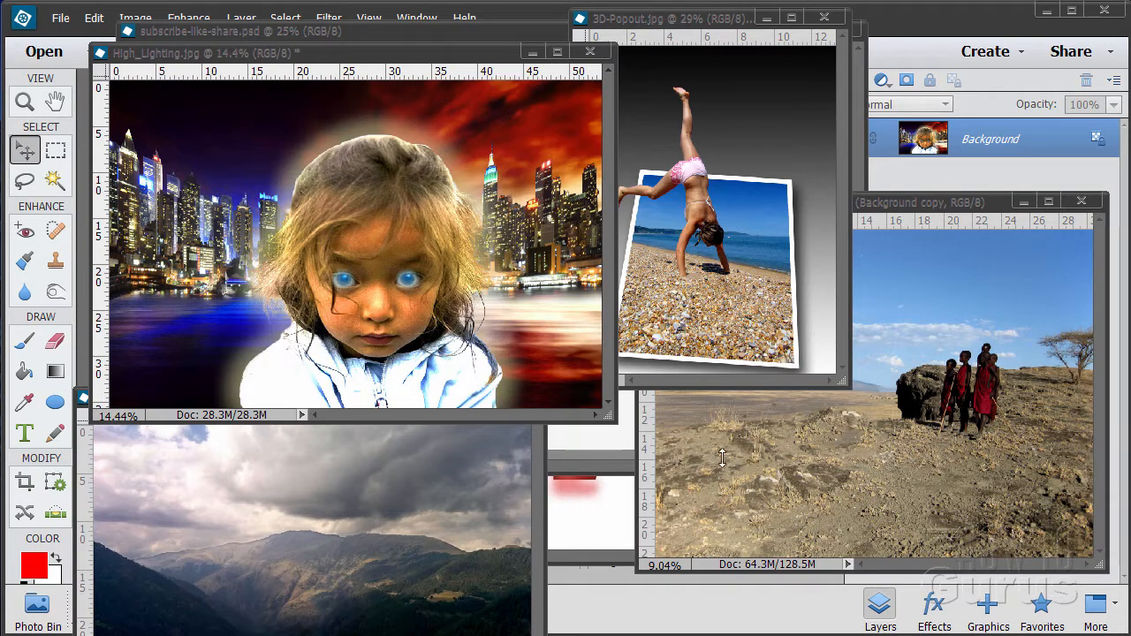
Clear the workspace by minimizing the open sample images and closing description.jpg and fire-monkey.psd.
{"action": "left_click", "coordinate": [532, 52]}
{"action": "left_click", "coordinate": [766, 17]}
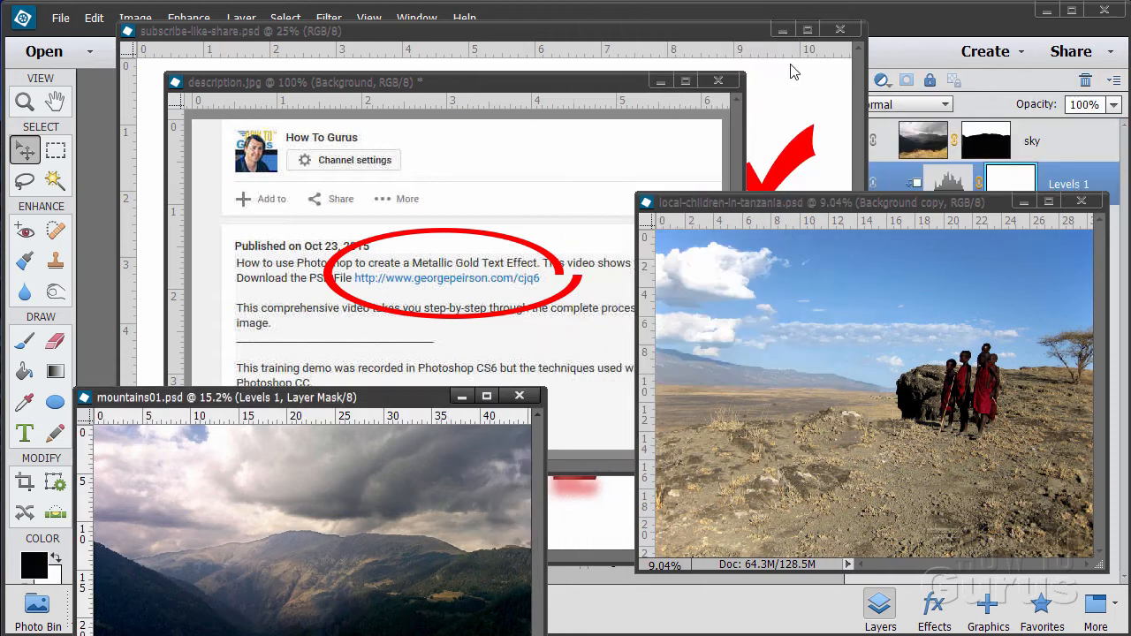
{"action": "left_click", "coordinate": [1023, 201]}
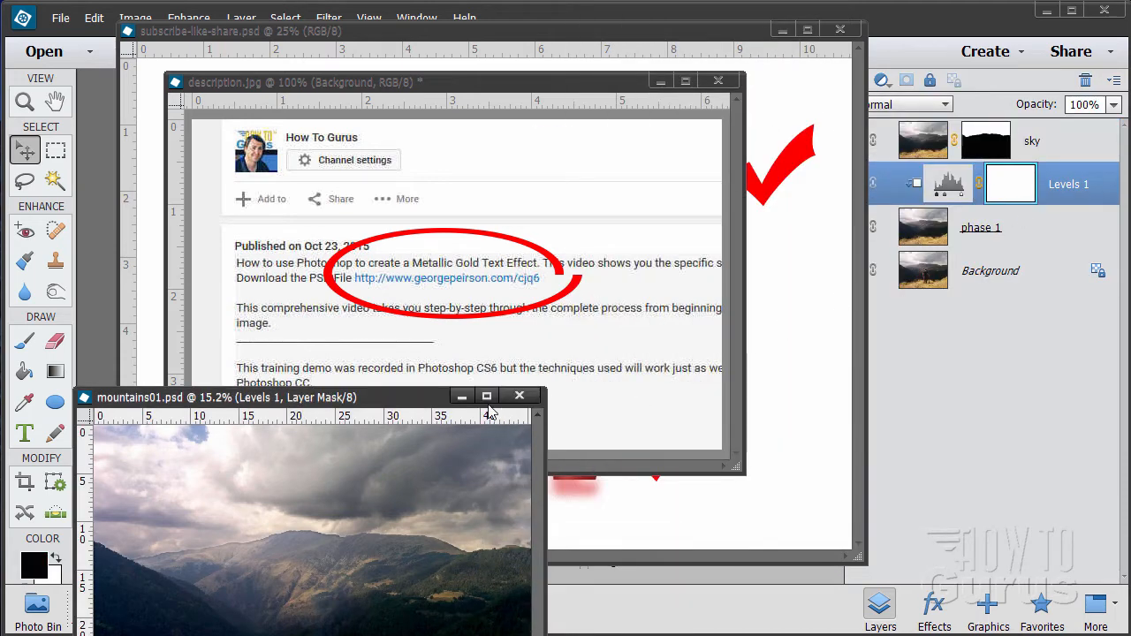
{"action": "left_click", "coordinate": [461, 396]}
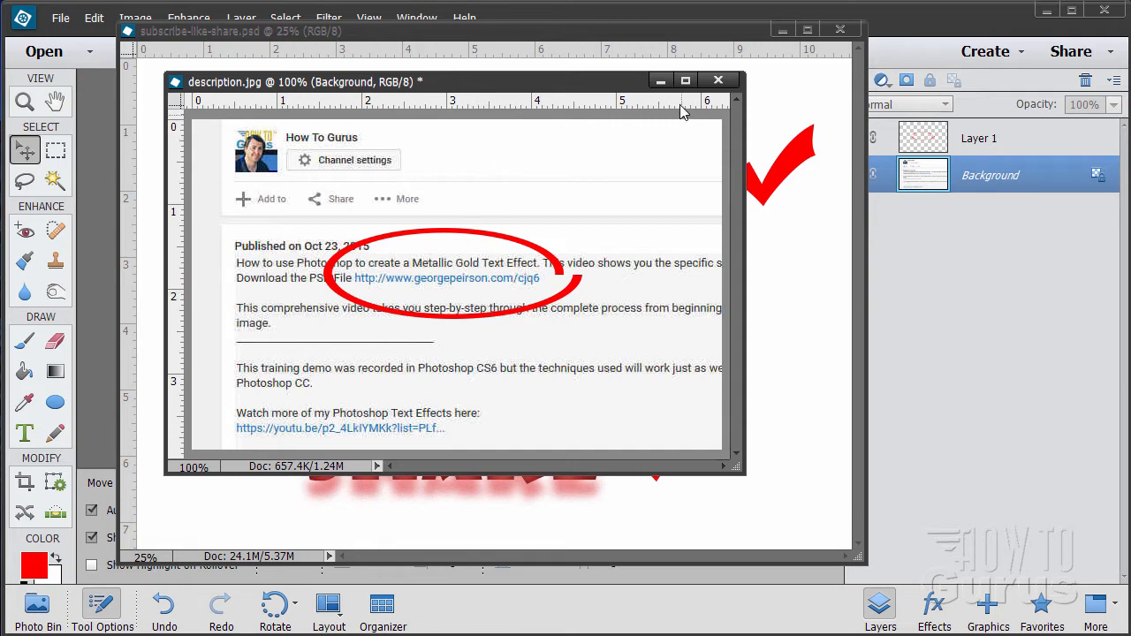
{"action": "left_click", "coordinate": [718, 80]}
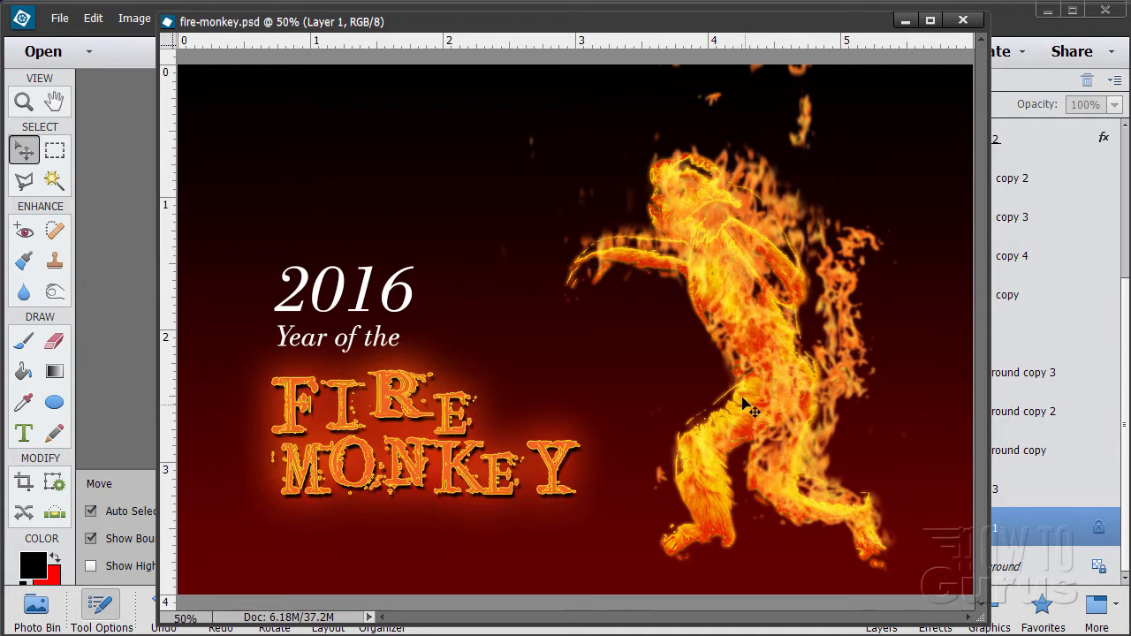
{"action": "left_click", "coordinate": [963, 21]}
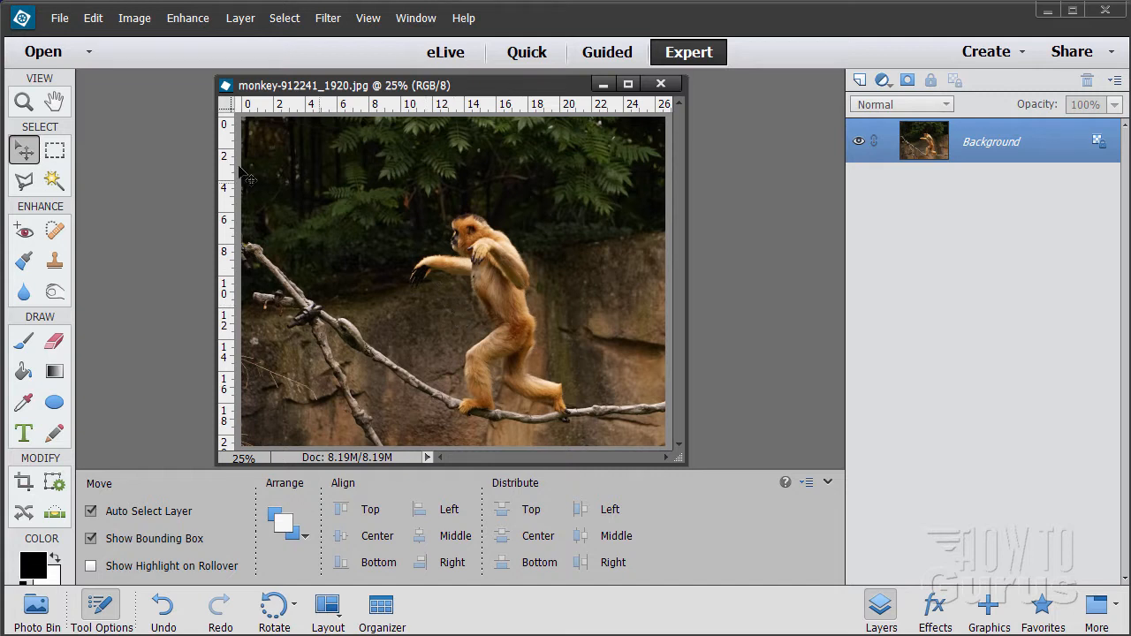
Create a blank 6 x 4 inch document at 300 pixels/inch with white background contents and minimize its window.
{"action": "left_click", "coordinate": [65, 21]}
{"action": "mouse_move", "coordinate": [70, 40]}
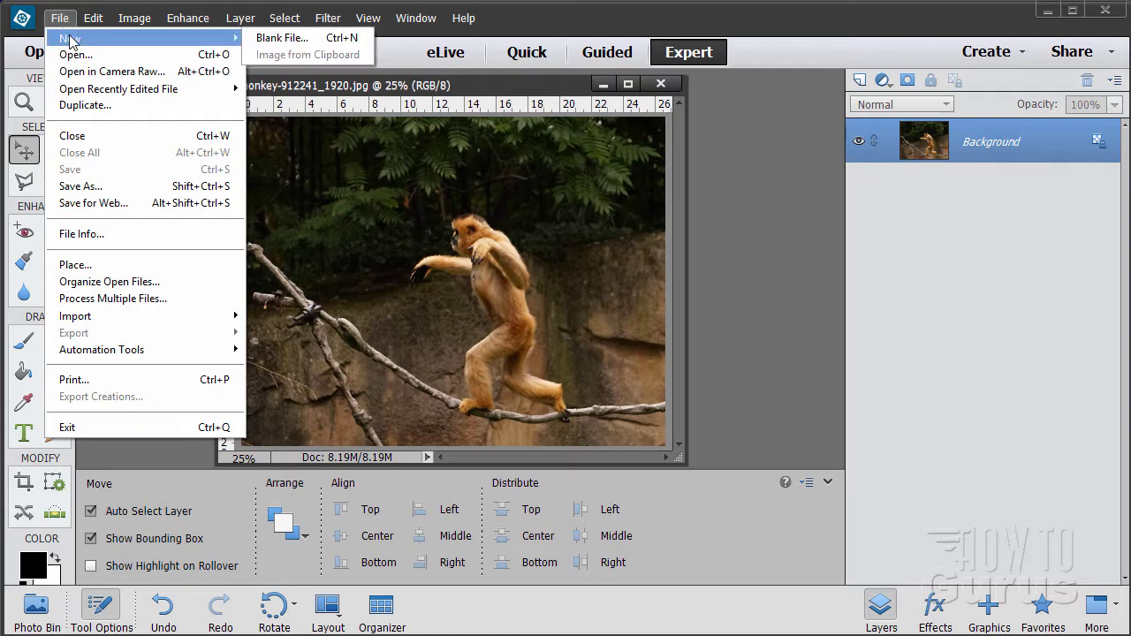
{"action": "left_click", "coordinate": [270, 39]}
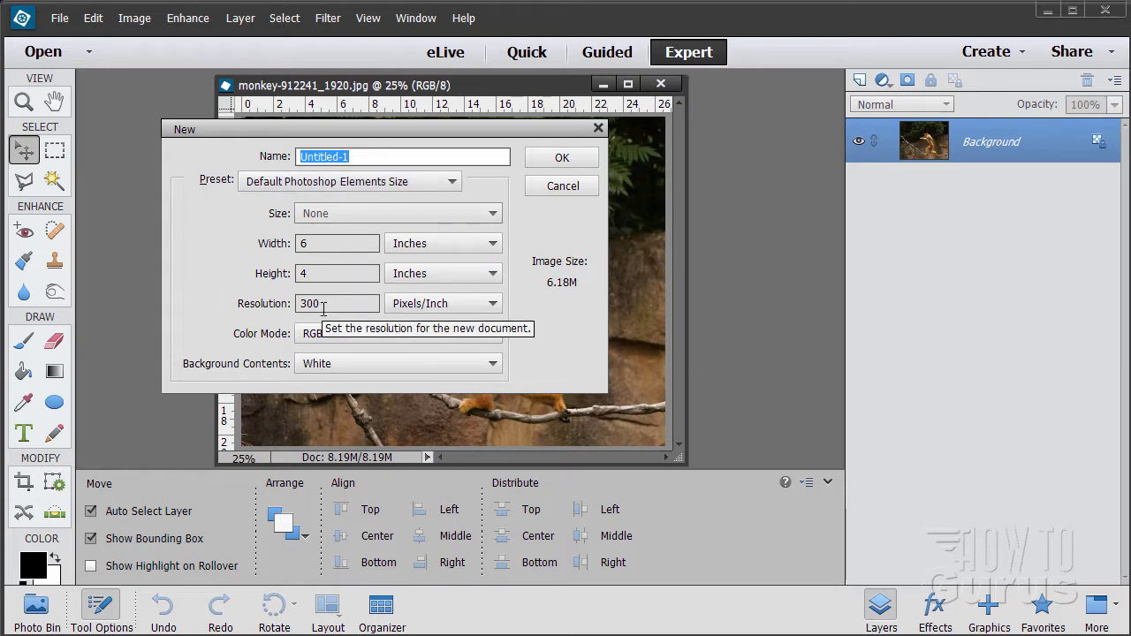
{"action": "left_click", "coordinate": [564, 159]}
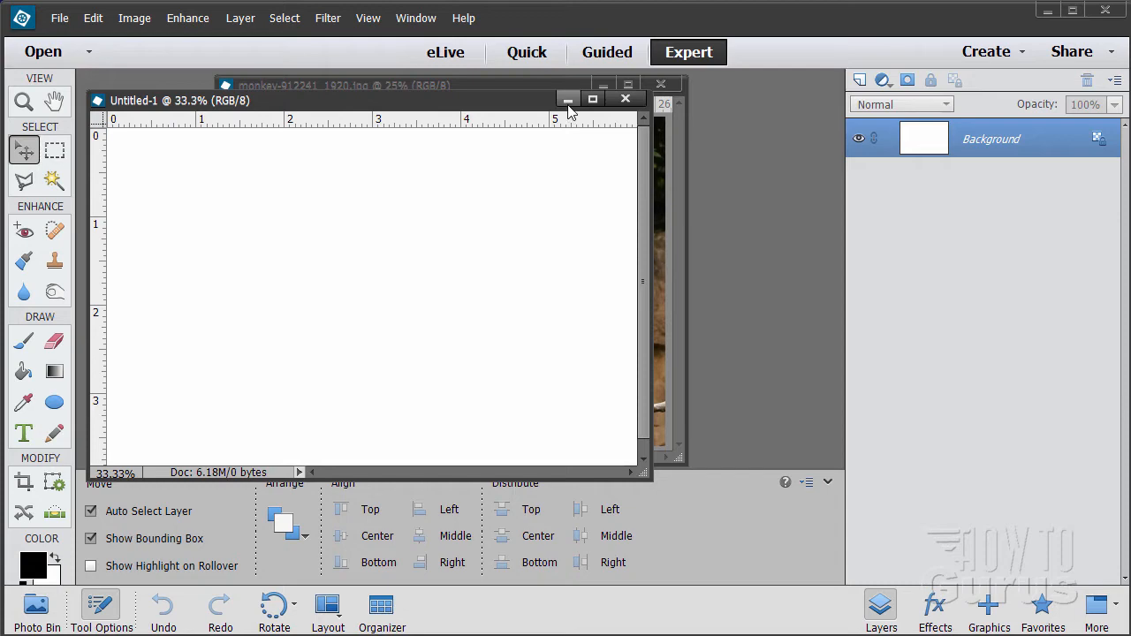
{"action": "left_click", "coordinate": [568, 102]}
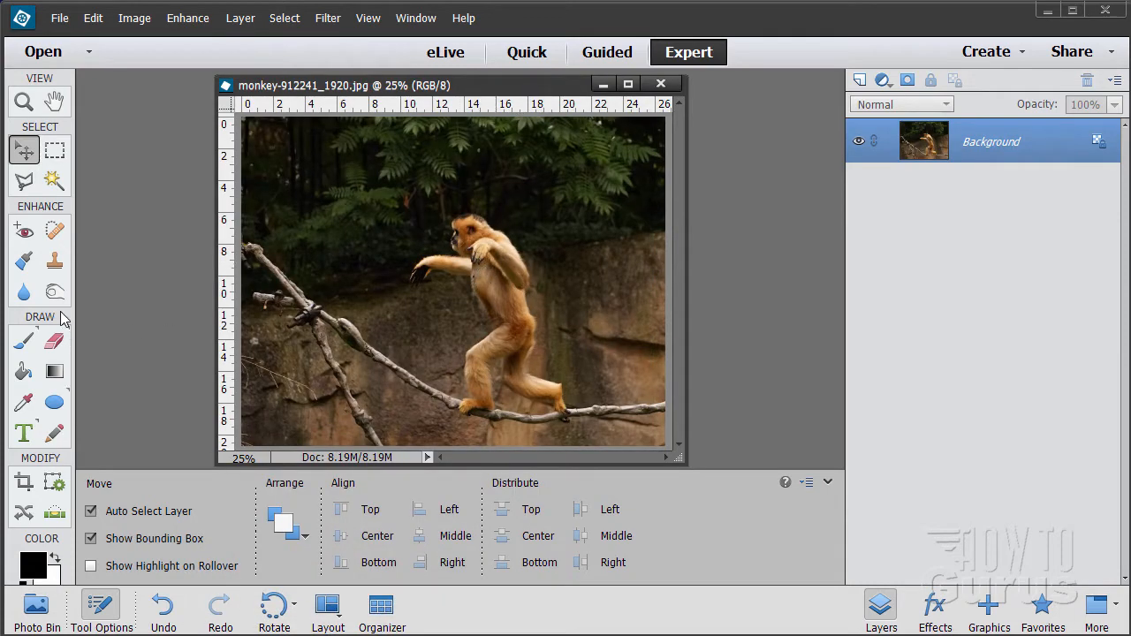
Start a Polygonal Lasso outline at the top of the monkey's head and trace the face and chin to the outstretched arm.
{"action": "key", "text": "z"}
{"action": "left_click", "coordinate": [466, 247]}
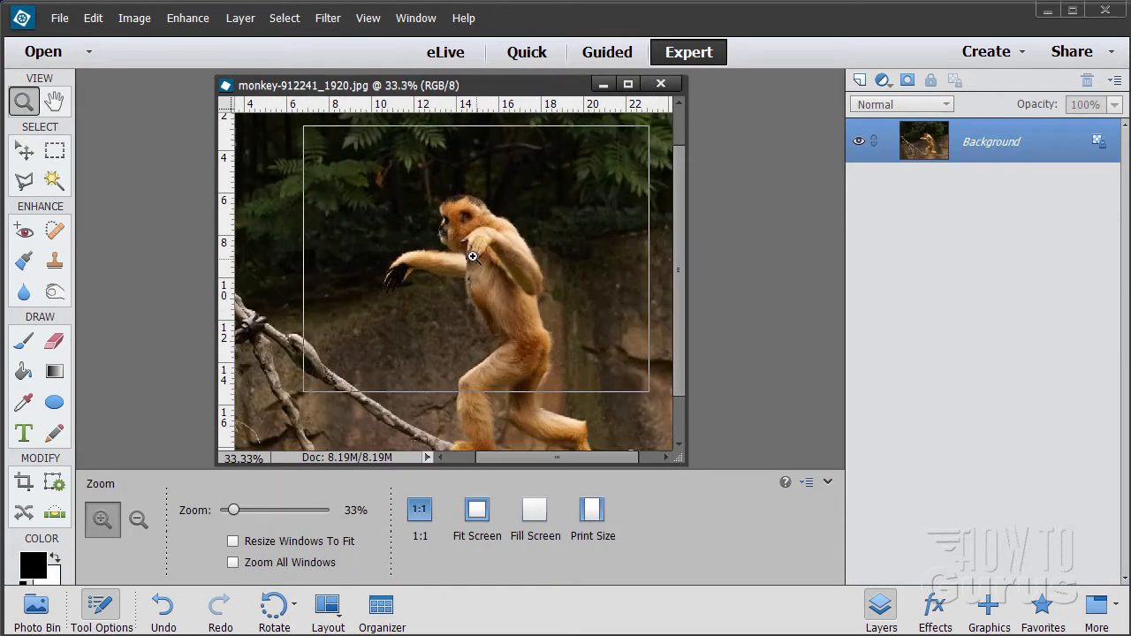
{"action": "left_click", "coordinate": [462, 251]}
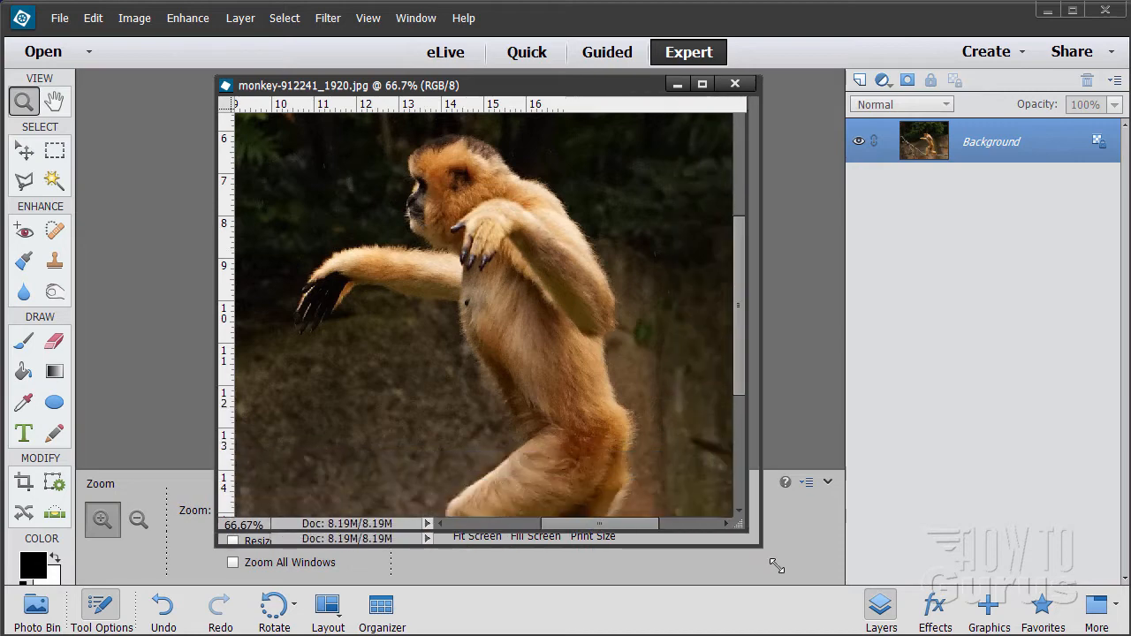
{"action": "left_click", "coordinate": [416, 224]}
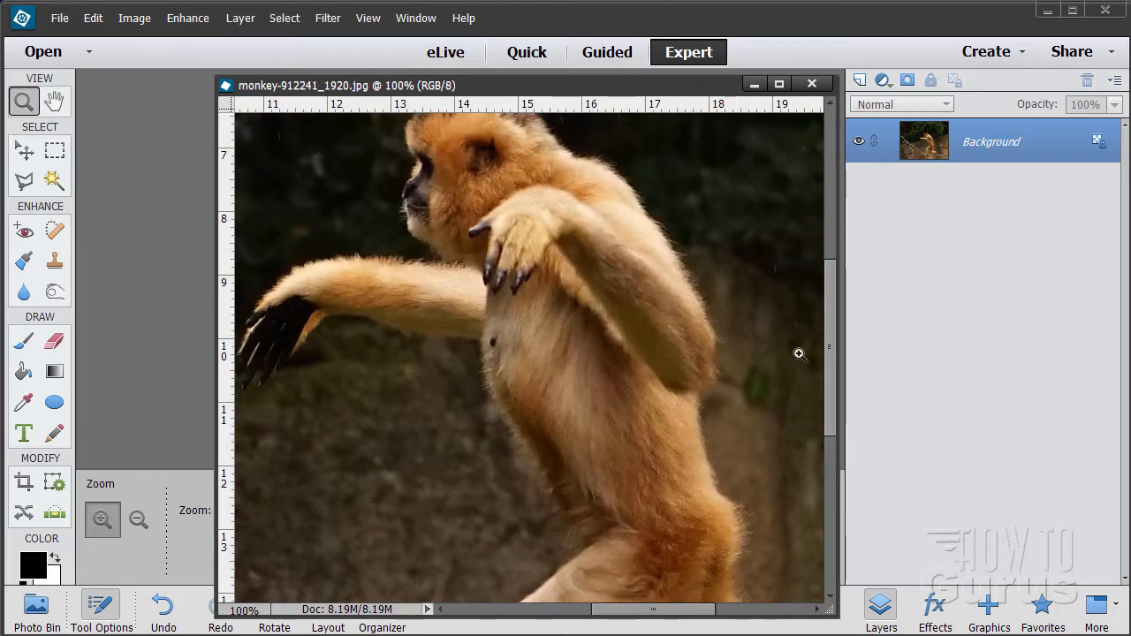
{"action": "scroll", "coordinate": [828, 367], "scroll_direction": "up", "scroll_amount": 2}
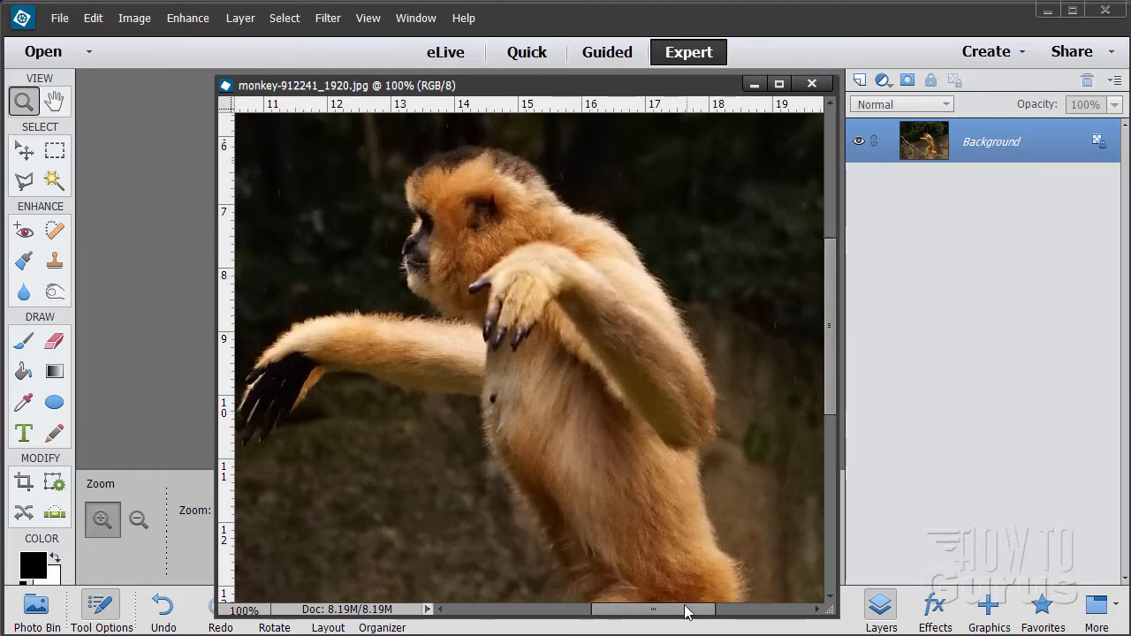
{"action": "left_click_drag", "start_coordinate": [687, 612], "coordinate": [663, 616]}
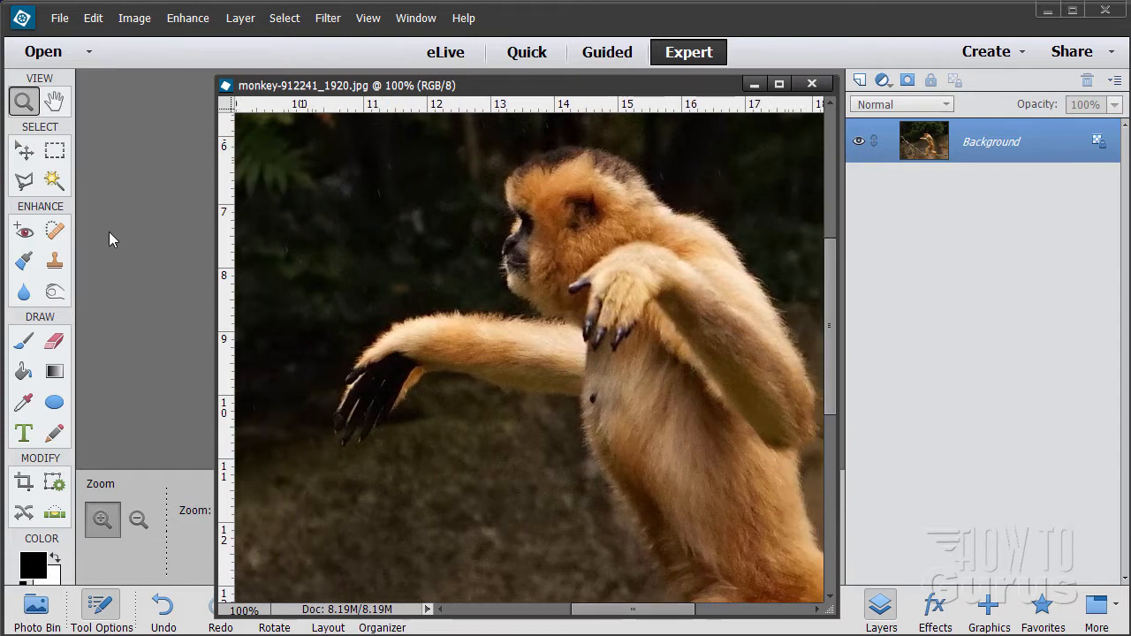
{"action": "left_click", "coordinate": [24, 182]}
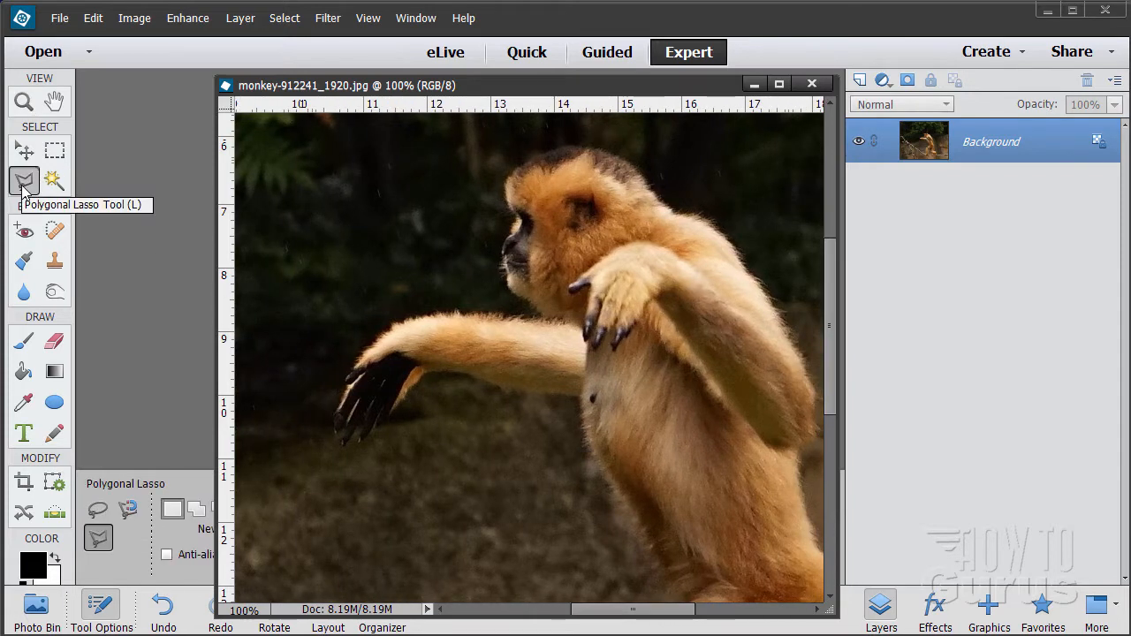
{"action": "left_click", "coordinate": [537, 160]}
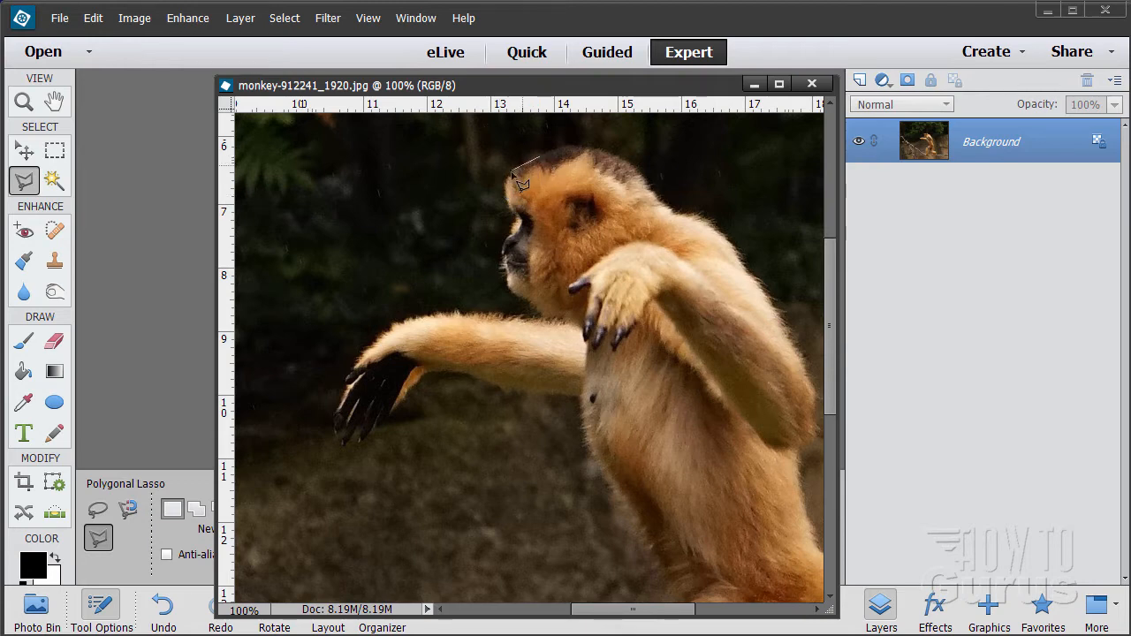
{"action": "left_click", "coordinate": [506, 182]}
{"action": "left_click", "coordinate": [509, 205]}
{"action": "left_click", "coordinate": [508, 287]}
{"action": "left_click", "coordinate": [519, 298]}
{"action": "left_click", "coordinate": [560, 322]}
Continue the lasso outline along the upper edge of the outstretched arm and around the dark fingers of the hand.
{"action": "left_click", "coordinate": [452, 314]}
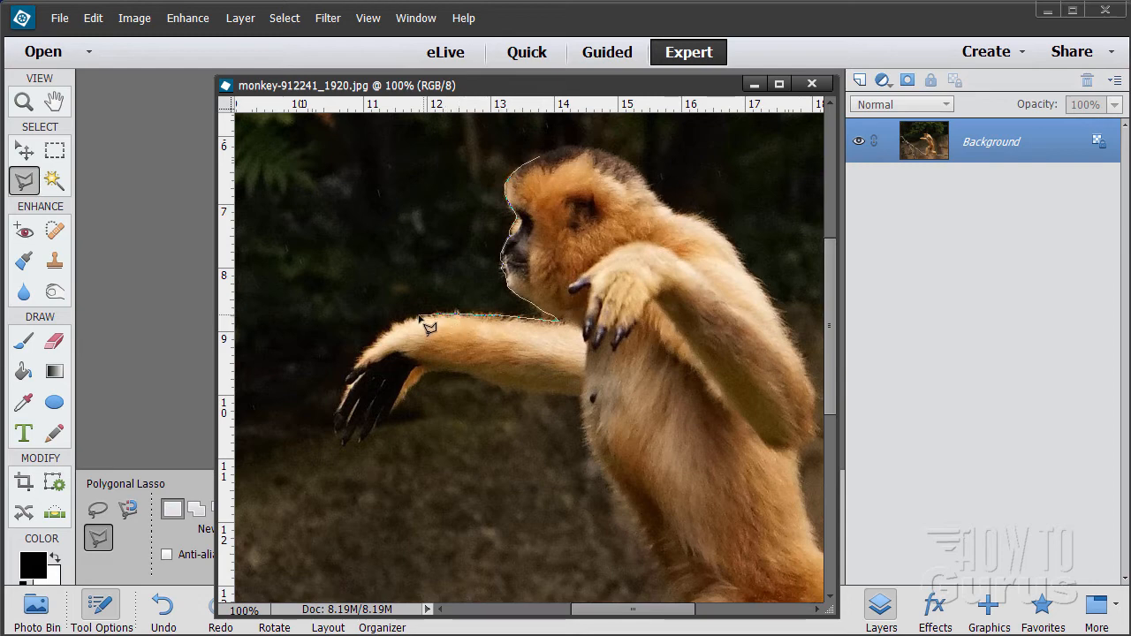
{"action": "left_click", "coordinate": [378, 338]}
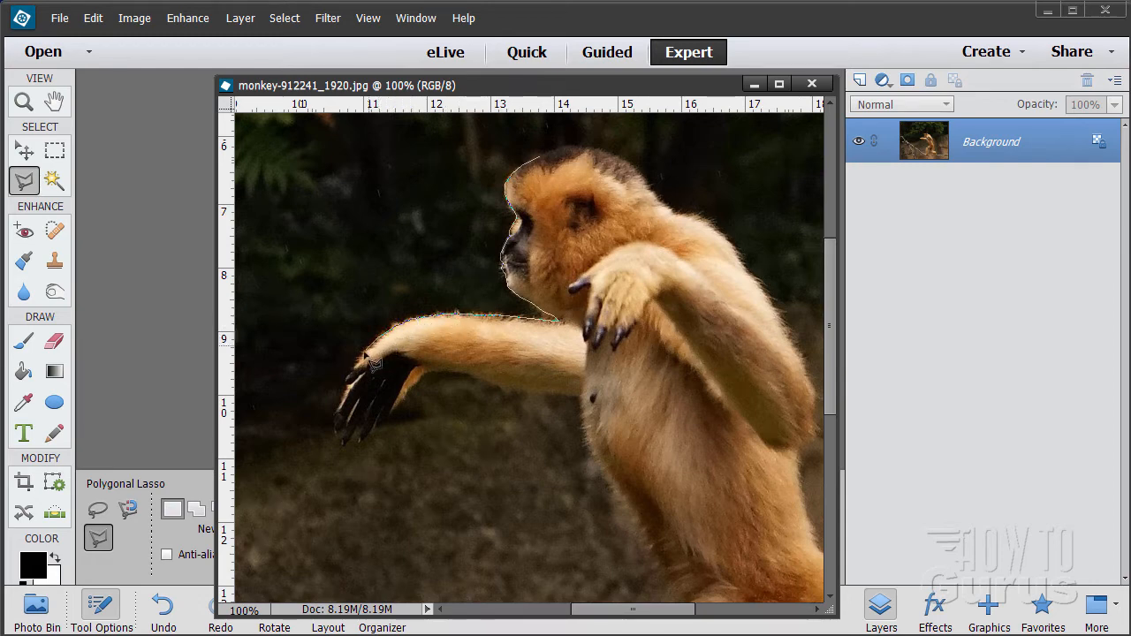
{"action": "left_click", "coordinate": [361, 357]}
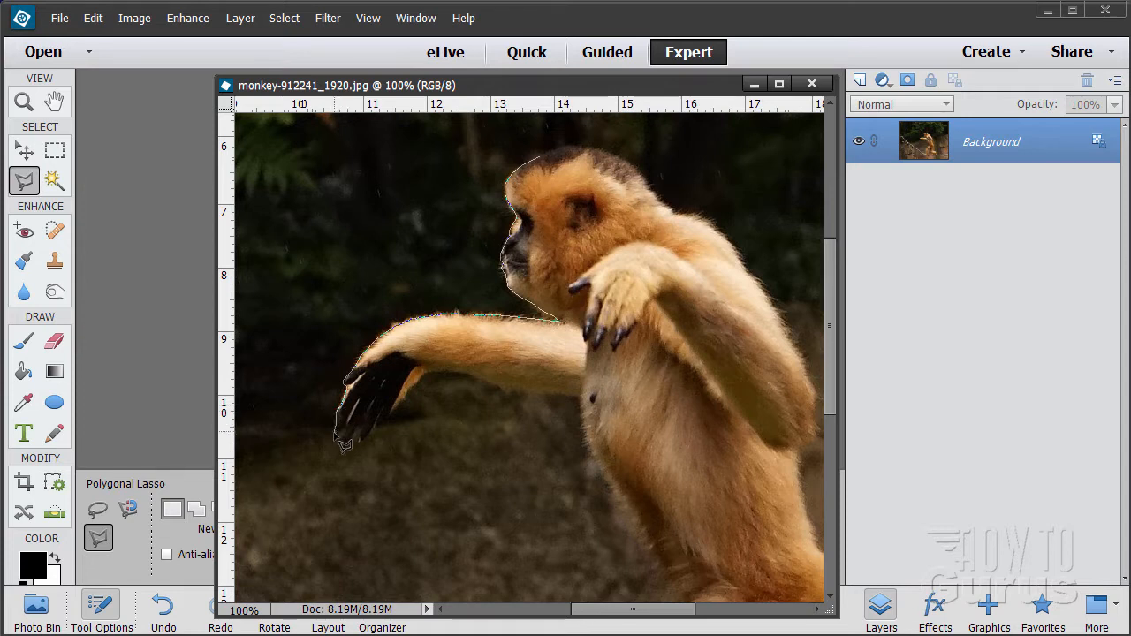
{"action": "left_click", "coordinate": [335, 432]}
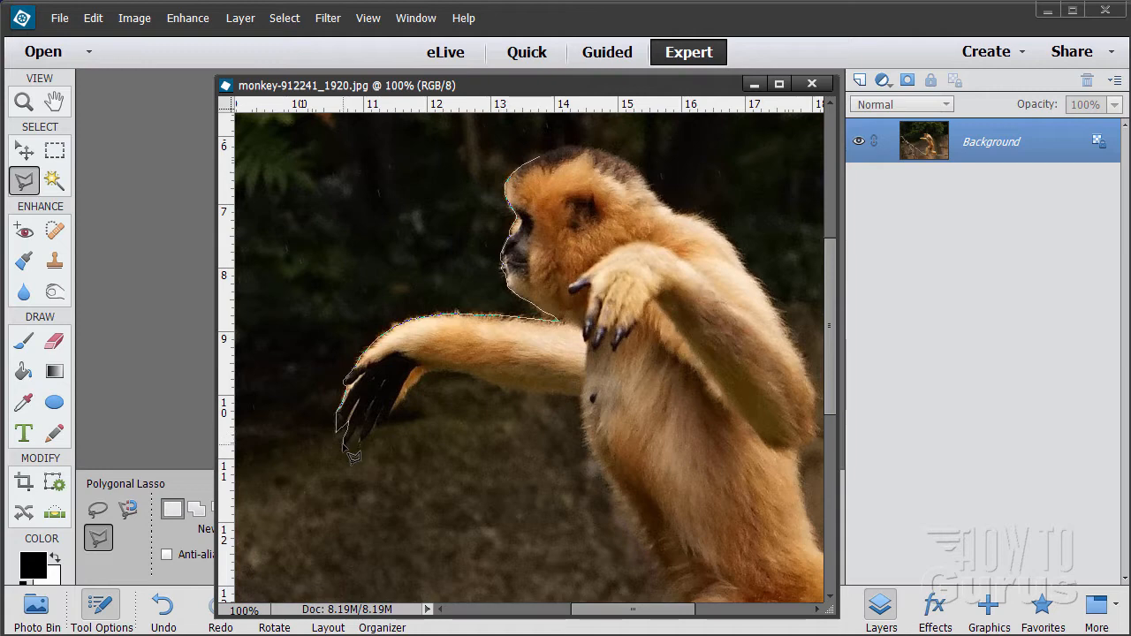
{"action": "left_click", "coordinate": [343, 443]}
{"action": "left_click", "coordinate": [354, 433]}
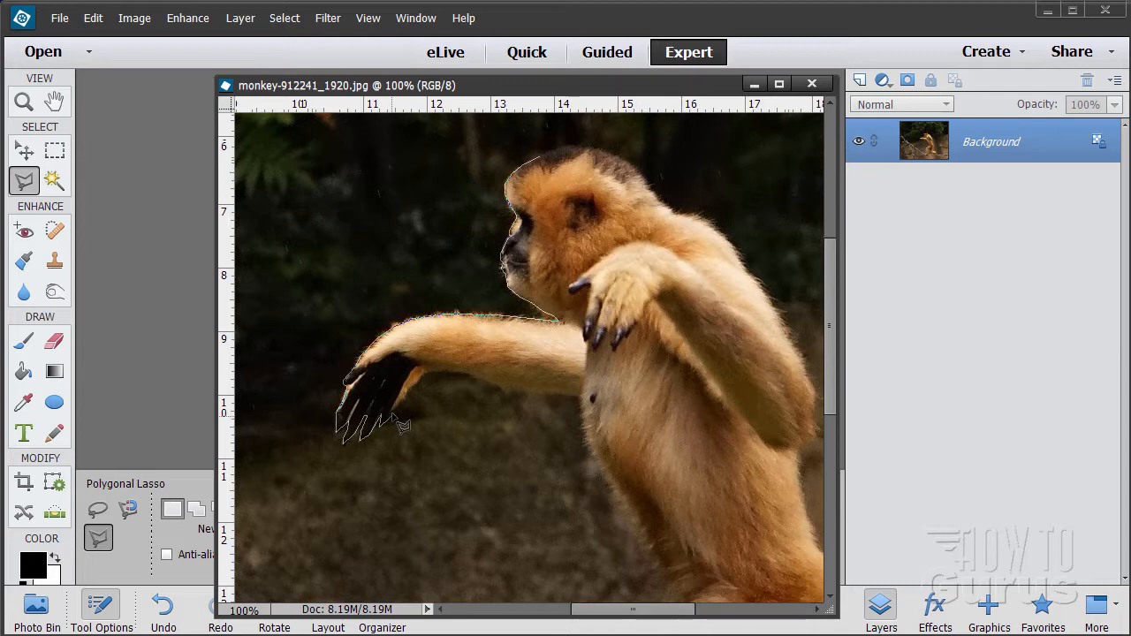
Trace the arm's underside, the chest and the rest of the monkey's body, closing the lasso selection at the head.
{"action": "left_click", "coordinate": [453, 372]}
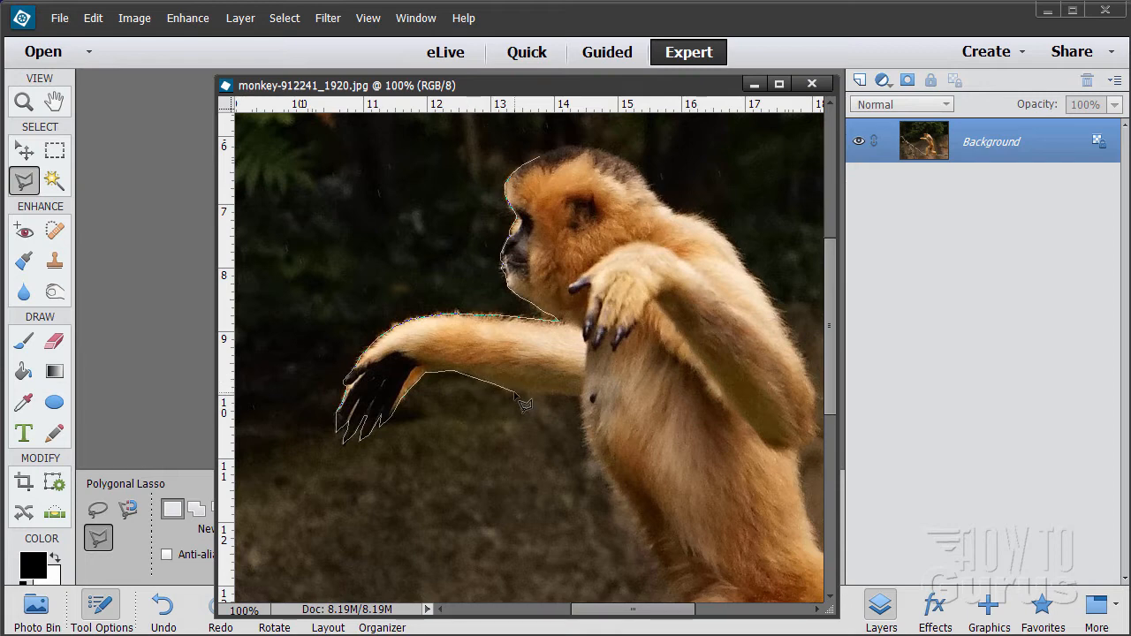
{"action": "left_click", "coordinate": [543, 393]}
{"action": "left_click", "coordinate": [580, 397]}
{"action": "left_click", "coordinate": [587, 440]}
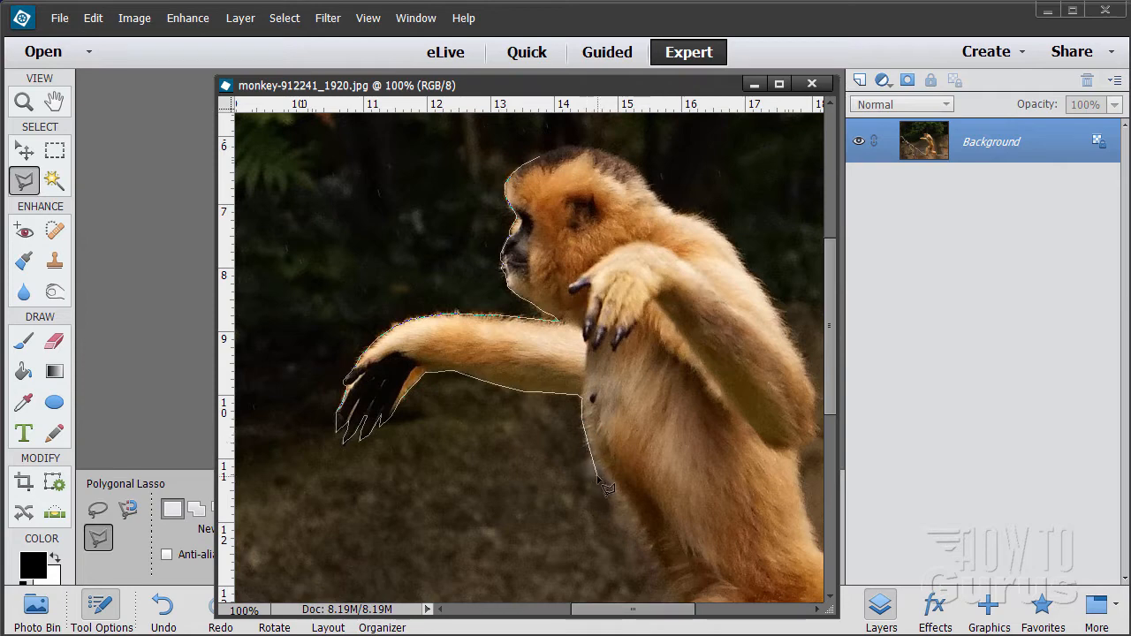
{"action": "left_click", "coordinate": [652, 544]}
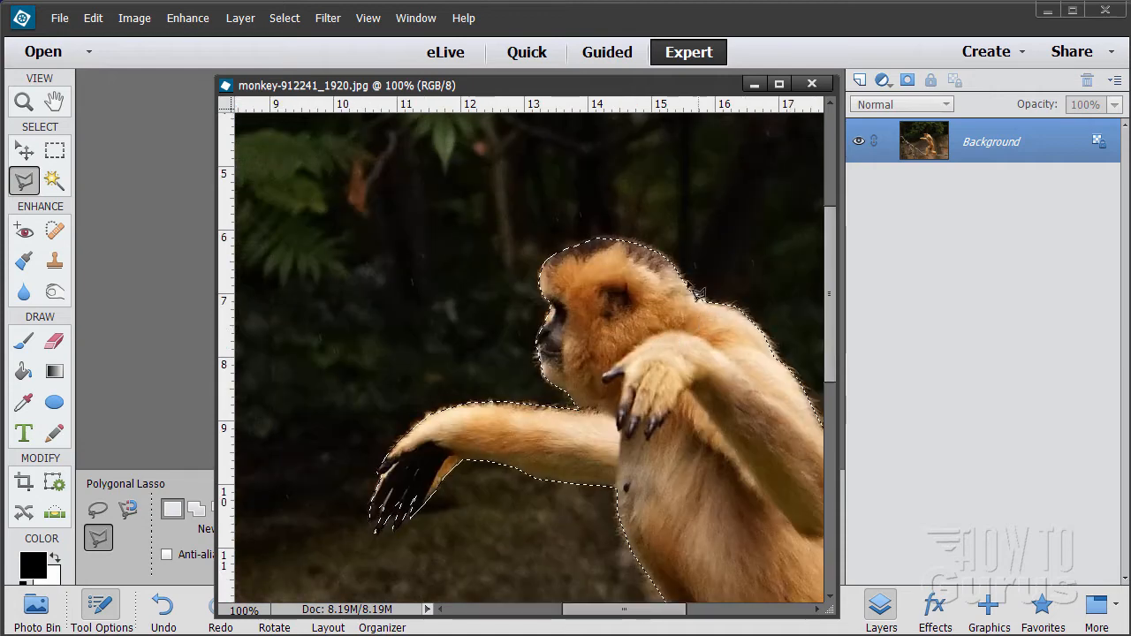
Examine the selection outline around the monkey from the head and arms down to the legs and feet.
{"action": "left_click_drag", "start_coordinate": [669, 611], "coordinate": [693, 618]}
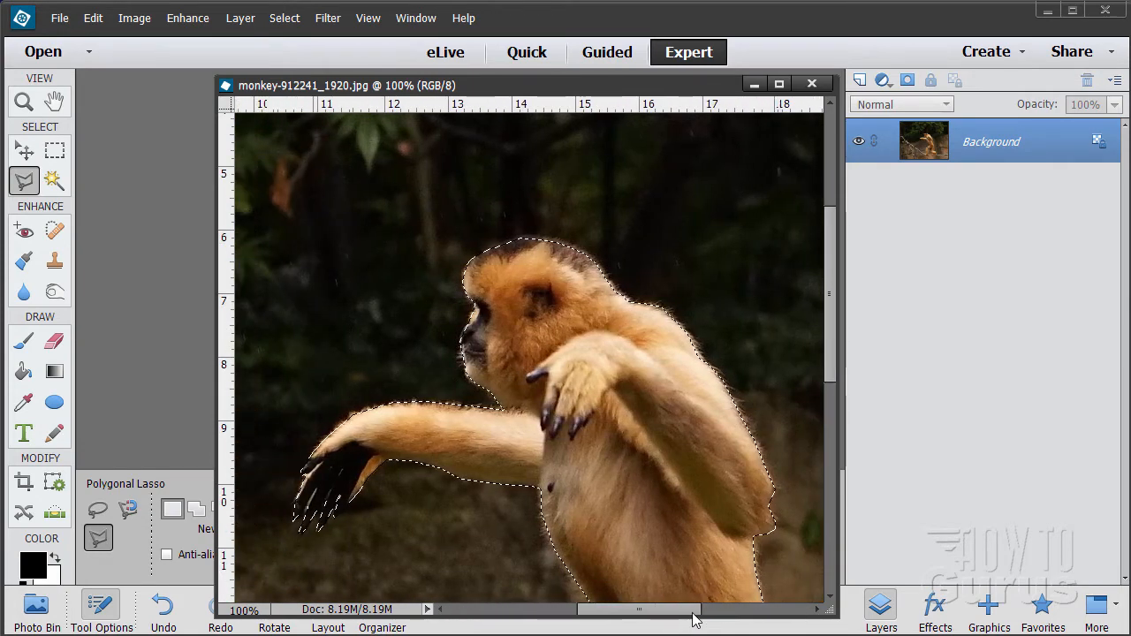
{"action": "left_click", "coordinate": [25, 152]}
{"action": "left_click_drag", "start_coordinate": [832, 244], "coordinate": [676, 489]}
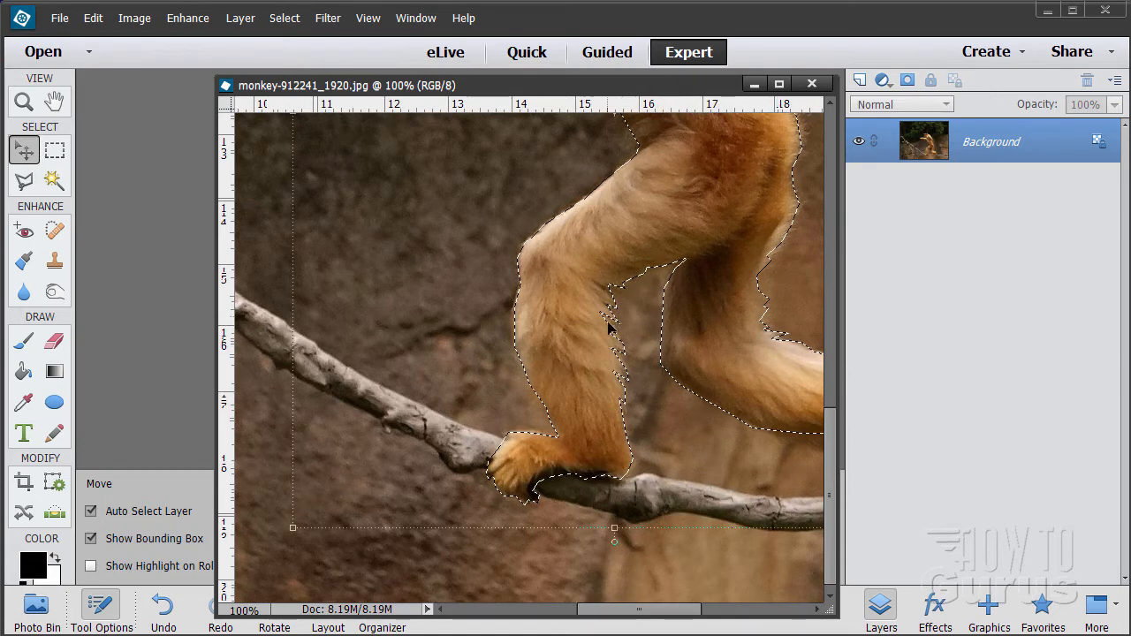
{"action": "left_click_drag", "start_coordinate": [834, 480], "coordinate": [841, 382]}
{"action": "left_click_drag", "start_coordinate": [839, 399], "coordinate": [845, 389]}
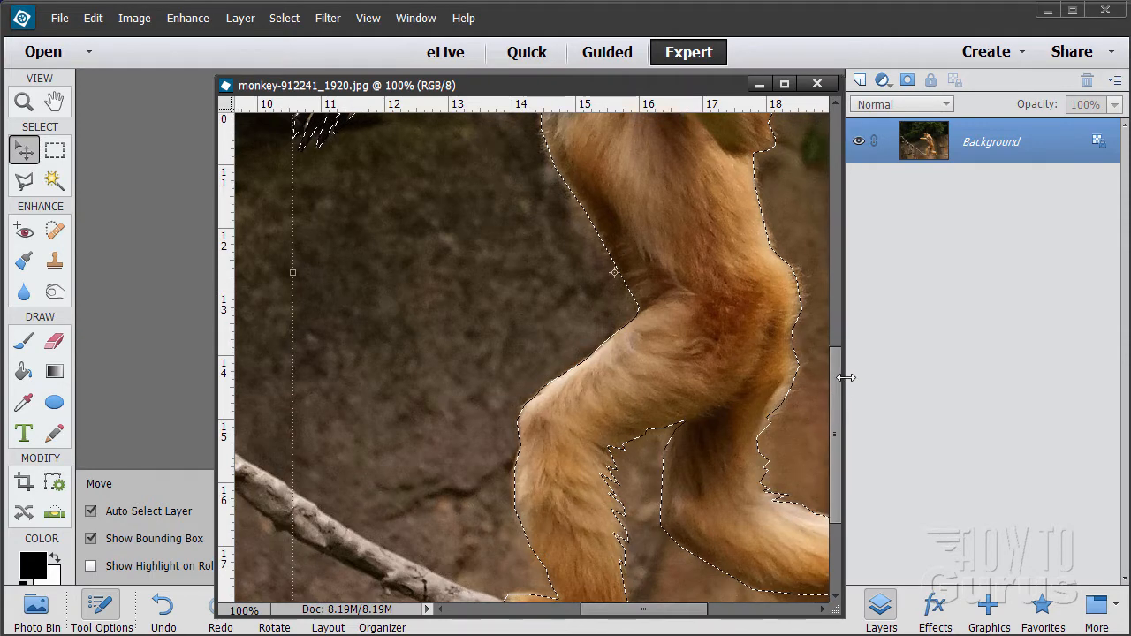
{"action": "scroll", "coordinate": [841, 387], "scroll_direction": "up", "scroll_amount": 2}
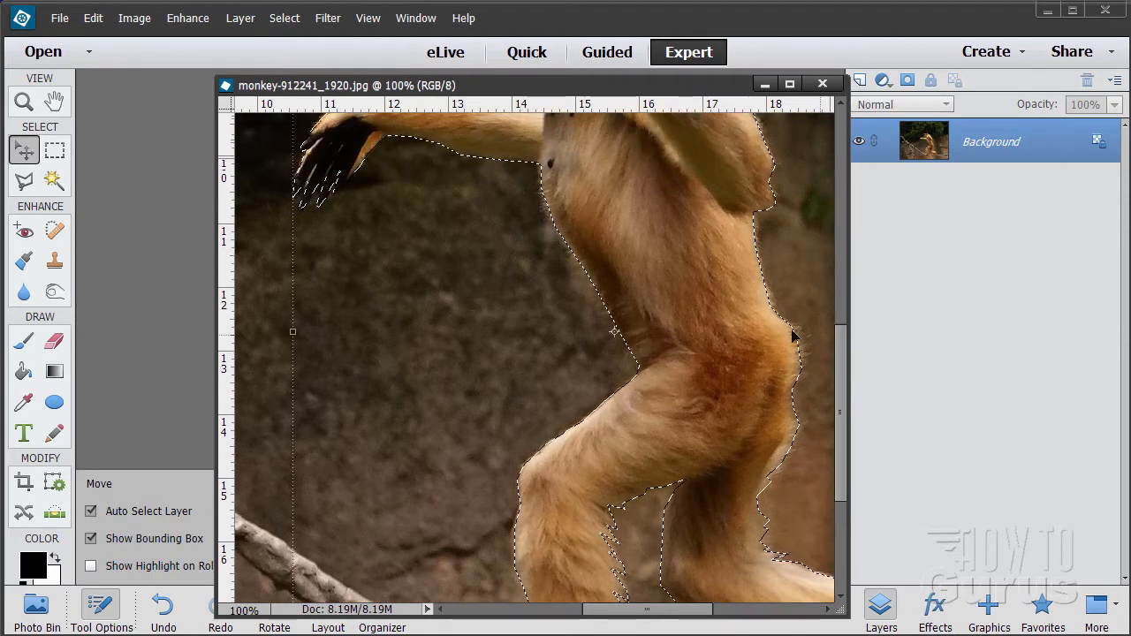
{"action": "left_click_drag", "start_coordinate": [841, 375], "coordinate": [850, 273]}
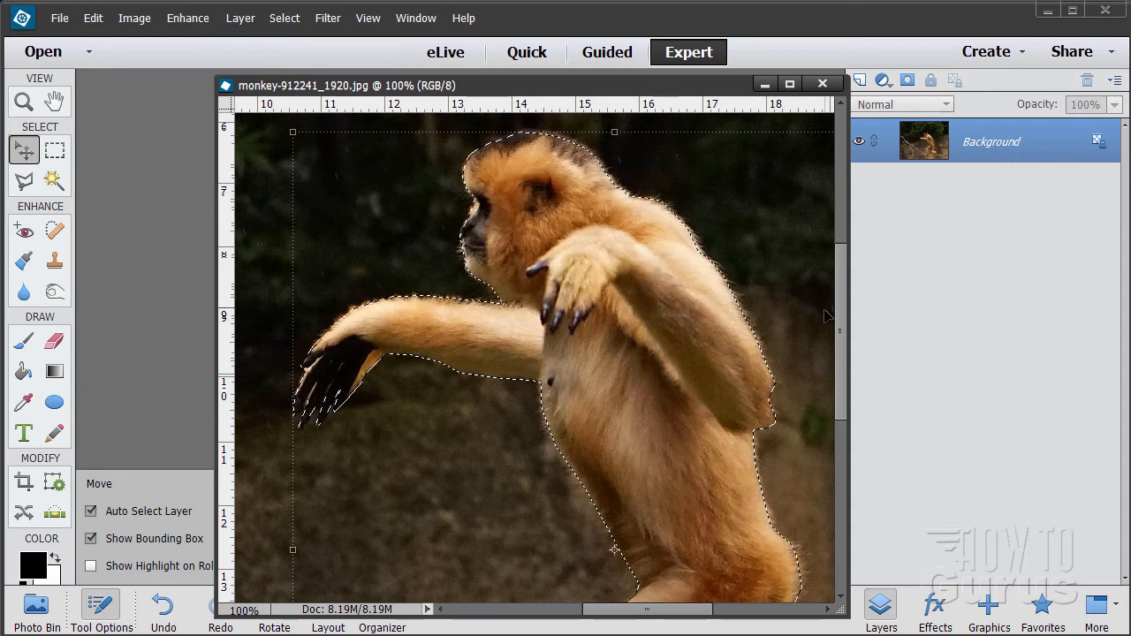
{"action": "scroll", "coordinate": [839, 322], "scroll_direction": "up", "scroll_amount": 2}
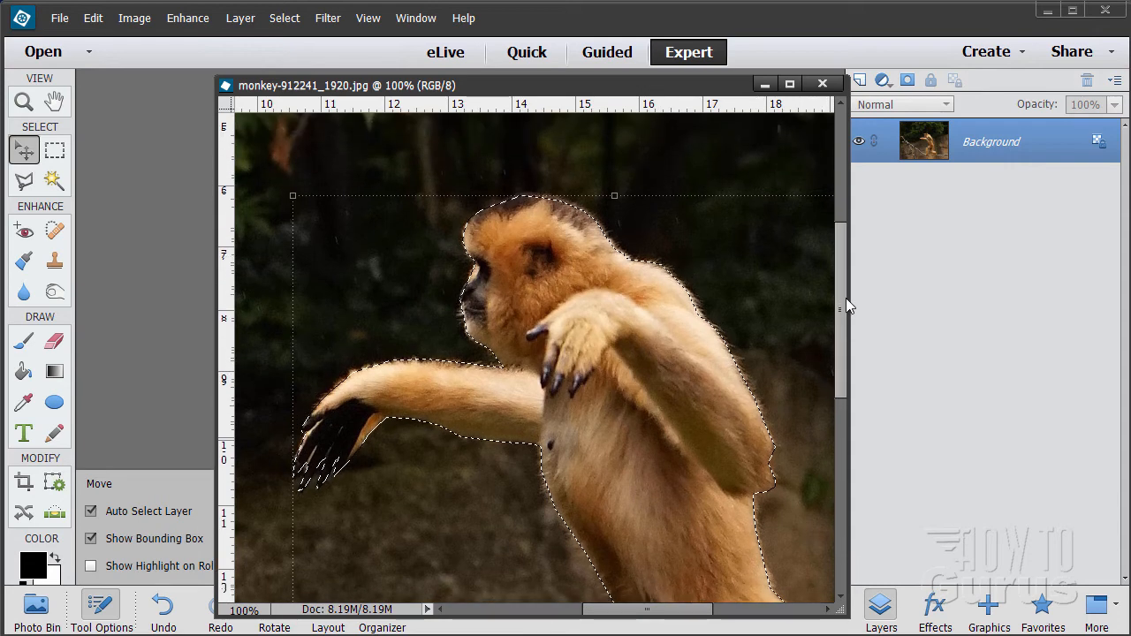
{"action": "scroll", "coordinate": [845, 323], "scroll_direction": "up", "scroll_amount": 1}
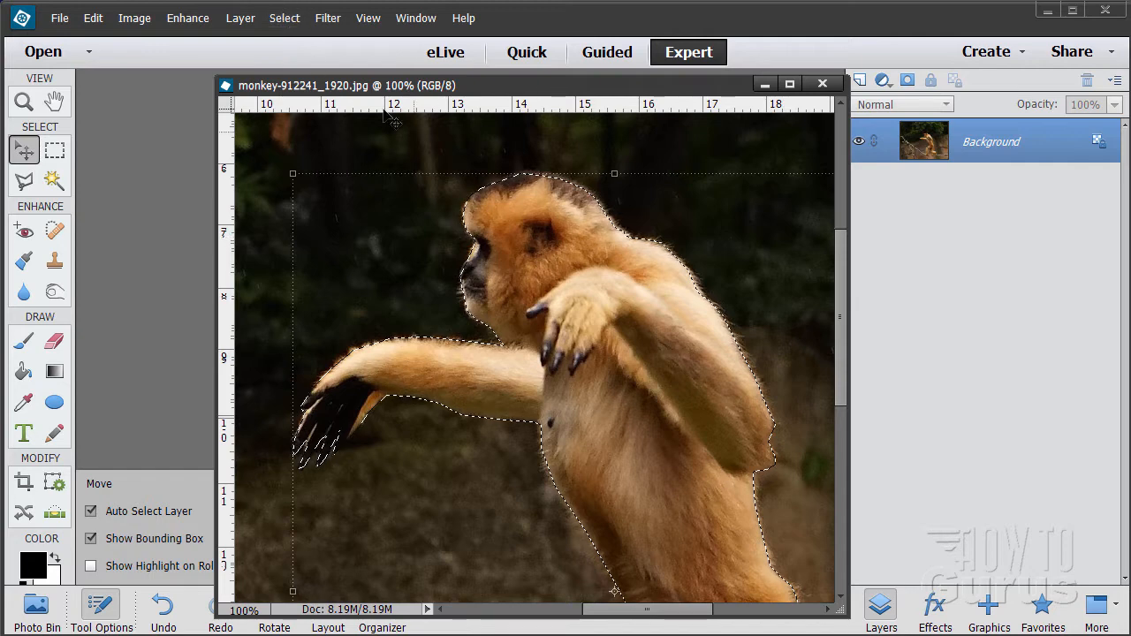
Open Refine Edge for the monkey selection and keep the Overlay view mode.
{"action": "left_click", "coordinate": [281, 21]}
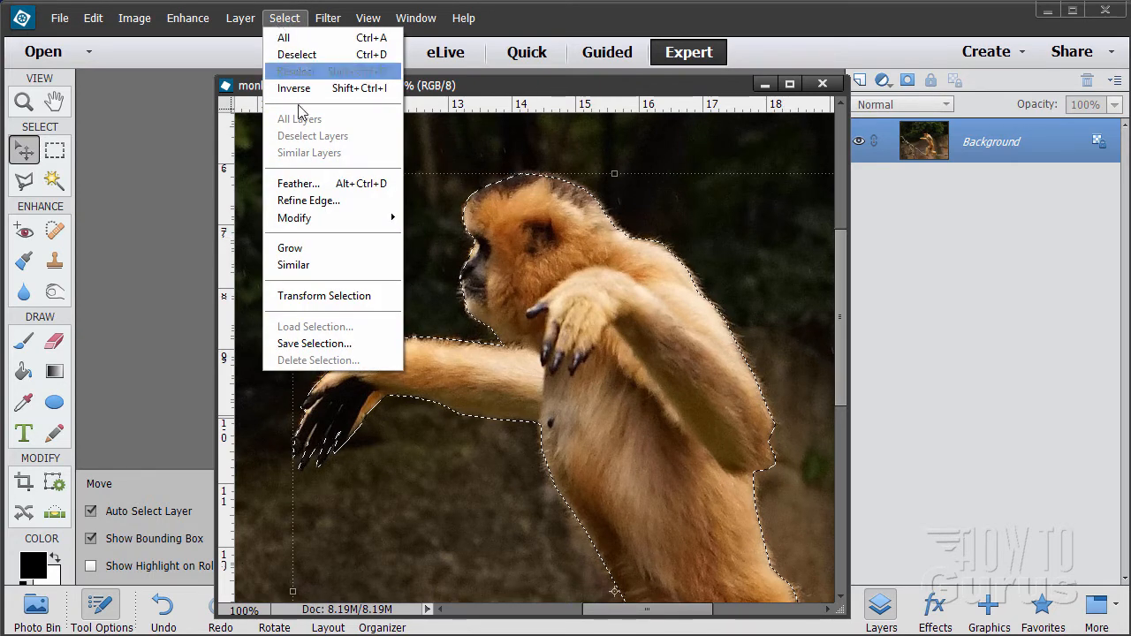
{"action": "left_click", "coordinate": [305, 201]}
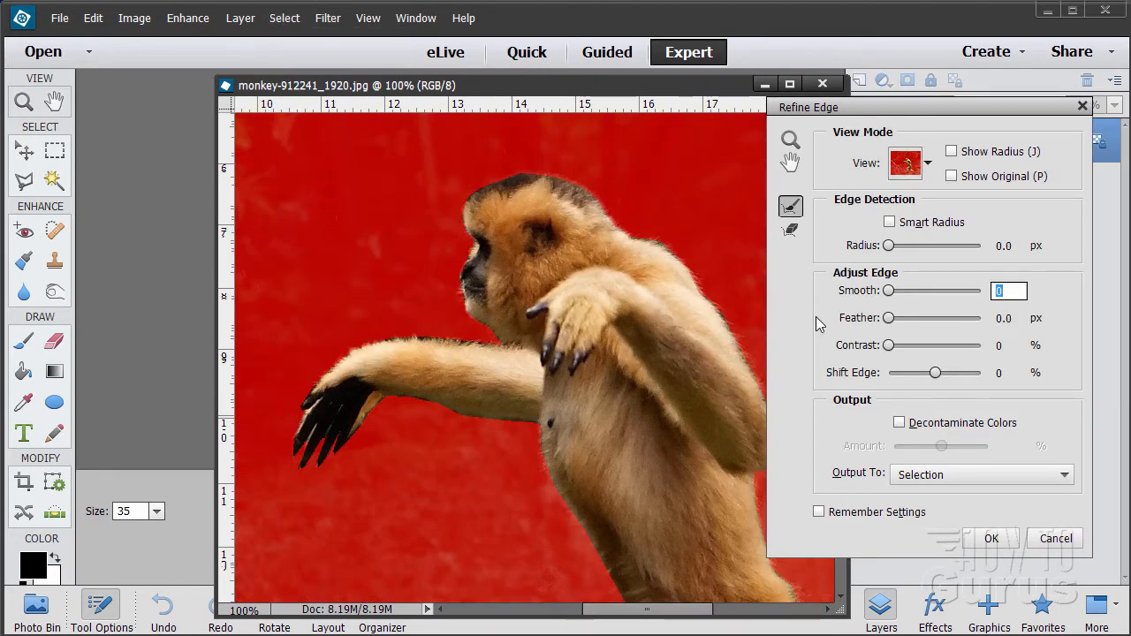
{"action": "left_click", "coordinate": [925, 165]}
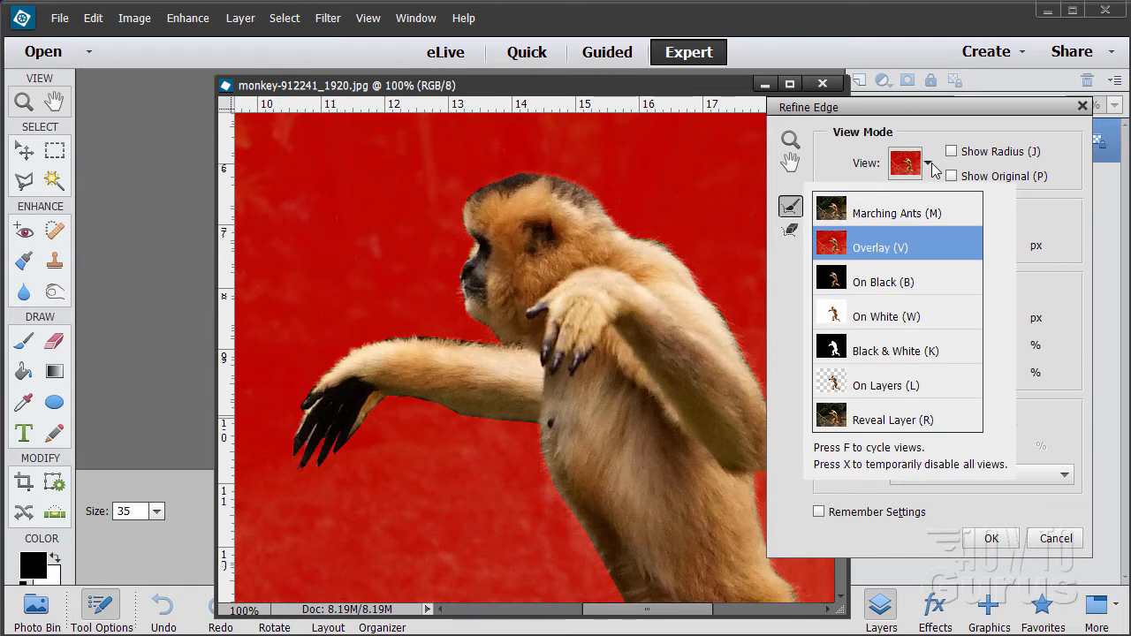
{"action": "left_click", "coordinate": [906, 219]}
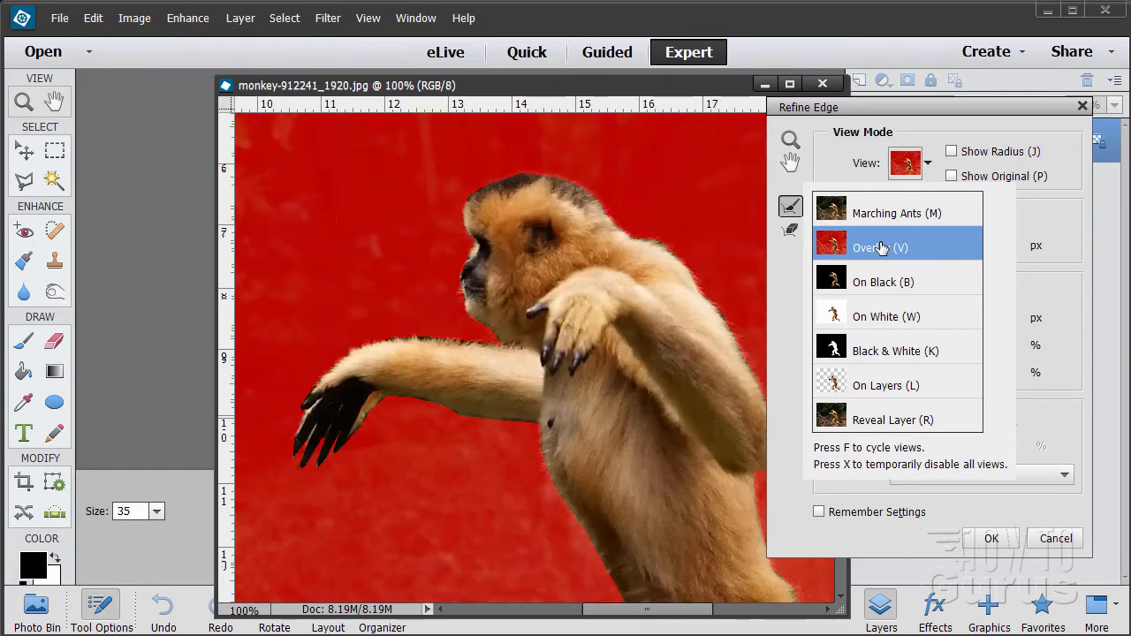
{"action": "left_click", "coordinate": [939, 122]}
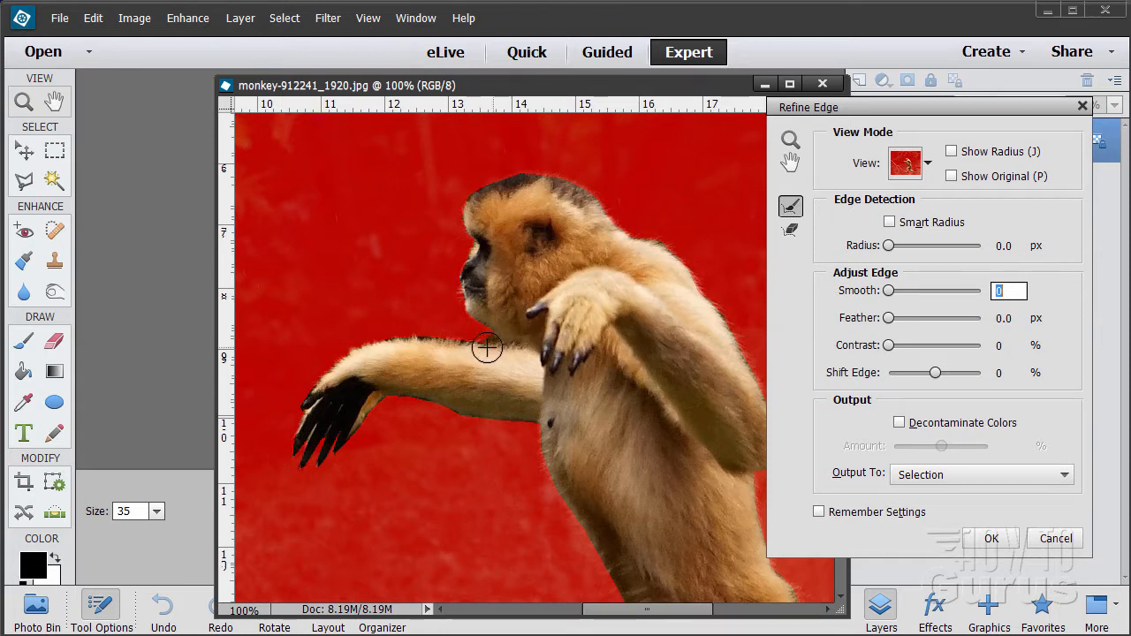
Brush the Refine Radius tool along the outstretched arm's upper edge, the shoulder, the back, the elbow and the lower back.
{"action": "left_click_drag", "start_coordinate": [487, 347], "coordinate": [364, 346]}
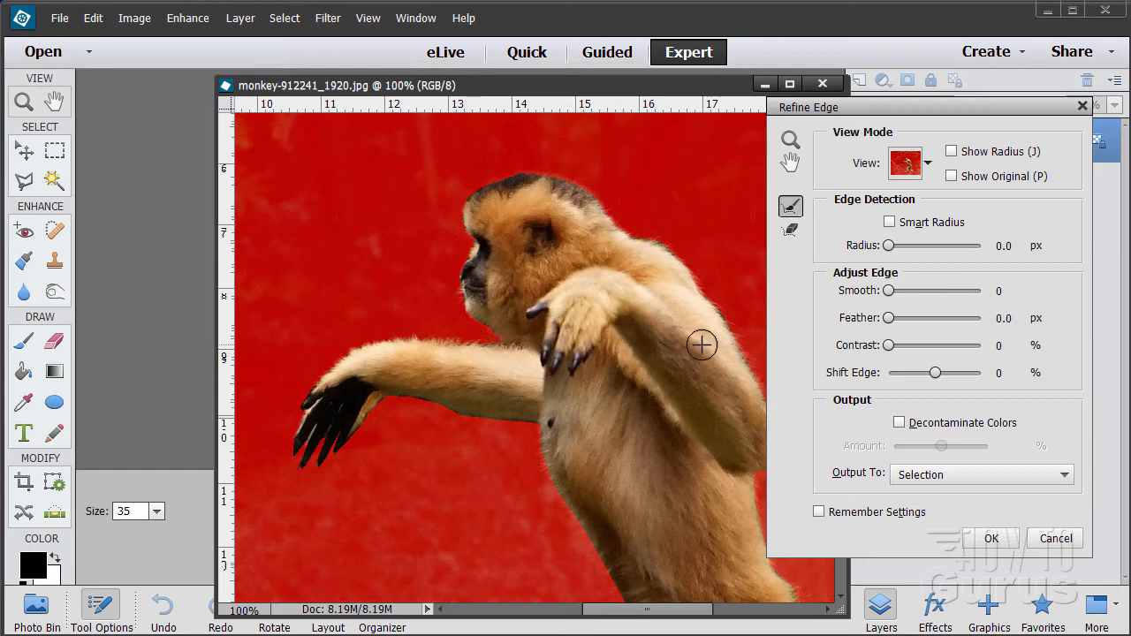
{"action": "mouse_move", "coordinate": [642, 246]}
{"action": "left_mouse_down"}
{"action": "mouse_move", "coordinate": [700, 305]}
{"action": "mouse_move", "coordinate": [720, 320]}
{"action": "mouse_move", "coordinate": [740, 294]}
{"action": "left_mouse_up"}
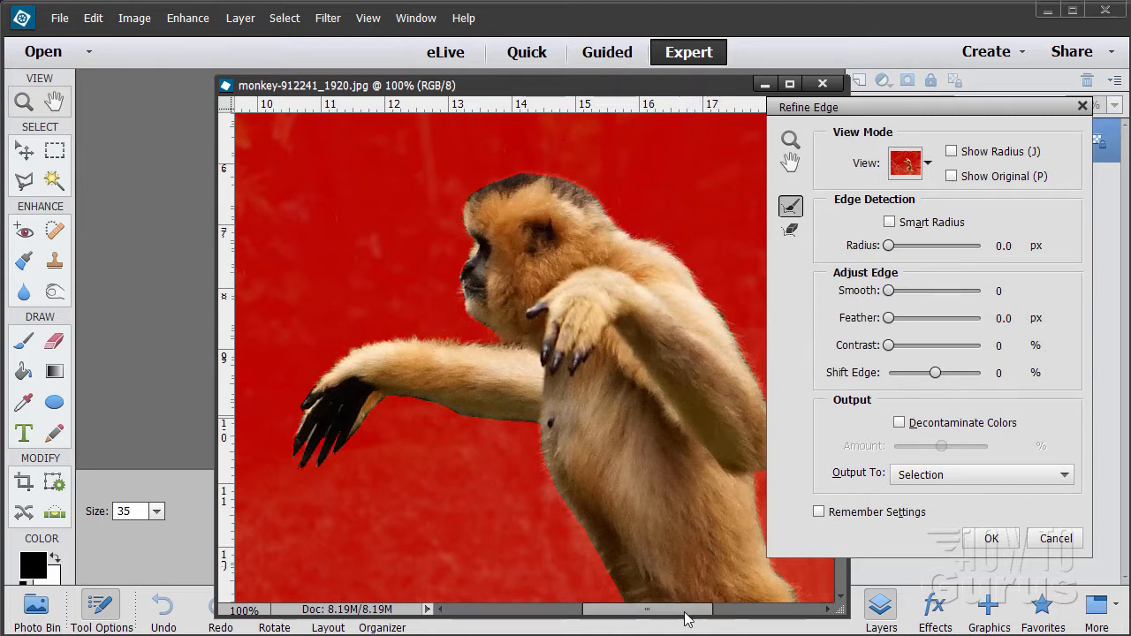
{"action": "left_click_drag", "start_coordinate": [685, 618], "coordinate": [714, 618]}
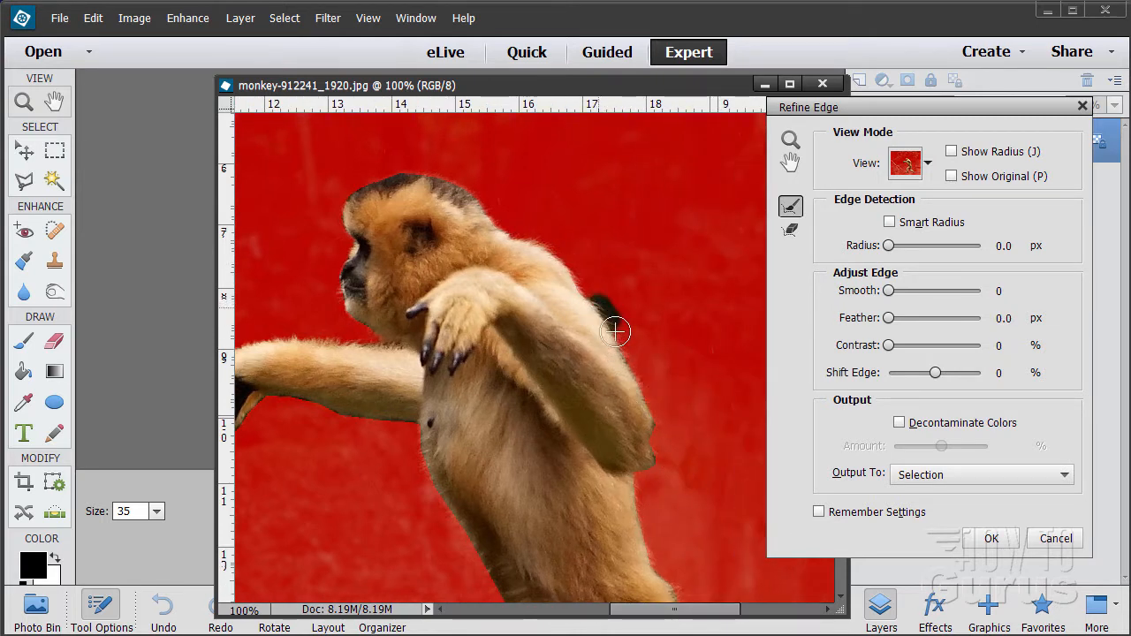
{"action": "left_click_drag", "start_coordinate": [616, 331], "coordinate": [658, 456]}
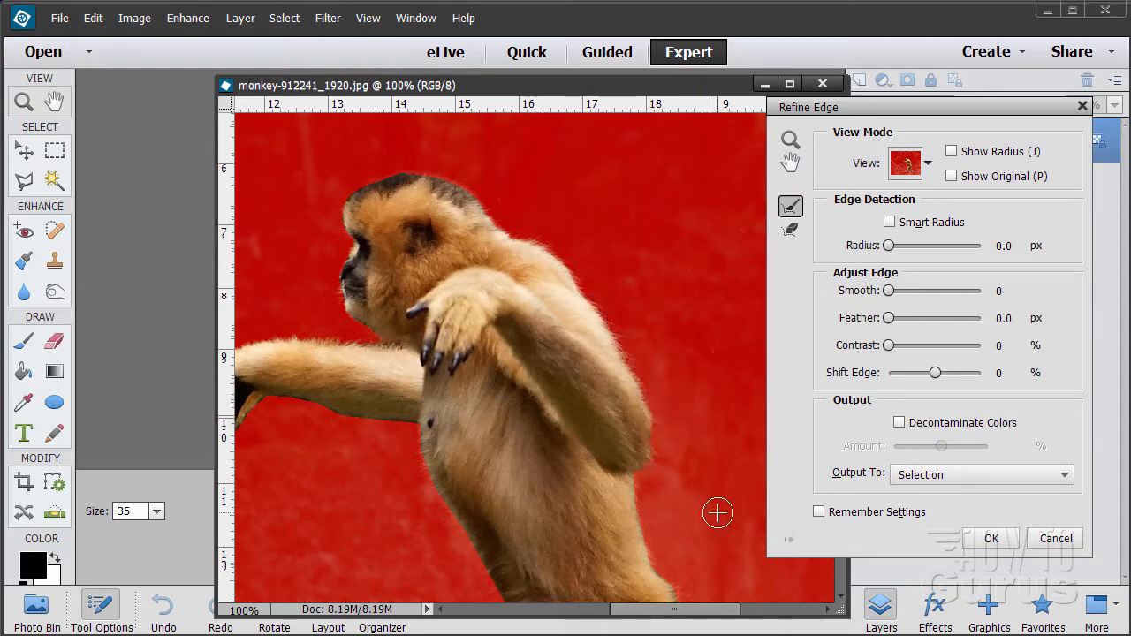
{"action": "left_click_drag", "start_coordinate": [701, 610], "coordinate": [718, 610]}
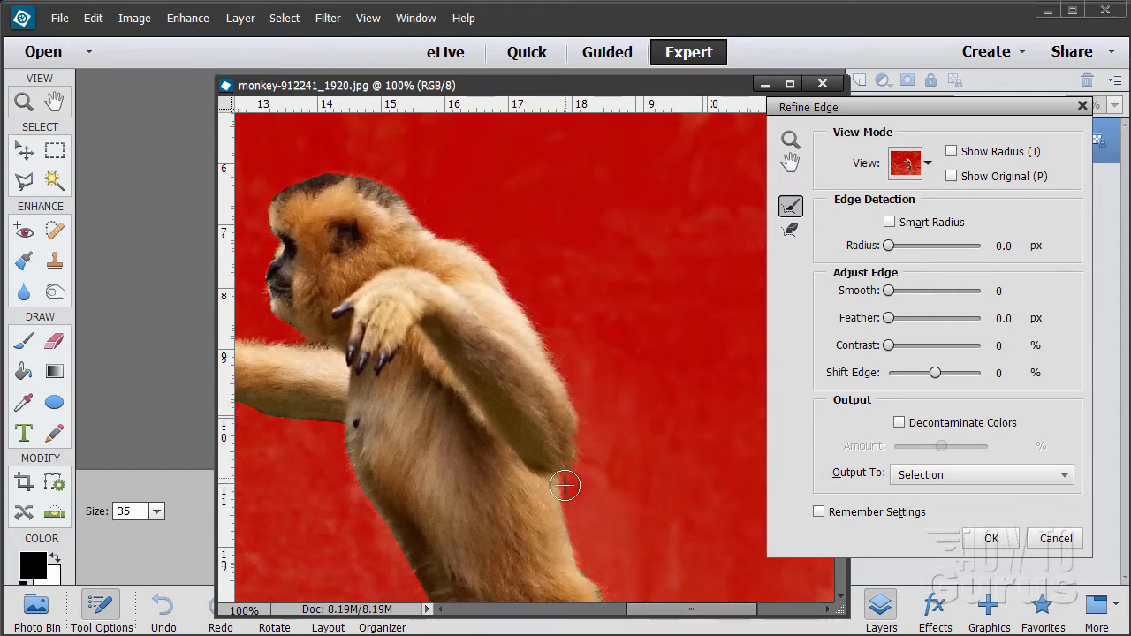
{"action": "left_click_drag", "start_coordinate": [564, 485], "coordinate": [580, 533]}
Continue refining the fur edge with the Refine Radius brush around the hips, the rear leg and the back foot.
{"action": "left_click_drag", "start_coordinate": [672, 610], "coordinate": [682, 609]}
{"action": "scroll", "coordinate": [632, 504], "scroll_direction": "down", "scroll_amount": 6}
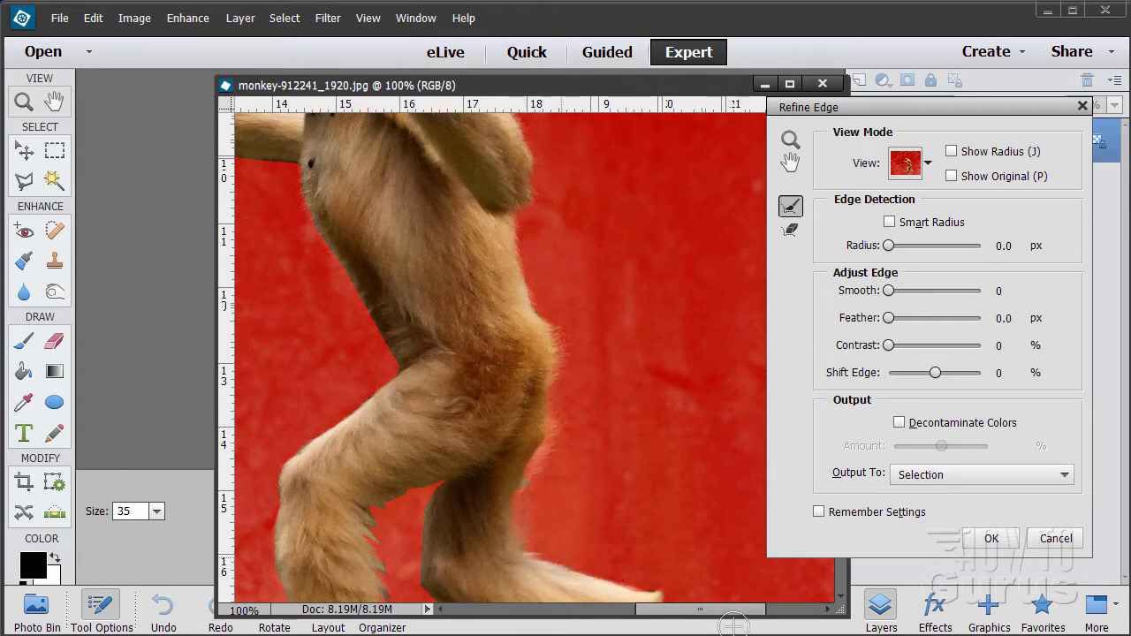
{"action": "scroll", "coordinate": [701, 474], "scroll_direction": "down", "scroll_amount": 3}
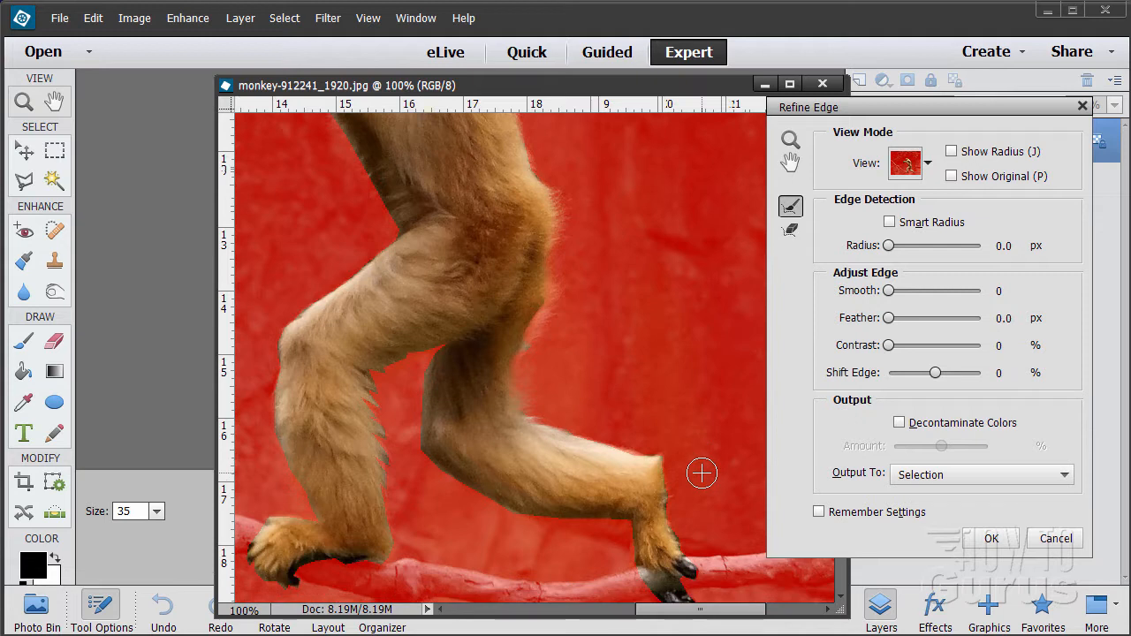
{"action": "mouse_move", "coordinate": [701, 471]}
{"action": "left_mouse_down"}
{"action": "mouse_move", "coordinate": [674, 495]}
{"action": "mouse_move", "coordinate": [683, 535]}
{"action": "left_mouse_up"}
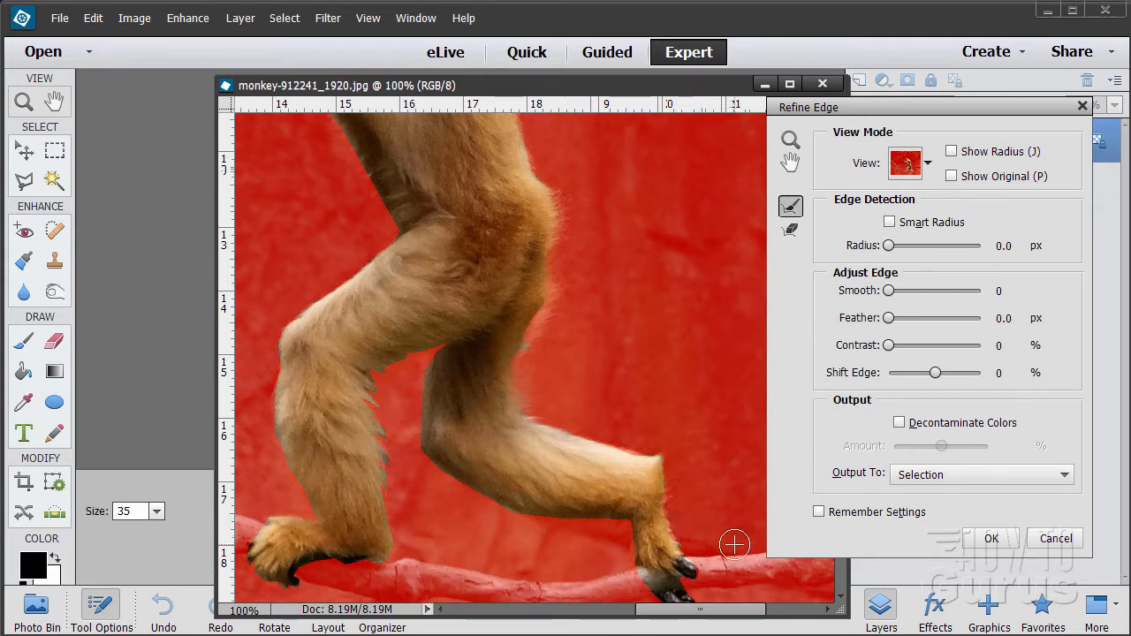
Erase unwanted edge refinements inside the monkey along the hip, the back of the thigh and the outstretched arm.
{"action": "scroll", "coordinate": [713, 594], "scroll_direction": "up", "scroll_amount": 3}
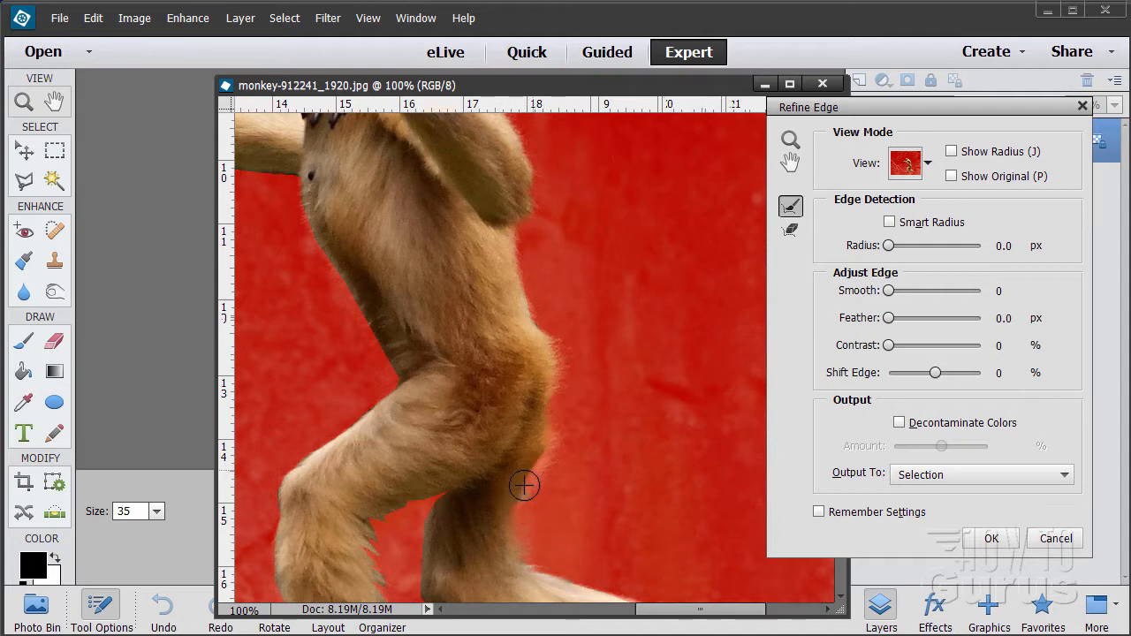
{"action": "left_click", "coordinate": [791, 231]}
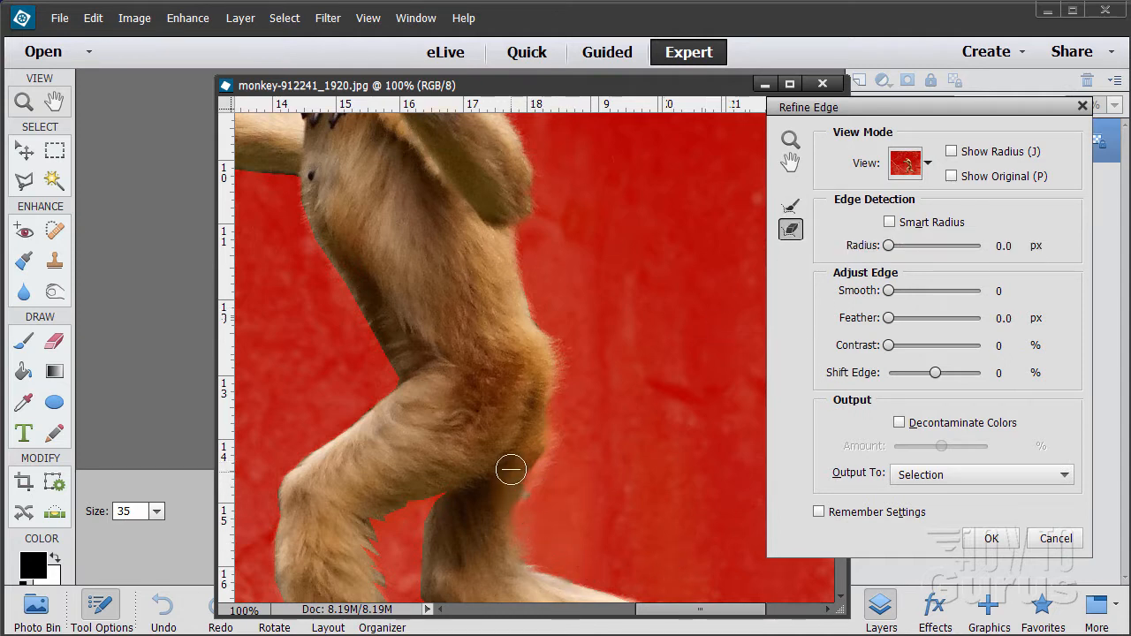
{"action": "mouse_move", "coordinate": [507, 470]}
{"action": "left_mouse_down"}
{"action": "mouse_move", "coordinate": [525, 451]}
{"action": "mouse_move", "coordinate": [519, 475]}
{"action": "mouse_move", "coordinate": [505, 472]}
{"action": "mouse_move", "coordinate": [527, 449]}
{"action": "mouse_move", "coordinate": [487, 542]}
{"action": "mouse_move", "coordinate": [502, 526]}
{"action": "left_mouse_up"}
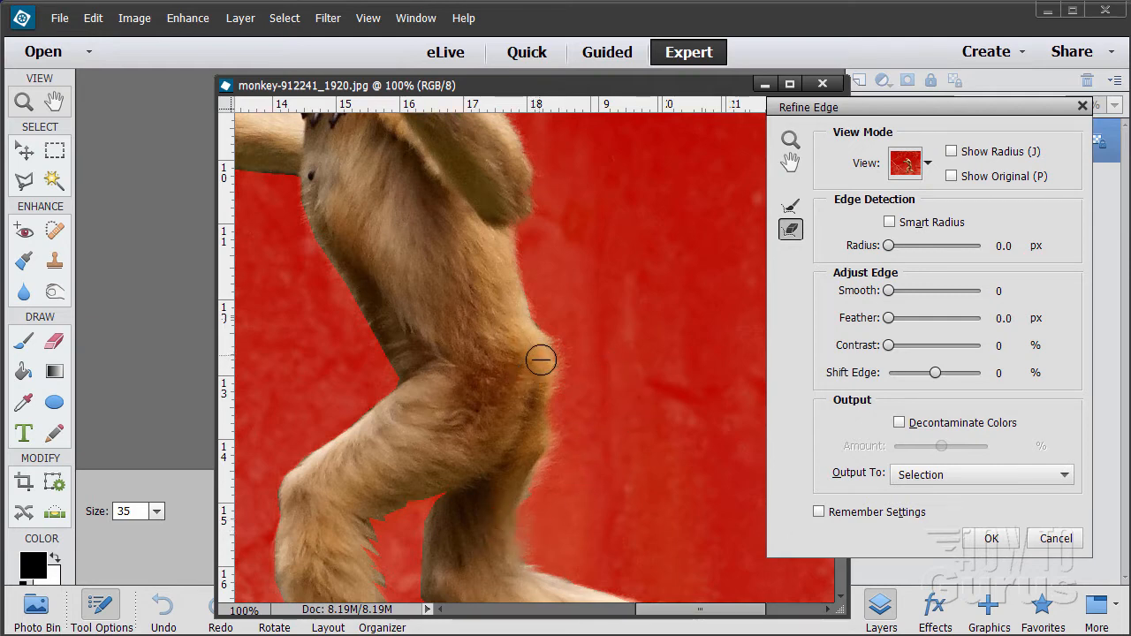
{"action": "mouse_move", "coordinate": [542, 360]}
{"action": "left_mouse_down"}
{"action": "mouse_move", "coordinate": [521, 405]}
{"action": "mouse_move", "coordinate": [544, 374]}
{"action": "mouse_move", "coordinate": [542, 356]}
{"action": "mouse_move", "coordinate": [546, 394]}
{"action": "left_mouse_up"}
{"action": "scroll", "coordinate": [619, 394], "scroll_direction": "up", "scroll_amount": 6}
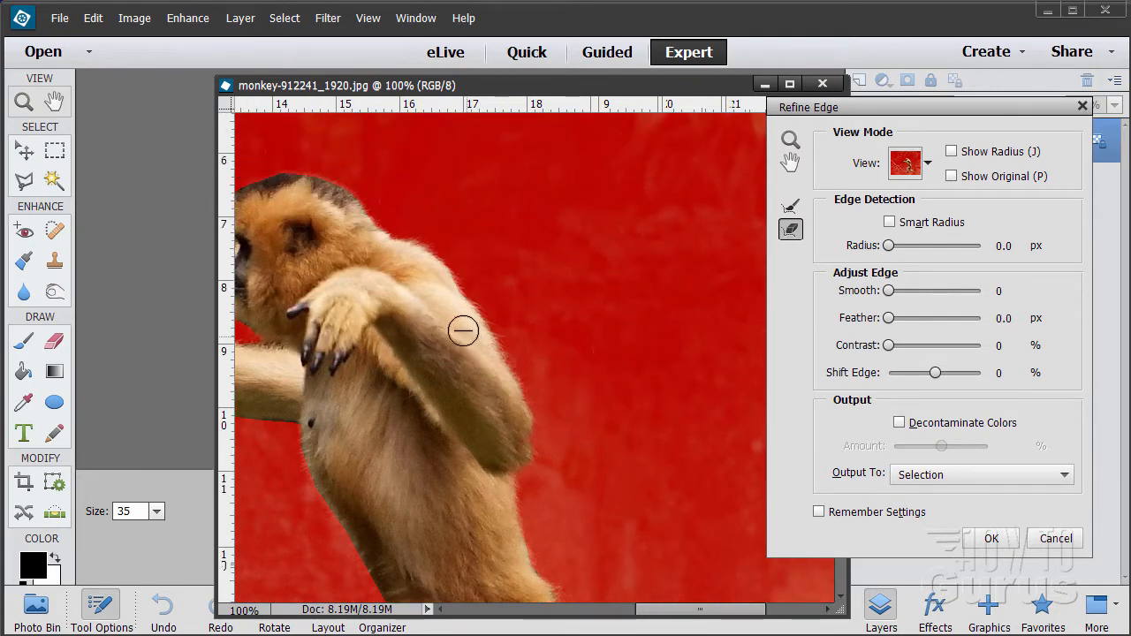
{"action": "left_click_drag", "start_coordinate": [707, 616], "coordinate": [661, 615]}
{"action": "left_click_drag", "start_coordinate": [408, 359], "coordinate": [431, 362]}
{"action": "left_click", "coordinate": [398, 359]}
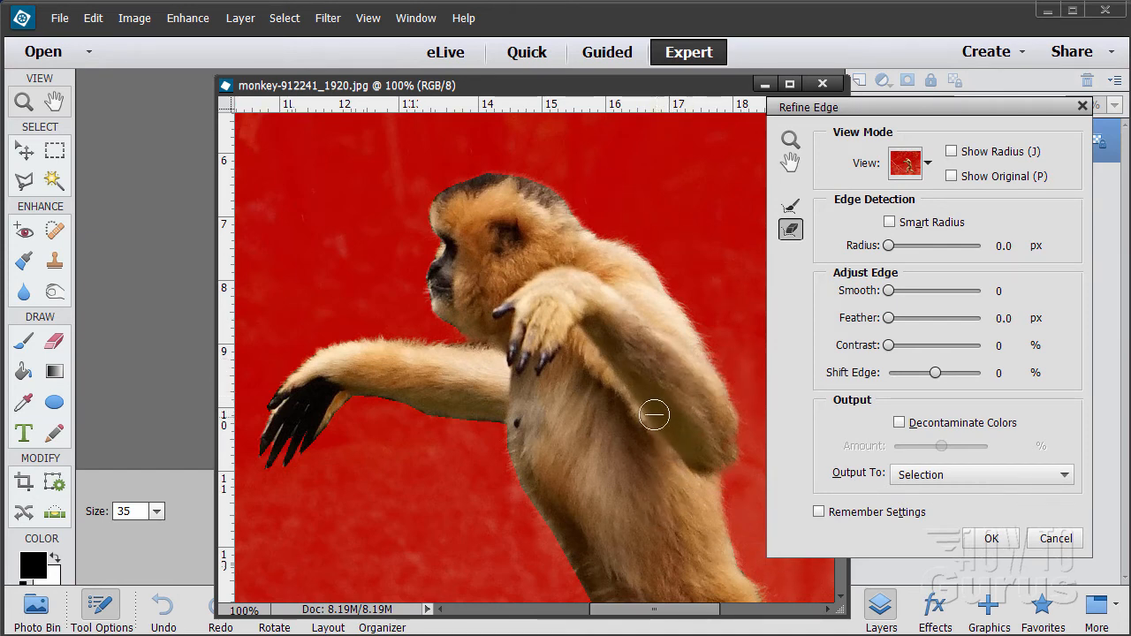
Output the refined selection to a New Layer and apply Refine Edge.
{"action": "left_click", "coordinate": [1069, 477]}
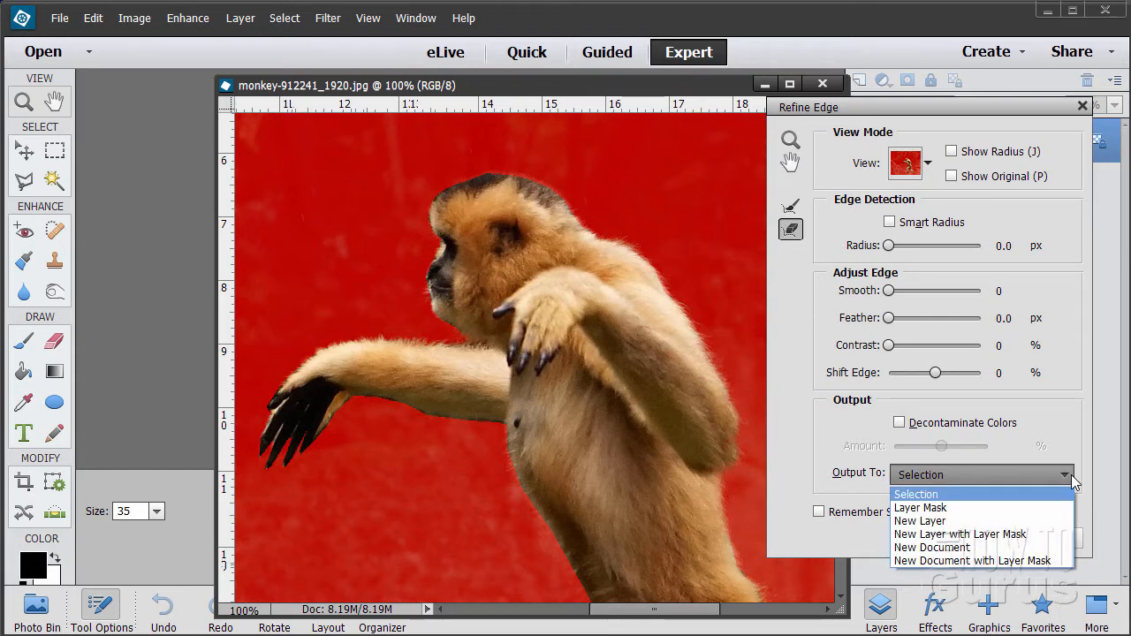
{"action": "left_click", "coordinate": [942, 522]}
{"action": "left_click", "coordinate": [996, 540]}
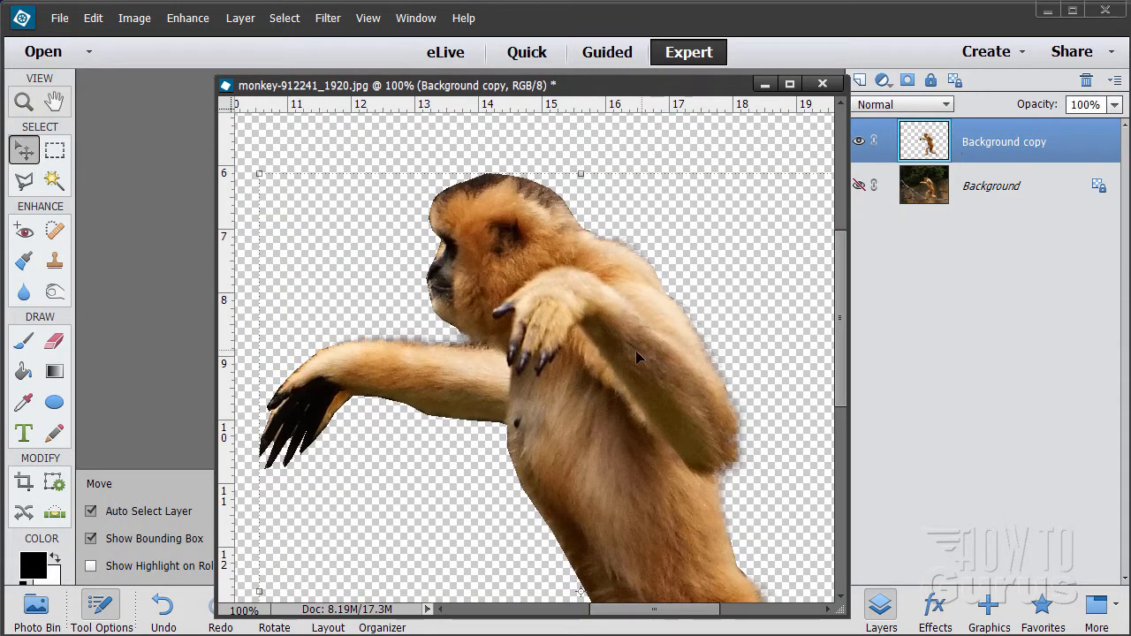
Copy the cut-out monkey layer into the blank Untitled-1 document and place it right of the canvas centre.
{"action": "left_click_drag", "start_coordinate": [521, 362], "coordinate": [531, 166]}
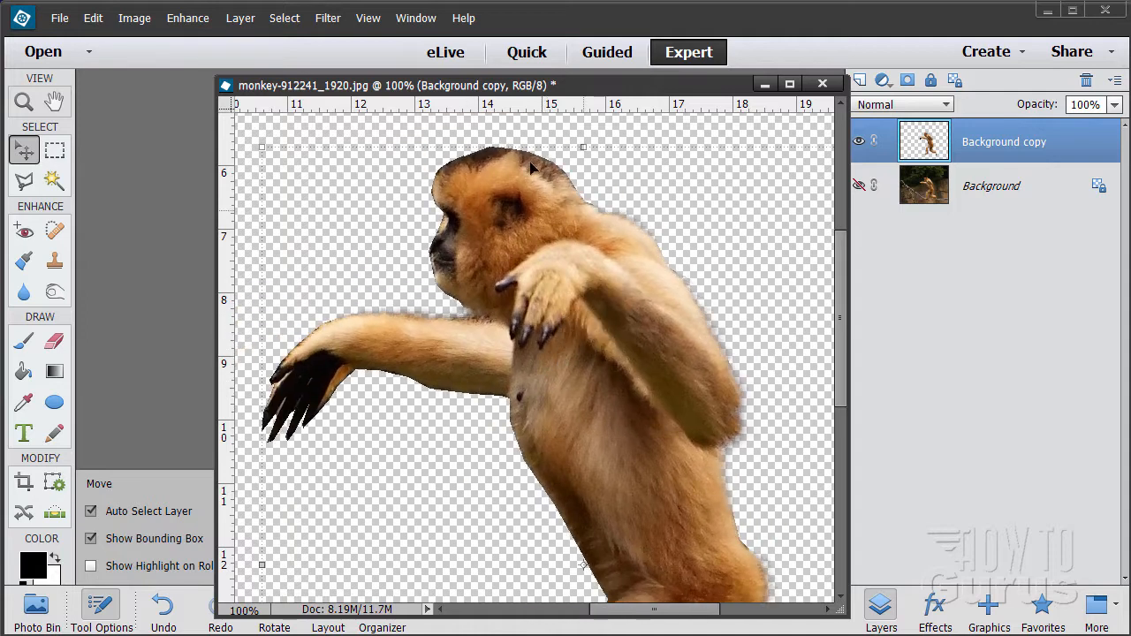
{"action": "mouse_move", "coordinate": [581, 93]}
{"action": "left_mouse_down"}
{"action": "mouse_move", "coordinate": [620, 102]}
{"action": "mouse_move", "coordinate": [589, 81]}
{"action": "mouse_move", "coordinate": [587, 103]}
{"action": "left_mouse_up"}
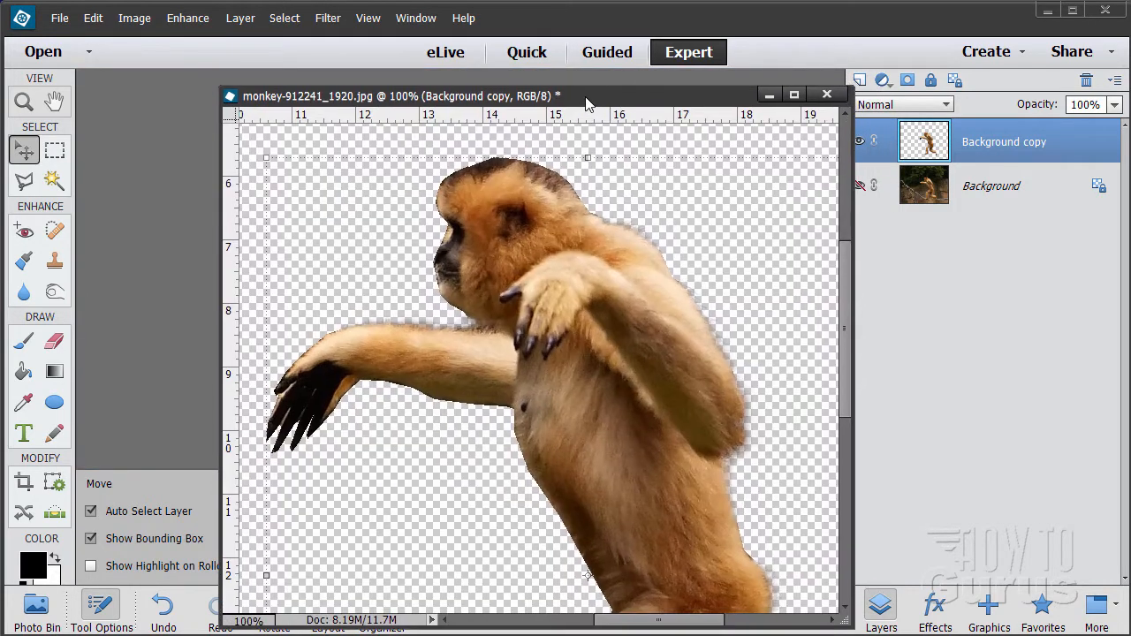
{"action": "left_click", "coordinate": [308, 635]}
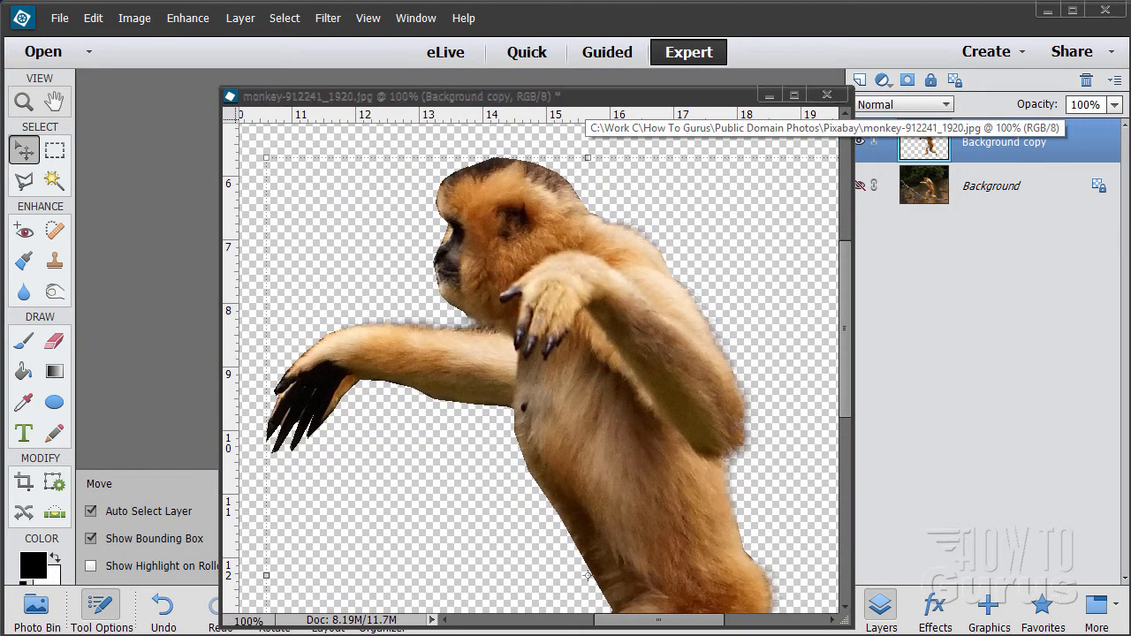
{"action": "left_click", "coordinate": [274, 633]}
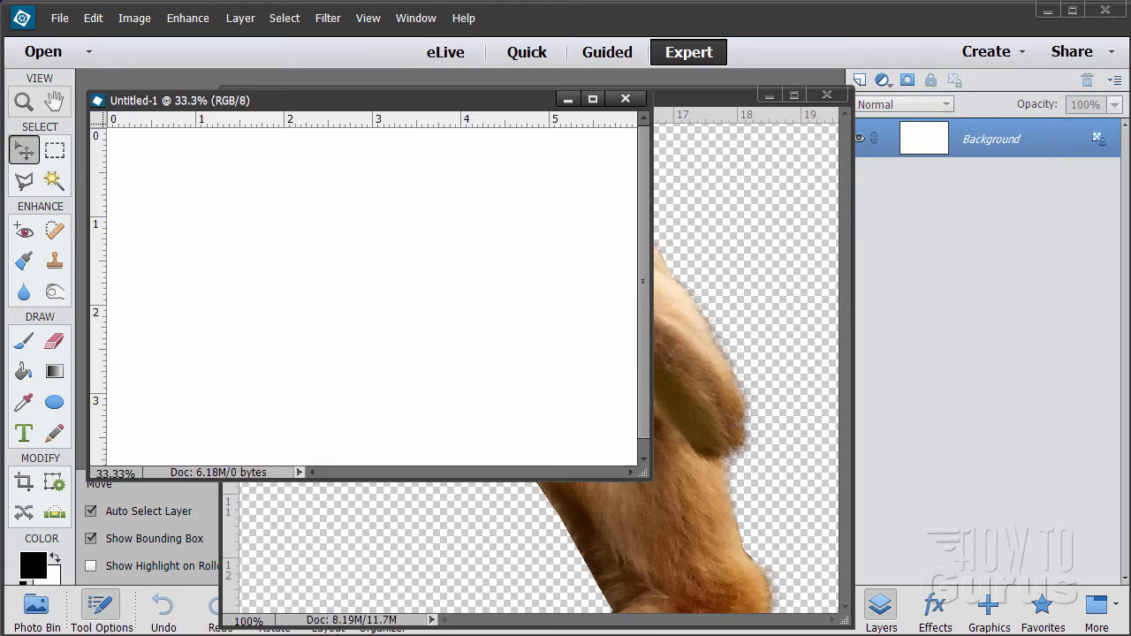
{"action": "left_click", "coordinate": [695, 129]}
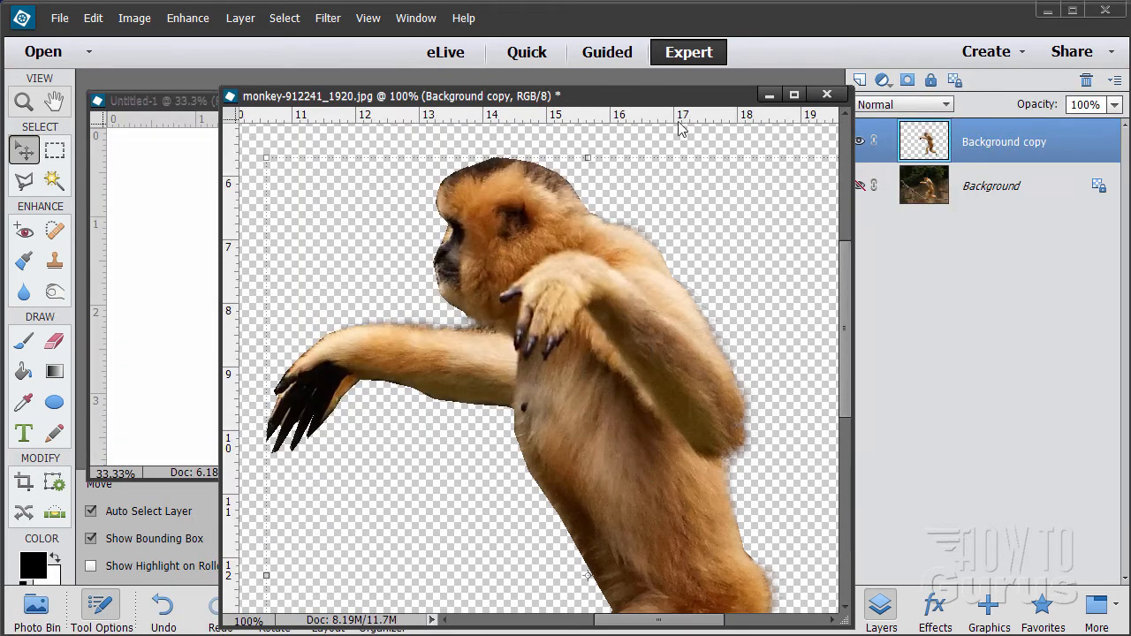
{"action": "left_click_drag", "start_coordinate": [680, 95], "coordinate": [1025, 231]}
{"action": "left_click_drag", "start_coordinate": [926, 147], "coordinate": [311, 247]}
{"action": "left_click_drag", "start_coordinate": [361, 277], "coordinate": [473, 315]}
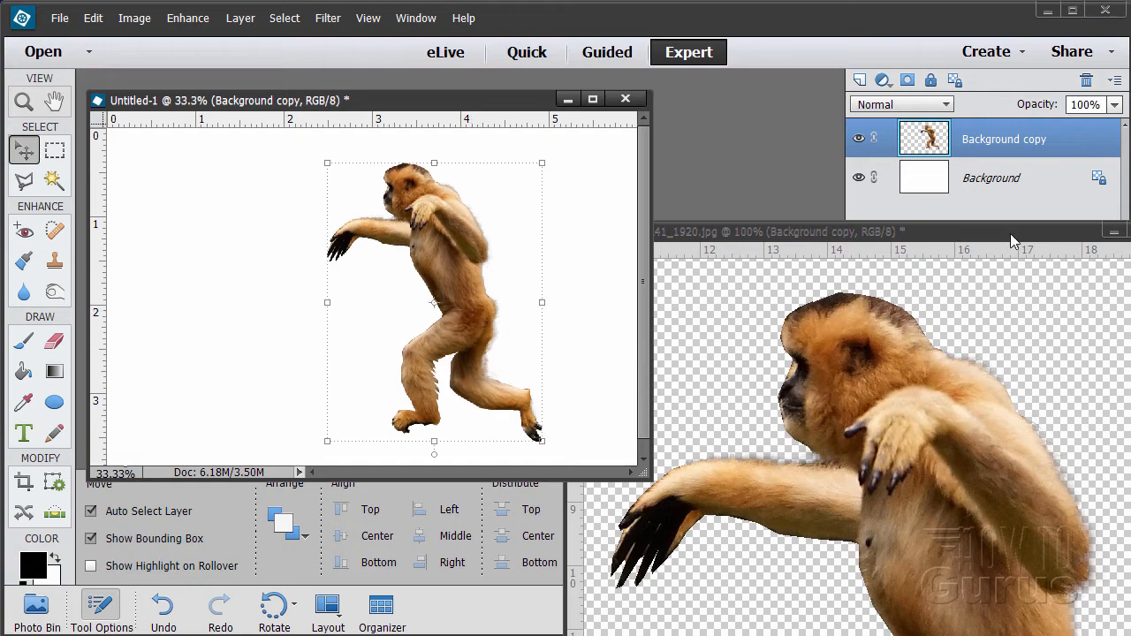
Close monkey-912241_1920.jpg without saving its changes.
{"action": "left_click_drag", "start_coordinate": [1010, 234], "coordinate": [619, 128]}
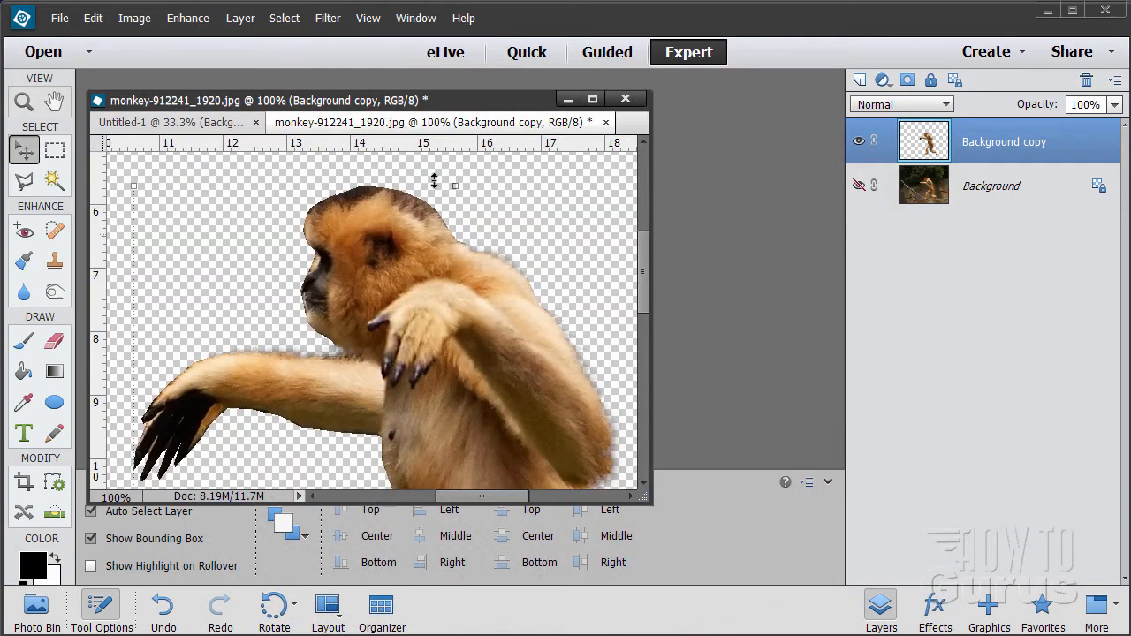
{"action": "left_click_drag", "start_coordinate": [402, 132], "coordinate": [499, 274]}
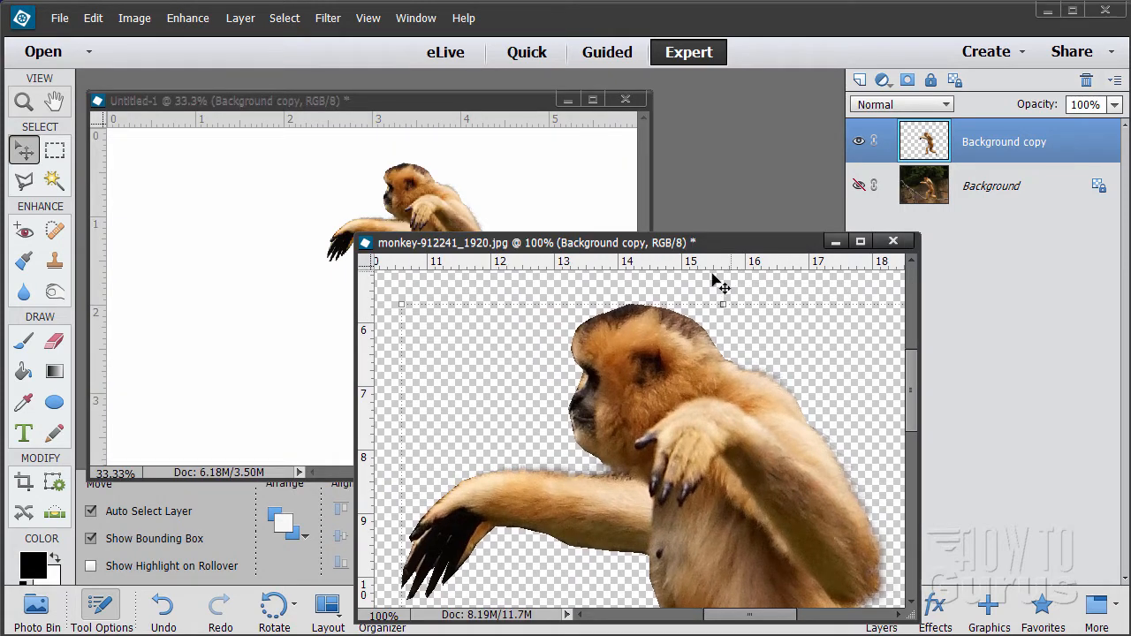
{"action": "left_click", "coordinate": [892, 241]}
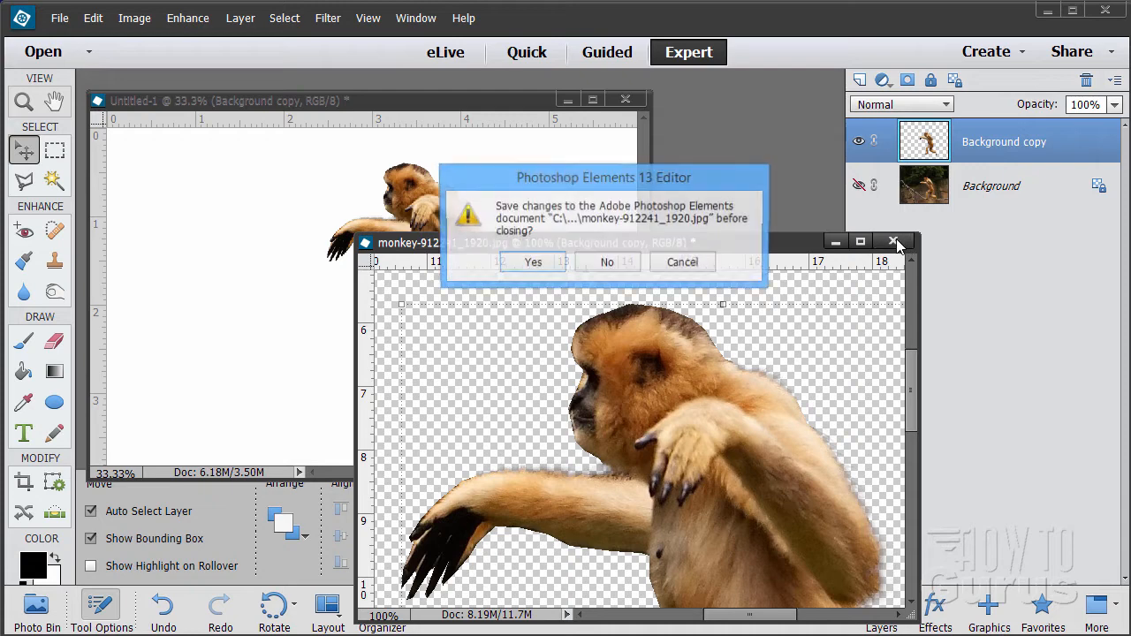
{"action": "left_click", "coordinate": [627, 269]}
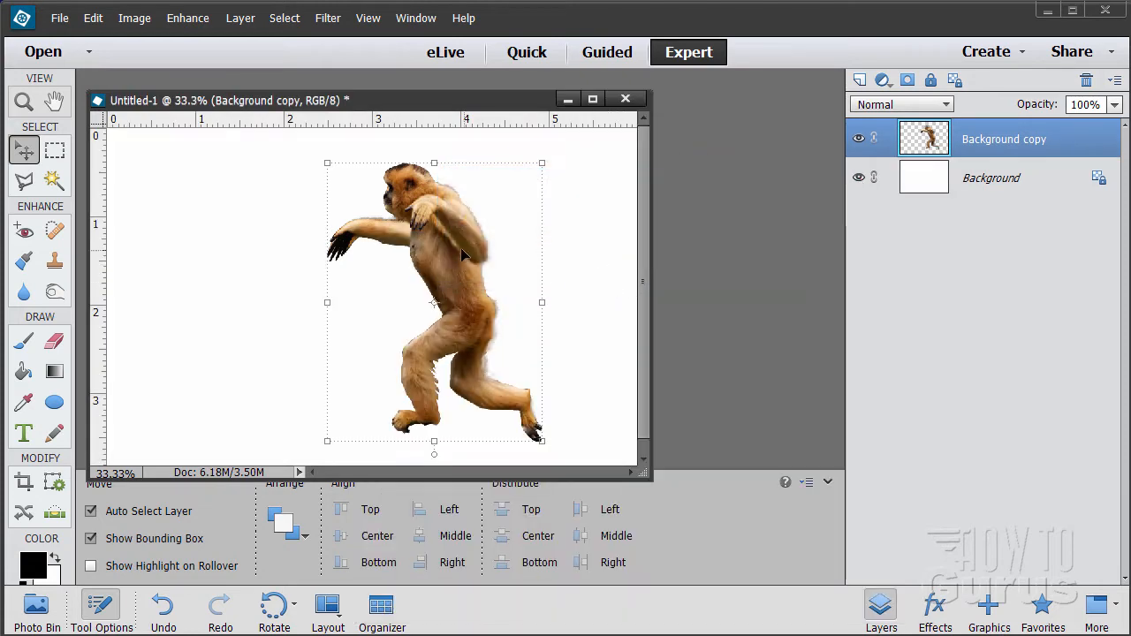
Reposition the monkey in the right half of the white canvas and duplicate its layer.
{"action": "left_click_drag", "start_coordinate": [462, 254], "coordinate": [479, 253]}
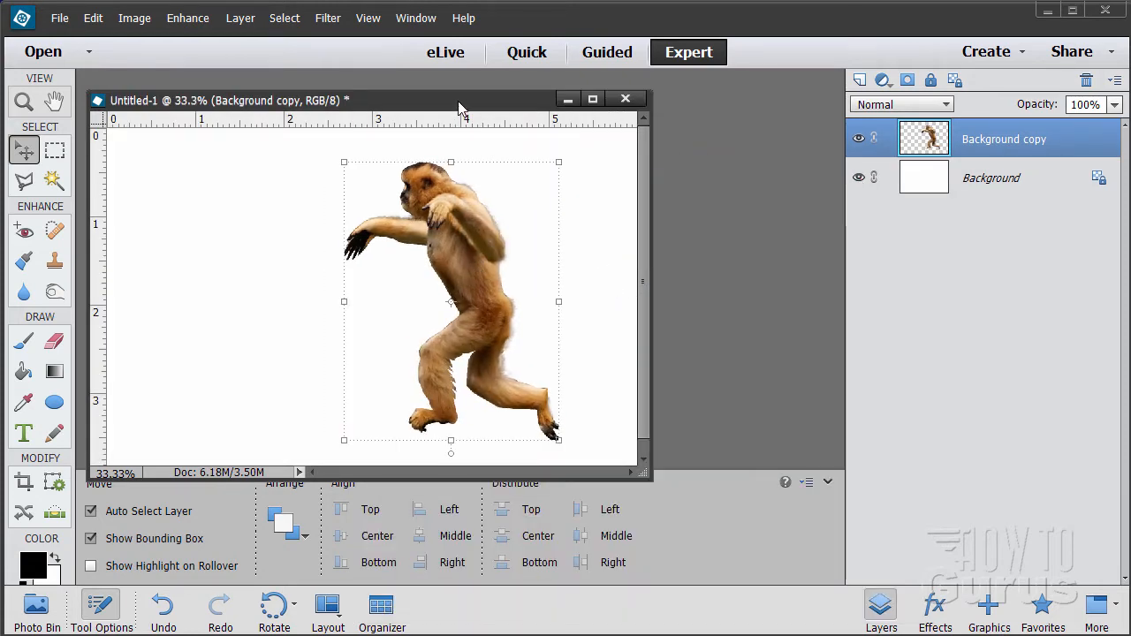
{"action": "left_click_drag", "start_coordinate": [458, 108], "coordinate": [472, 66]}
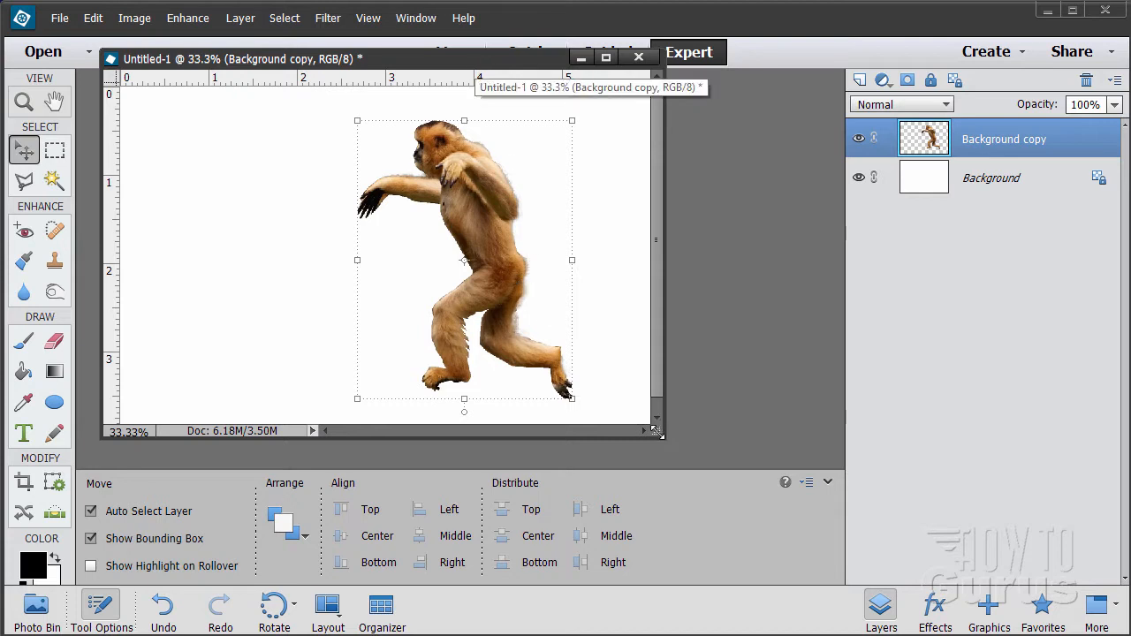
{"action": "left_click_drag", "start_coordinate": [661, 430], "coordinate": [758, 550]}
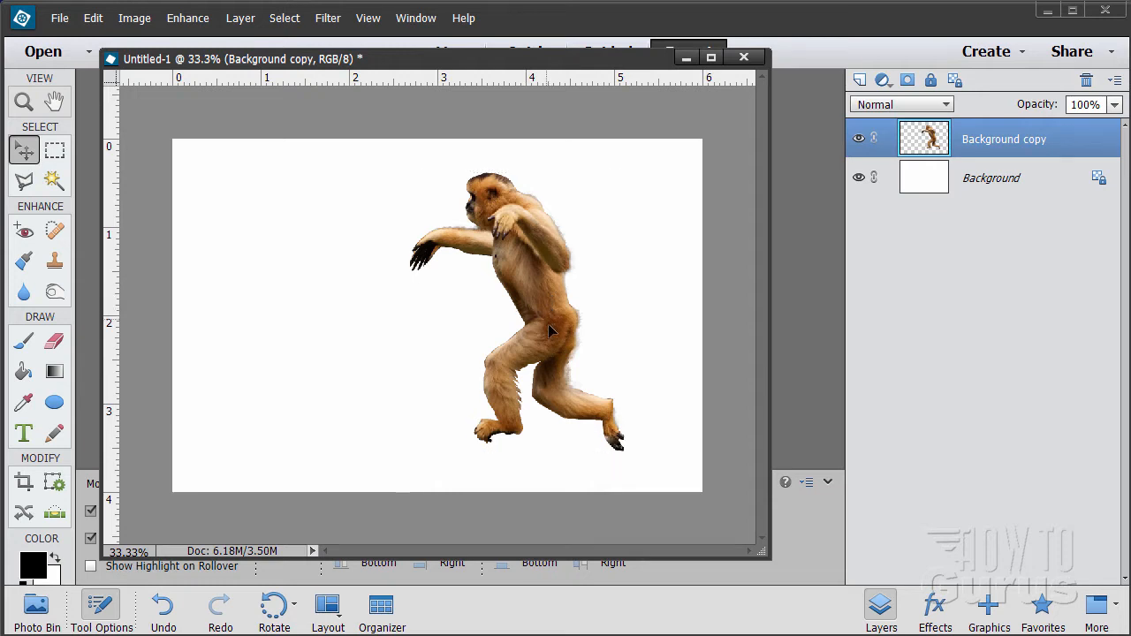
{"action": "left_click_drag", "start_coordinate": [549, 331], "coordinate": [551, 325]}
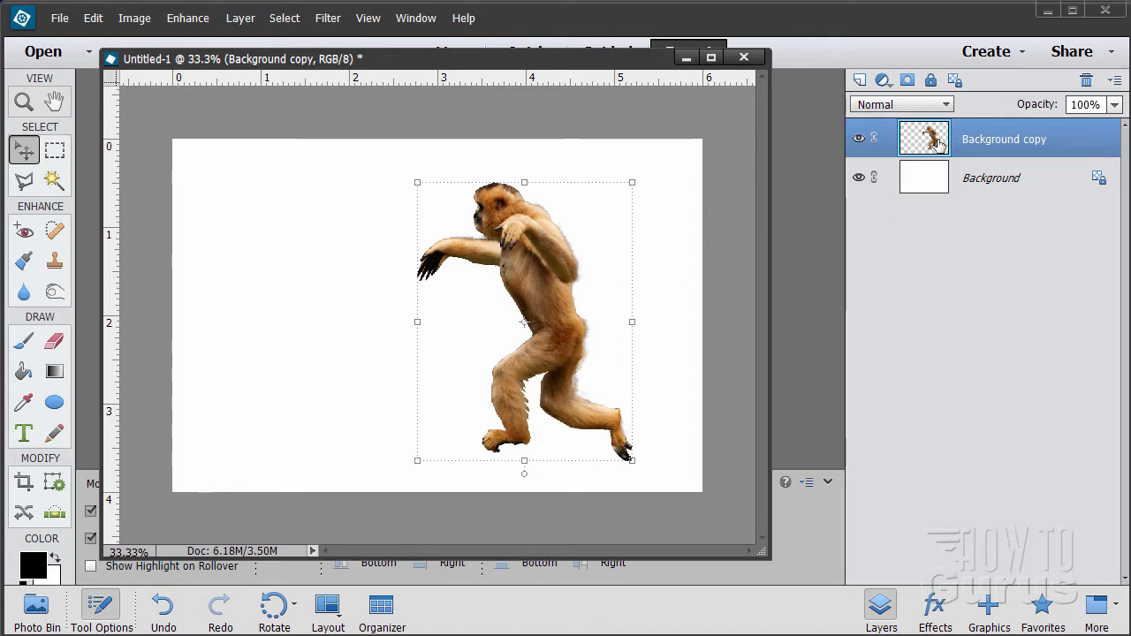
{"action": "left_click_drag", "start_coordinate": [938, 144], "coordinate": [861, 80]}
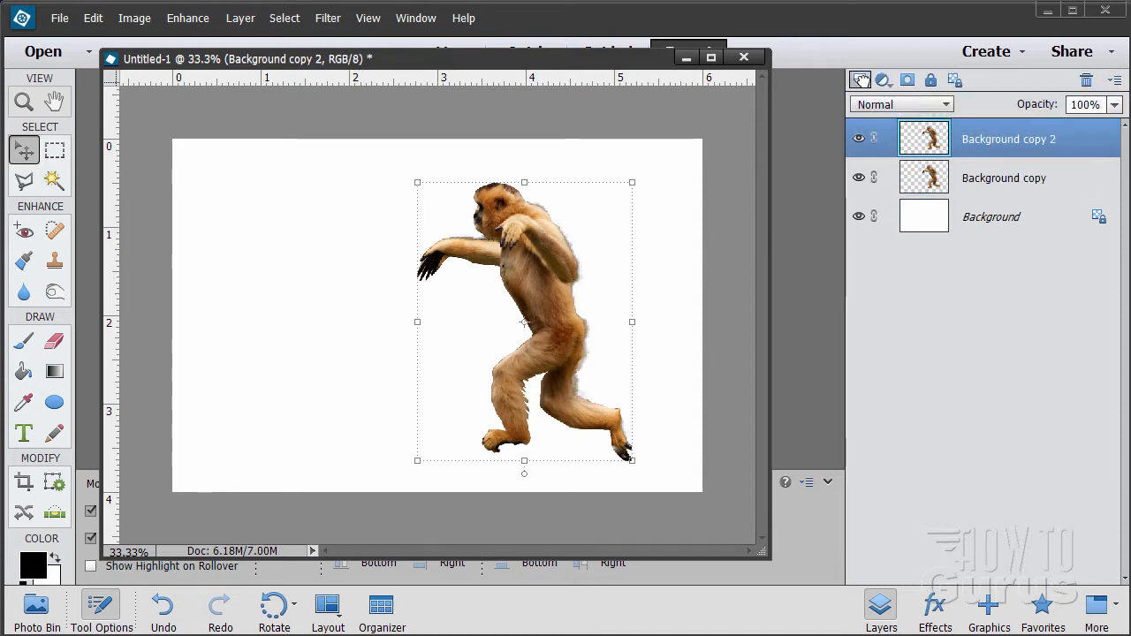
Hide the Background copy layer and examine the fur edges of the Background copy 2 monkey up close.
{"action": "left_click", "coordinate": [858, 178]}
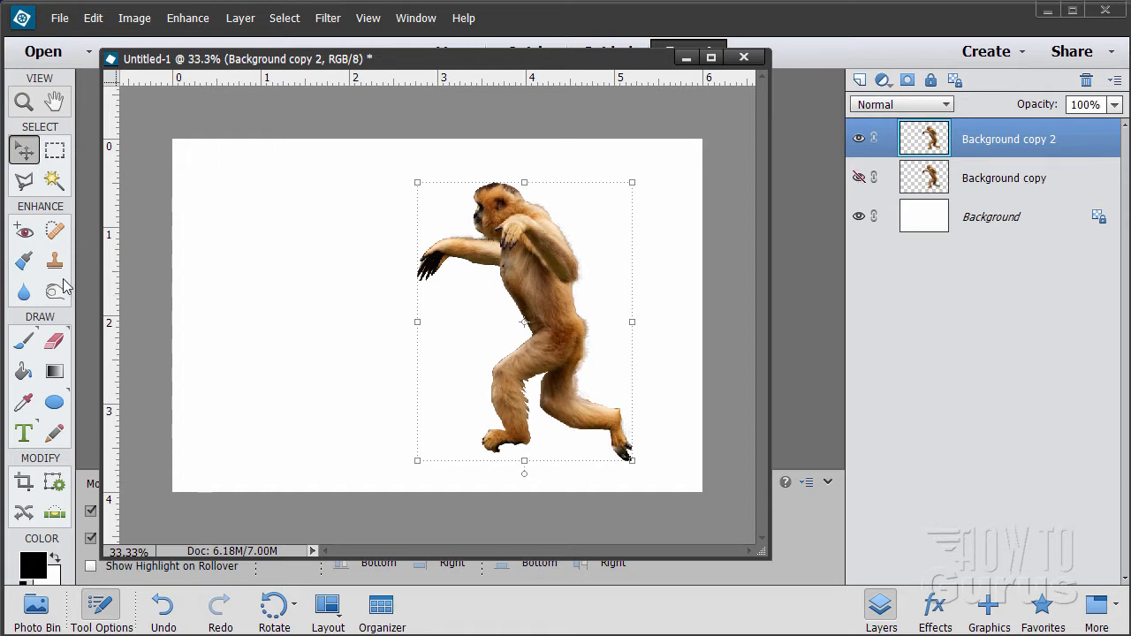
{"action": "left_click", "coordinate": [24, 101]}
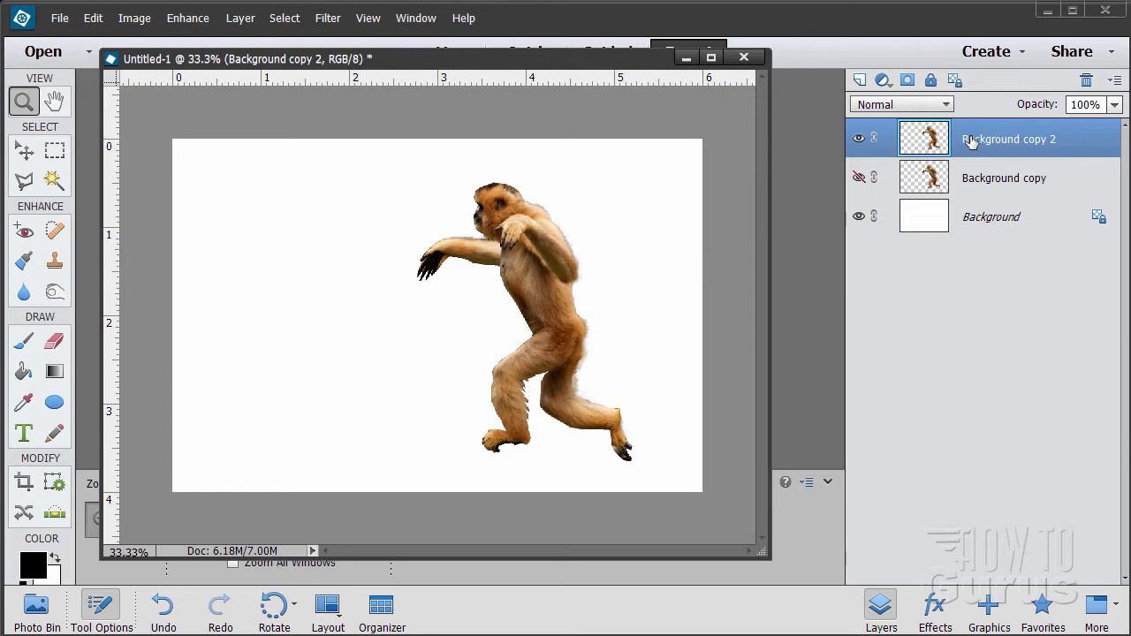
{"action": "left_click", "coordinate": [587, 388]}
{"action": "left_click", "coordinate": [588, 411]}
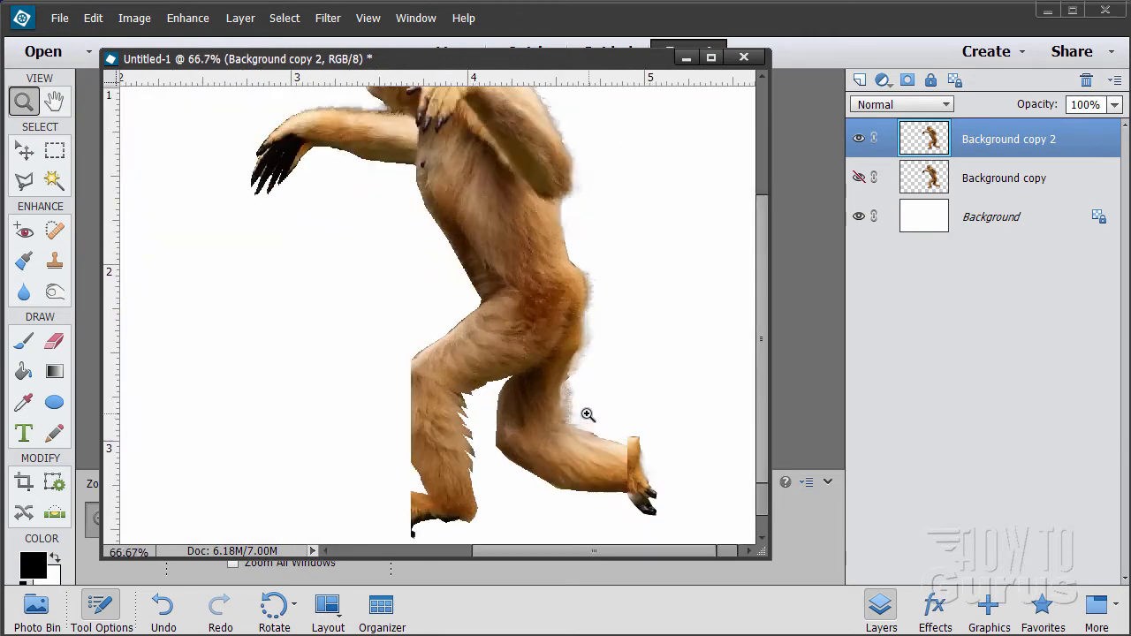
{"action": "left_click", "coordinate": [588, 414]}
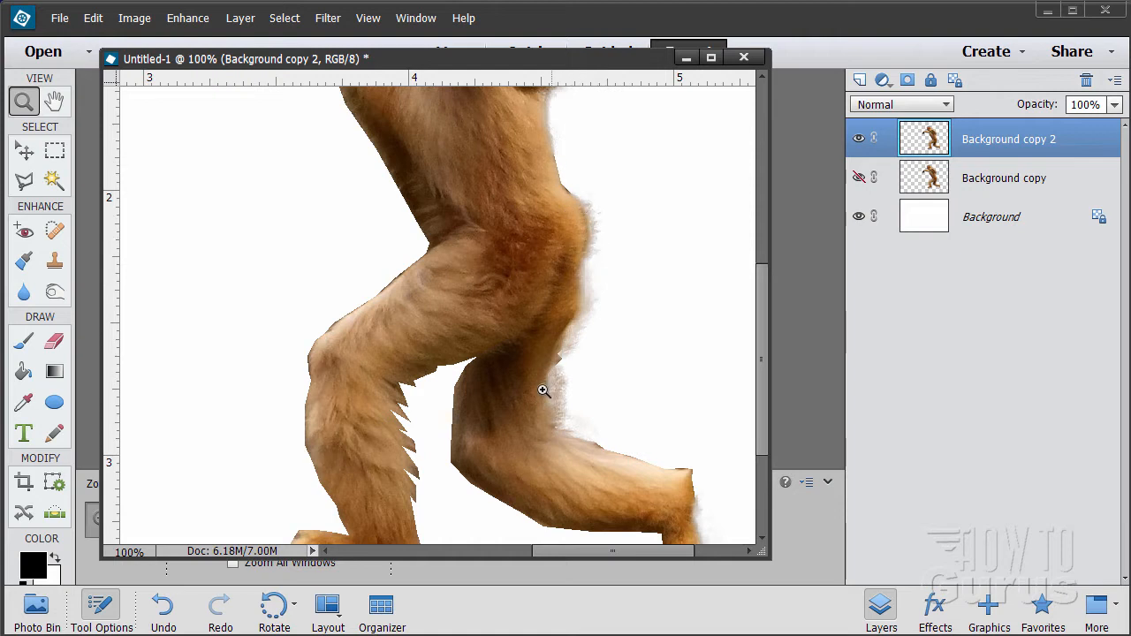
{"action": "scroll", "coordinate": [584, 335], "scroll_direction": "up", "scroll_amount": 6}
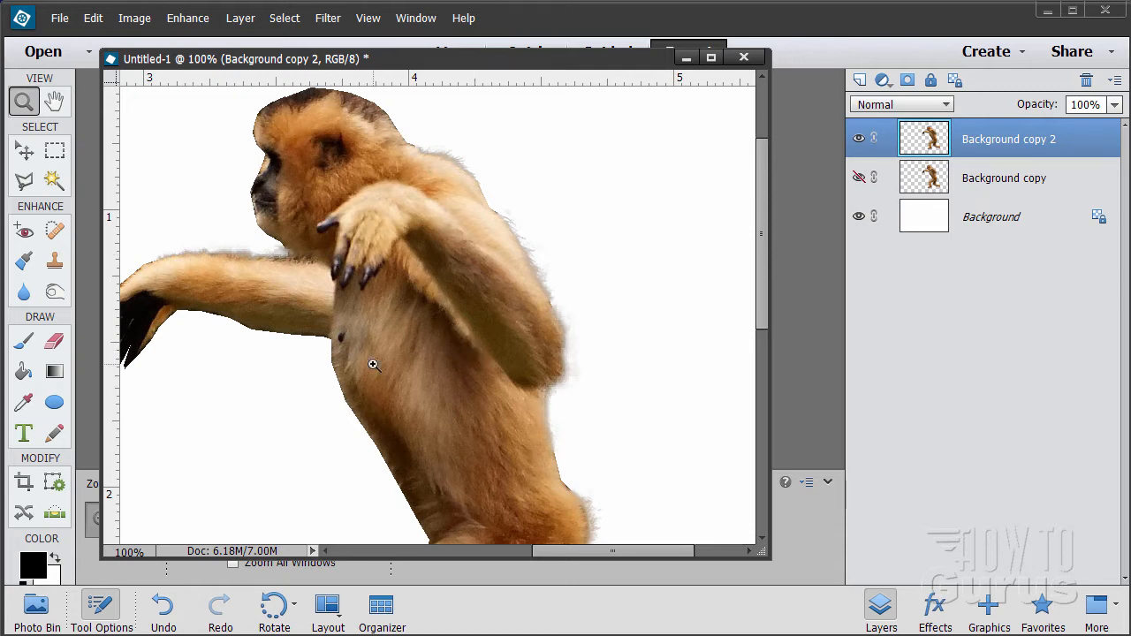
{"action": "left_click", "coordinate": [426, 359], "text": "alt"}
{"action": "left_click", "coordinate": [426, 359], "text": "alt"}
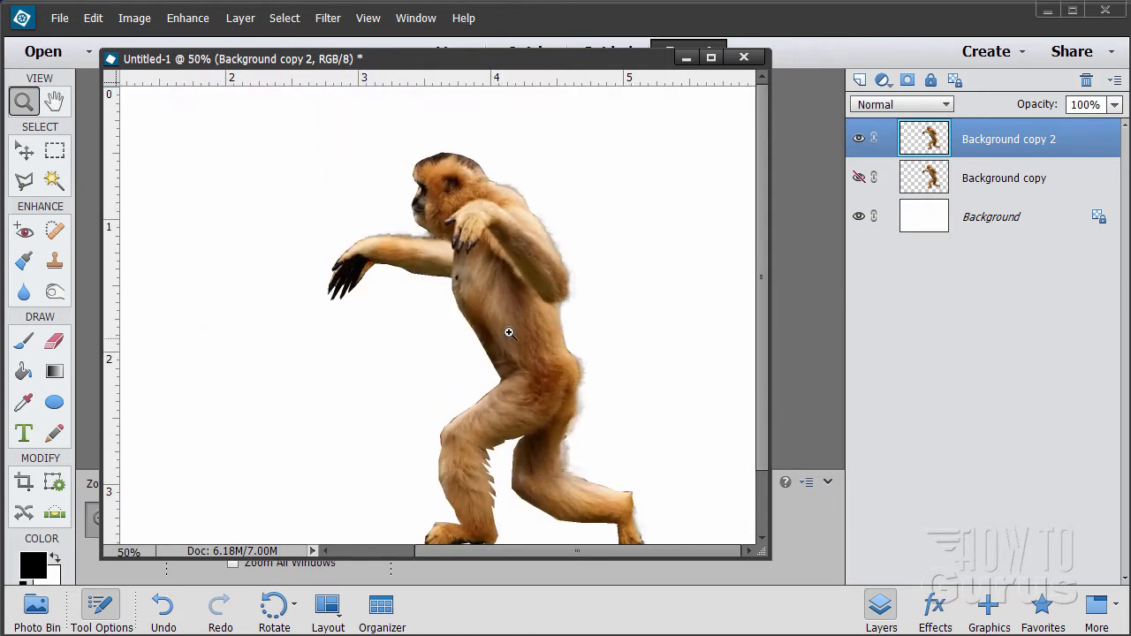
{"action": "scroll", "coordinate": [504, 318], "scroll_direction": "down", "scroll_amount": 2}
Compare black-and-white conversion styles on the Background copy 2 monkey and apply the Newspaper style.
{"action": "left_click", "coordinate": [25, 152]}
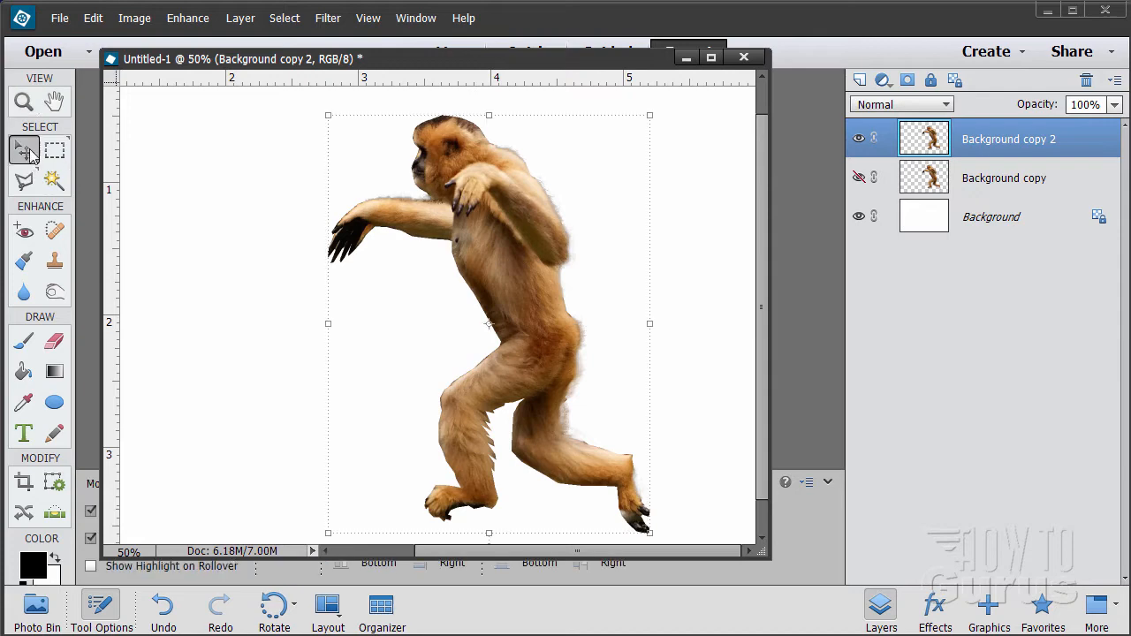
{"action": "left_click", "coordinate": [194, 20]}
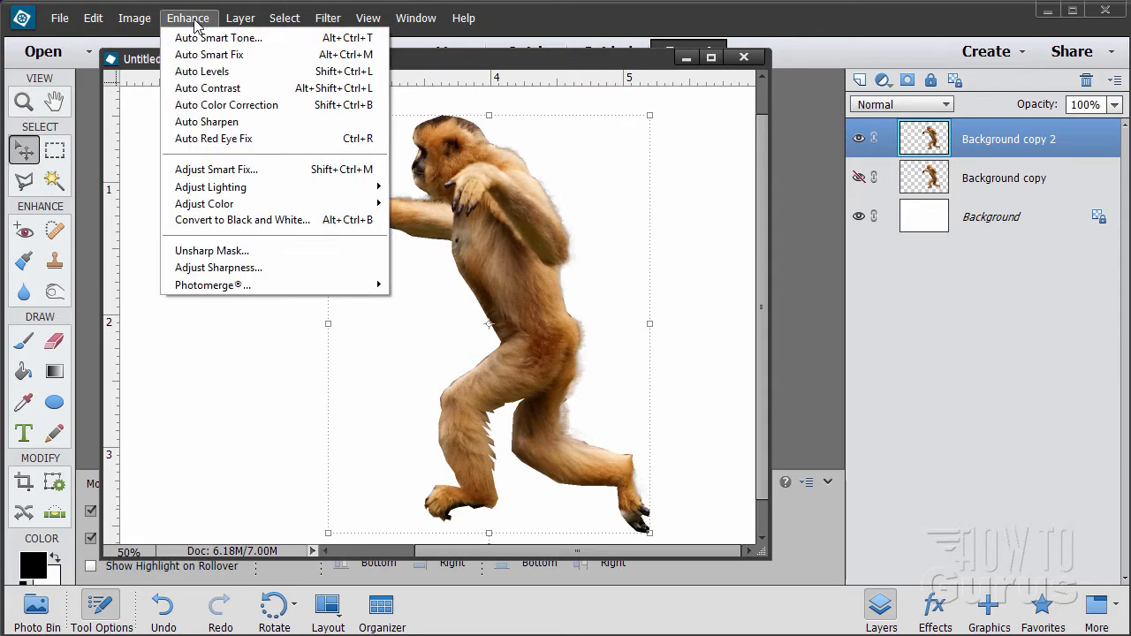
{"action": "left_click", "coordinate": [258, 220]}
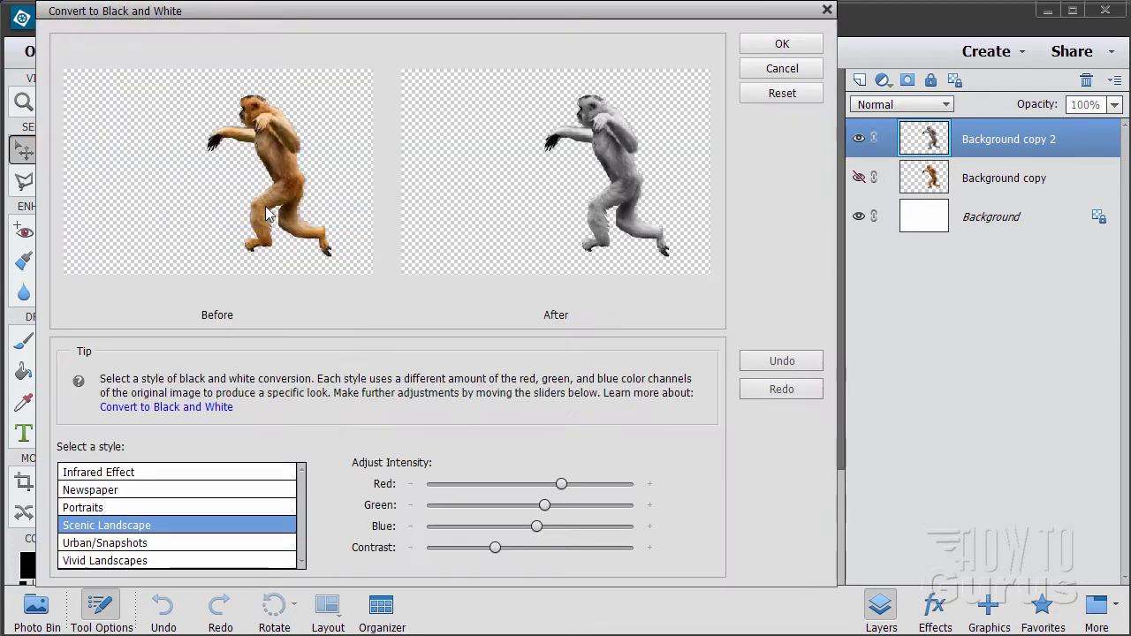
{"action": "left_click", "coordinate": [139, 477]}
{"action": "left_click", "coordinate": [128, 491]}
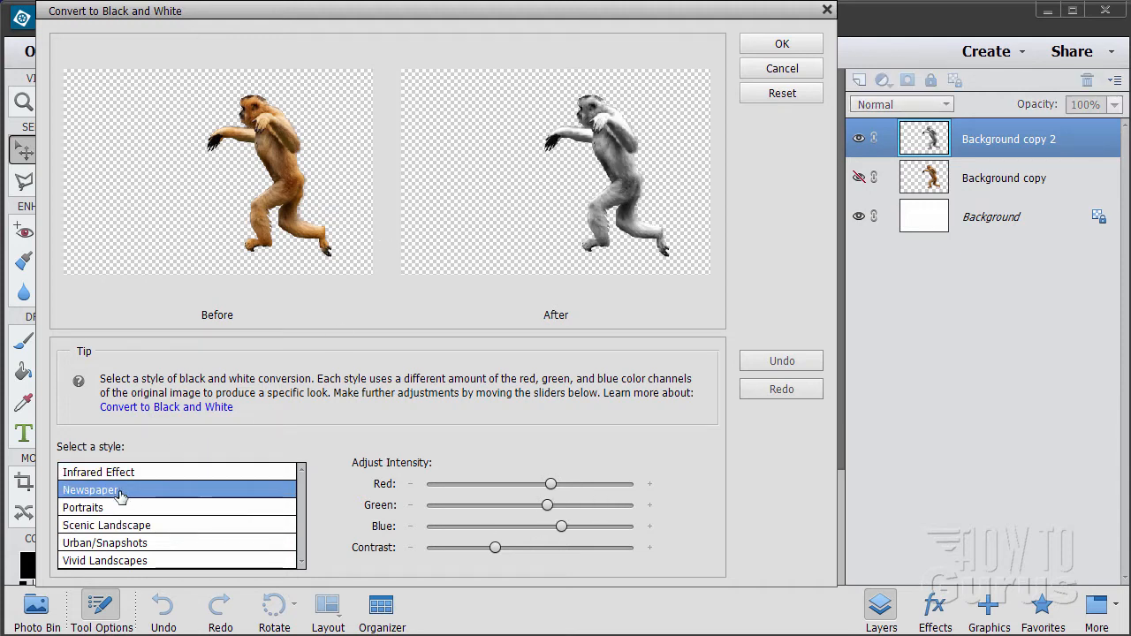
{"action": "left_click", "coordinate": [121, 510]}
{"action": "left_click", "coordinate": [153, 526]}
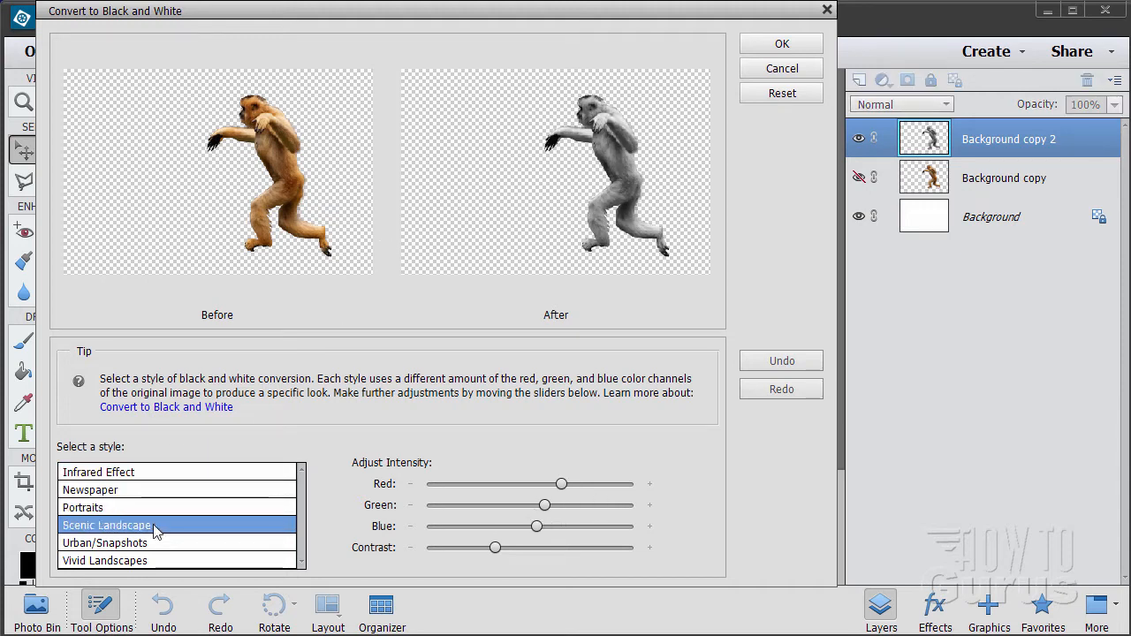
{"action": "left_click", "coordinate": [156, 544]}
{"action": "left_click", "coordinate": [152, 562]}
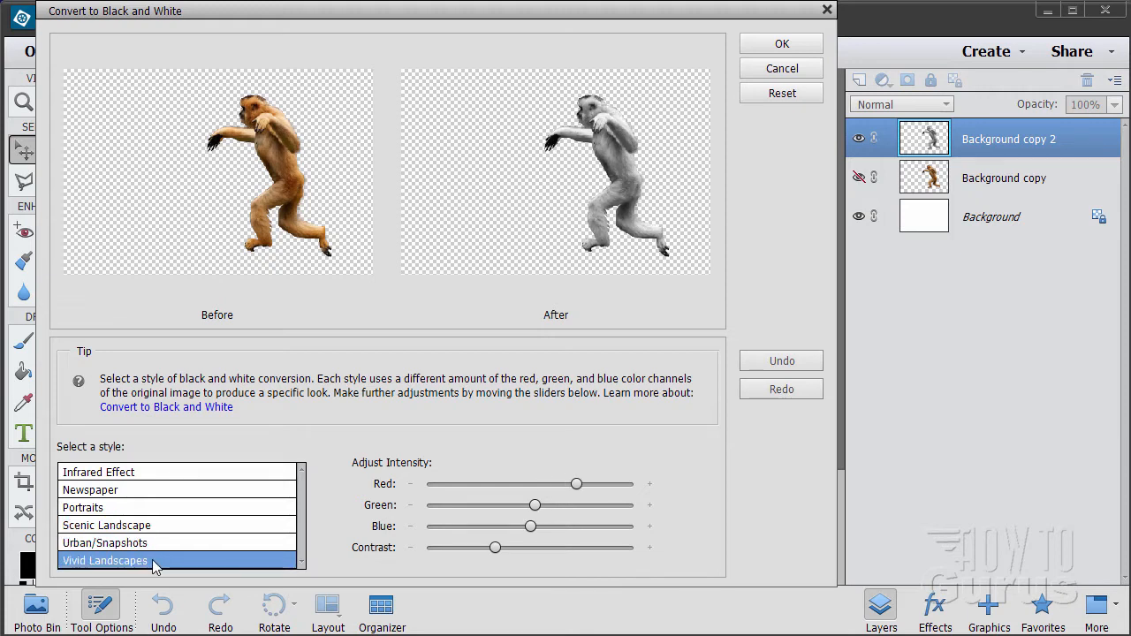
{"action": "left_click", "coordinate": [128, 492]}
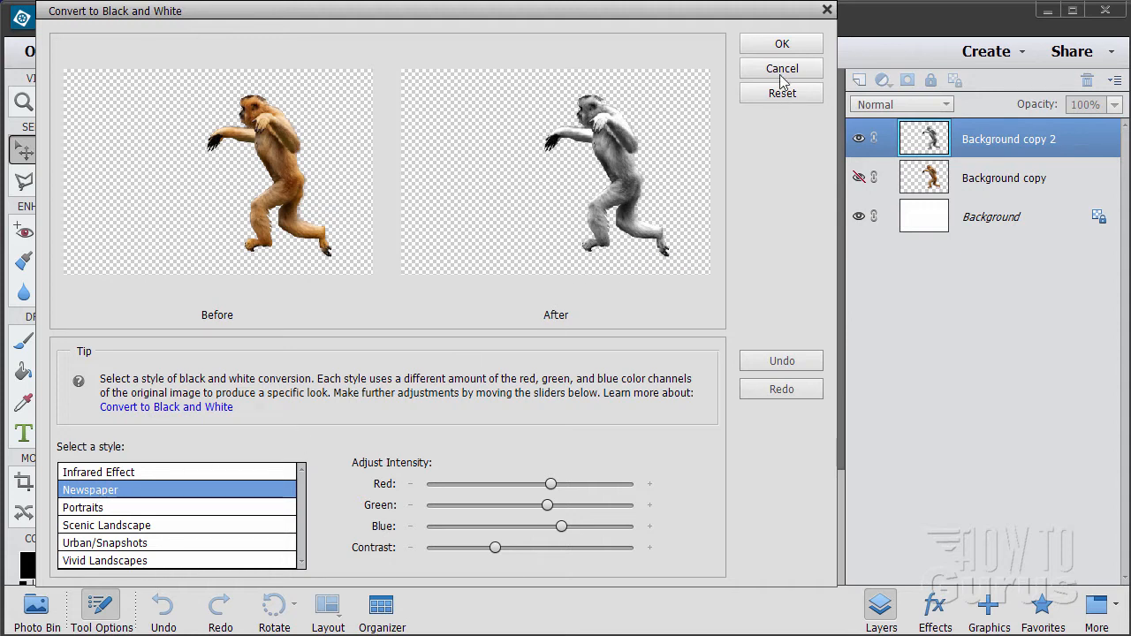
{"action": "left_click", "coordinate": [781, 43]}
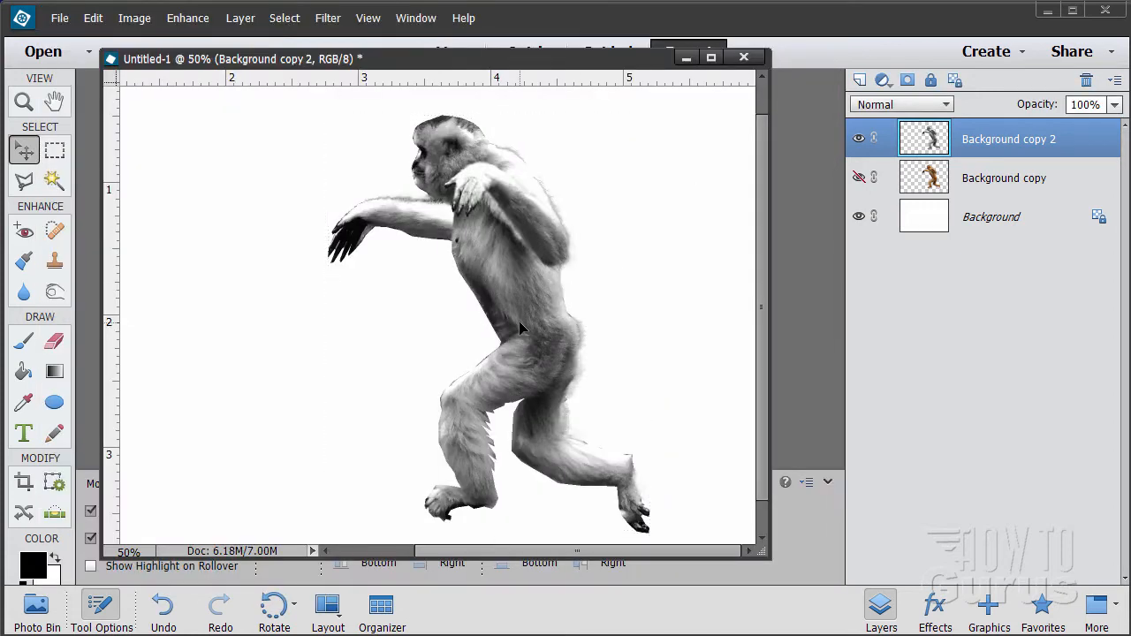
Nudge the black-and-white monkey slightly up and to the right, duplicate its layer, and hide Background copy 2.
{"action": "left_click_drag", "start_coordinate": [519, 321], "coordinate": [534, 315]}
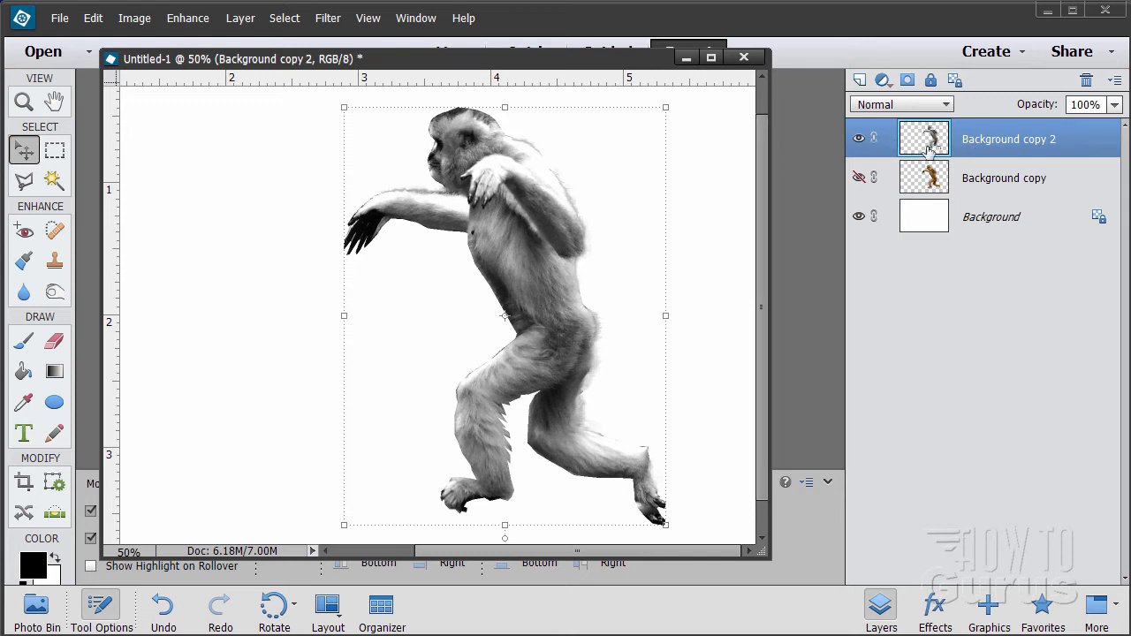
{"action": "left_click_drag", "start_coordinate": [925, 141], "coordinate": [861, 82]}
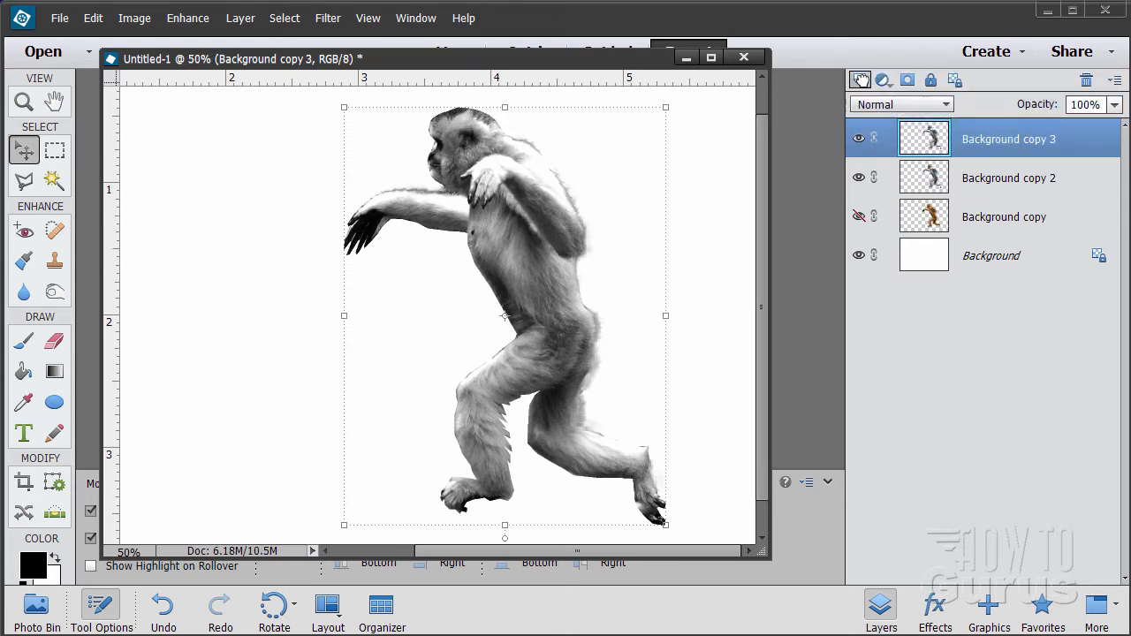
{"action": "left_click", "coordinate": [859, 178]}
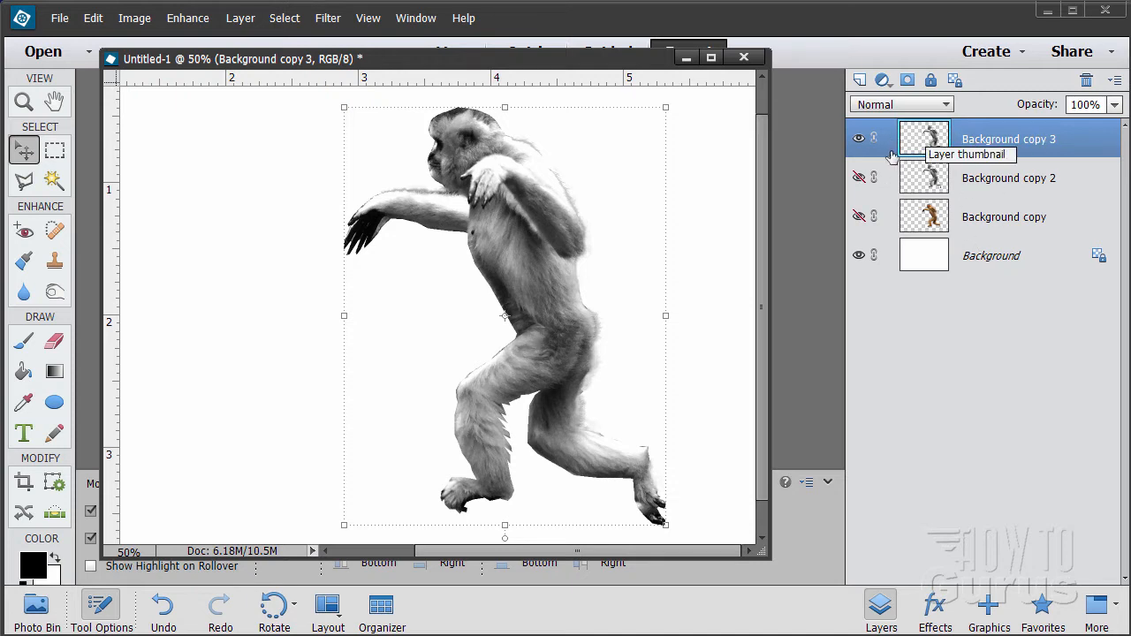
{"action": "left_click", "coordinate": [857, 175]}
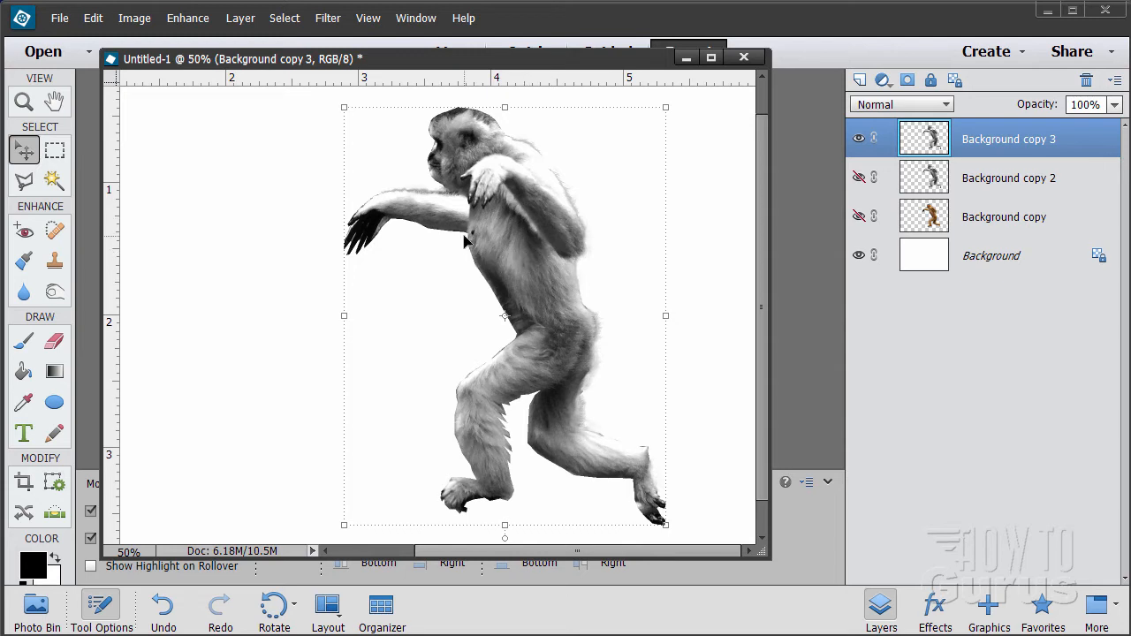
Invert the tones of the Background copy 3 monkey layer and nudge the monkey slightly.
{"action": "left_click", "coordinate": [328, 18]}
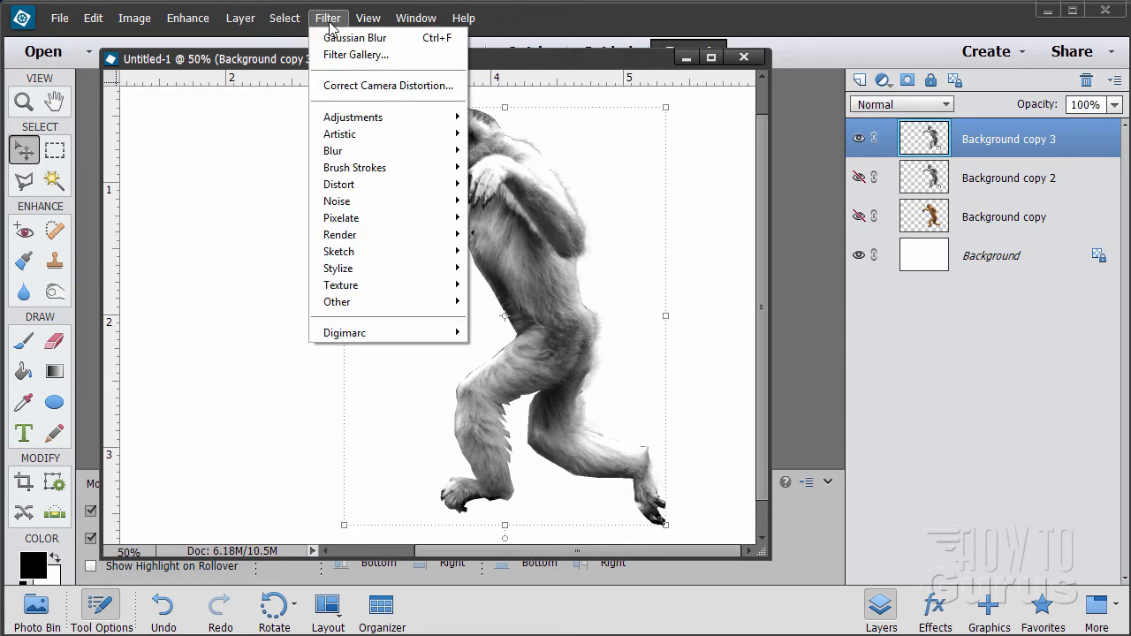
{"action": "mouse_move", "coordinate": [368, 124]}
{"action": "left_click", "coordinate": [499, 150]}
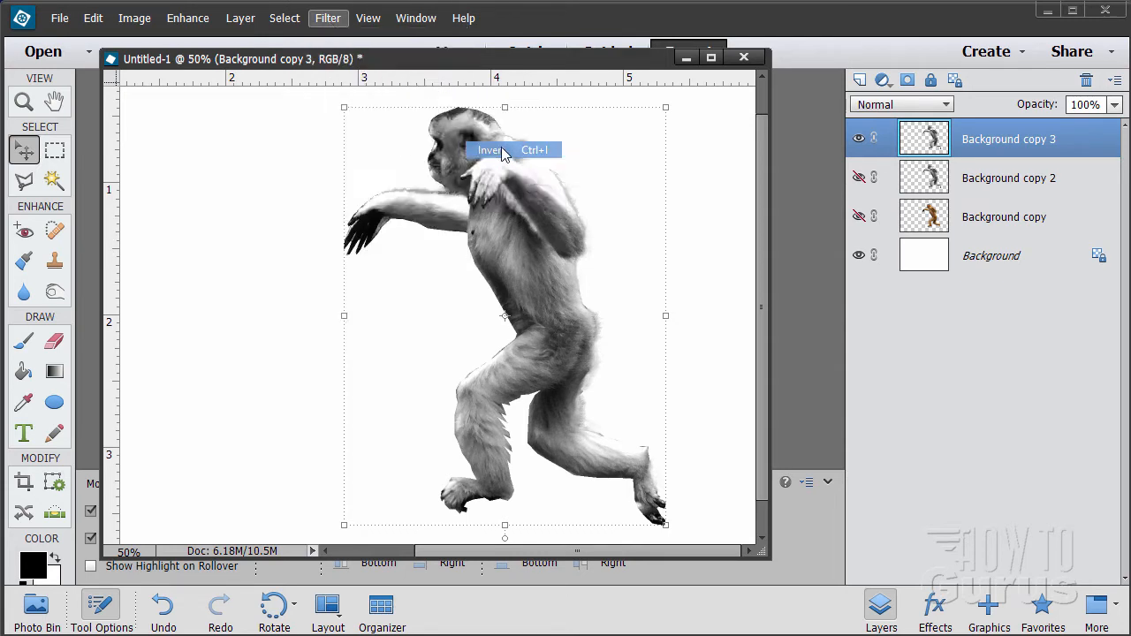
{"action": "left_click_drag", "start_coordinate": [524, 260], "coordinate": [533, 283]}
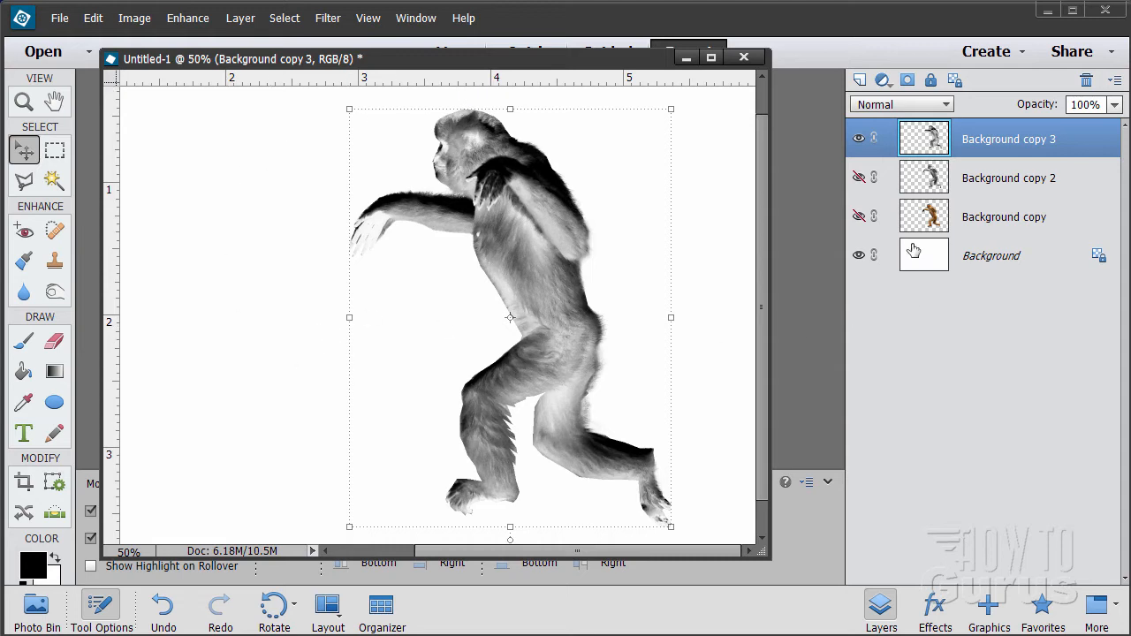
Add a new layer directly above the Background layer and fill it with black.
{"action": "left_click", "coordinate": [1008, 269]}
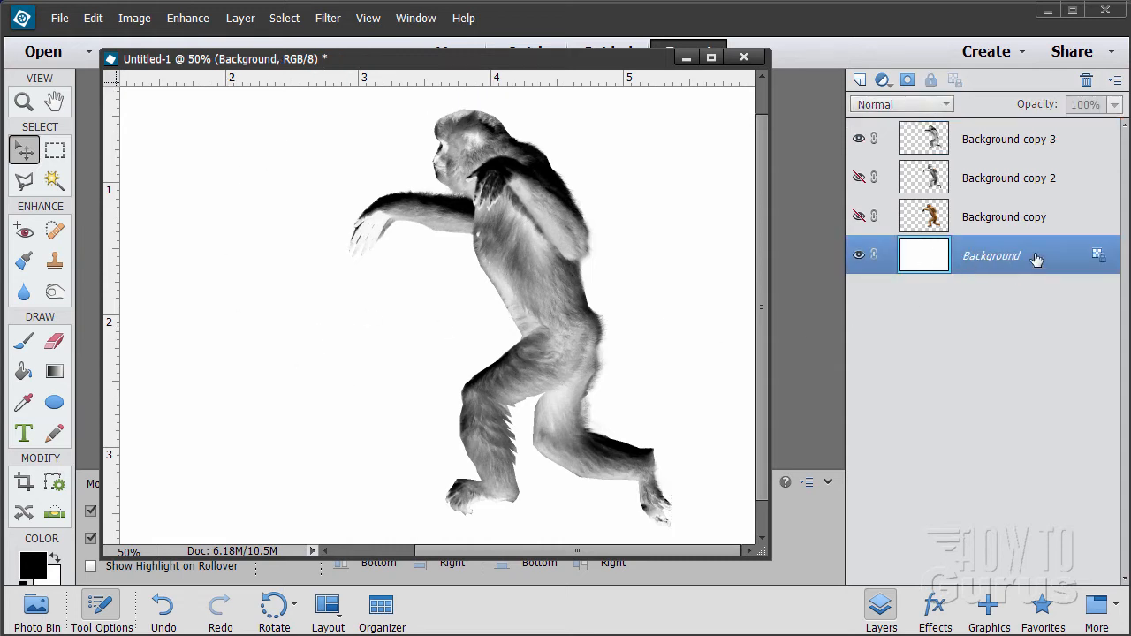
{"action": "left_click", "coordinate": [860, 80]}
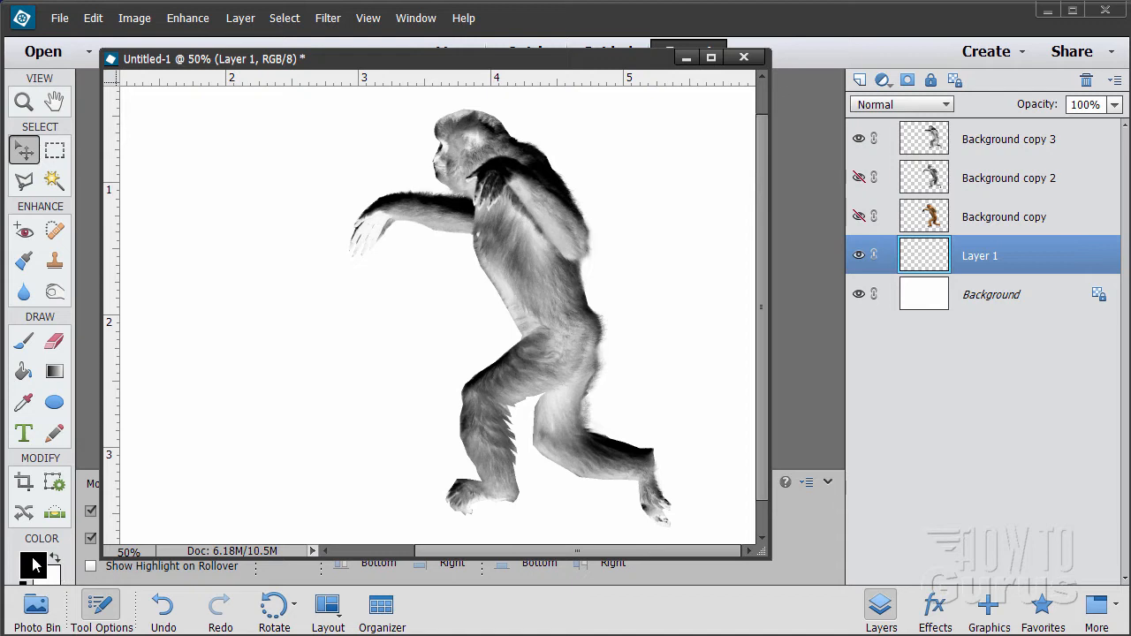
{"action": "left_click", "coordinate": [24, 371]}
{"action": "left_click", "coordinate": [299, 409]}
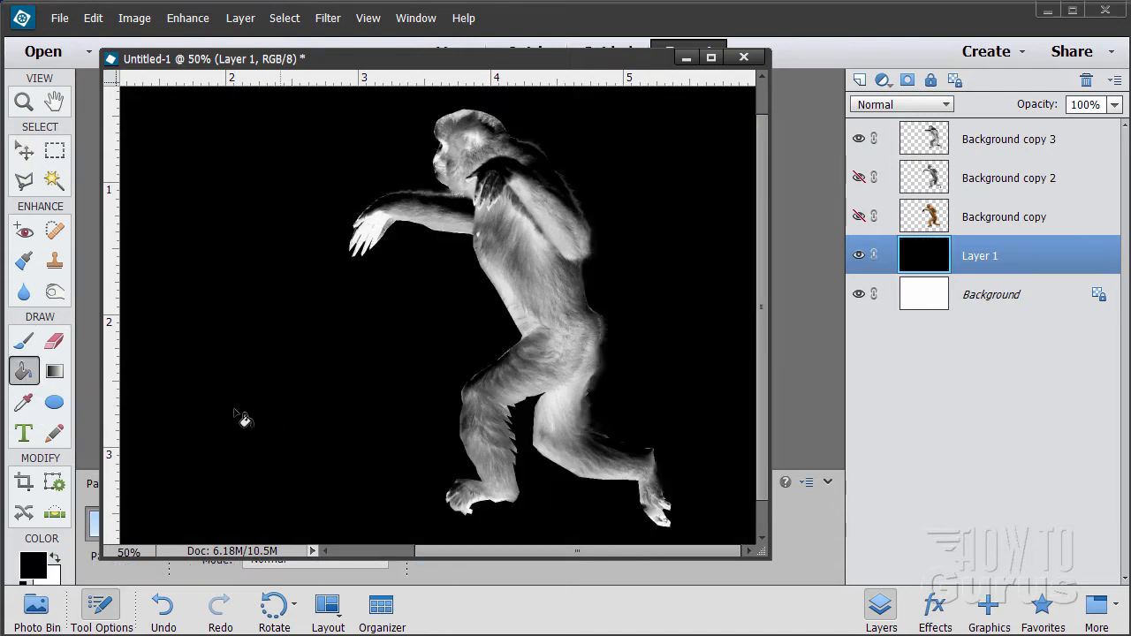
Start a Levels adjustment on the inverted monkey layer with input shadows at 14 and highlights at 222.
{"action": "left_click", "coordinate": [24, 150]}
{"action": "left_click_drag", "start_coordinate": [541, 350], "coordinate": [546, 355]}
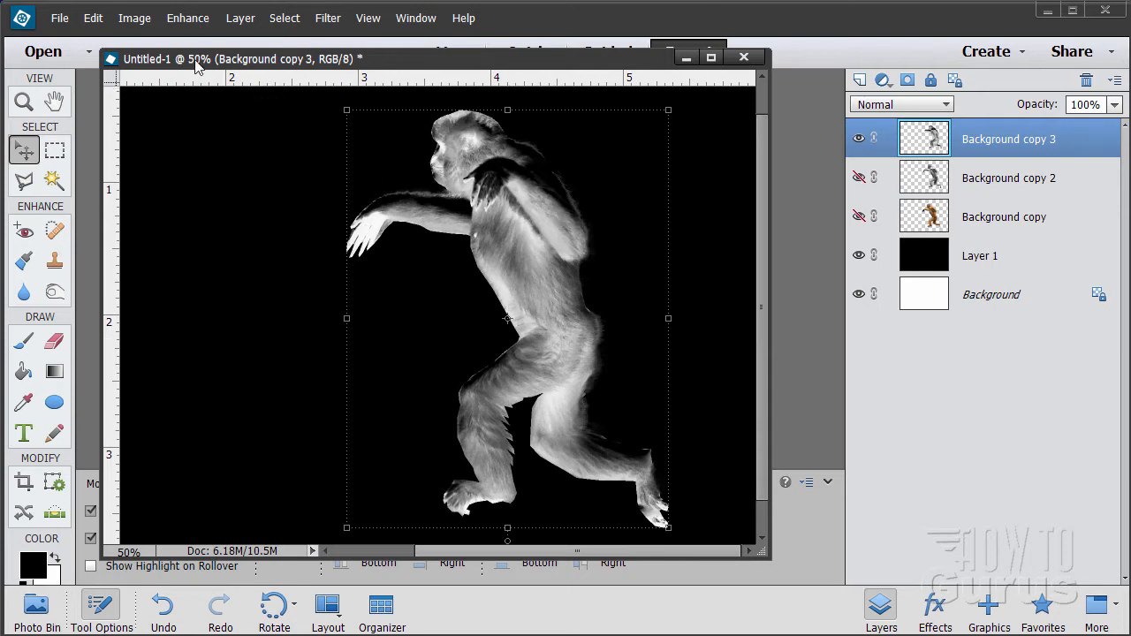
{"action": "left_click", "coordinate": [183, 20]}
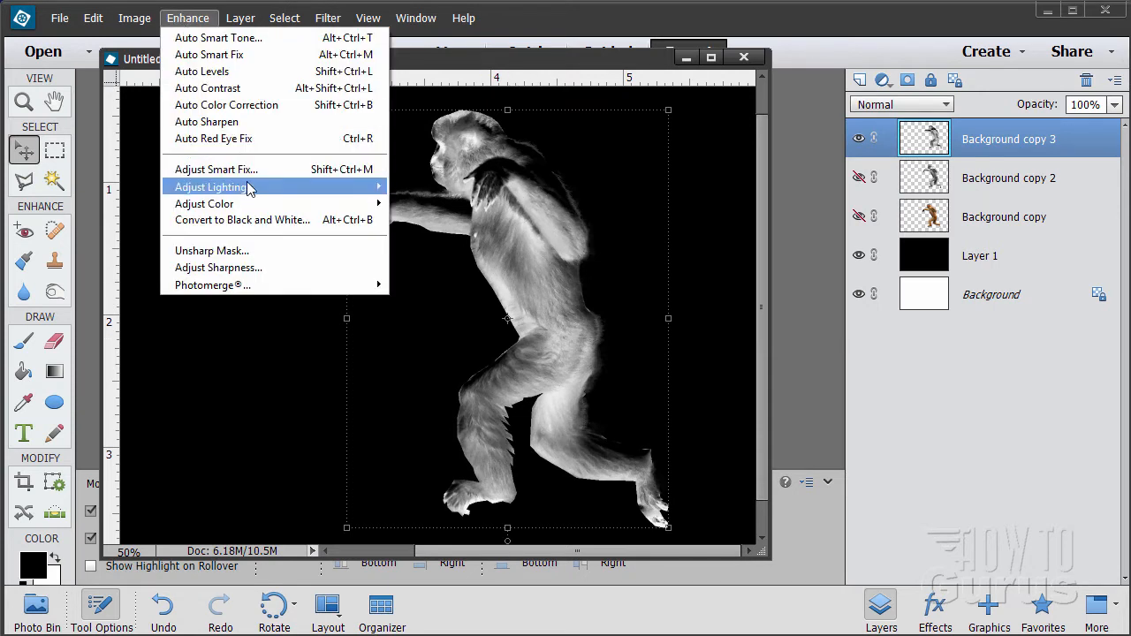
{"action": "mouse_move", "coordinate": [252, 188]}
{"action": "left_click", "coordinate": [439, 219]}
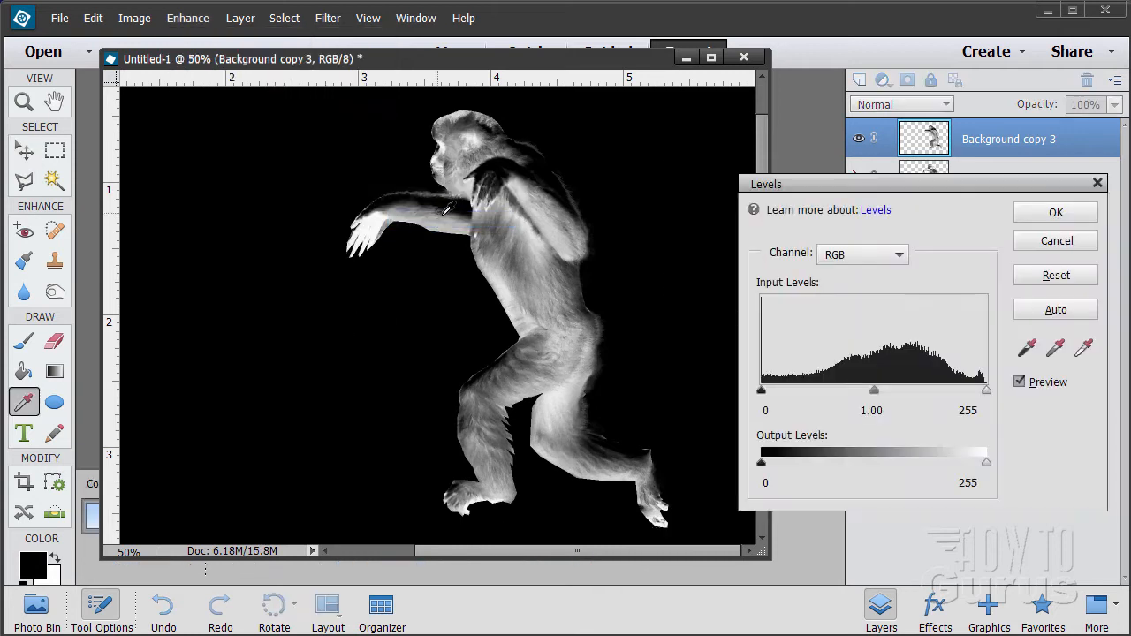
{"action": "left_click_drag", "start_coordinate": [905, 192], "coordinate": [892, 182]}
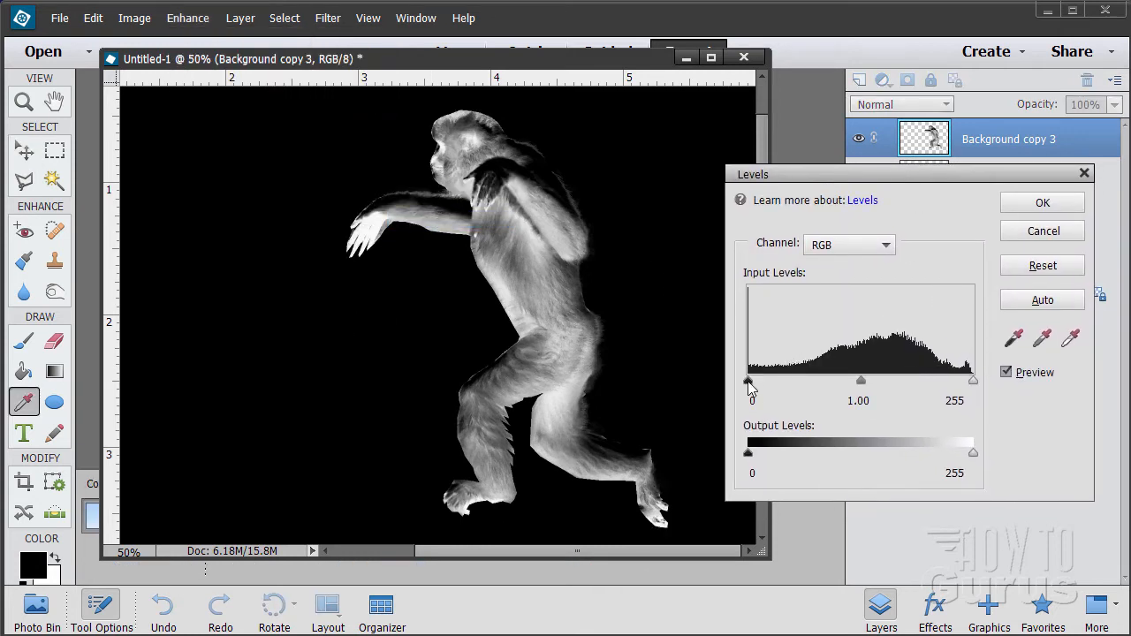
{"action": "left_click_drag", "start_coordinate": [748, 386], "coordinate": [760, 384]}
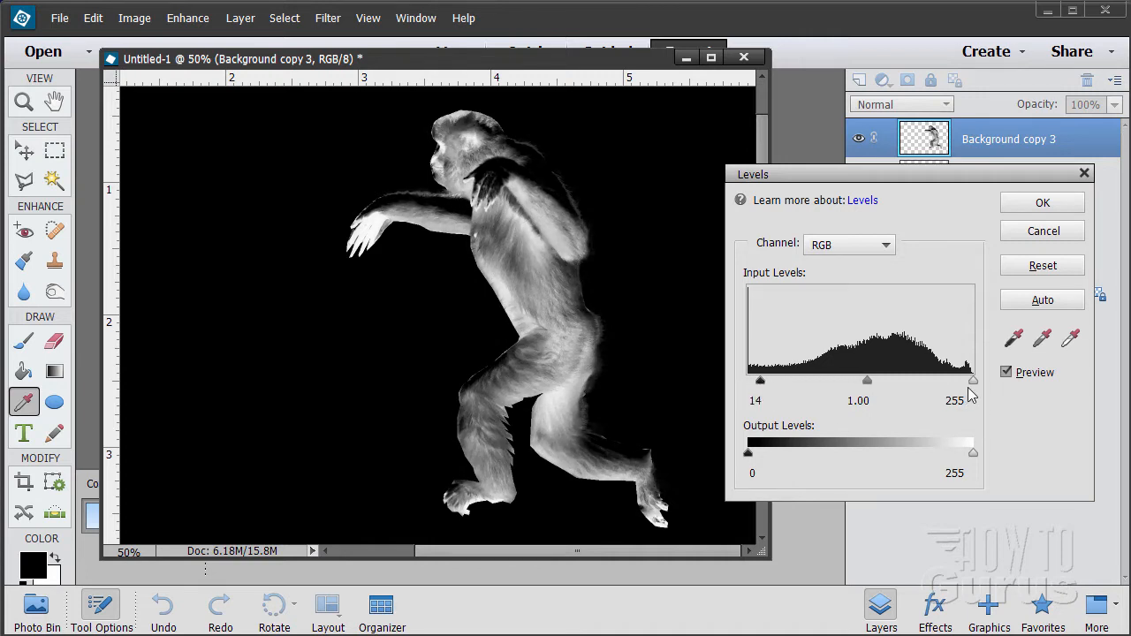
{"action": "left_click_drag", "start_coordinate": [974, 388], "coordinate": [945, 385]}
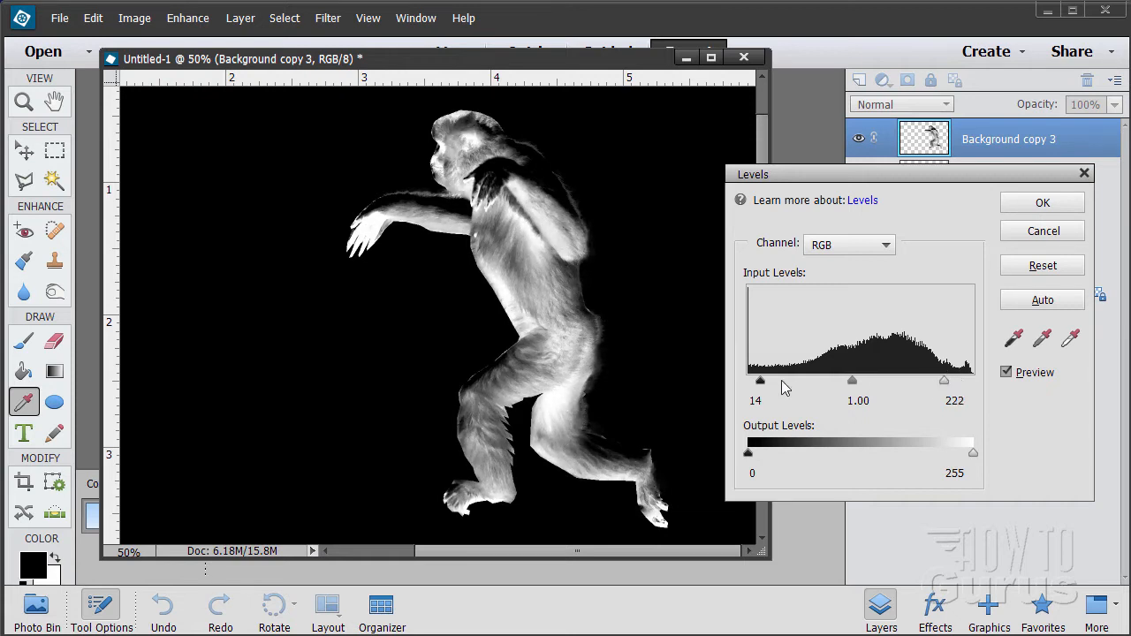
Refine the Levels input shadows to 22 and highlights to 229, fine-tune the midtones, and apply the adjustment.
{"action": "left_click_drag", "start_coordinate": [760, 386], "coordinate": [767, 386]}
{"action": "mouse_move", "coordinate": [944, 382]}
{"action": "left_mouse_down"}
{"action": "mouse_move", "coordinate": [961, 384]}
{"action": "mouse_move", "coordinate": [947, 380]}
{"action": "mouse_move", "coordinate": [948, 395]}
{"action": "left_mouse_up"}
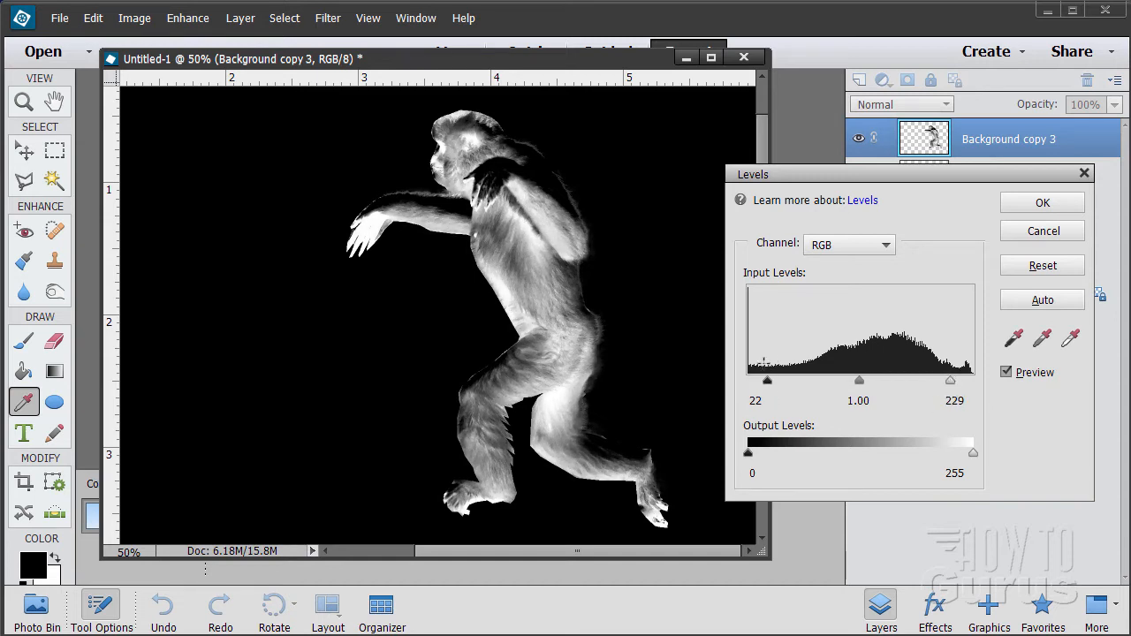
{"action": "mouse_move", "coordinate": [862, 387]}
{"action": "left_mouse_down"}
{"action": "mouse_move", "coordinate": [872, 382]}
{"action": "mouse_move", "coordinate": [838, 382]}
{"action": "mouse_move", "coordinate": [855, 382]}
{"action": "left_mouse_up"}
{"action": "left_click", "coordinate": [862, 402]}
{"action": "left_click", "coordinate": [1039, 205]}
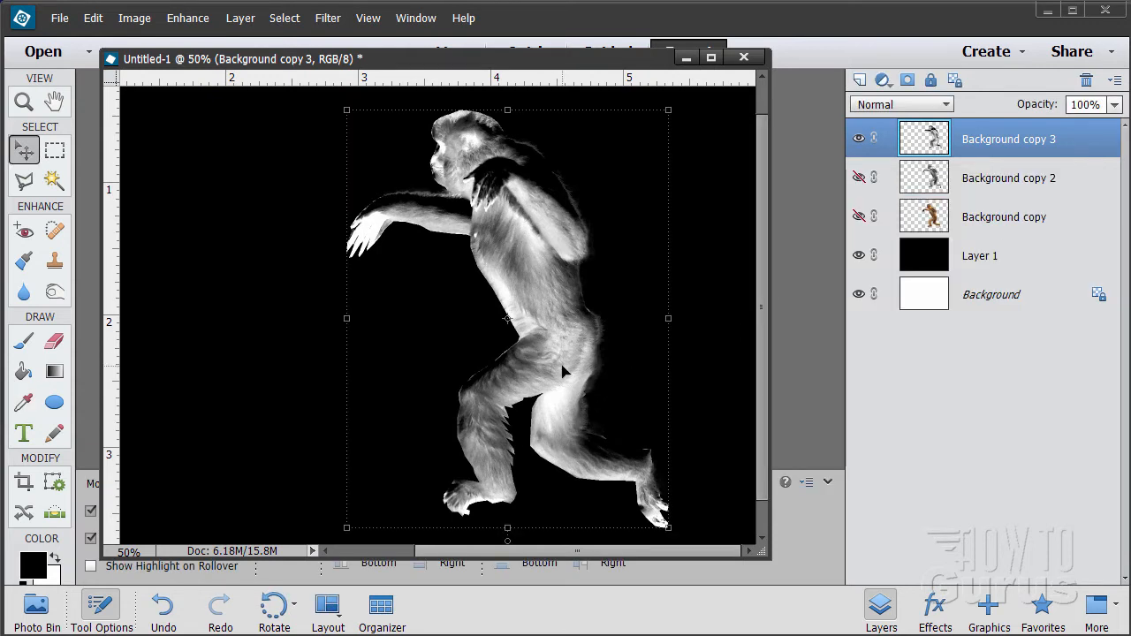
Nudge the inverted monkey slightly, then move the document window up and shorten it to uncover the tool options.
{"action": "left_click_drag", "start_coordinate": [533, 299], "coordinate": [536, 303]}
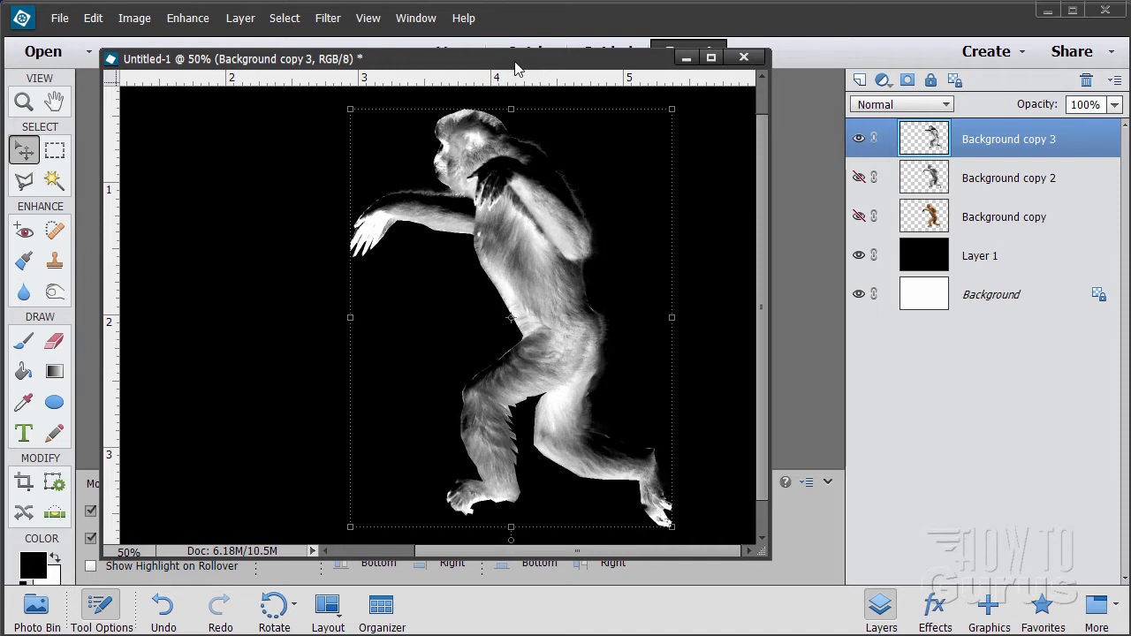
{"action": "left_click_drag", "start_coordinate": [514, 66], "coordinate": [539, 35]}
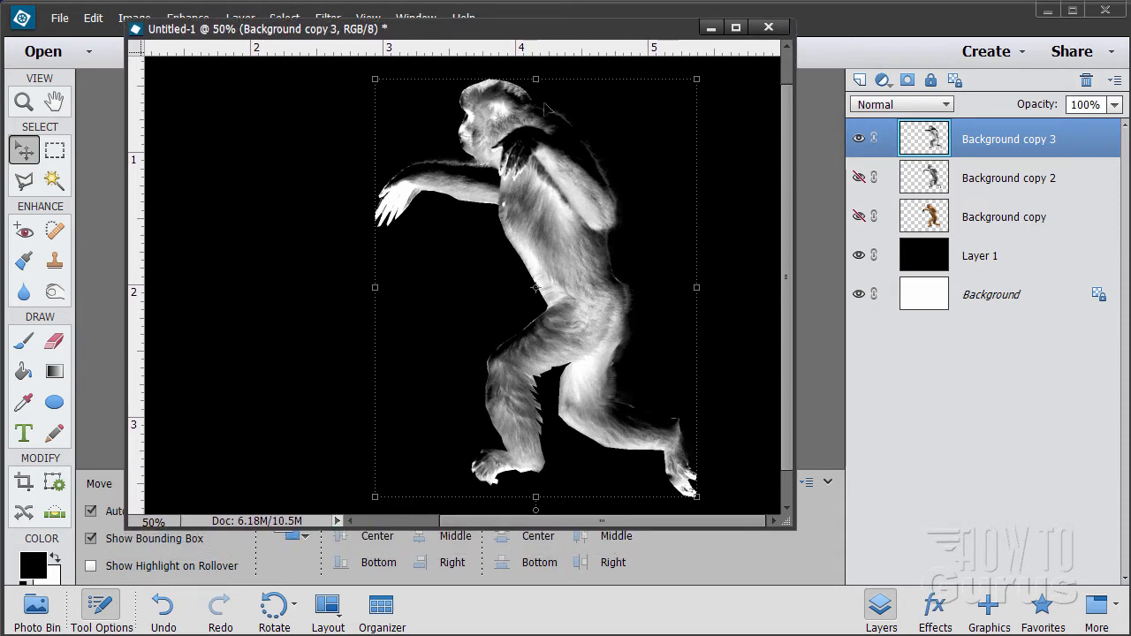
{"action": "left_click_drag", "start_coordinate": [787, 522], "coordinate": [795, 464]}
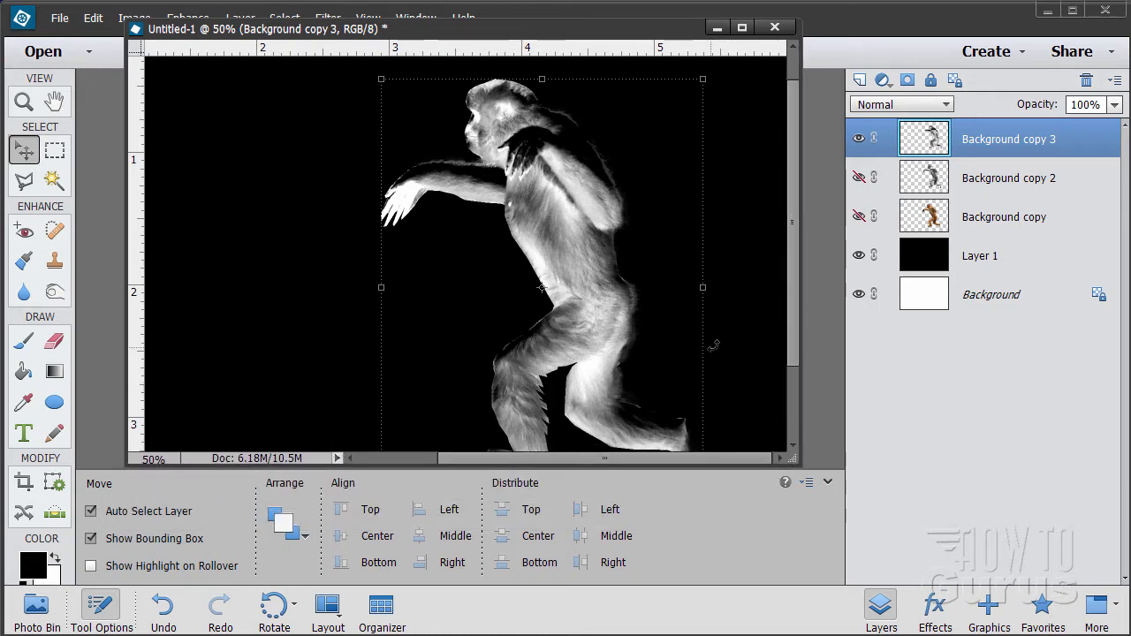
Select the monkey's mid-grey tones on Background copy 3 using the Magic Wand with a tolerance of 60.
{"action": "left_click", "coordinate": [54, 180]}
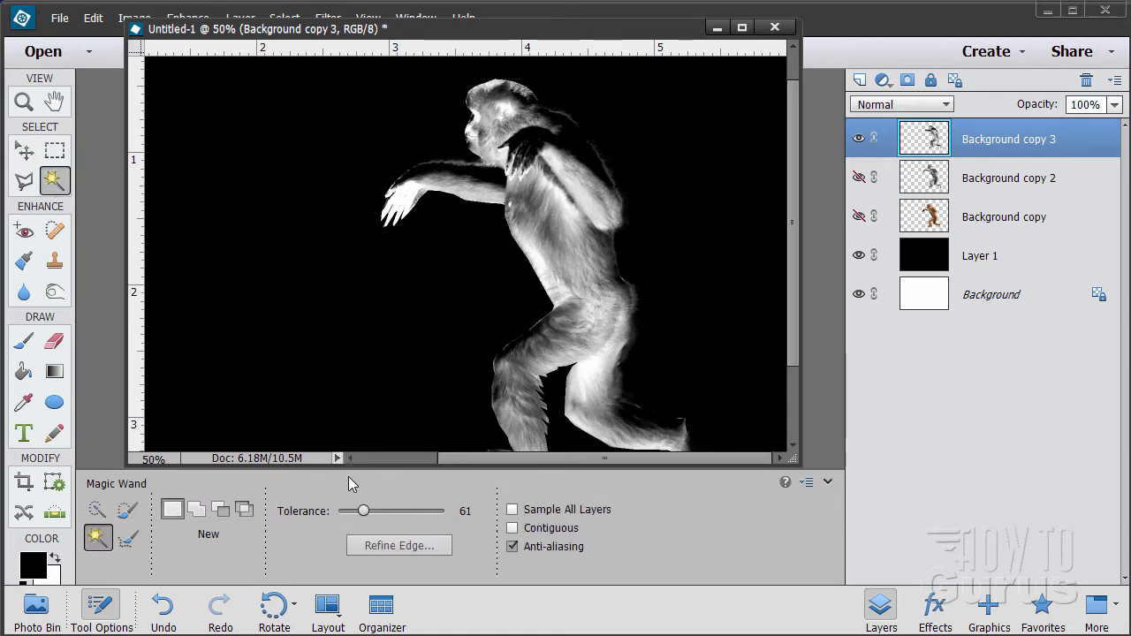
{"action": "left_click", "coordinate": [465, 510]}
{"action": "key", "text": "BackSpace"}
{"action": "type", "text": "0"}
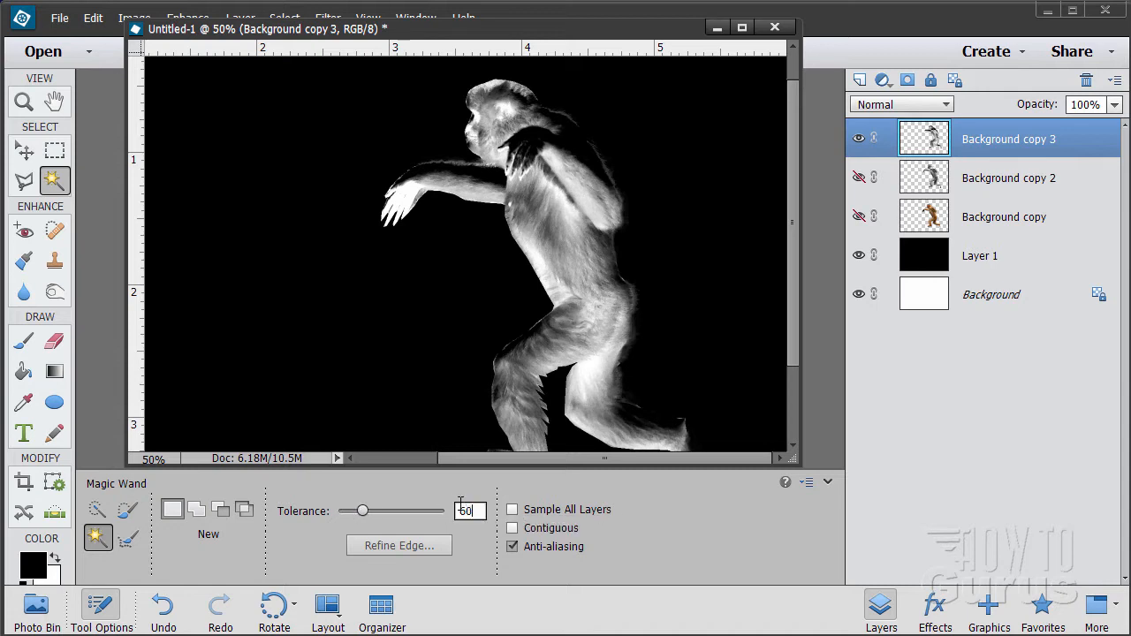
{"action": "left_click", "coordinate": [573, 281]}
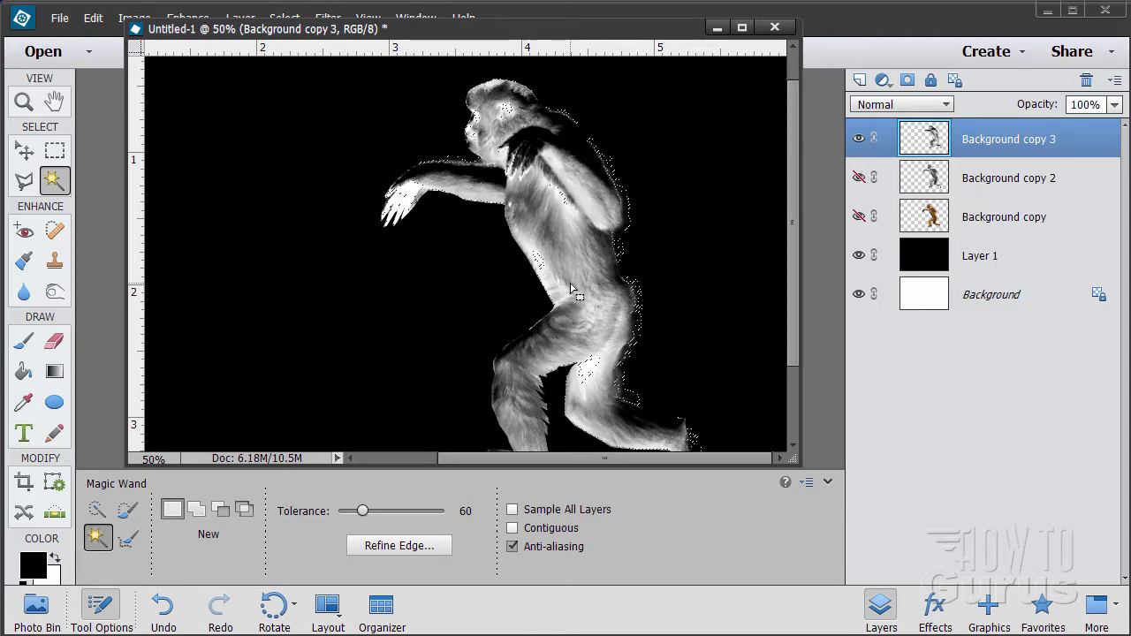
{"action": "key", "text": "ctrl+d"}
{"action": "left_click", "coordinate": [575, 313]}
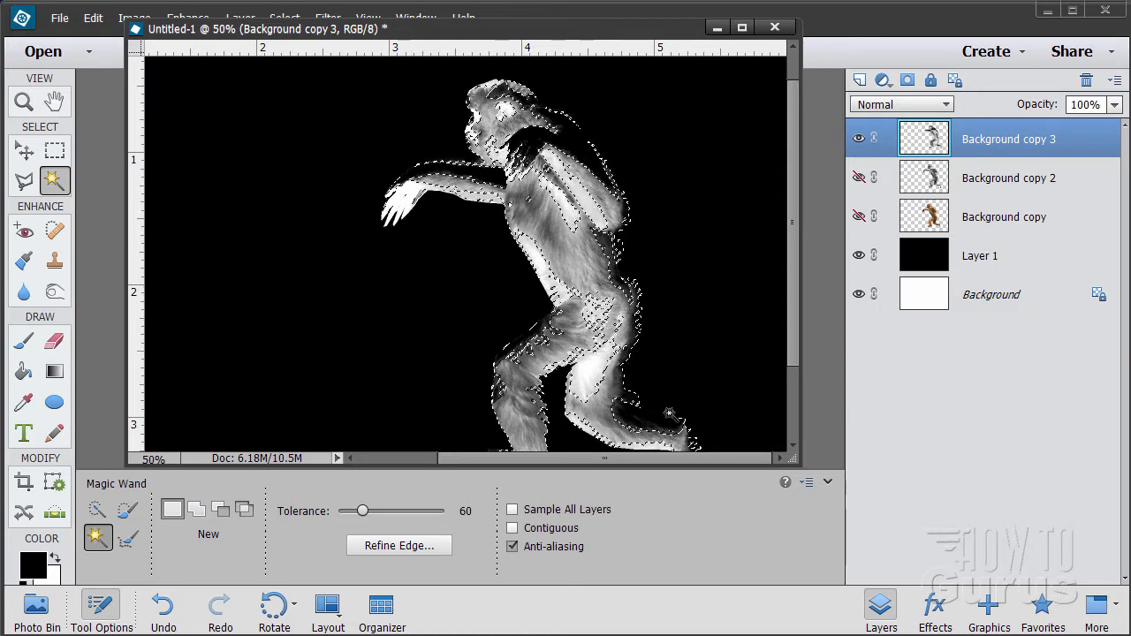
Copy the selected grey tones to a new layer and hide Background copy 3.
{"action": "mouse_move", "coordinate": [799, 363]}
{"action": "left_mouse_down"}
{"action": "mouse_move", "coordinate": [803, 403]}
{"action": "mouse_move", "coordinate": [792, 347]}
{"action": "left_mouse_up"}
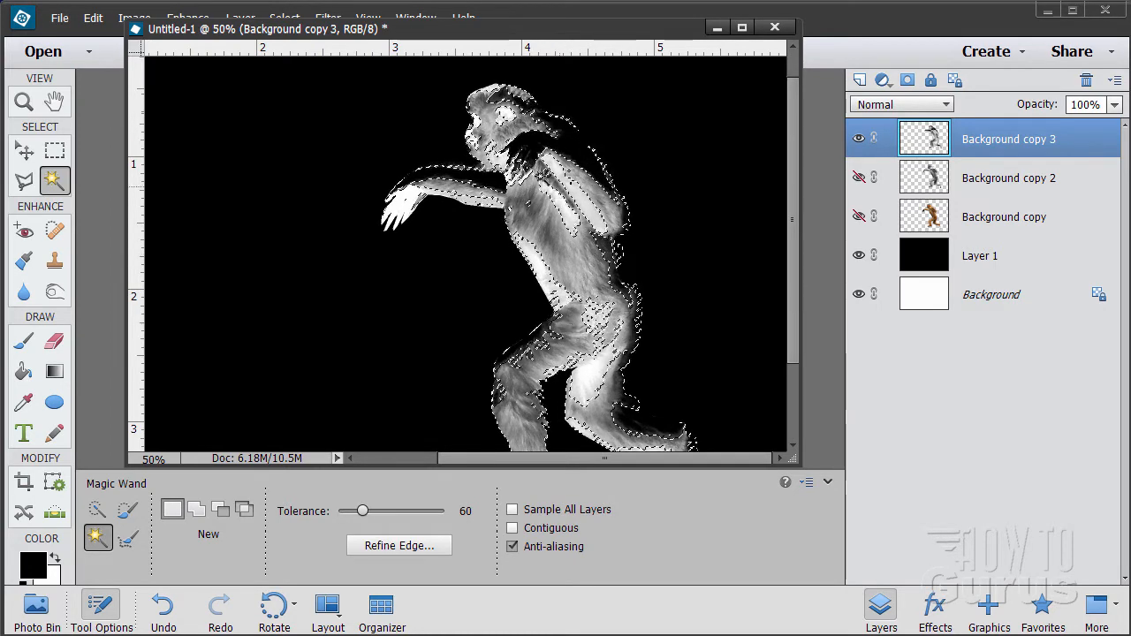
{"action": "left_click_drag", "start_coordinate": [509, 37], "coordinate": [501, 106]}
{"action": "left_click", "coordinate": [239, 19]}
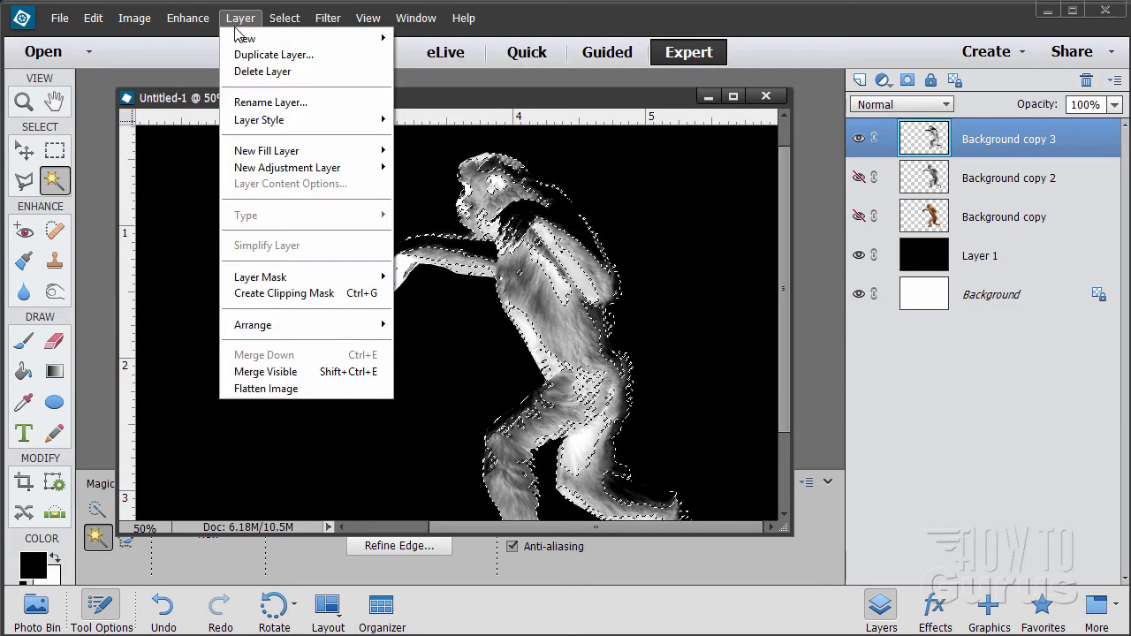
{"action": "mouse_move", "coordinate": [248, 37]}
{"action": "left_click", "coordinate": [457, 89]}
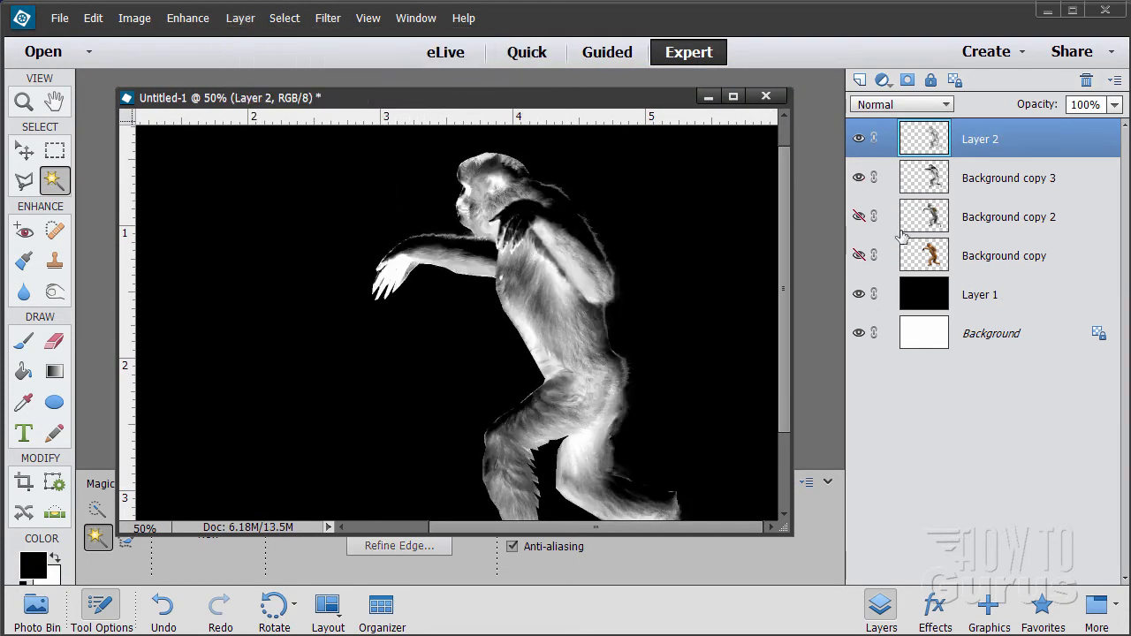
{"action": "left_click", "coordinate": [859, 179]}
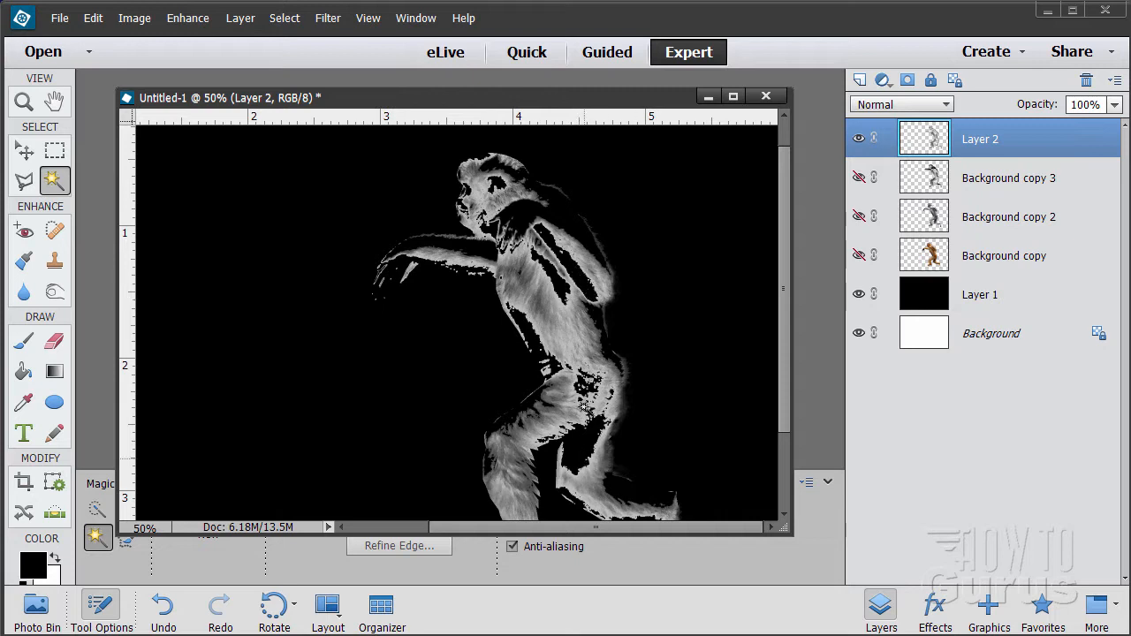
Nudge the copied grey-tone monkey slightly down and to the right on the canvas using the Move tool.
{"action": "left_click_drag", "start_coordinate": [779, 315], "coordinate": [782, 349]}
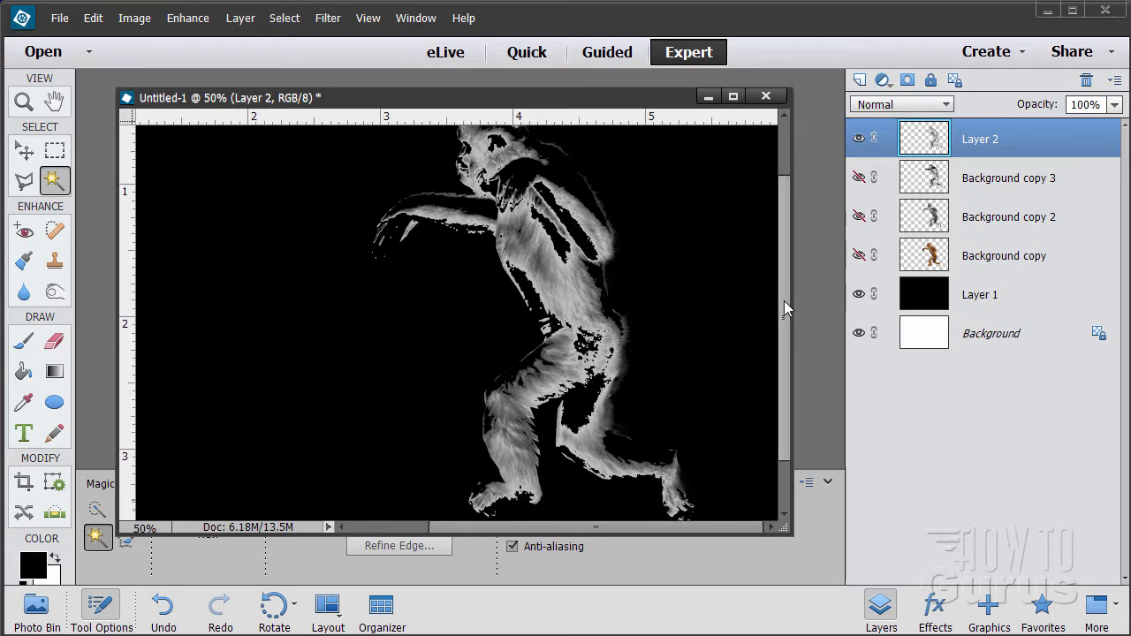
{"action": "mouse_move", "coordinate": [782, 302]}
{"action": "left_mouse_down"}
{"action": "mouse_move", "coordinate": [781, 284]}
{"action": "mouse_move", "coordinate": [780, 313]}
{"action": "mouse_move", "coordinate": [779, 280]}
{"action": "left_mouse_up"}
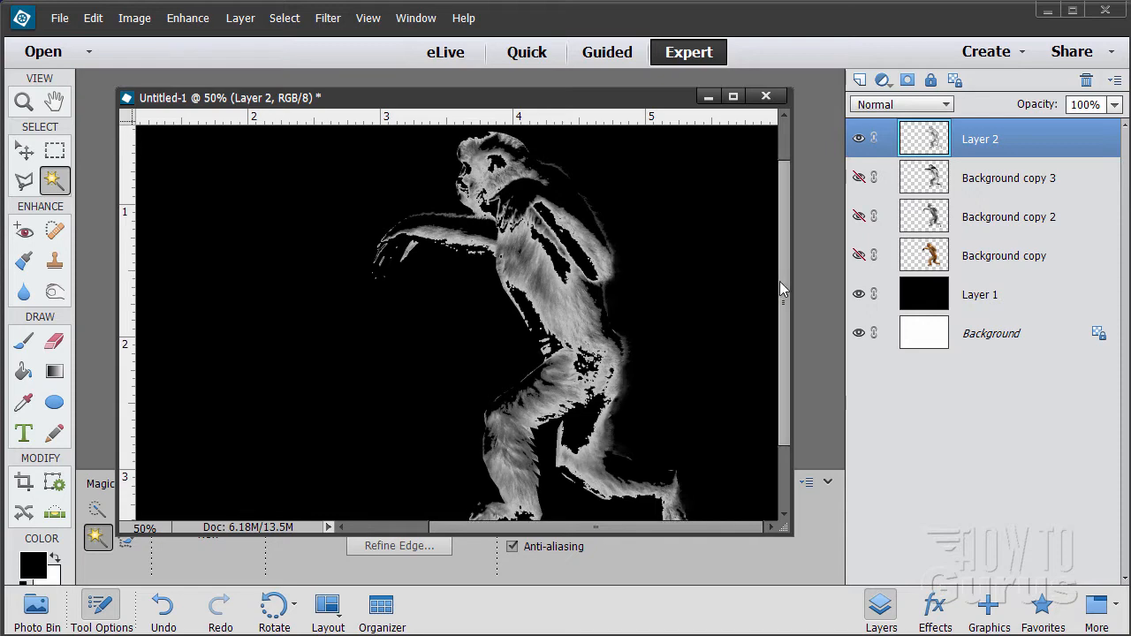
{"action": "left_click_drag", "start_coordinate": [583, 103], "coordinate": [586, 55]}
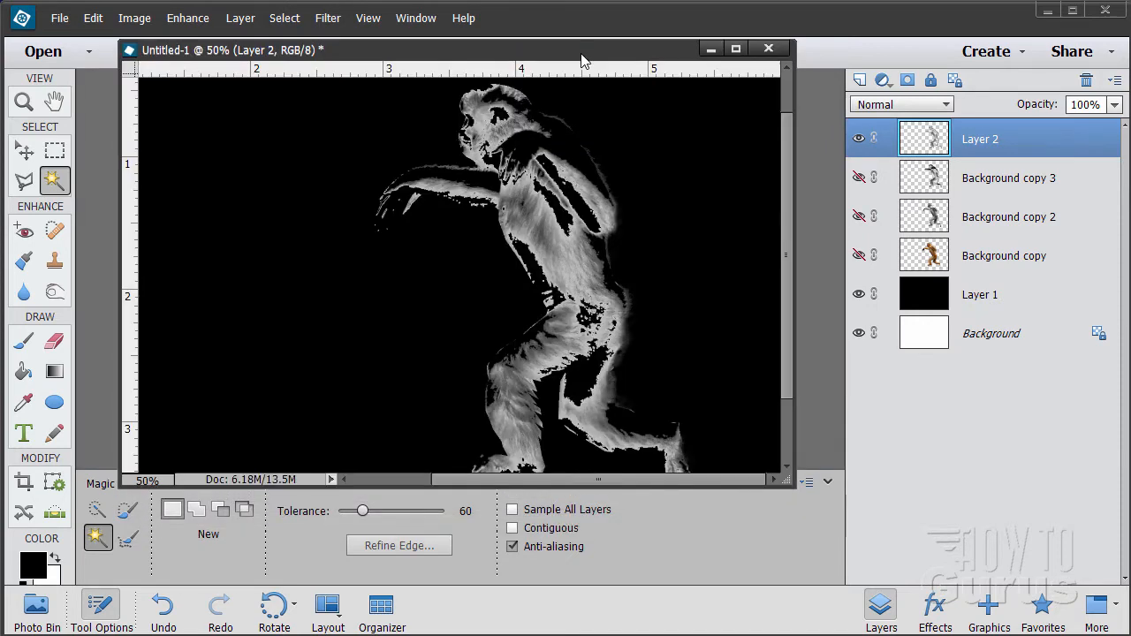
{"action": "left_click_drag", "start_coordinate": [790, 485], "coordinate": [786, 470]}
{"action": "left_click", "coordinate": [24, 103]}
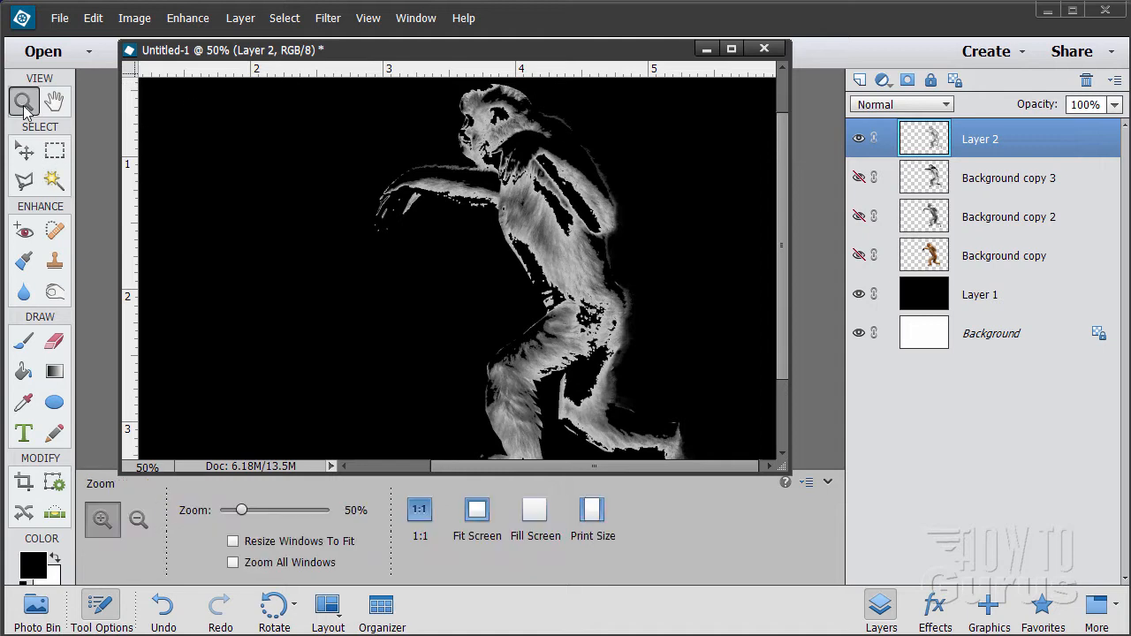
{"action": "left_click", "coordinate": [508, 264], "text": "alt"}
{"action": "left_click", "coordinate": [24, 152]}
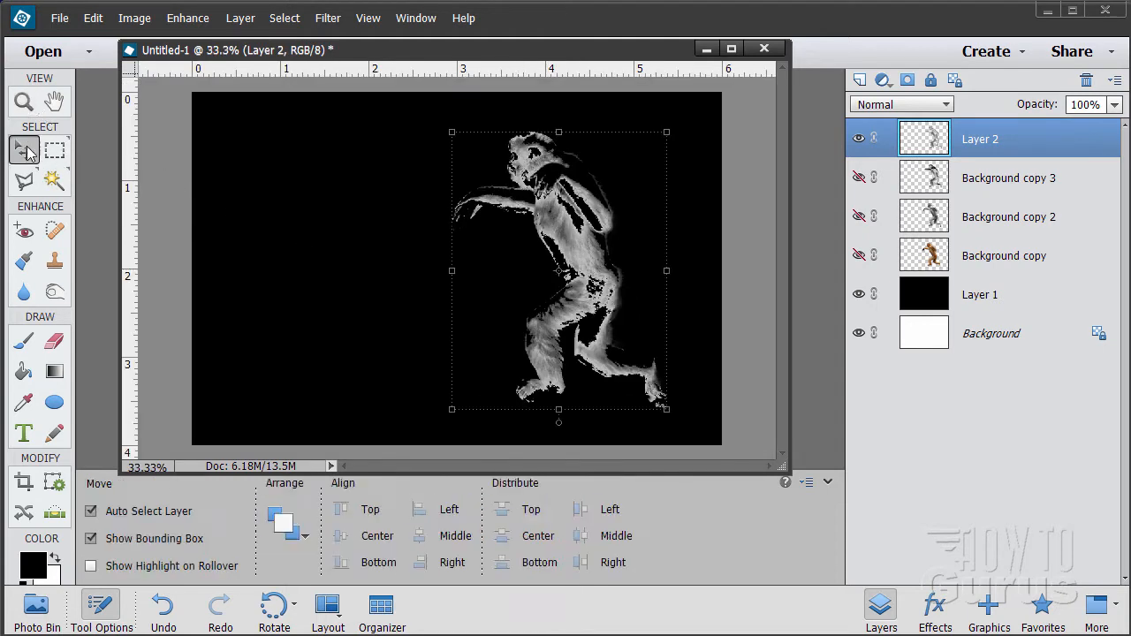
{"action": "left_click", "coordinate": [711, 265]}
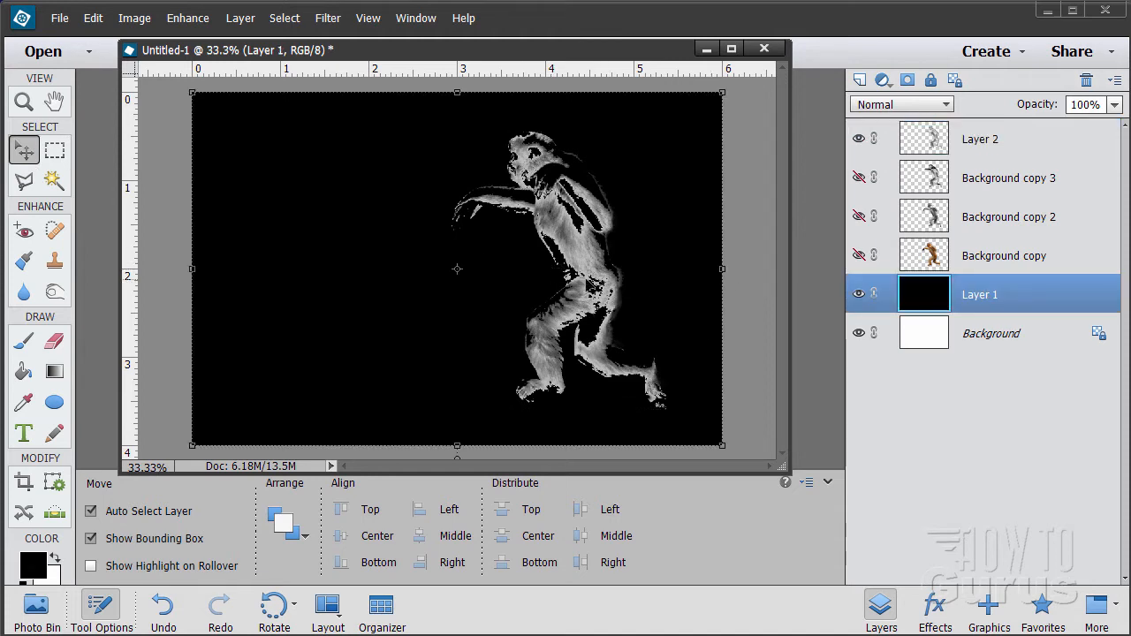
{"action": "left_click_drag", "start_coordinate": [586, 279], "coordinate": [589, 281]}
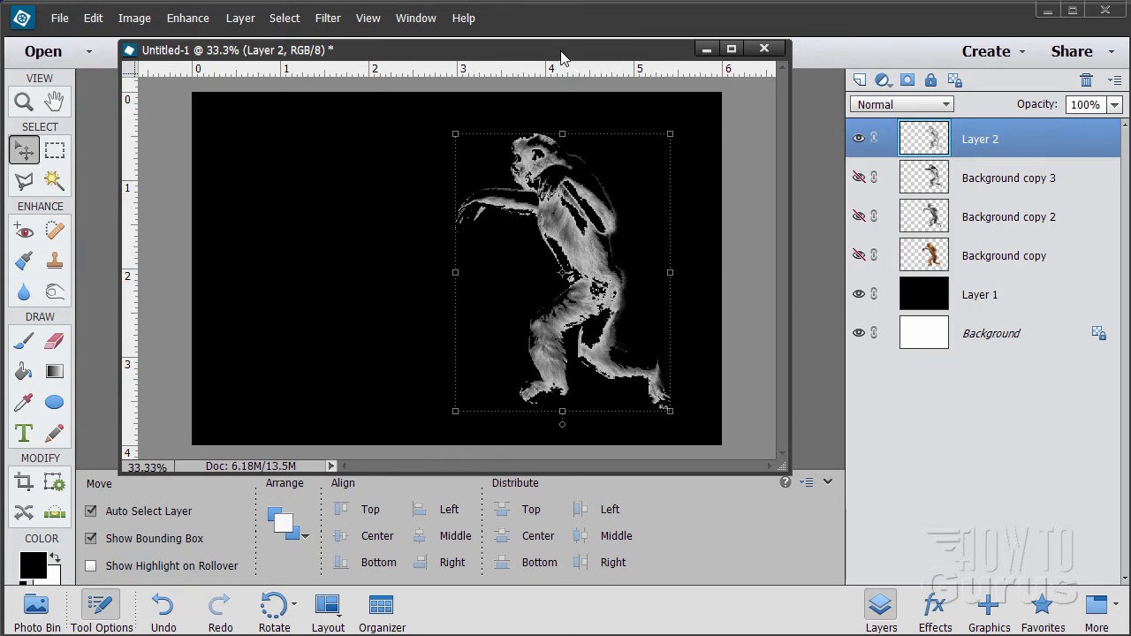
Add a Gradient Map adjustment layer above Layer 2 with the default name, Normal mode and 100% opacity.
{"action": "left_click_drag", "start_coordinate": [566, 50], "coordinate": [553, 99]}
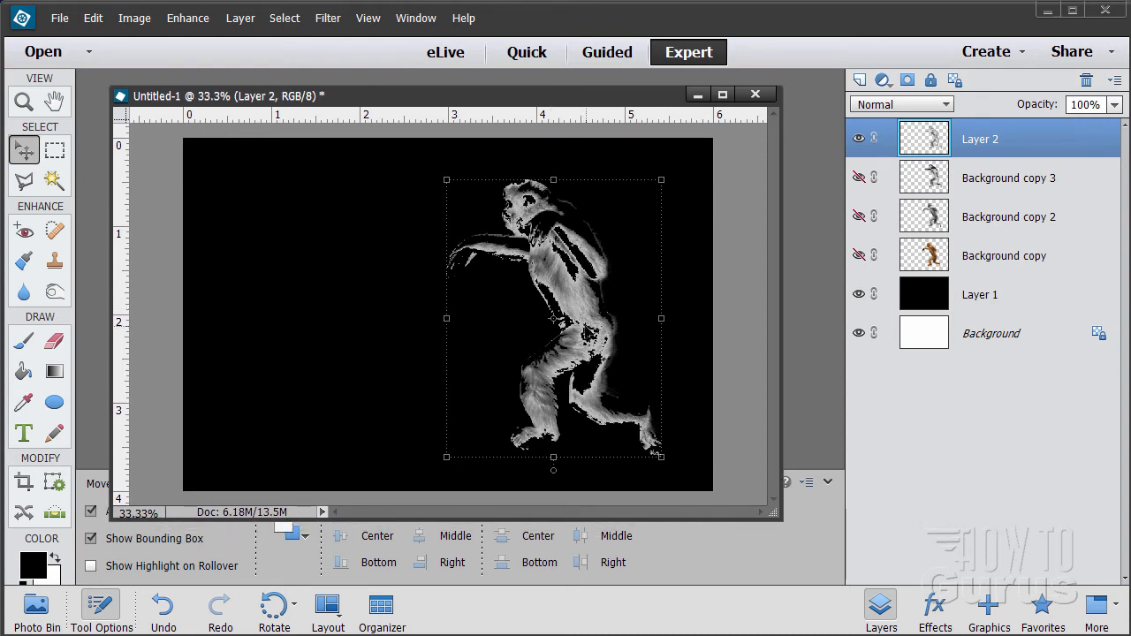
{"action": "left_click", "coordinate": [241, 19]}
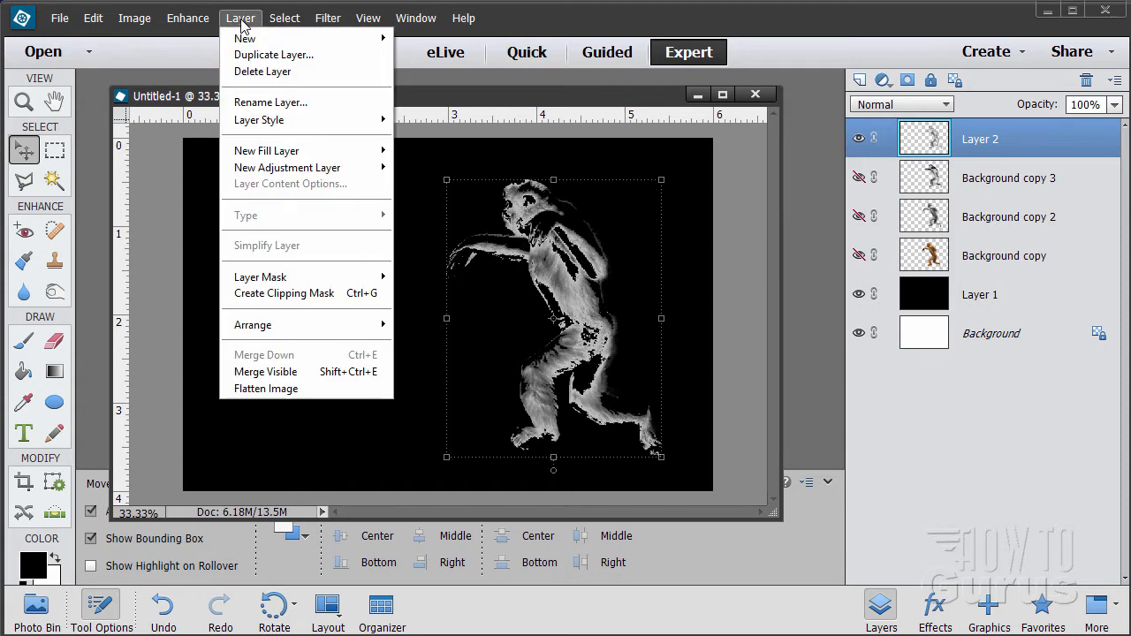
{"action": "mouse_move", "coordinate": [376, 168]}
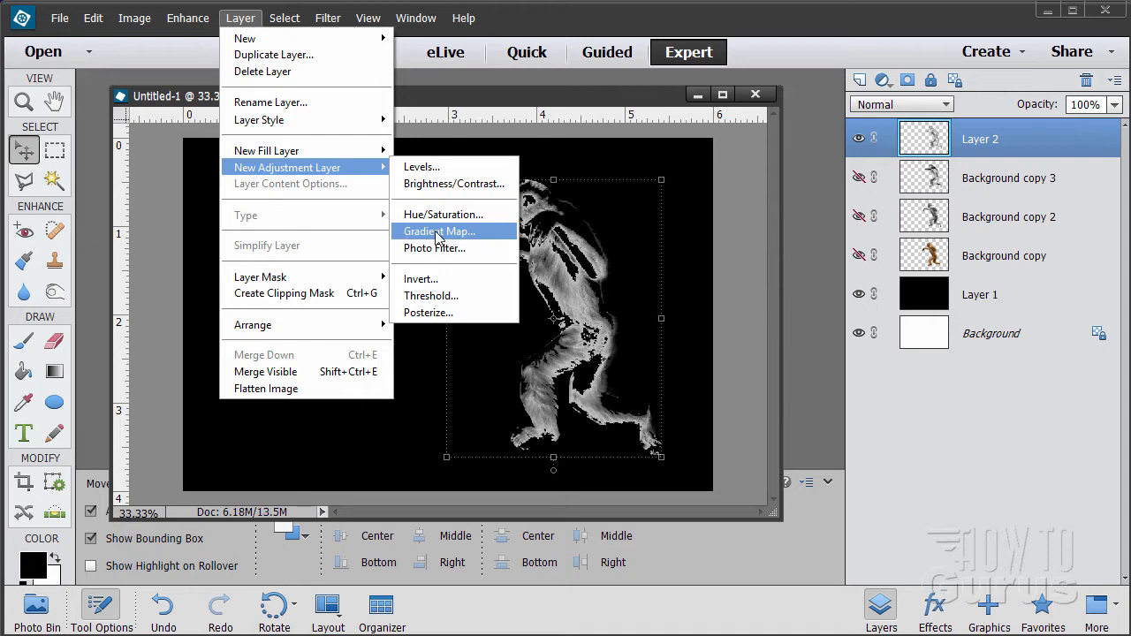
{"action": "left_click", "coordinate": [436, 231]}
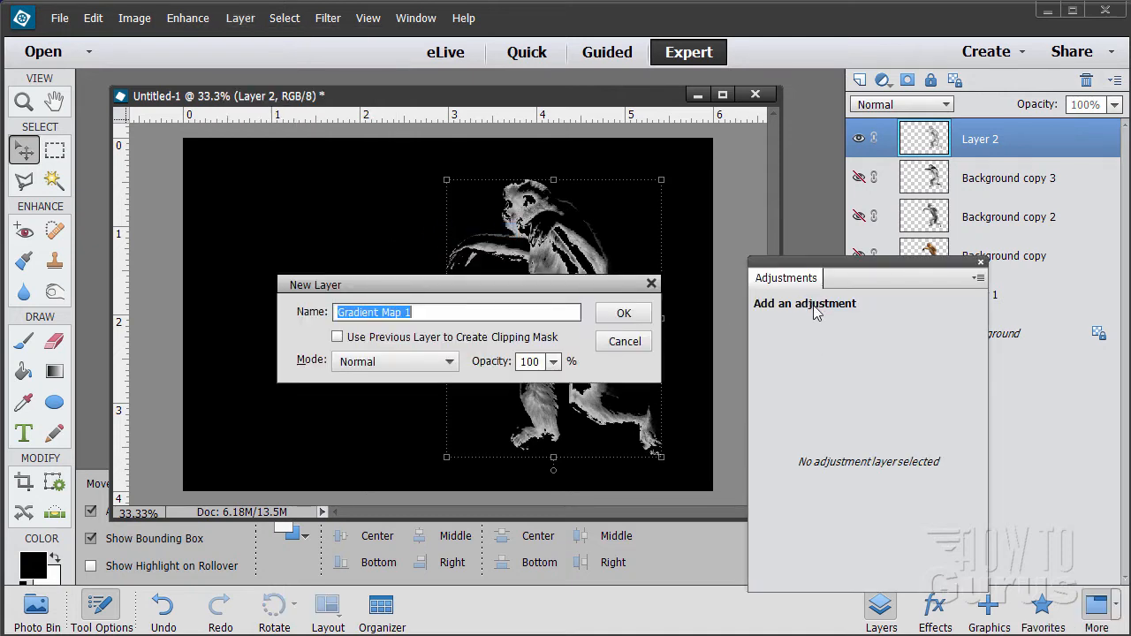
{"action": "left_click", "coordinate": [624, 315]}
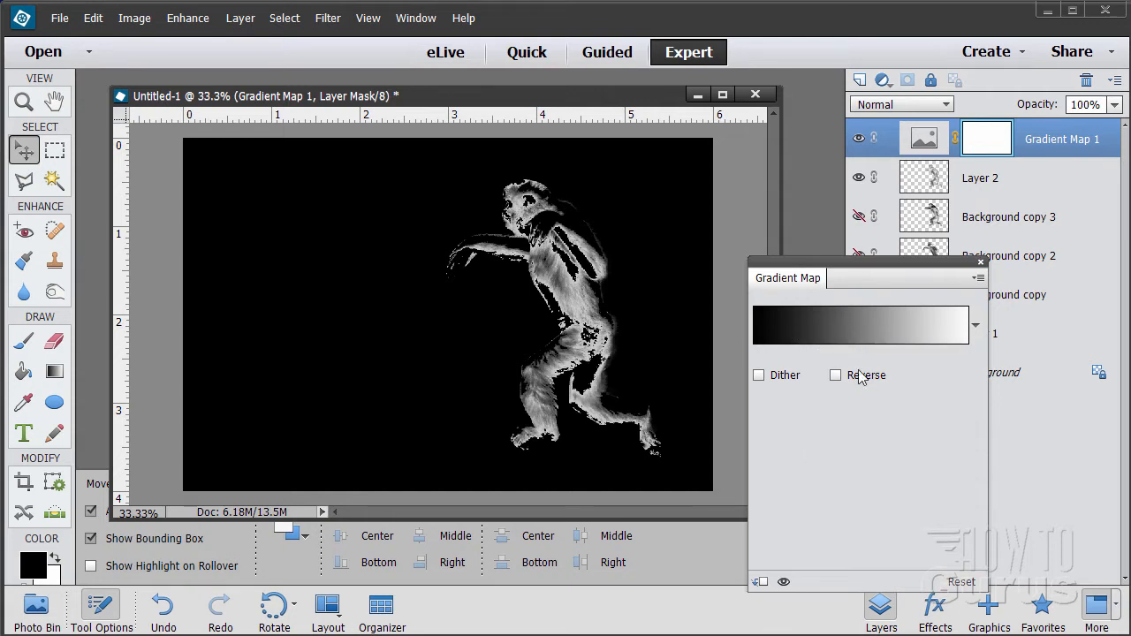
Clip the Gradient Map adjustment to Layer 2 only and open its gradient for editing.
{"action": "left_click", "coordinate": [760, 584]}
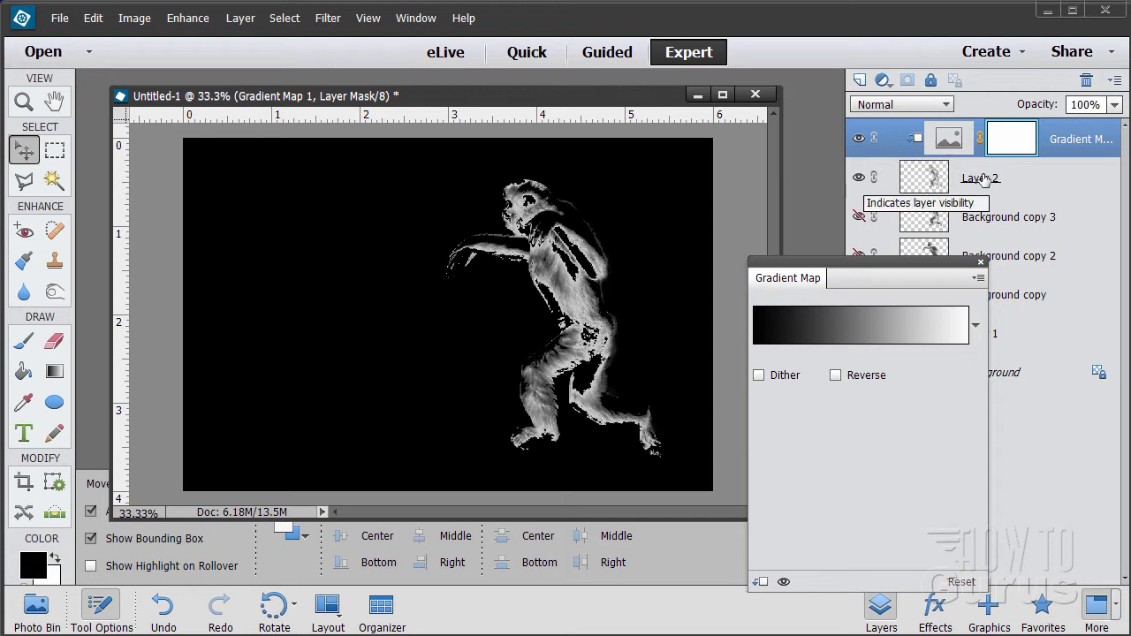
{"action": "left_click", "coordinate": [761, 584]}
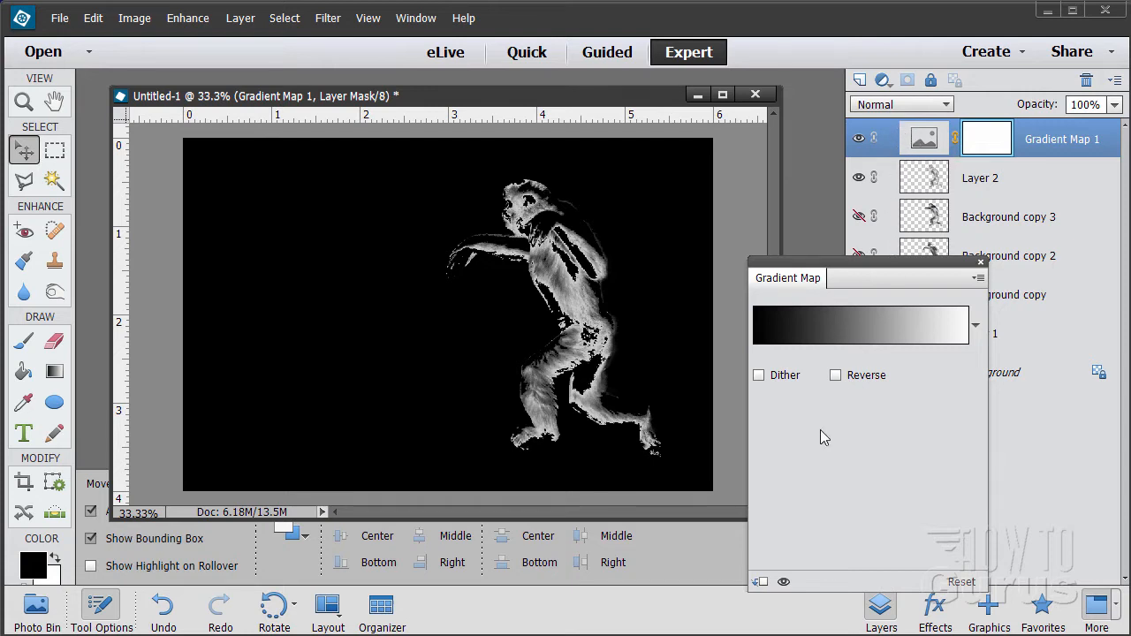
{"action": "left_click", "coordinate": [760, 584]}
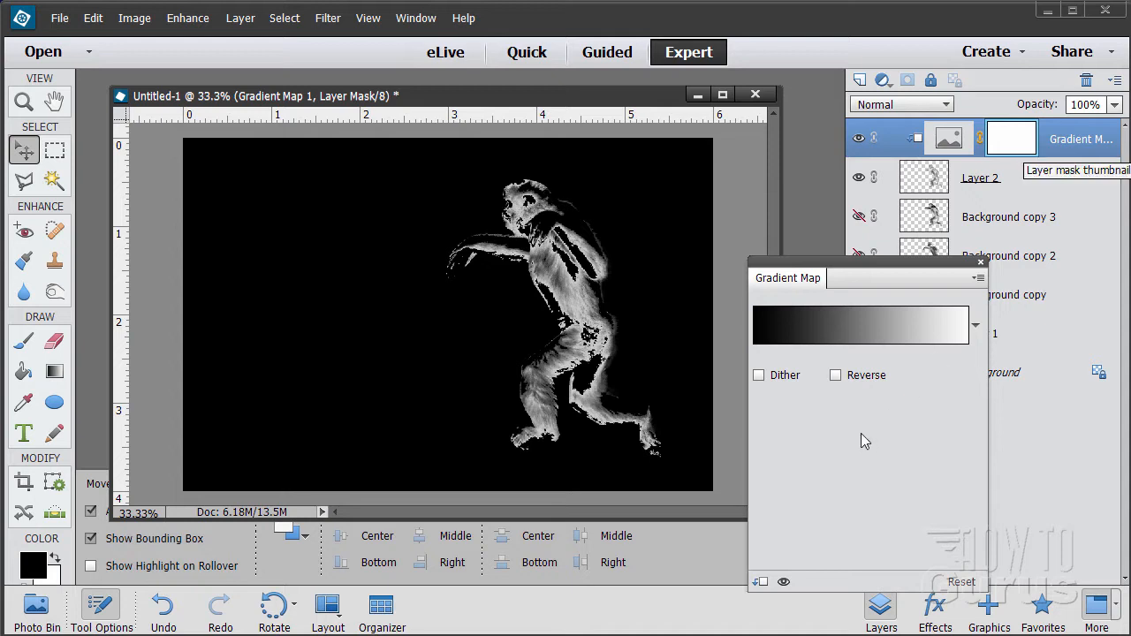
{"action": "left_click", "coordinate": [849, 324]}
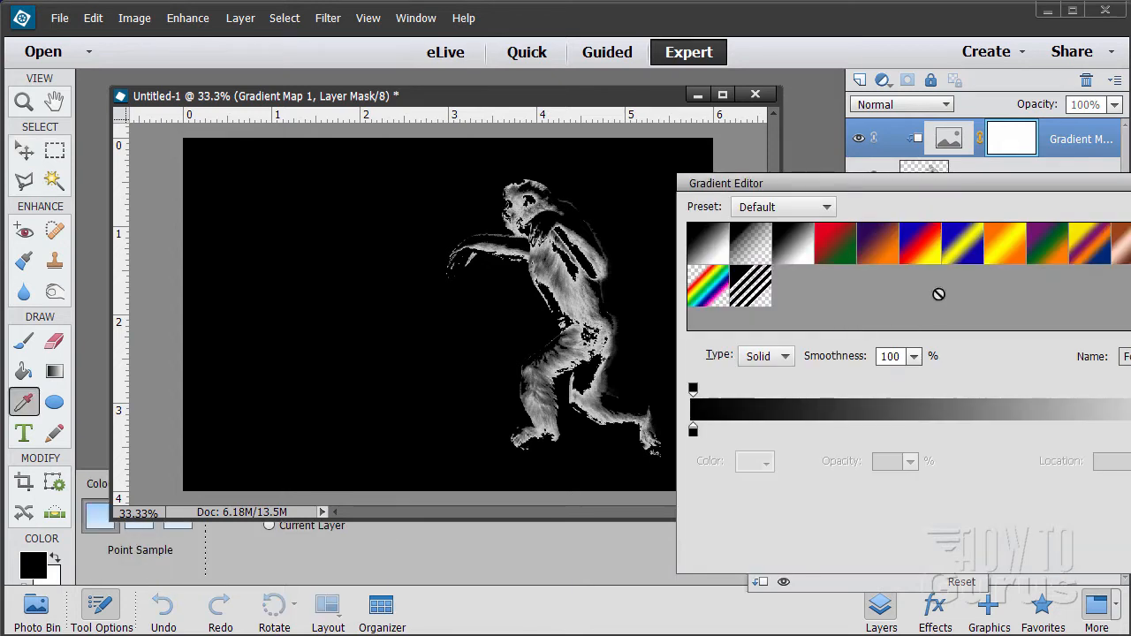
Try the default colour gradient presets on the monkey, including Orange, Yellow, Orange and the rainbow ones, and return to the first black-to-white preset.
{"action": "left_click", "coordinate": [1007, 255]}
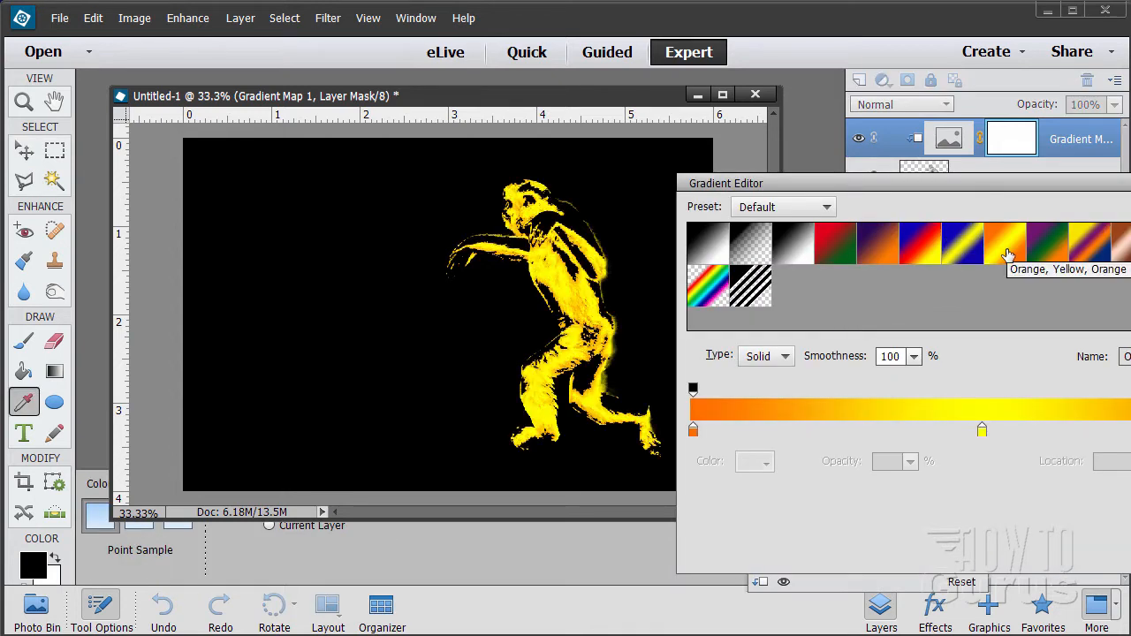
{"action": "left_click", "coordinate": [825, 250]}
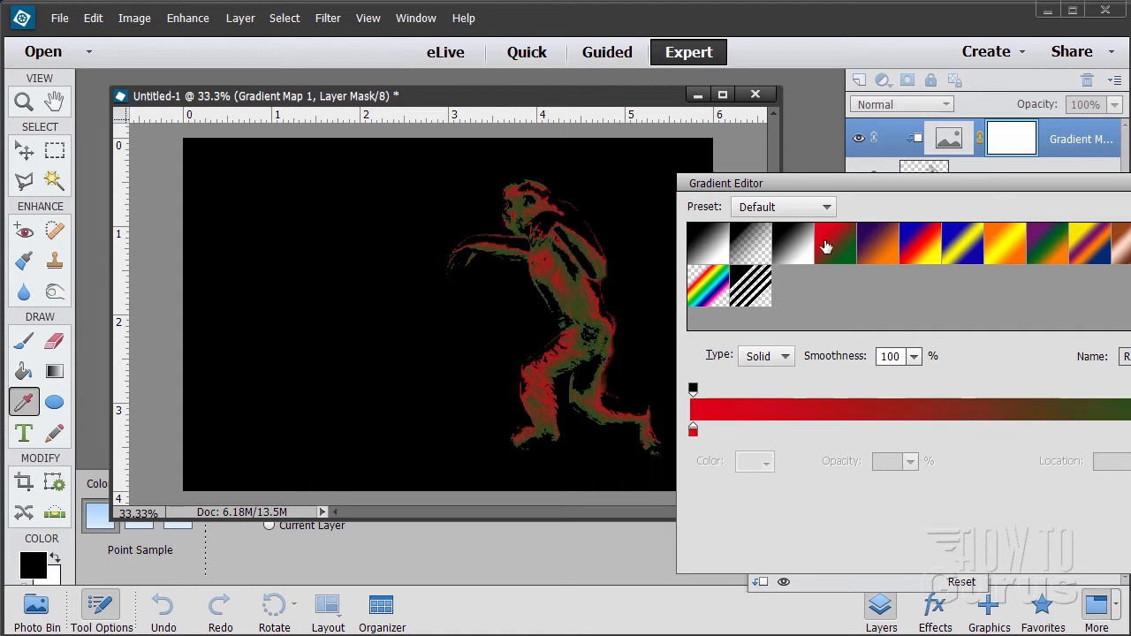
{"action": "left_click", "coordinate": [883, 260]}
{"action": "left_click", "coordinate": [914, 249]}
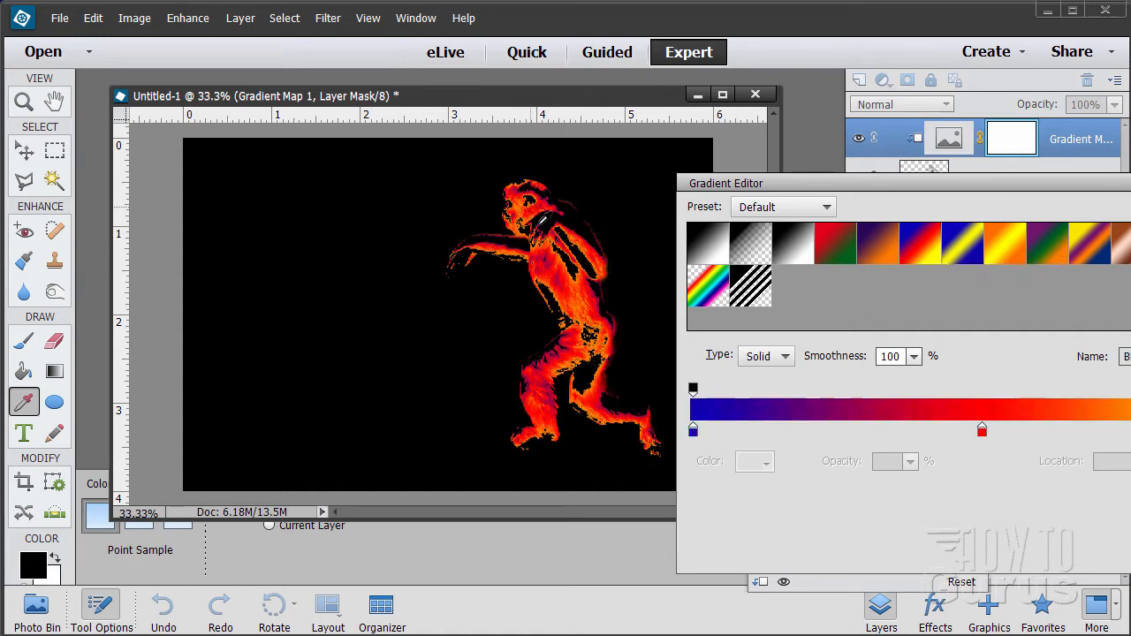
{"action": "left_click", "coordinate": [965, 252]}
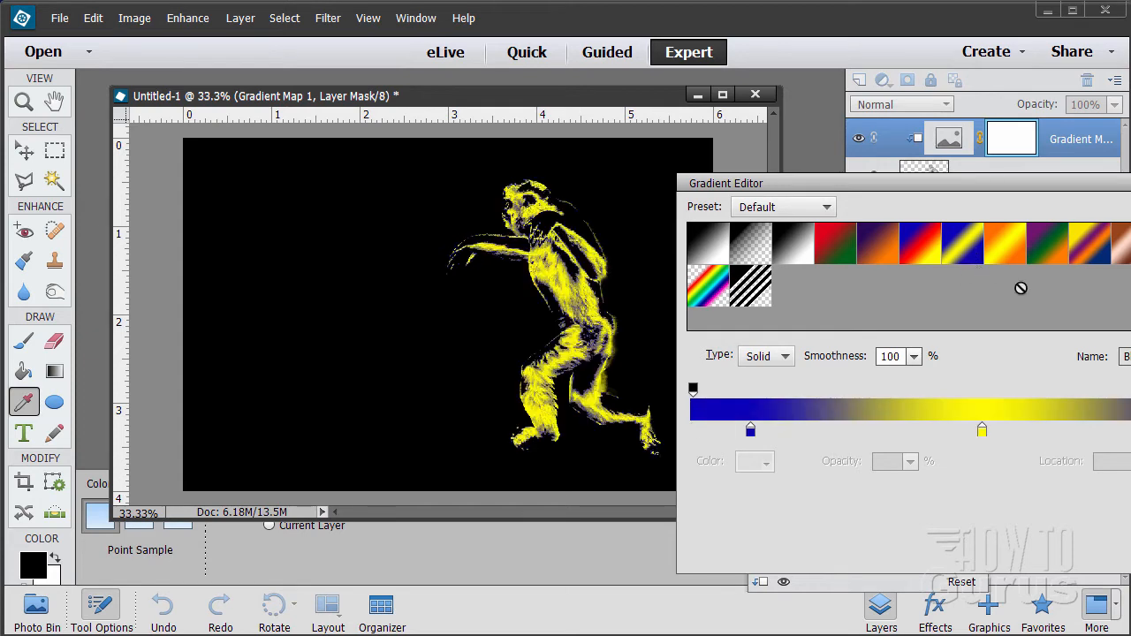
{"action": "left_click", "coordinate": [1009, 247]}
{"action": "left_click", "coordinate": [1043, 257]}
{"action": "left_click", "coordinate": [1093, 255]}
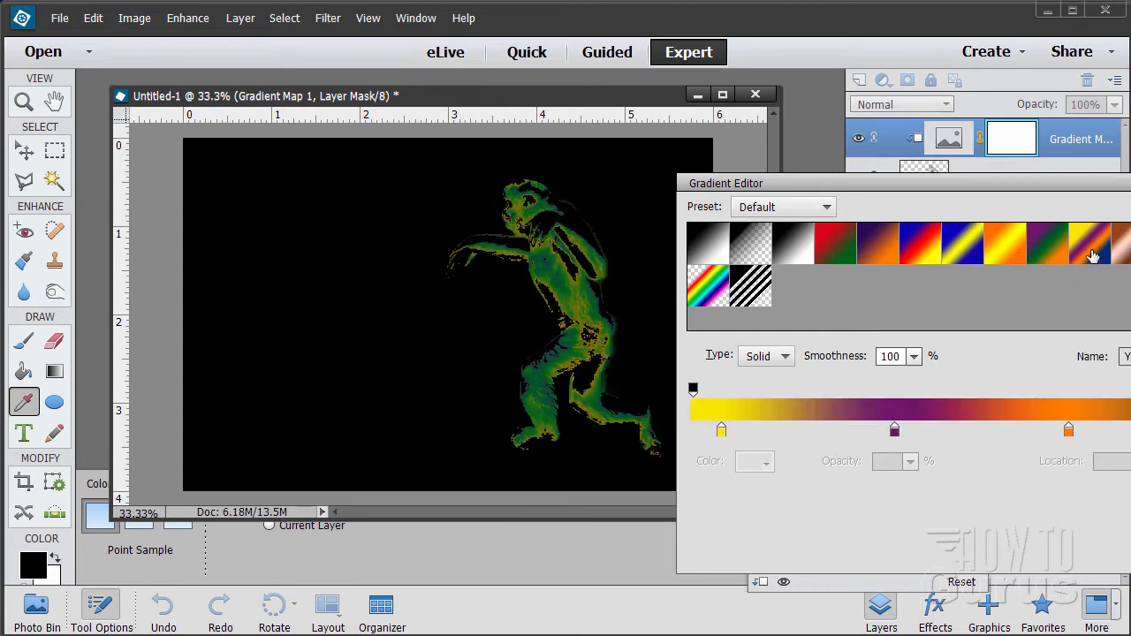
{"action": "left_click", "coordinate": [1126, 252]}
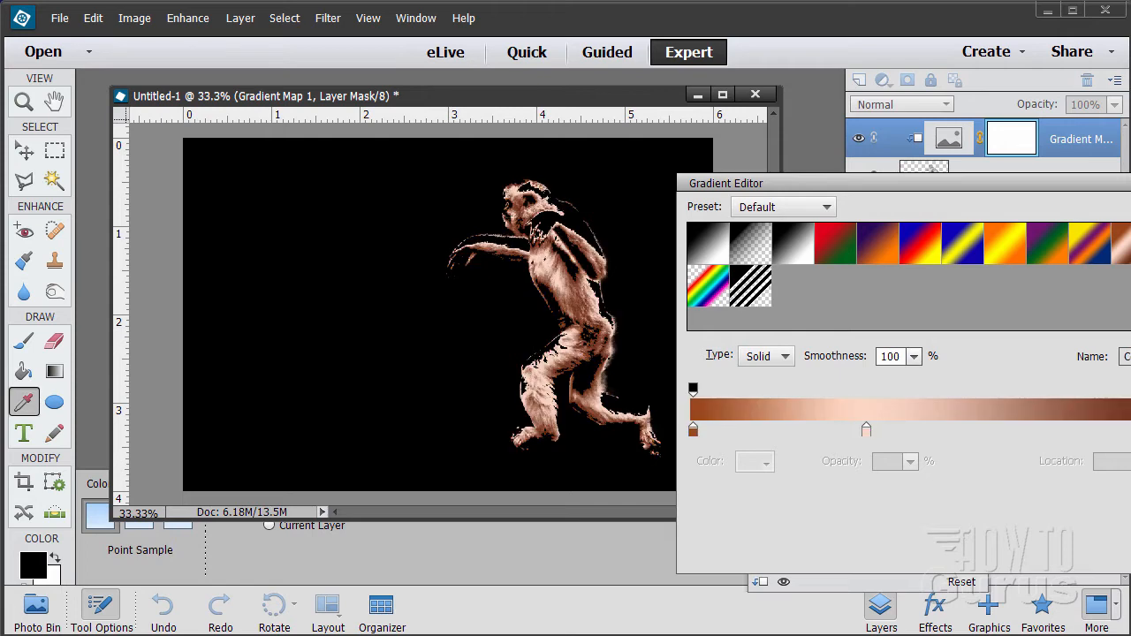
{"action": "left_click", "coordinate": [1130, 249]}
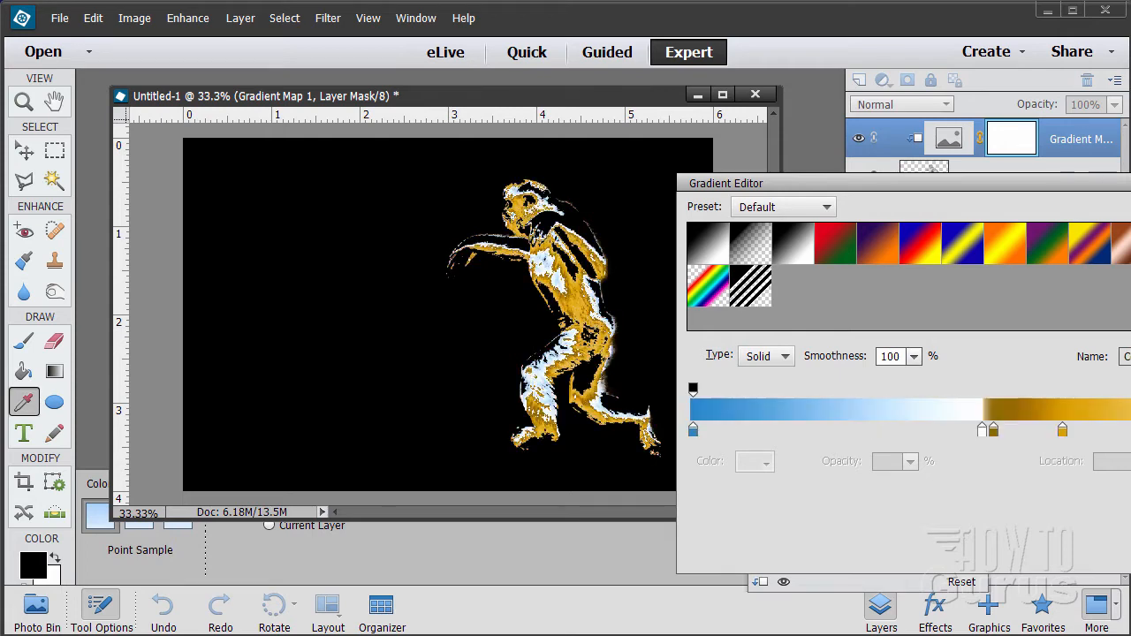
{"action": "left_click", "coordinate": [1130, 249]}
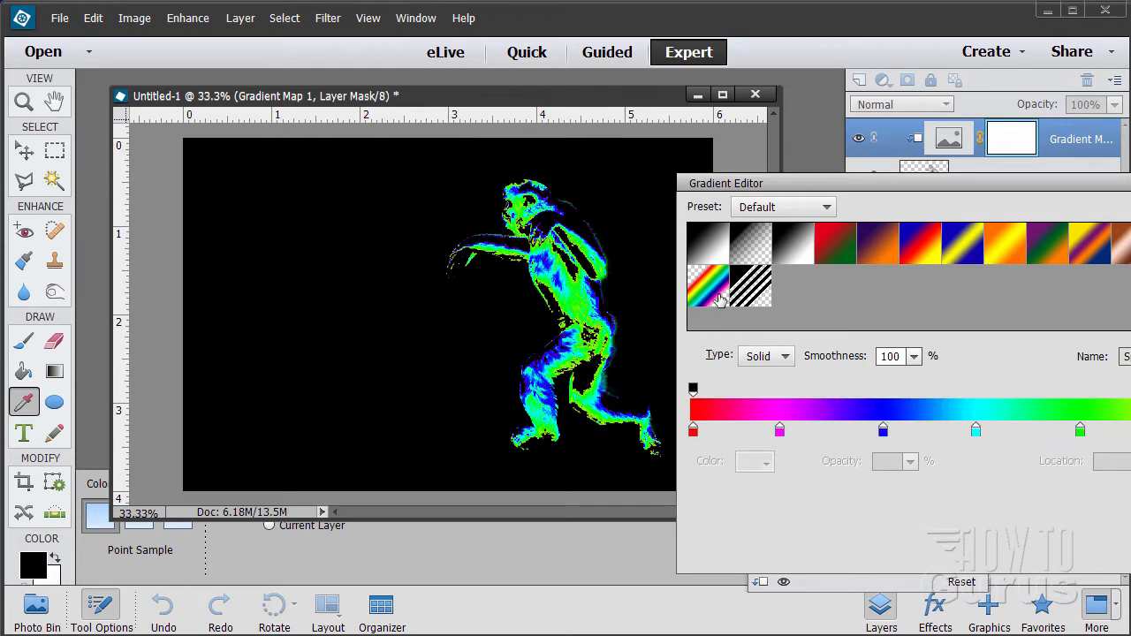
{"action": "left_click", "coordinate": [718, 297]}
{"action": "left_click", "coordinate": [712, 242]}
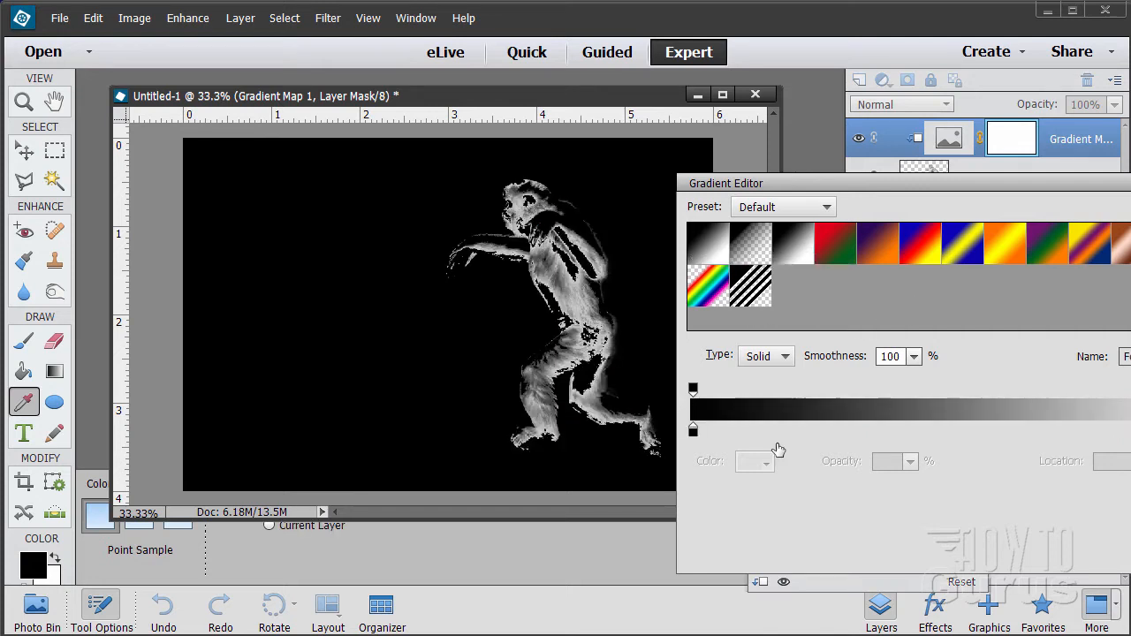
Set the black starting colour stop of the gradient to a bright, saturated yellow with a hue of 54°.
{"action": "left_click", "coordinate": [693, 437]}
{"action": "left_click", "coordinate": [692, 433]}
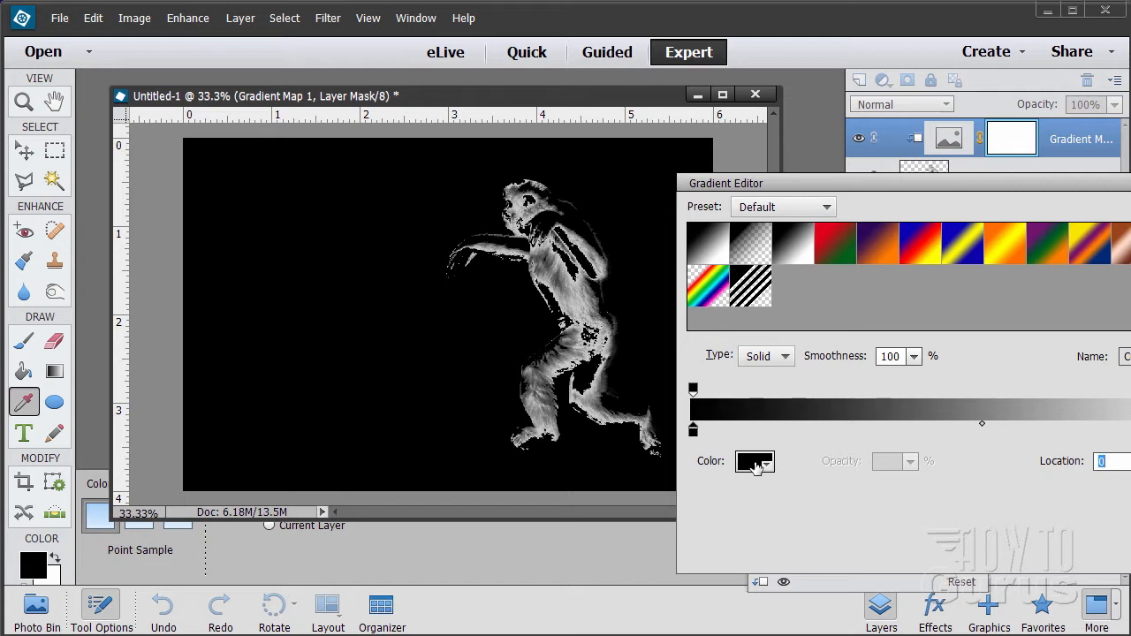
{"action": "left_click", "coordinate": [754, 462]}
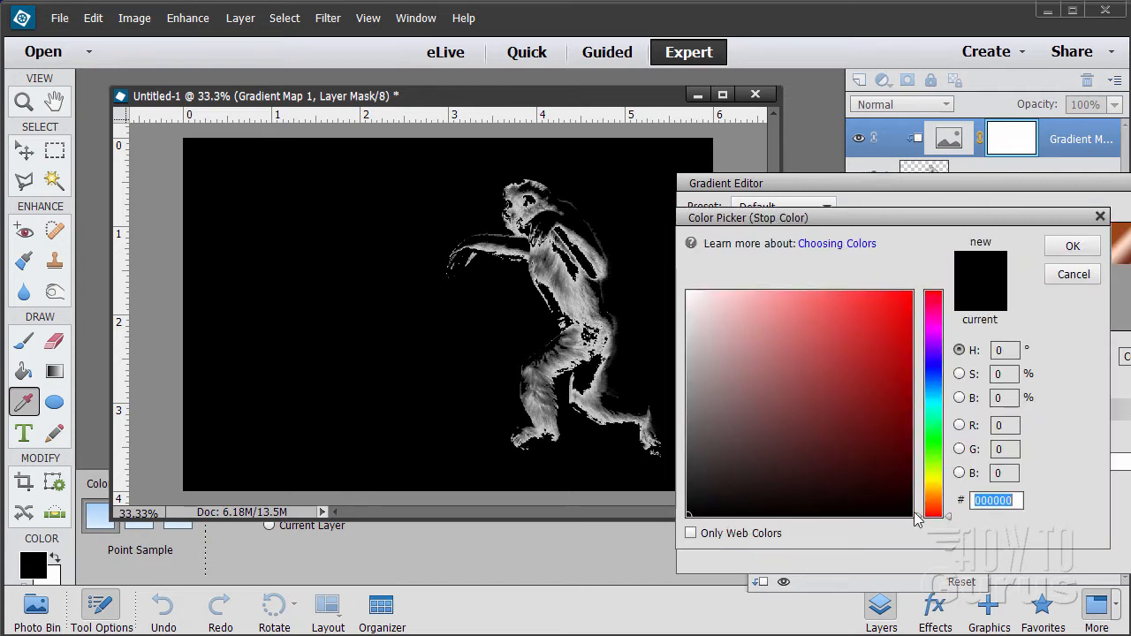
{"action": "left_click", "coordinate": [932, 483]}
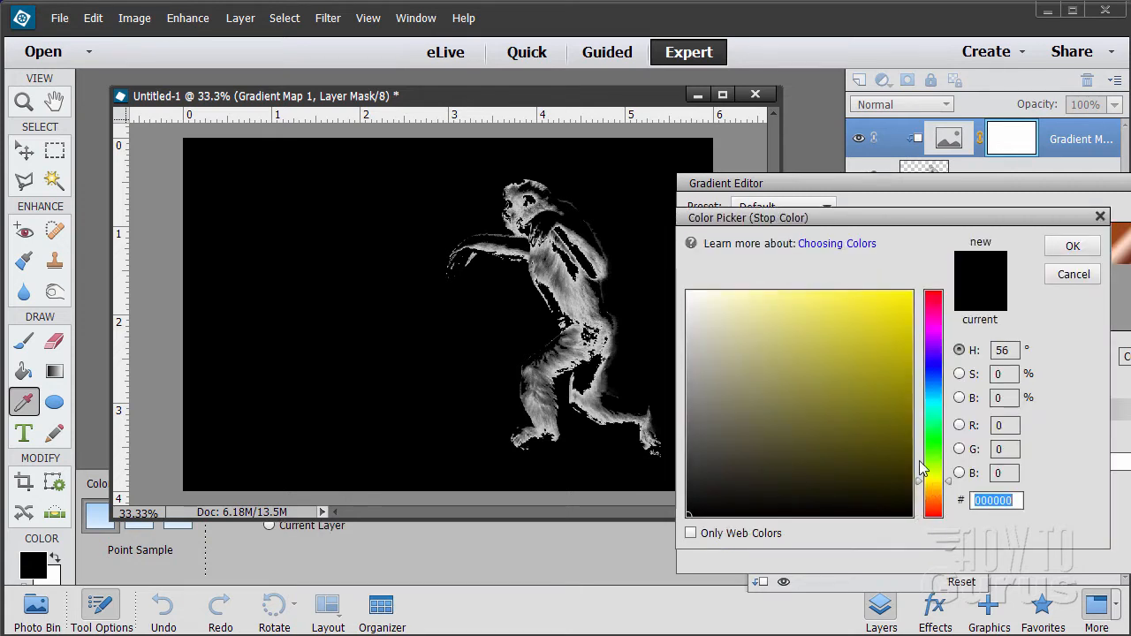
{"action": "left_click", "coordinate": [910, 292]}
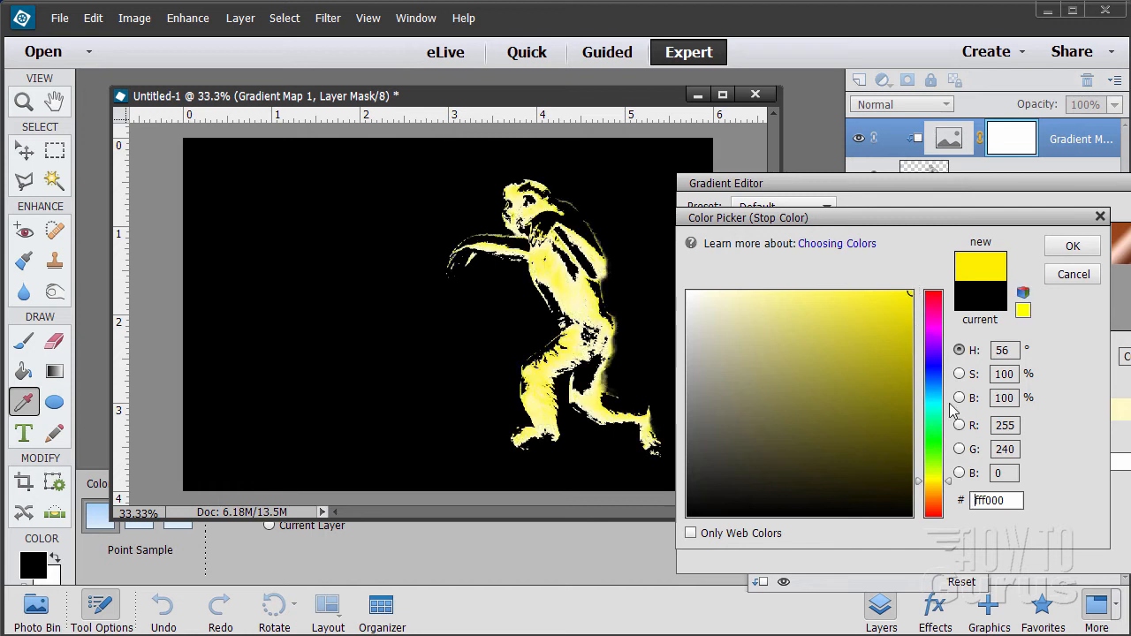
{"action": "left_click", "coordinate": [948, 484]}
{"action": "left_click", "coordinate": [906, 294]}
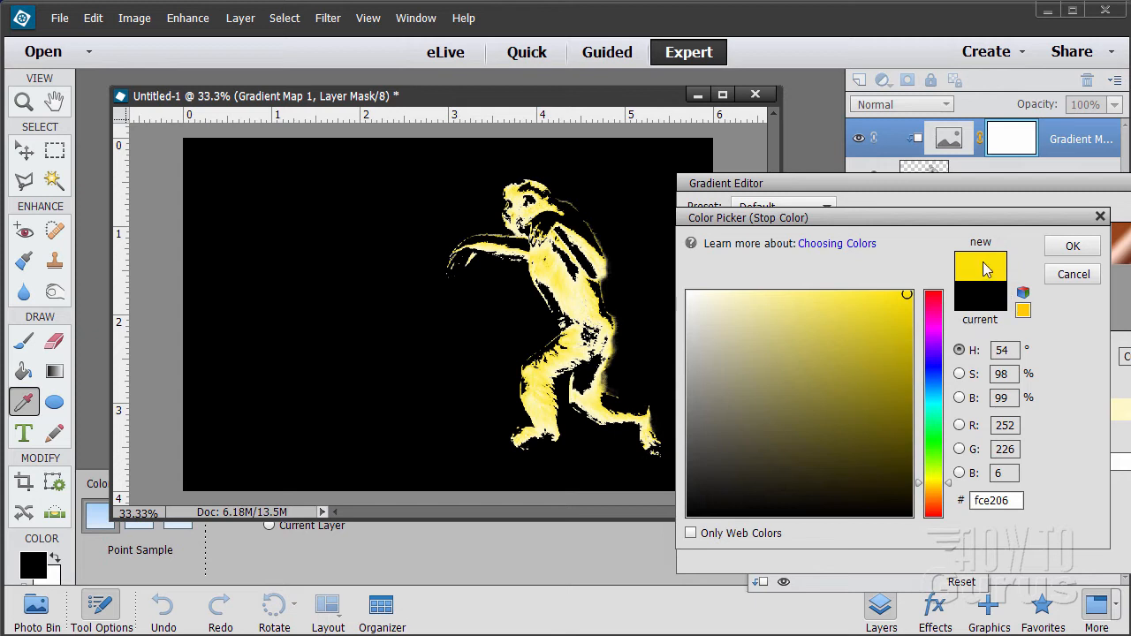
{"action": "left_click", "coordinate": [911, 292]}
{"action": "left_click", "coordinate": [1072, 245]}
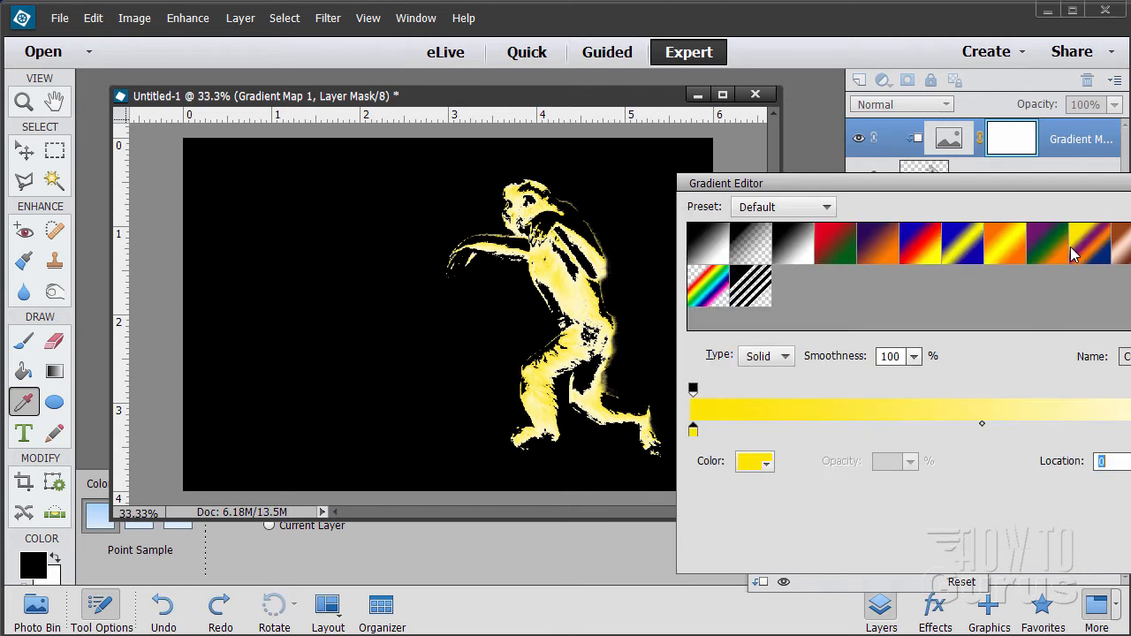
Set the gradient's white end stop to dark red cb0101, accept the gradient and close the Gradient Map settings.
{"action": "left_click", "coordinate": [1130, 431]}
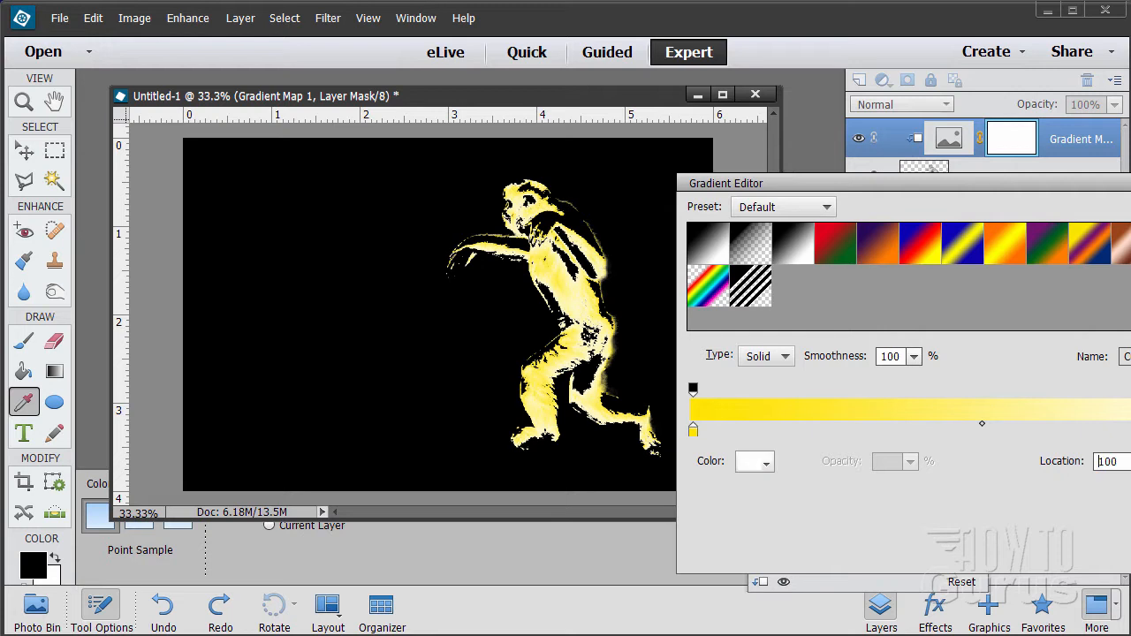
{"action": "left_click", "coordinate": [757, 464]}
{"action": "left_click_drag", "start_coordinate": [853, 366], "coordinate": [925, 277]}
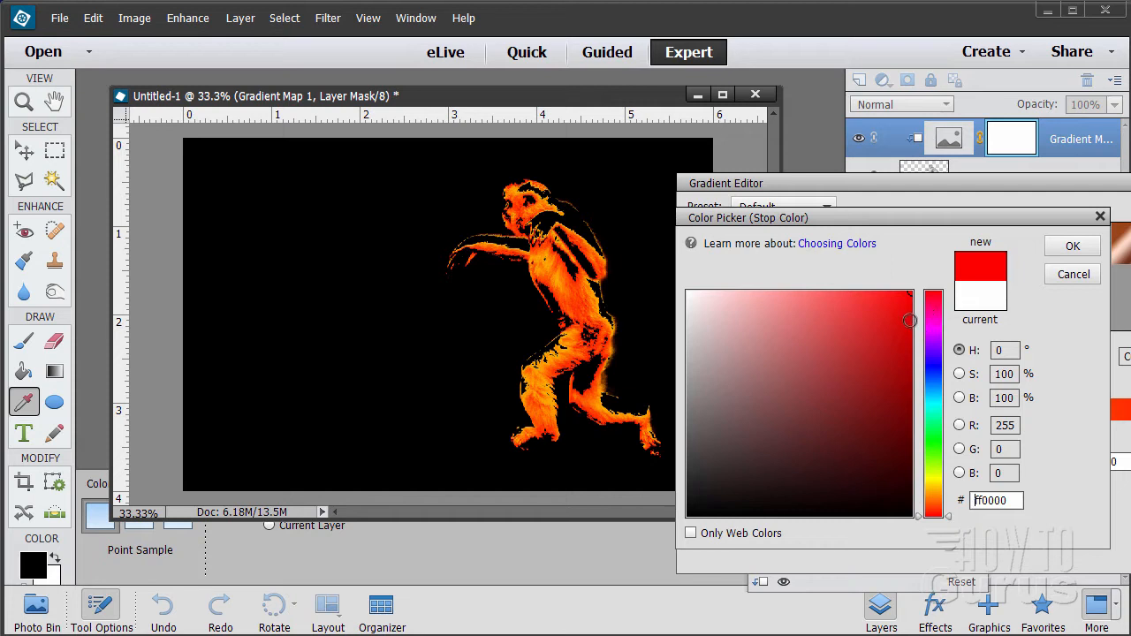
{"action": "left_click_drag", "start_coordinate": [909, 320], "coordinate": [910, 338]}
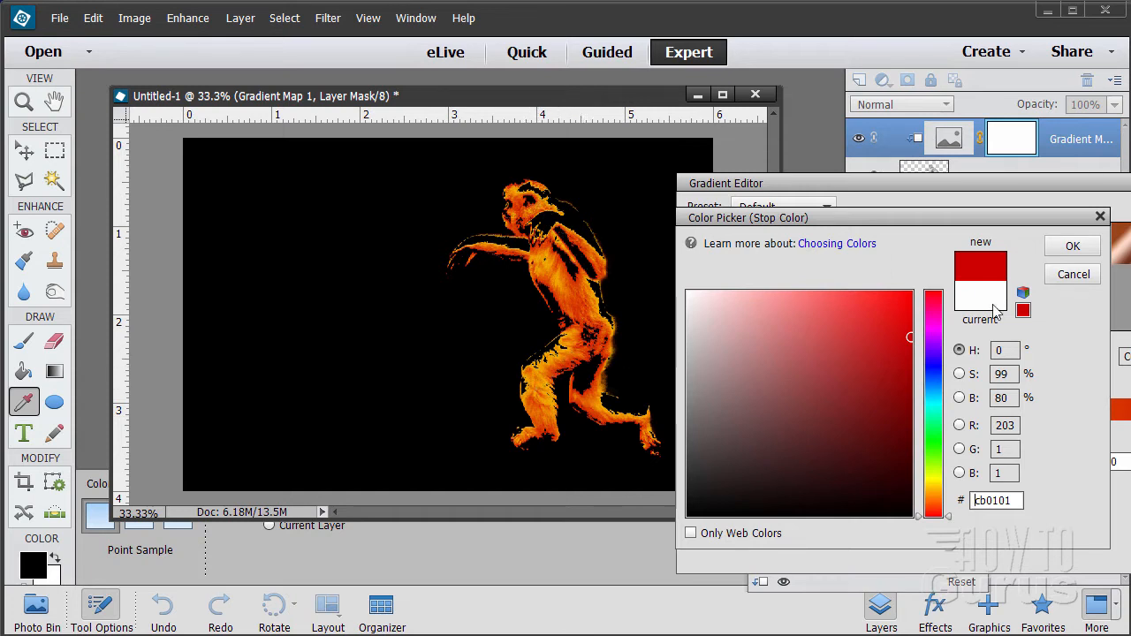
{"action": "left_click", "coordinate": [1069, 249]}
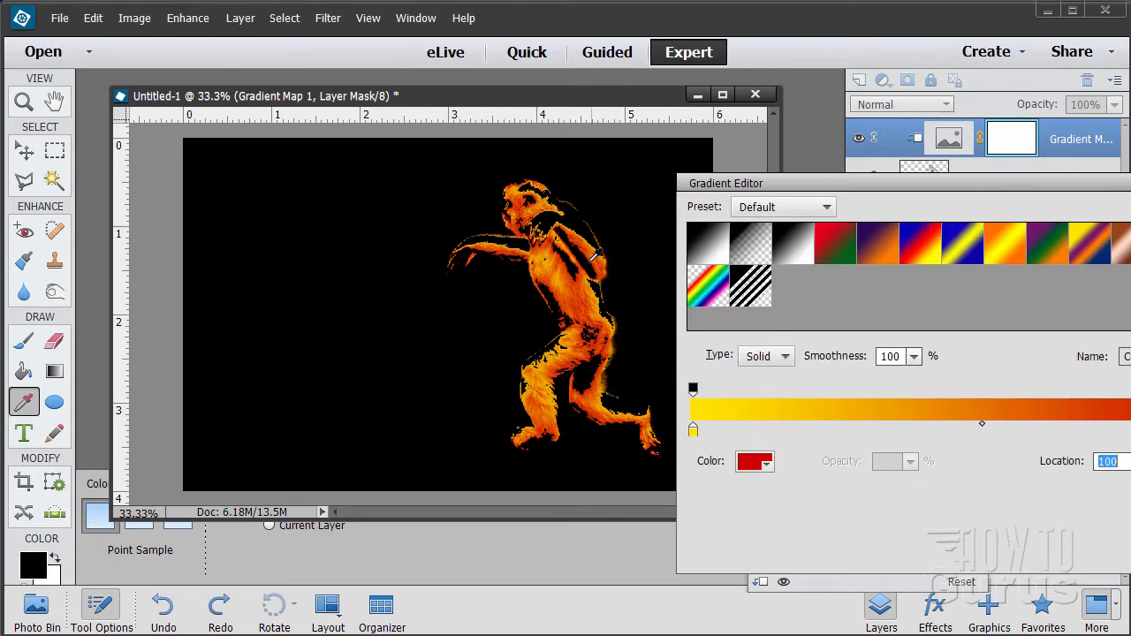
{"action": "left_click", "coordinate": [1129, 208]}
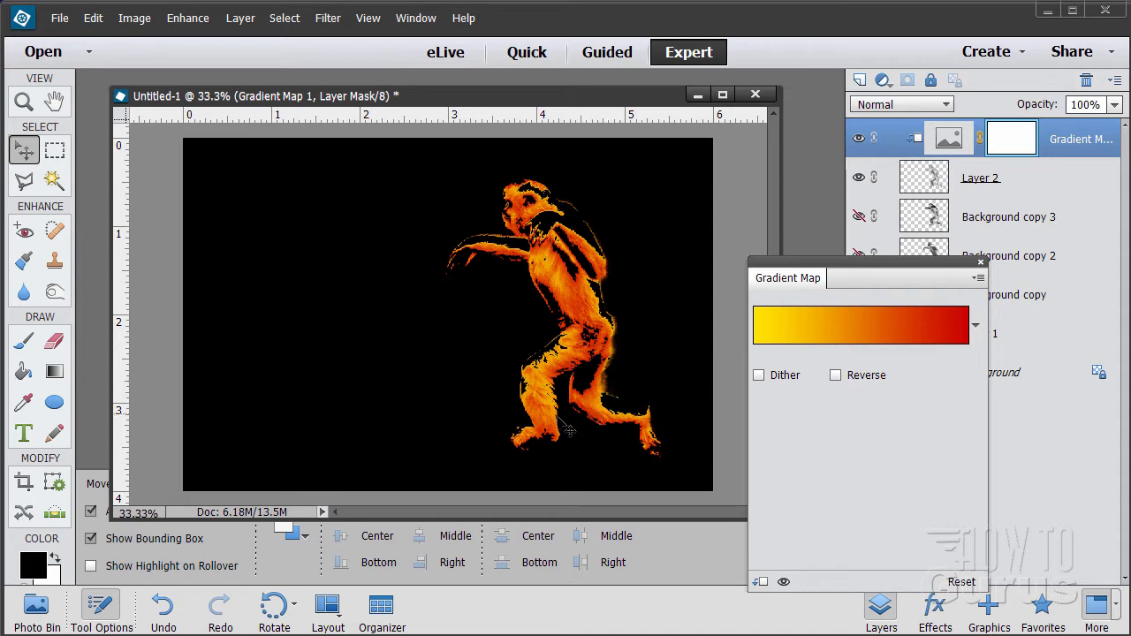
{"action": "left_click", "coordinate": [983, 263]}
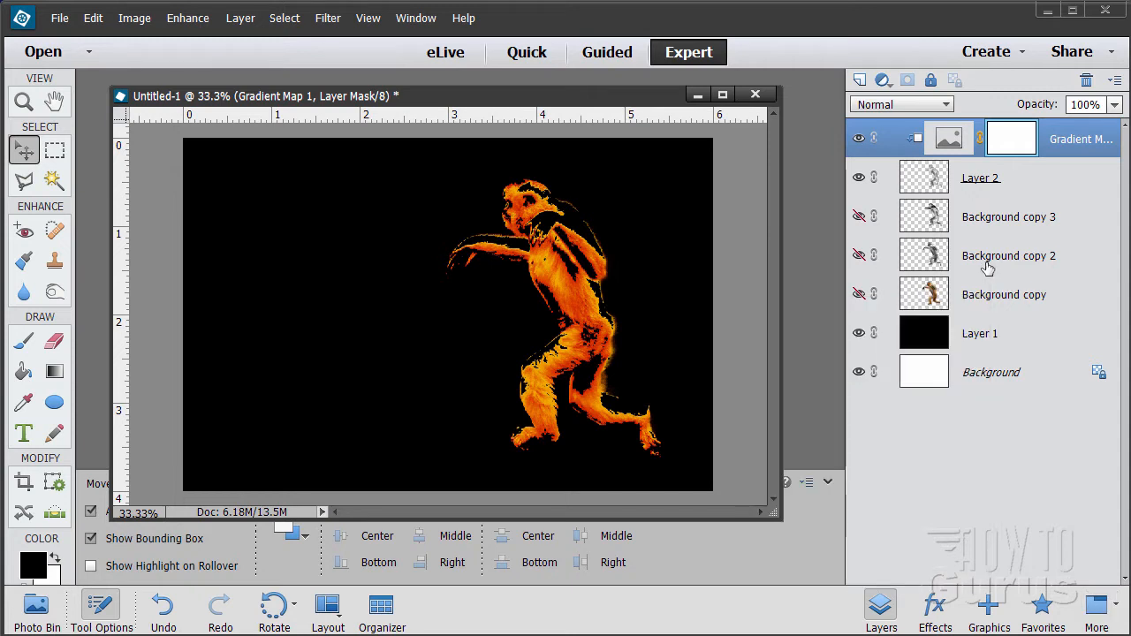
Add an outer glow layer style to Layer 2 with a size of 10 px.
{"action": "left_click", "coordinate": [1007, 182]}
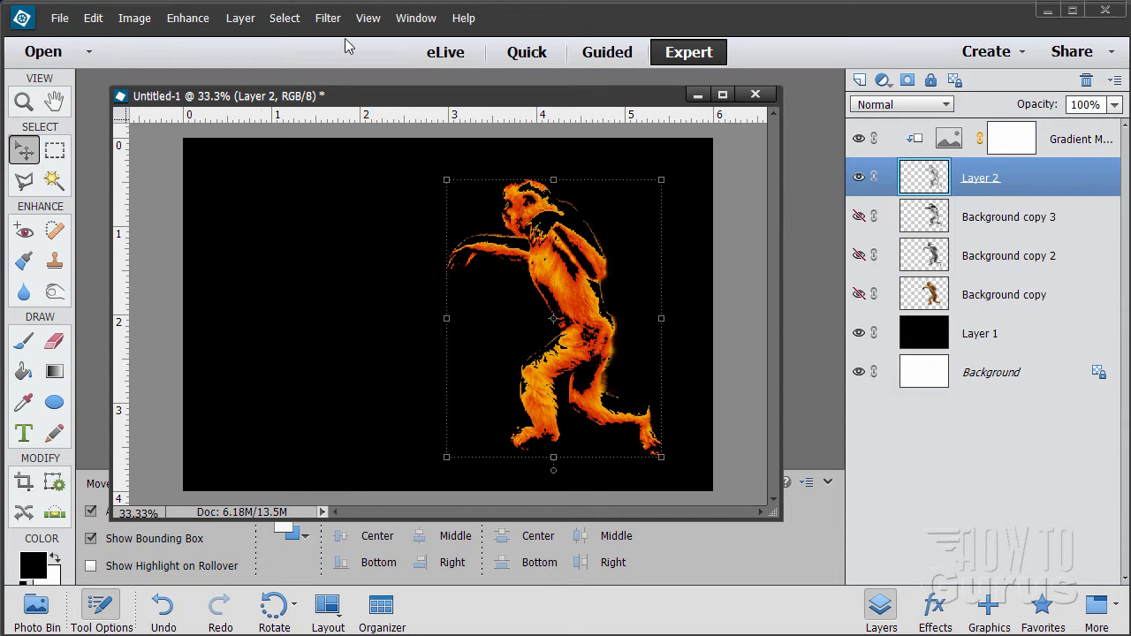
{"action": "left_click", "coordinate": [240, 18]}
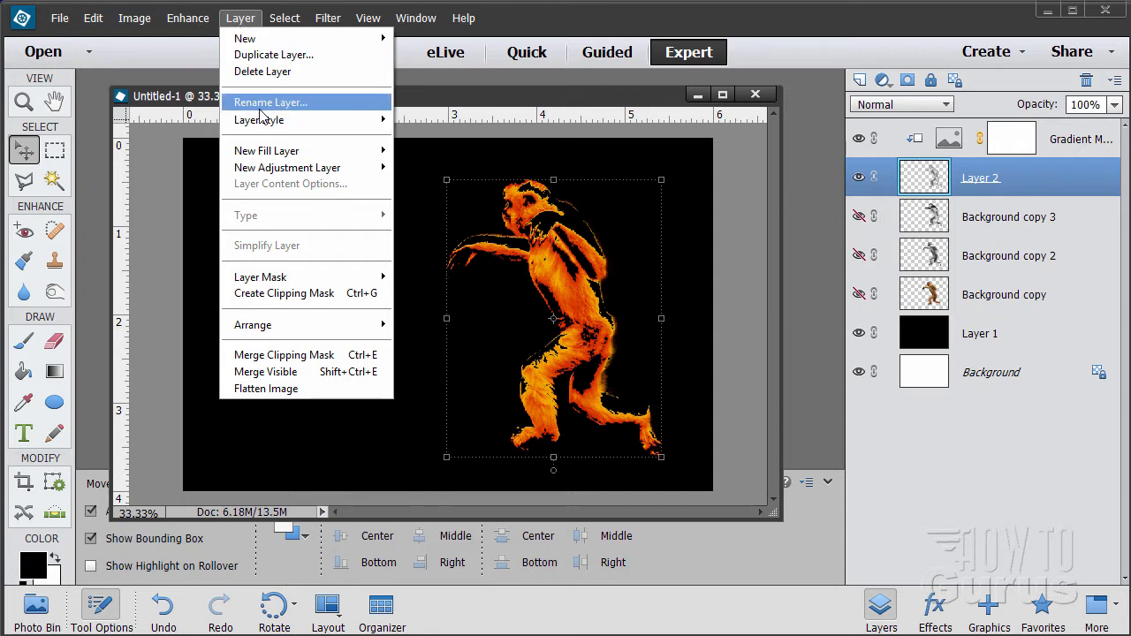
{"action": "mouse_move", "coordinate": [265, 121]}
{"action": "left_click", "coordinate": [446, 124]}
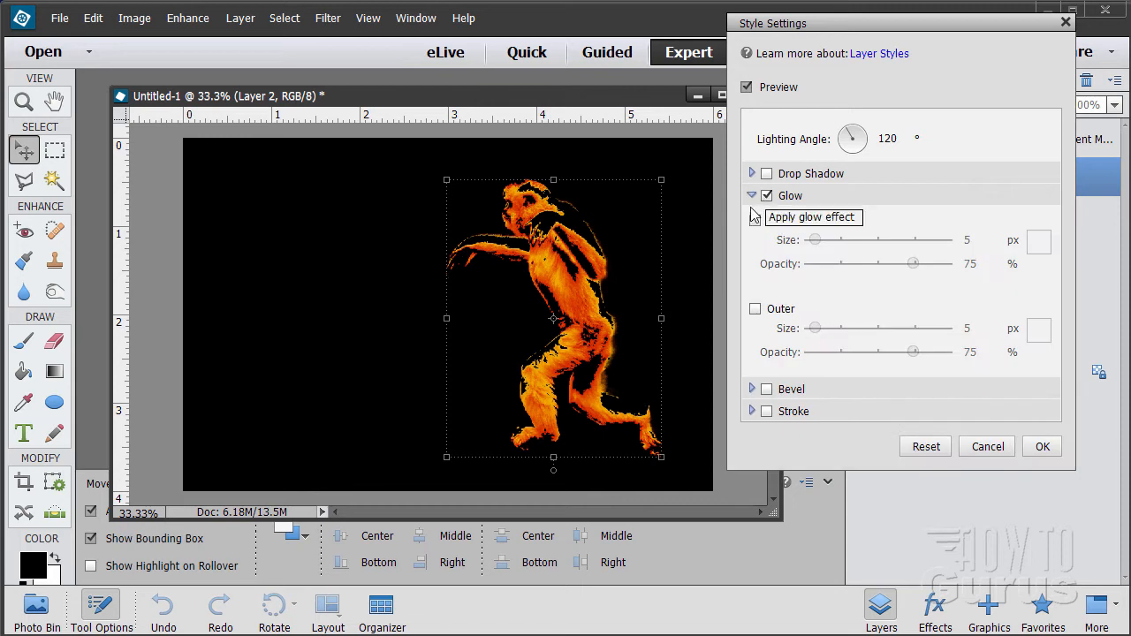
{"action": "left_click", "coordinate": [755, 310]}
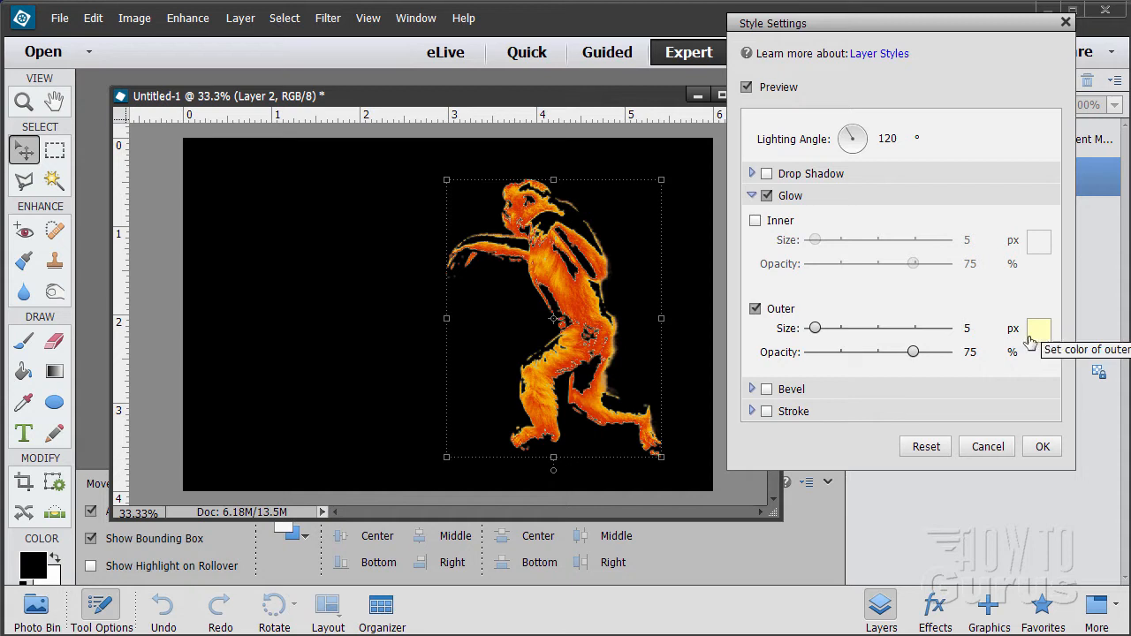
{"action": "left_click_drag", "start_coordinate": [815, 329], "coordinate": [819, 329]}
{"action": "left_click", "coordinate": [967, 329]}
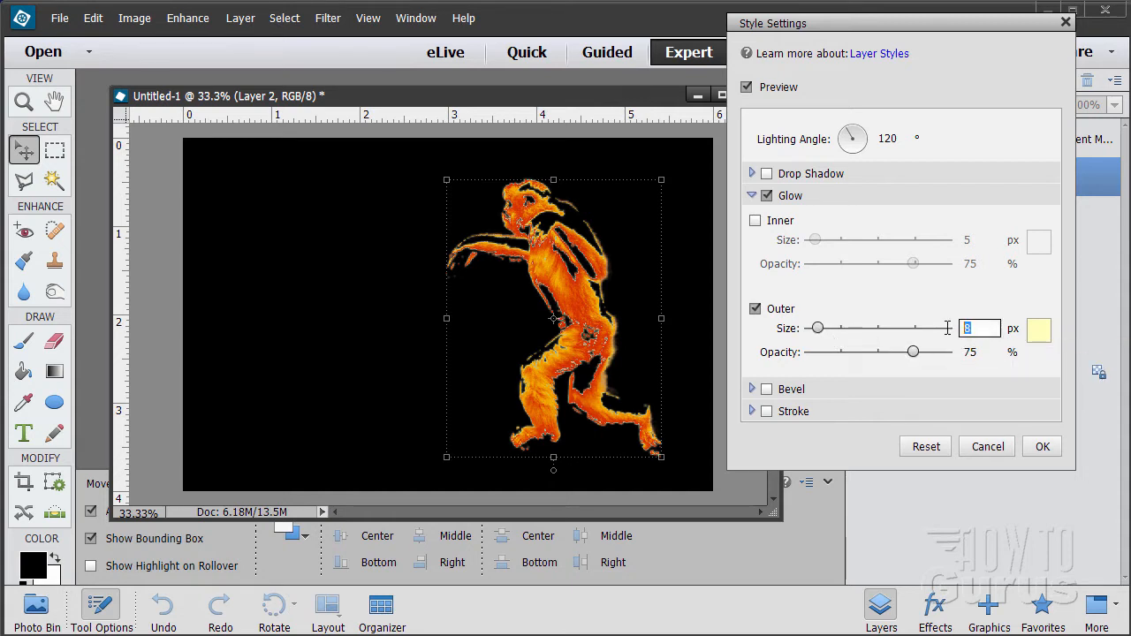
{"action": "type", "text": "10"}
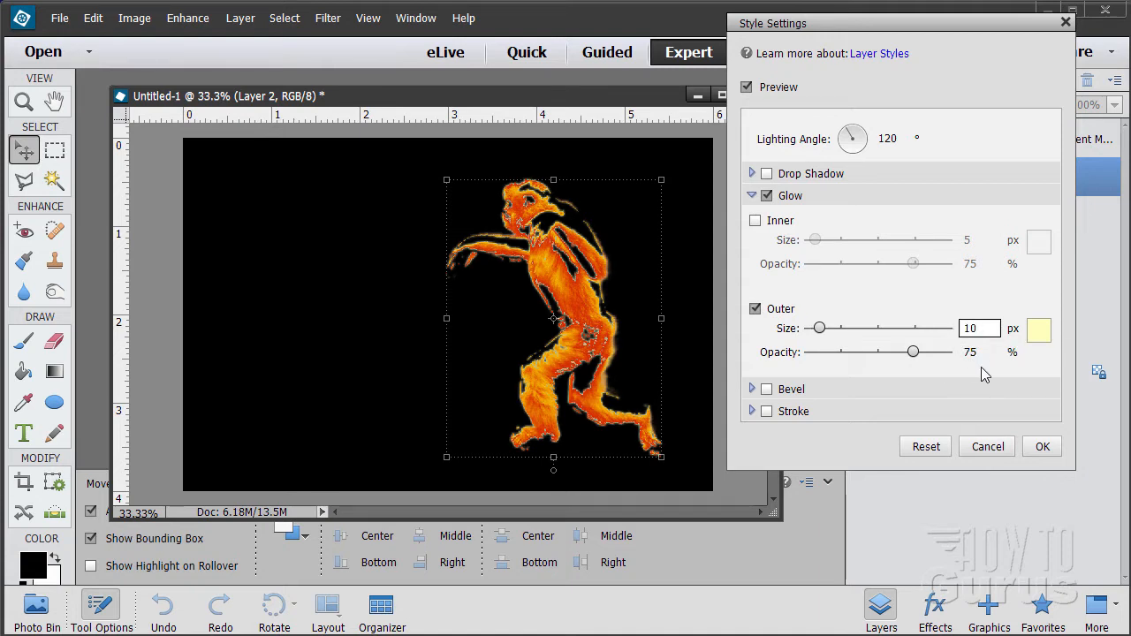
Set the outer glow colour to orange ff9900.
{"action": "left_click", "coordinate": [1038, 334]}
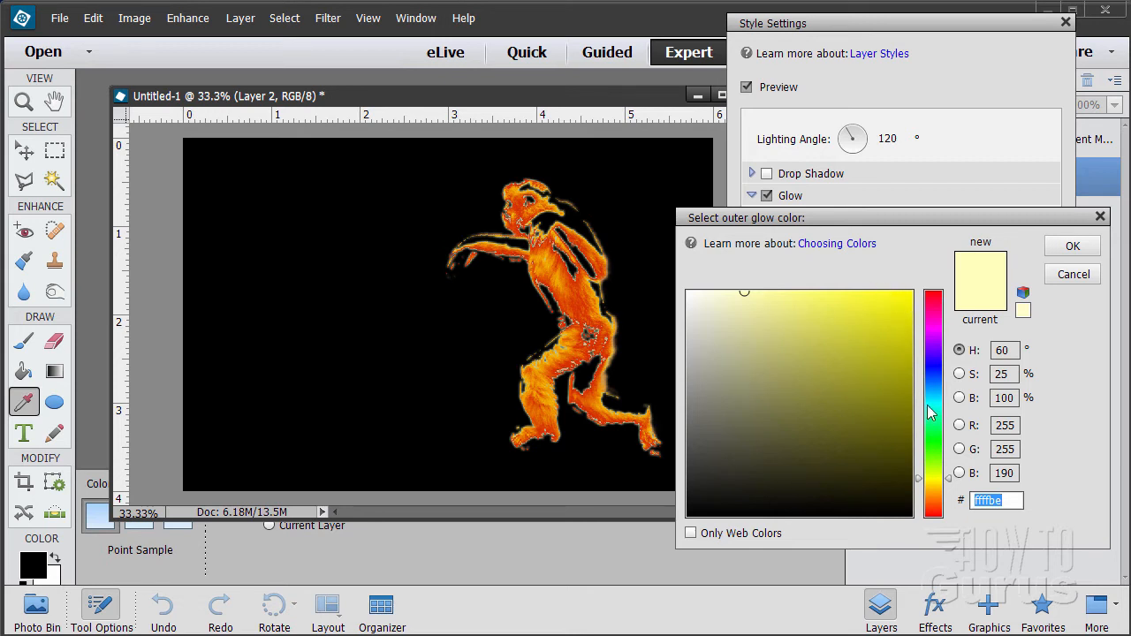
{"action": "left_click_drag", "start_coordinate": [1011, 503], "coordinate": [961, 506]}
{"action": "type", "text": "ff"}
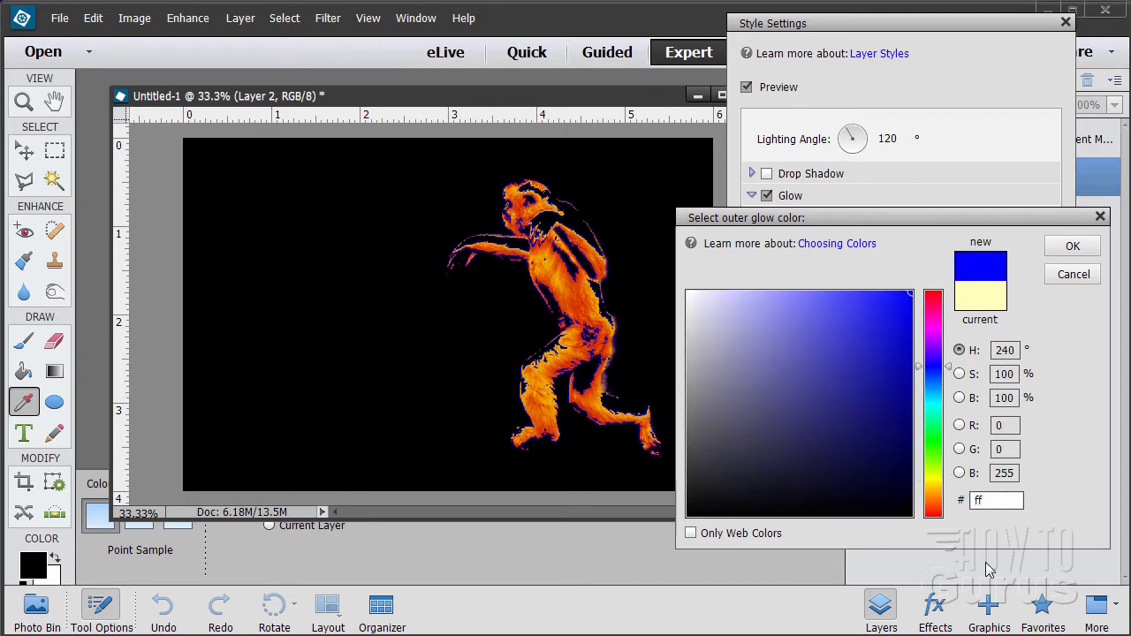
{"action": "type", "text": "9900"}
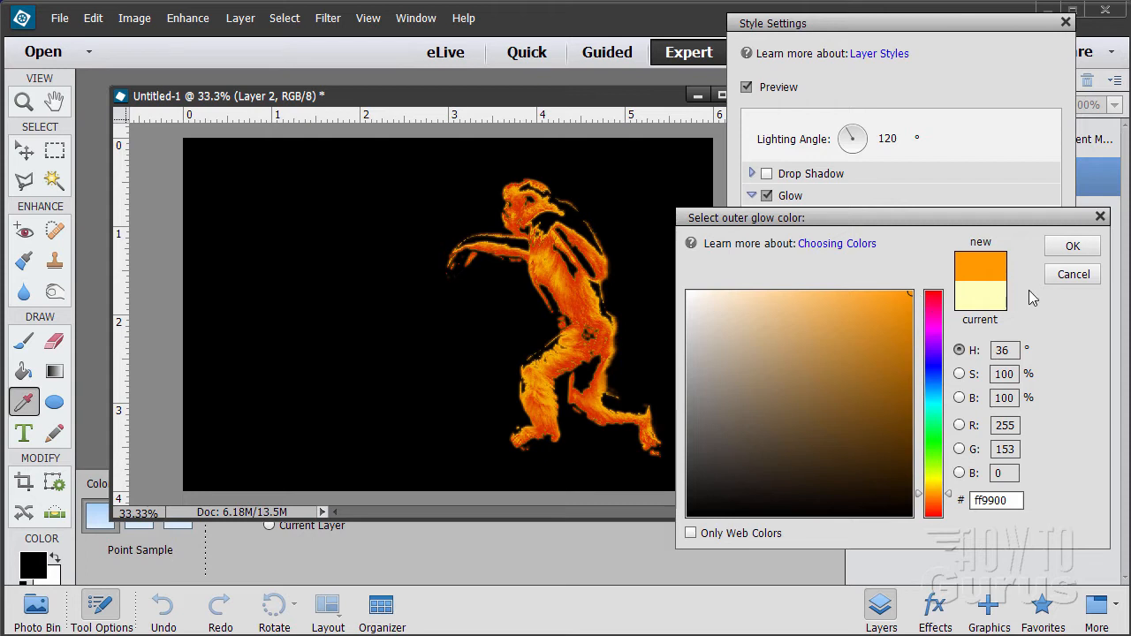
{"action": "left_click", "coordinate": [1071, 247]}
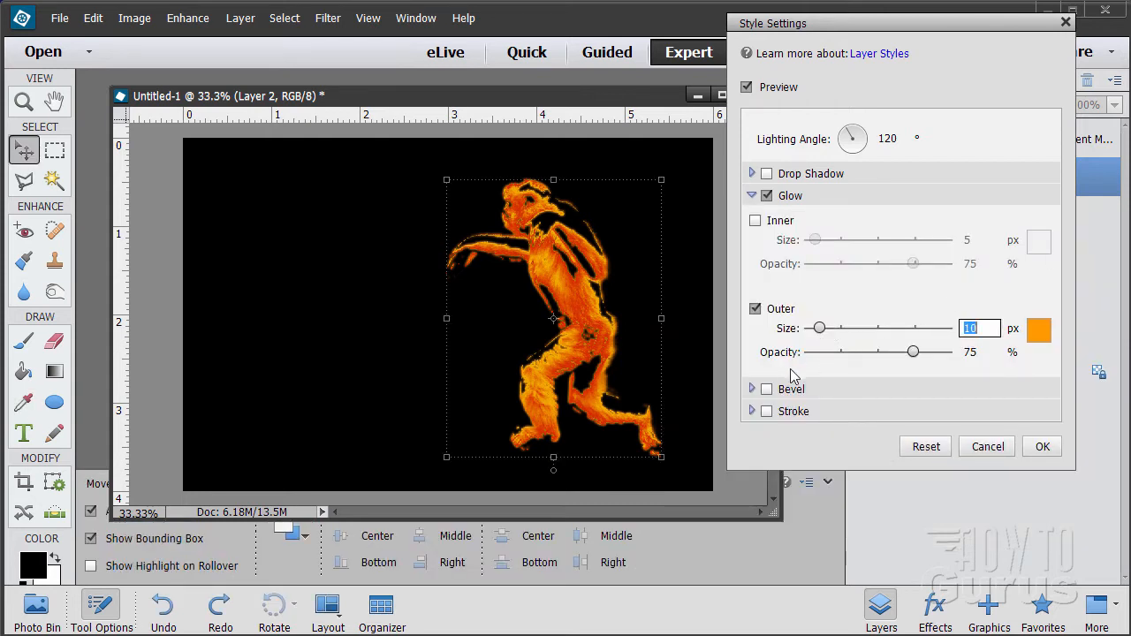
Compare the monkey with and without the outer glow by toggling the style preview, leaving it on.
{"action": "left_click", "coordinate": [747, 87]}
{"action": "left_click", "coordinate": [747, 87]}
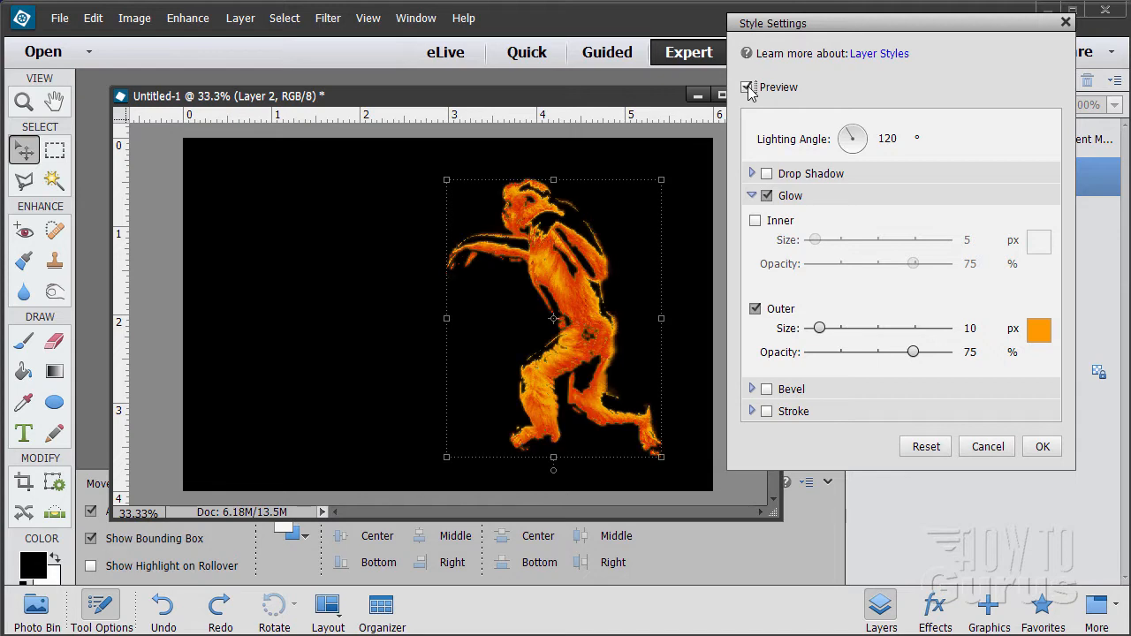
{"action": "left_click", "coordinate": [747, 88]}
{"action": "left_click", "coordinate": [748, 87]}
{"action": "left_click", "coordinate": [747, 88]}
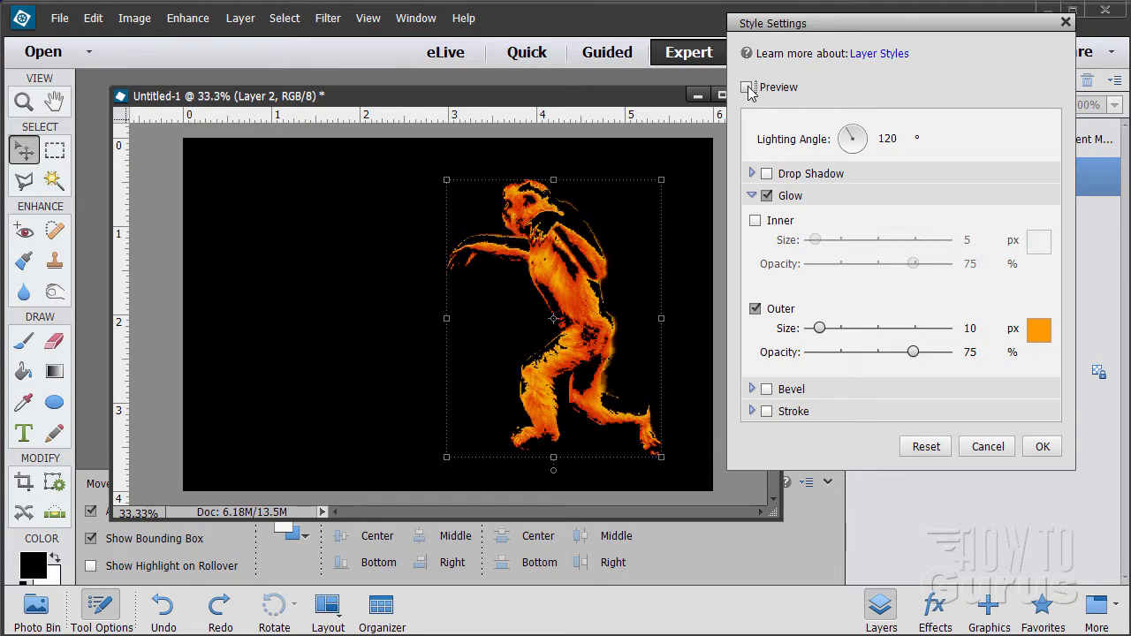
{"action": "left_click", "coordinate": [748, 87]}
{"action": "left_click", "coordinate": [748, 88]}
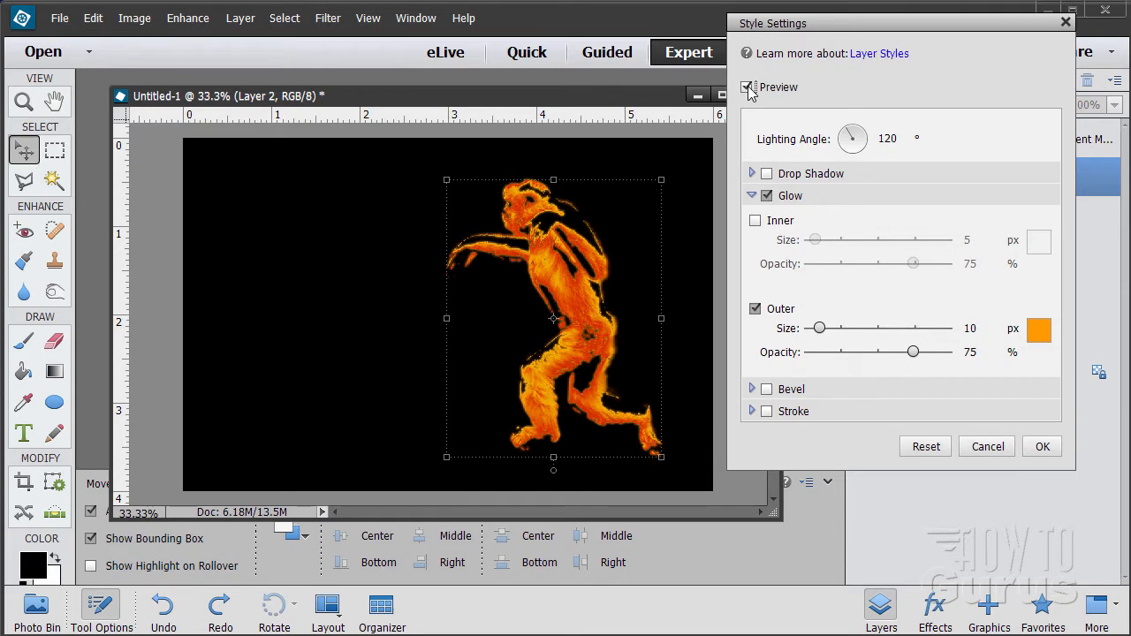
{"action": "left_click", "coordinate": [747, 87]}
{"action": "left_click", "coordinate": [748, 88]}
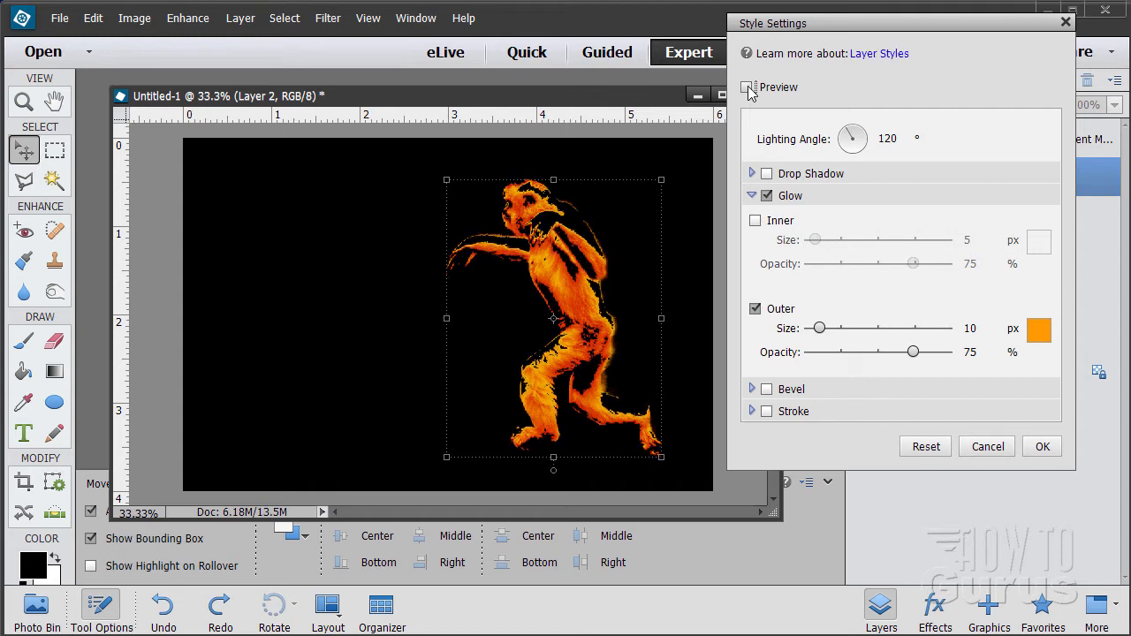
{"action": "left_click", "coordinate": [748, 88]}
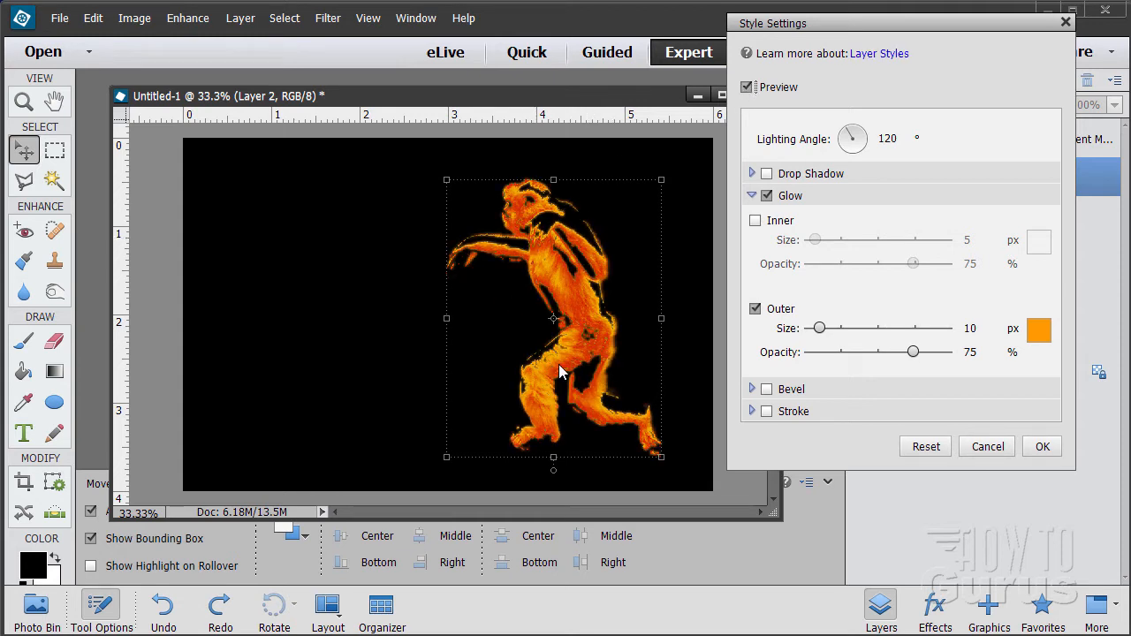
{"action": "left_click", "coordinate": [748, 87]}
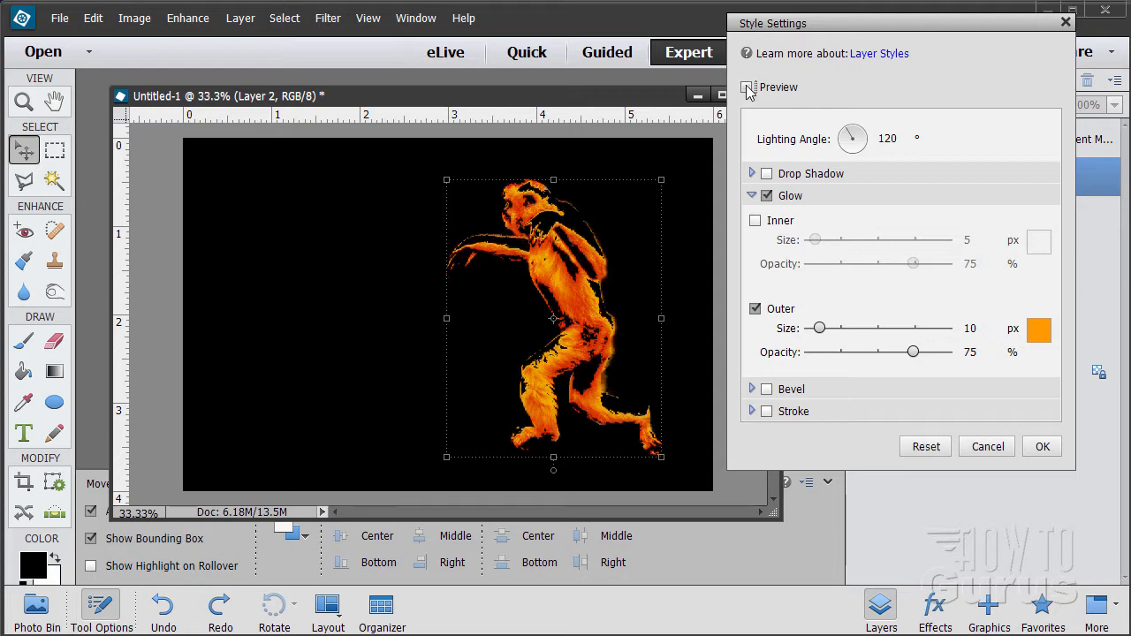
{"action": "left_click", "coordinate": [748, 87]}
{"action": "left_click", "coordinate": [747, 88]}
{"action": "left_click", "coordinate": [747, 87]}
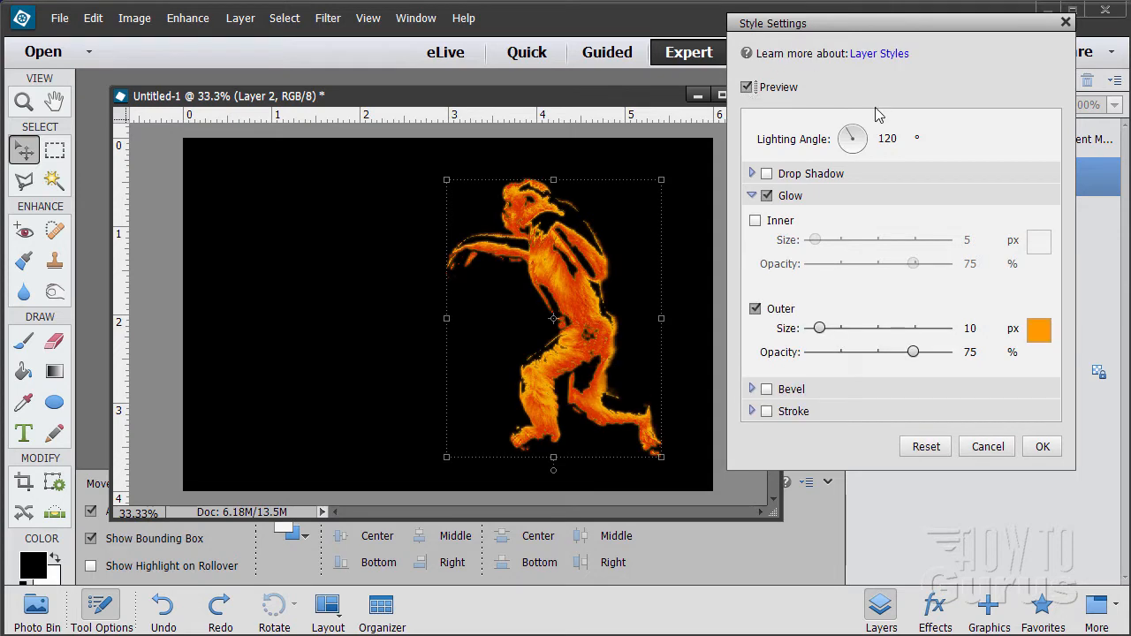
Apply the glow style to Layer 2 and nudge the monkey slightly to the left on the canvas.
{"action": "left_click", "coordinate": [1043, 446]}
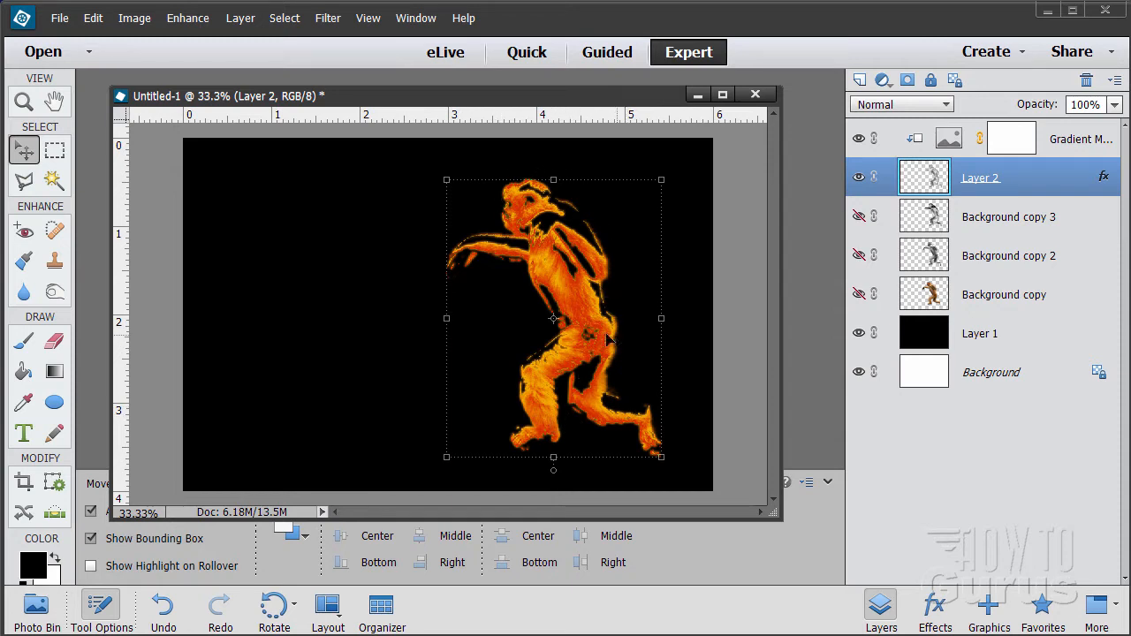
{"action": "left_click_drag", "start_coordinate": [577, 312], "coordinate": [576, 312]}
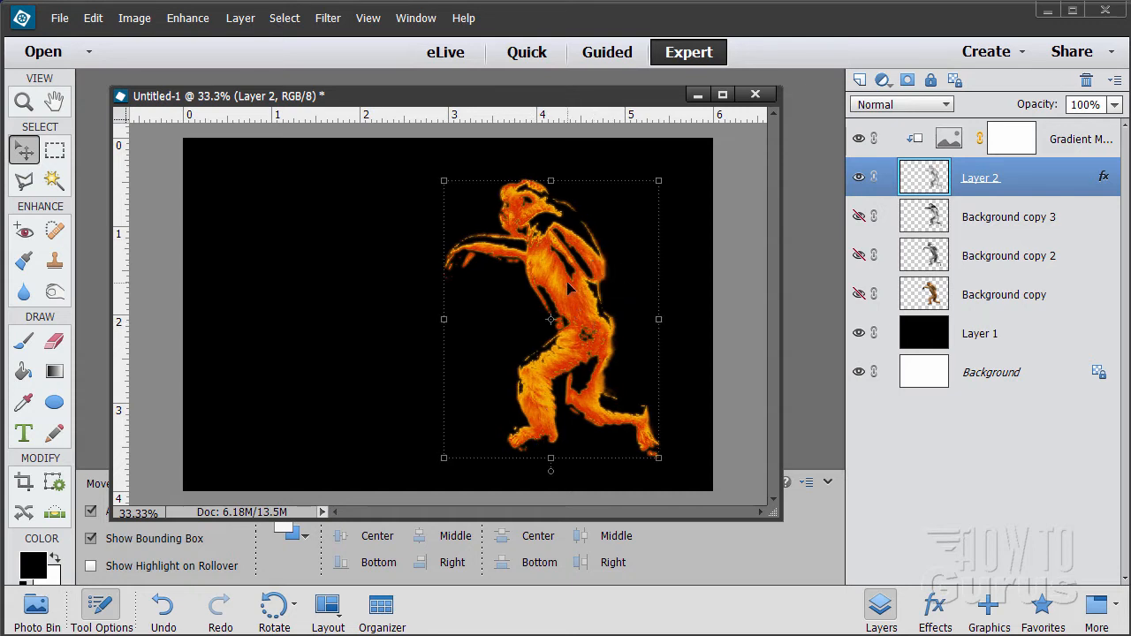
Add a new empty layer directly above Background copy 3 and name it Flame.
{"action": "left_click", "coordinate": [1085, 221]}
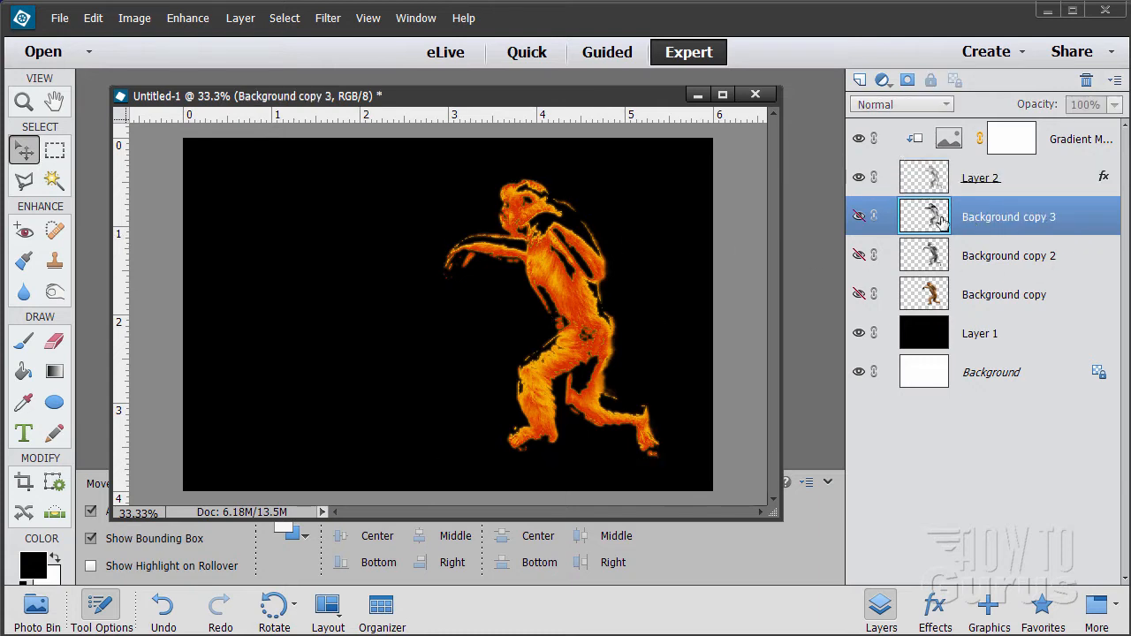
{"action": "left_click", "coordinate": [857, 81]}
{"action": "double_click", "coordinate": [982, 217]}
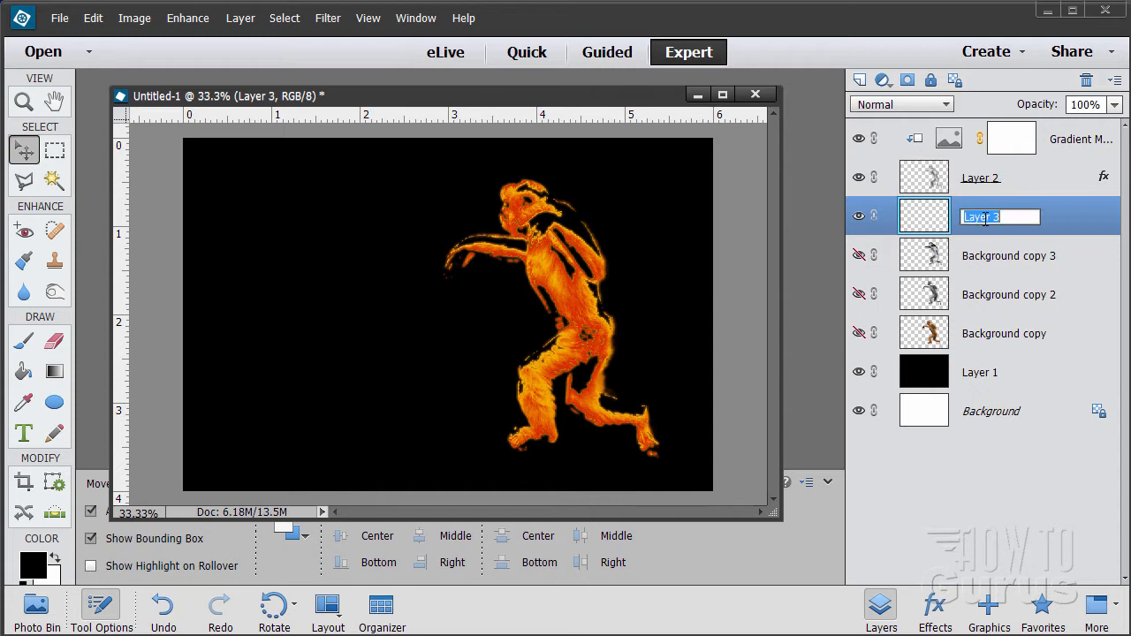
{"action": "type", "text": "Flame"}
{"action": "key", "text": "Return"}
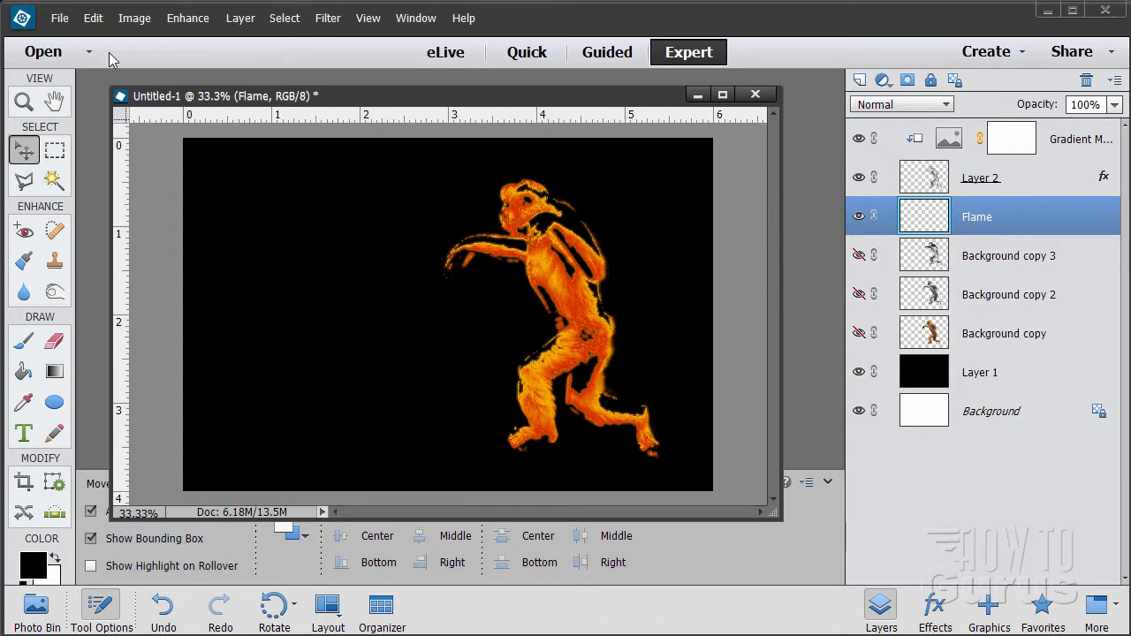
Open the recently edited photo Adventurecornerphoto.JPG and place its window beside the monkey document.
{"action": "left_click", "coordinate": [59, 17]}
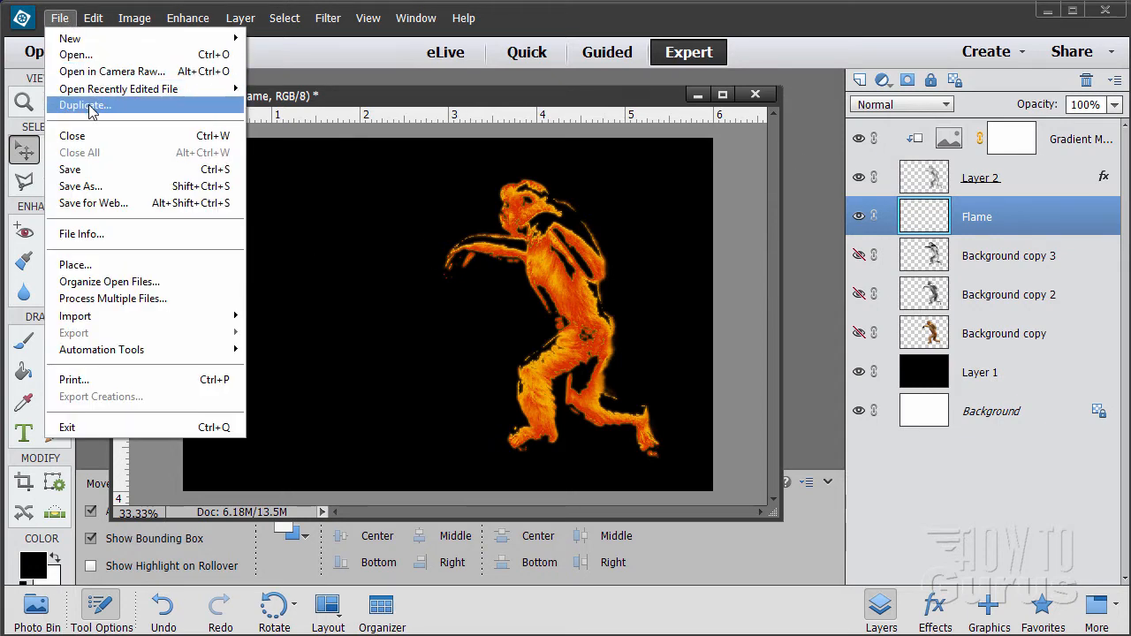
{"action": "mouse_move", "coordinate": [129, 92]}
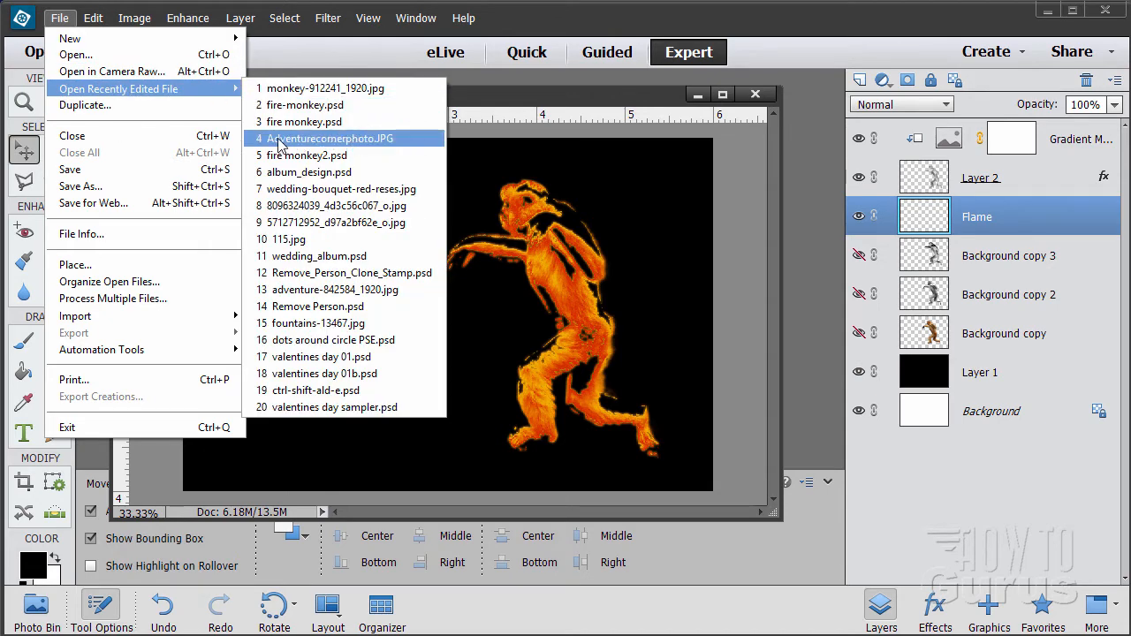
{"action": "left_click", "coordinate": [319, 142]}
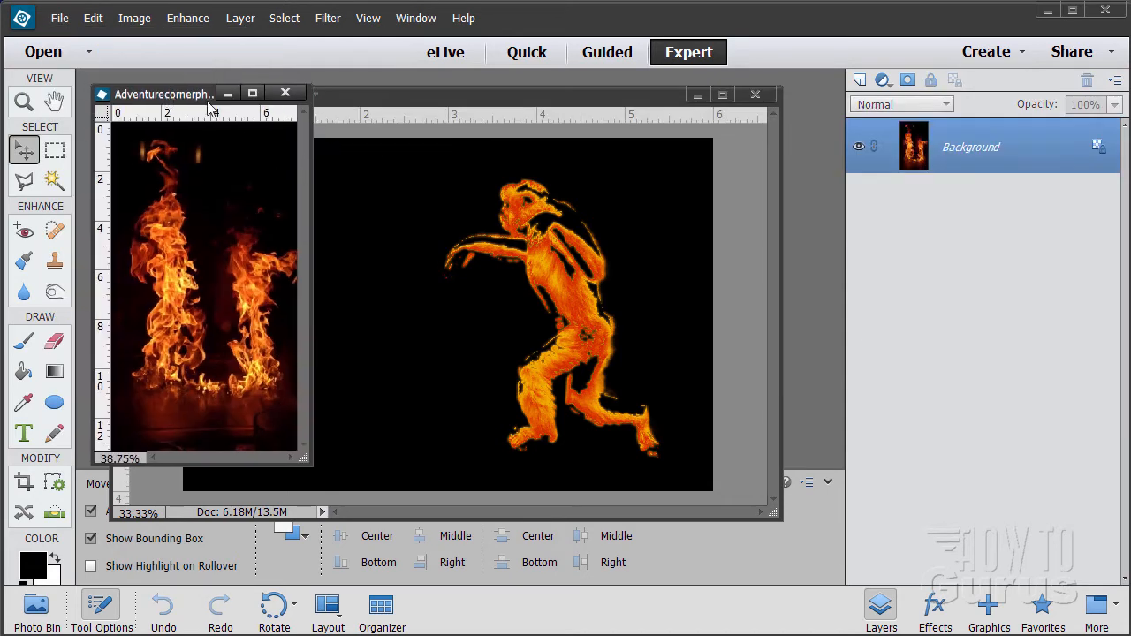
{"action": "left_click_drag", "start_coordinate": [194, 99], "coordinate": [870, 208]}
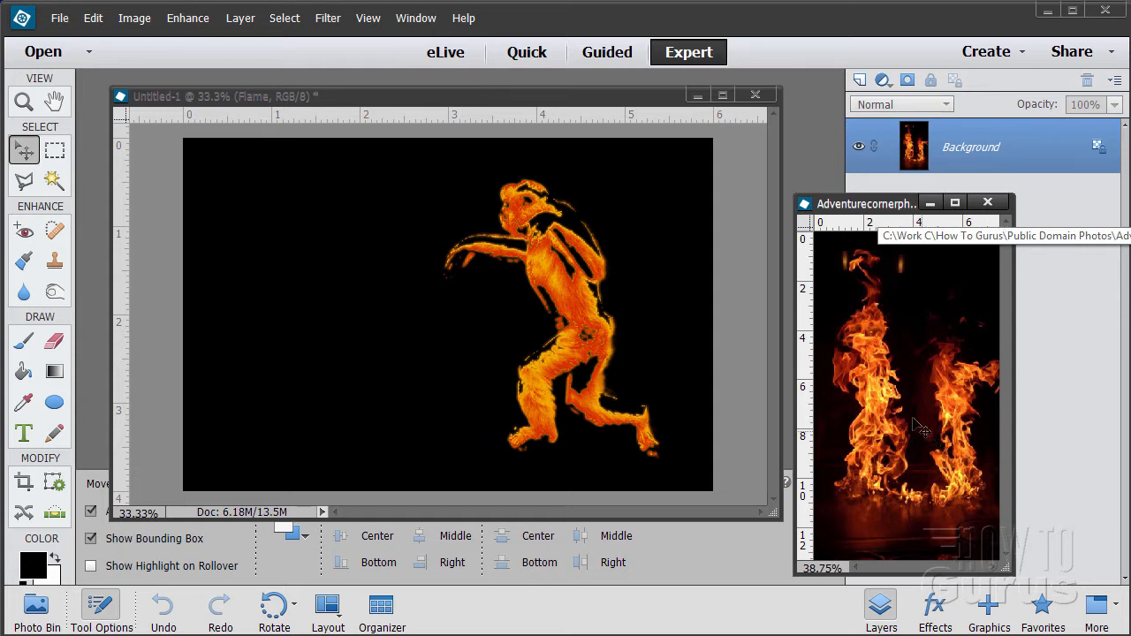
{"action": "left_click_drag", "start_coordinate": [880, 210], "coordinate": [884, 205]}
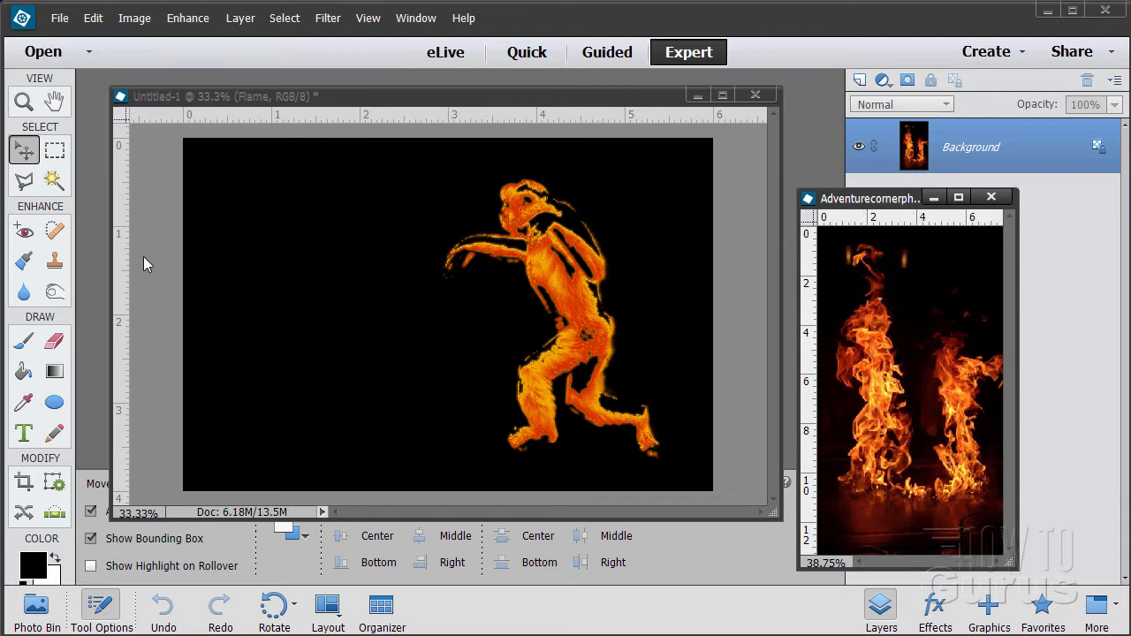
Select the bright orange flames in the fire photo with the Magic Wand and copy them.
{"action": "left_click", "coordinate": [54, 181]}
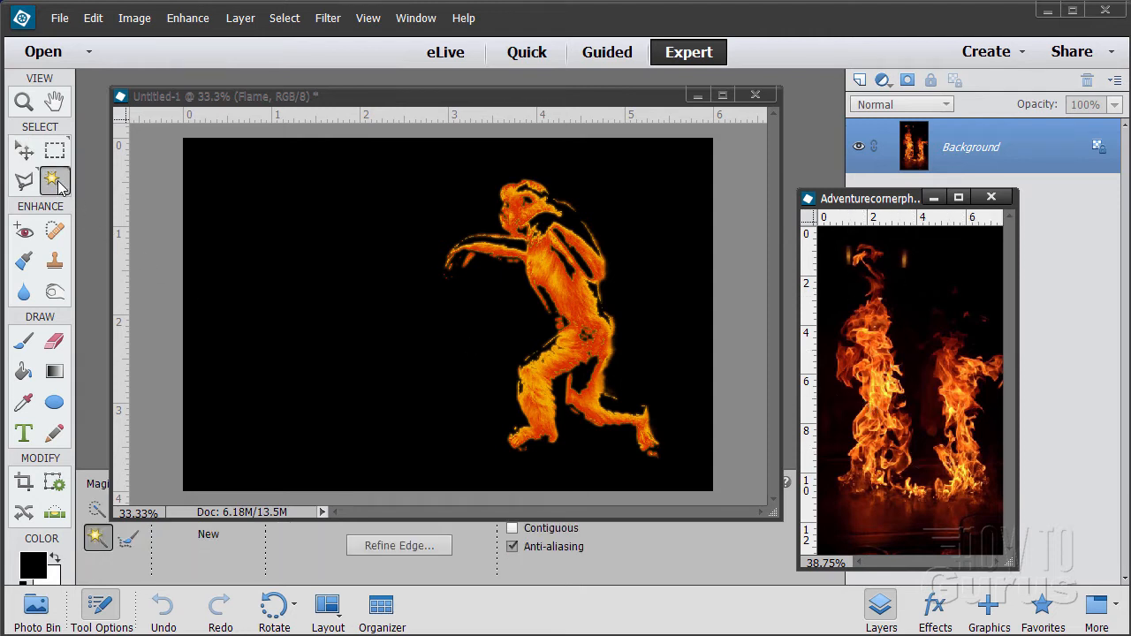
{"action": "left_click", "coordinate": [881, 411]}
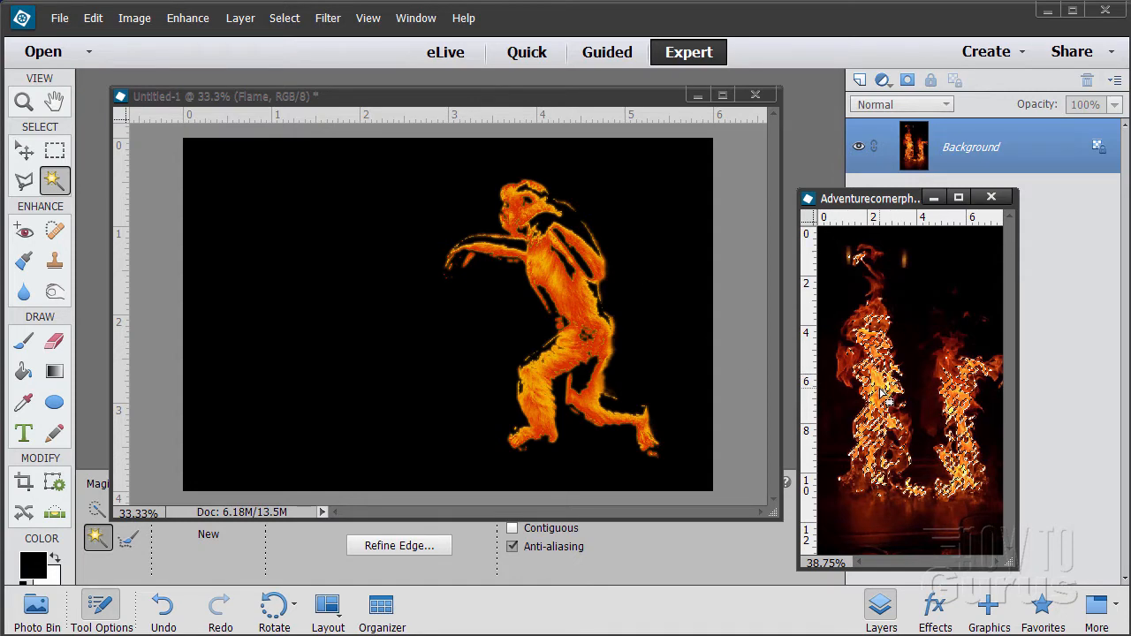
{"action": "left_click", "coordinate": [93, 18]}
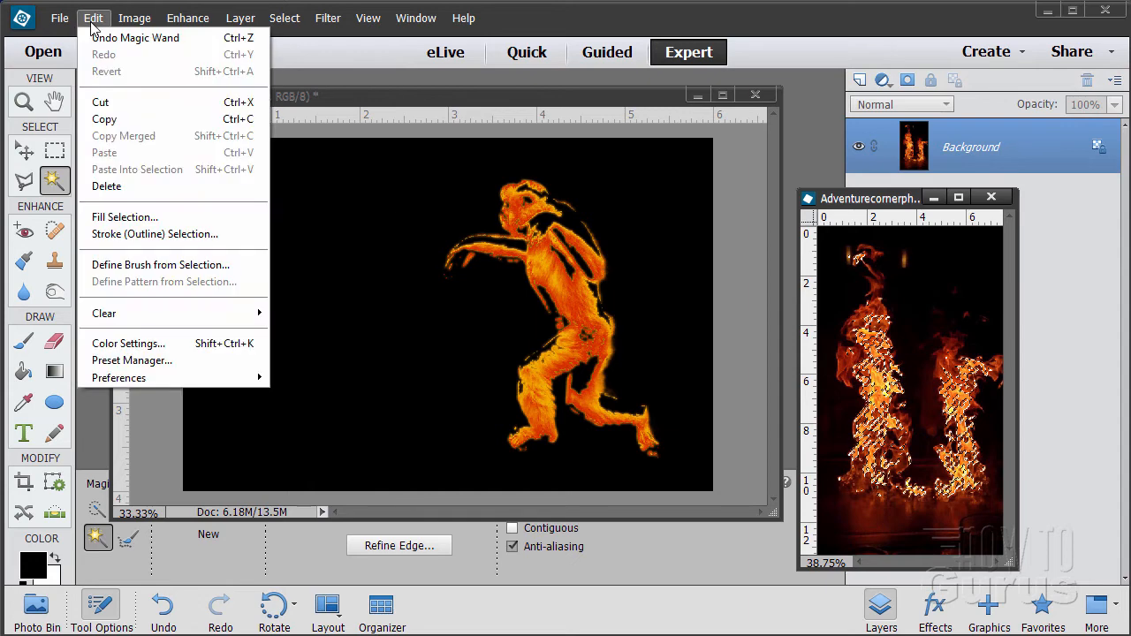
{"action": "left_click", "coordinate": [134, 118]}
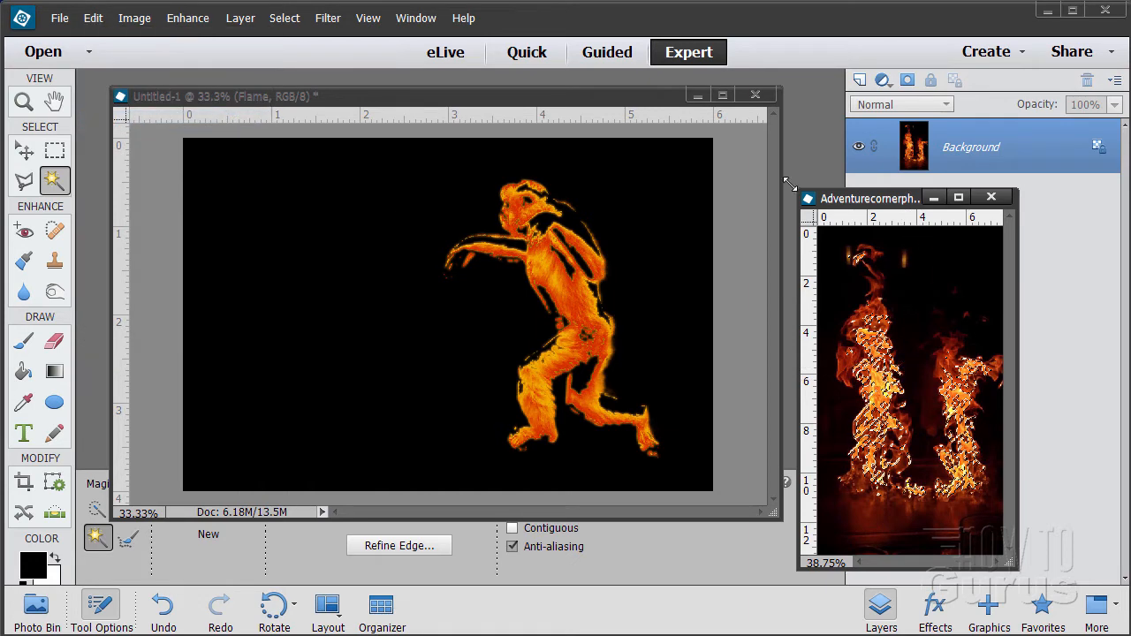
Paste the copied flames into the empty Flame layer of the monkey document.
{"action": "left_click", "coordinate": [548, 101]}
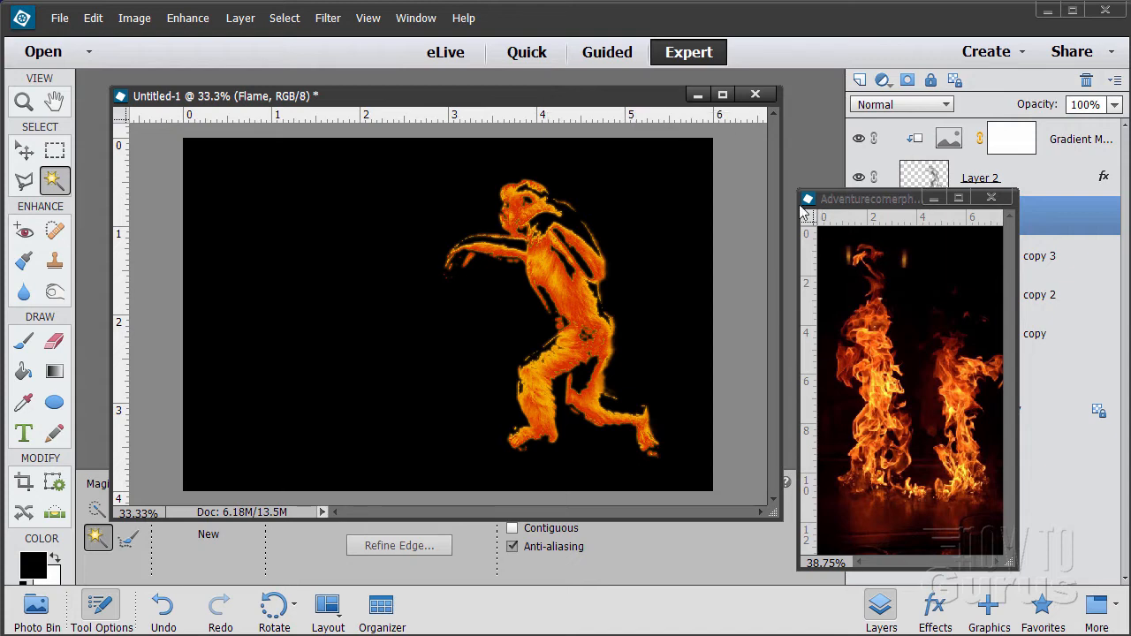
{"action": "left_click_drag", "start_coordinate": [843, 206], "coordinate": [684, 231]}
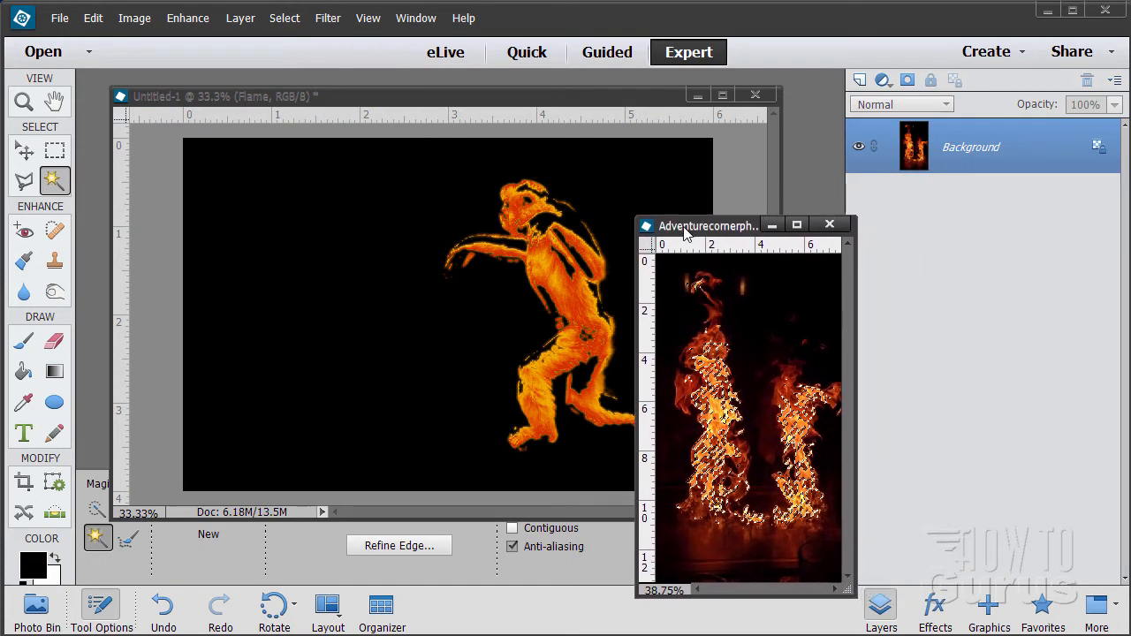
{"action": "left_click", "coordinate": [540, 103]}
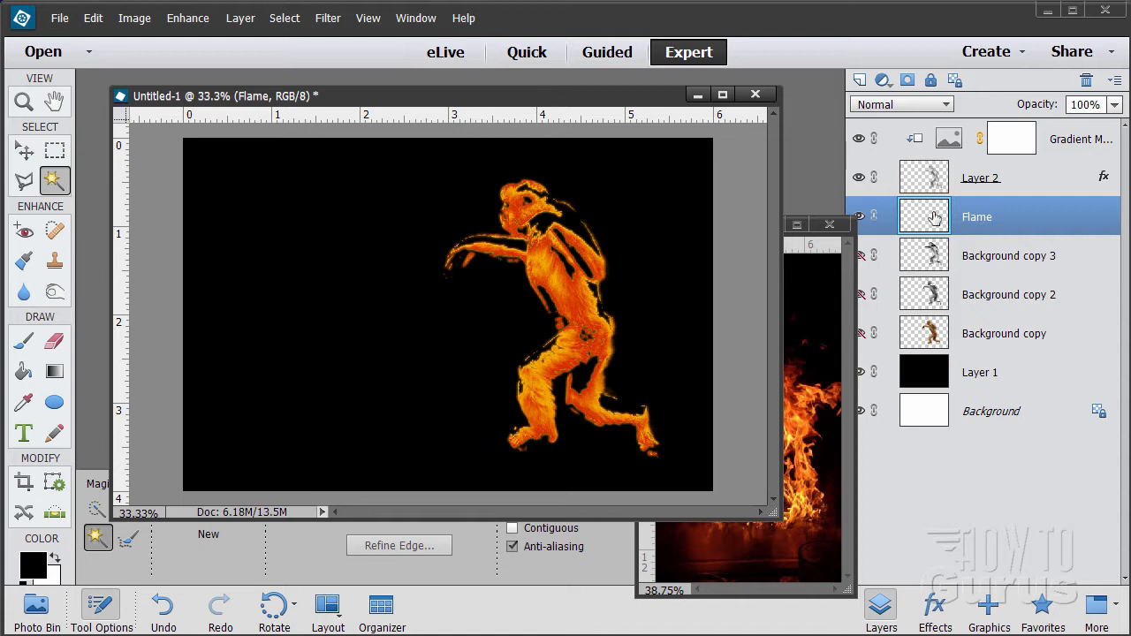
{"action": "left_click", "coordinate": [93, 17]}
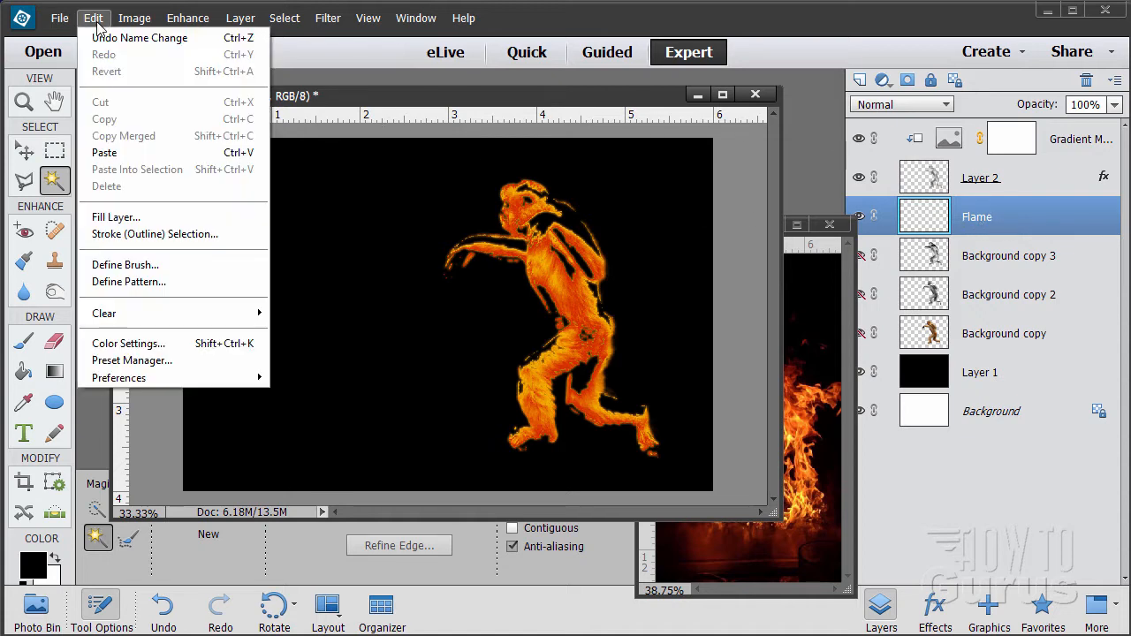
{"action": "left_click", "coordinate": [132, 153]}
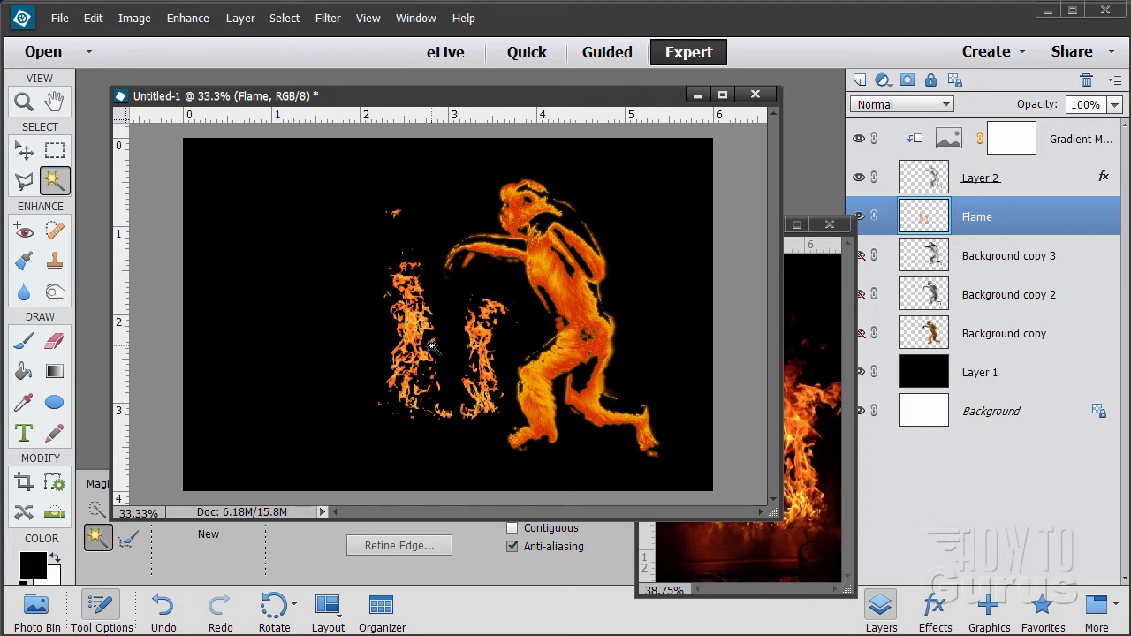
Set up a Gaussian Blur with a 2.5-pixel radius on the Flame layer.
{"action": "key", "text": "v"}
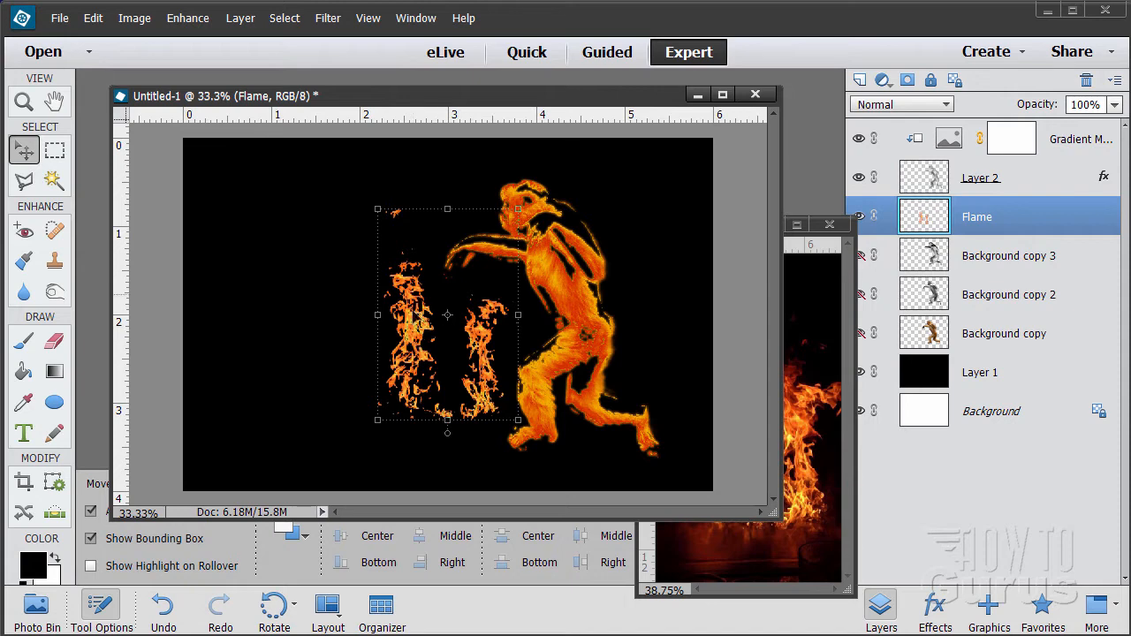
{"action": "left_click", "coordinate": [327, 18]}
{"action": "mouse_move", "coordinate": [358, 153]}
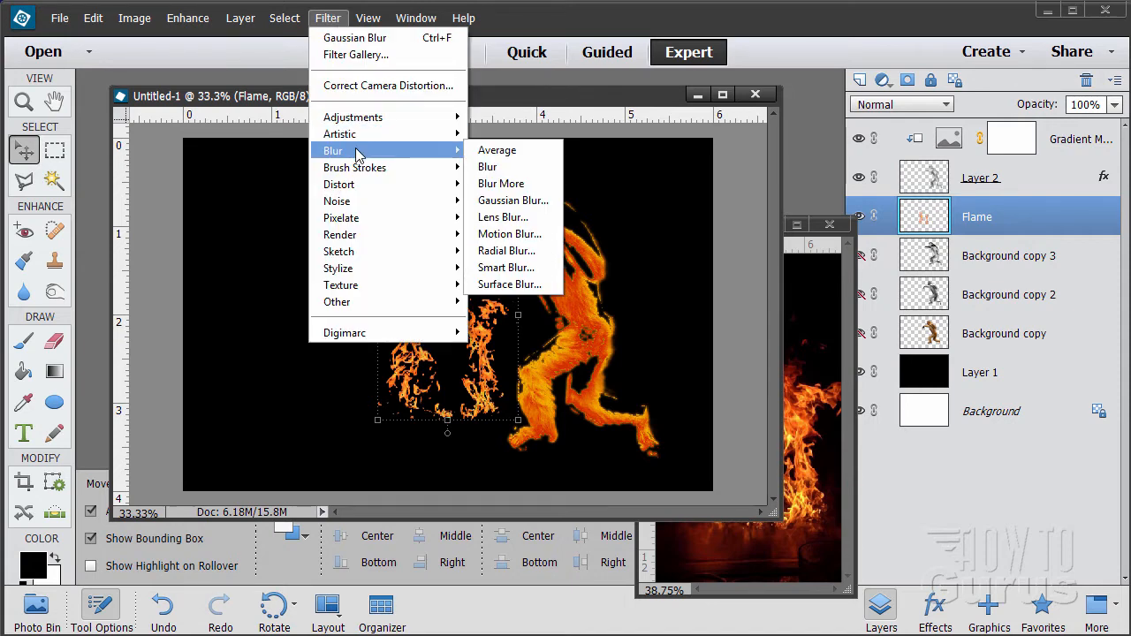
{"action": "left_click", "coordinate": [510, 200]}
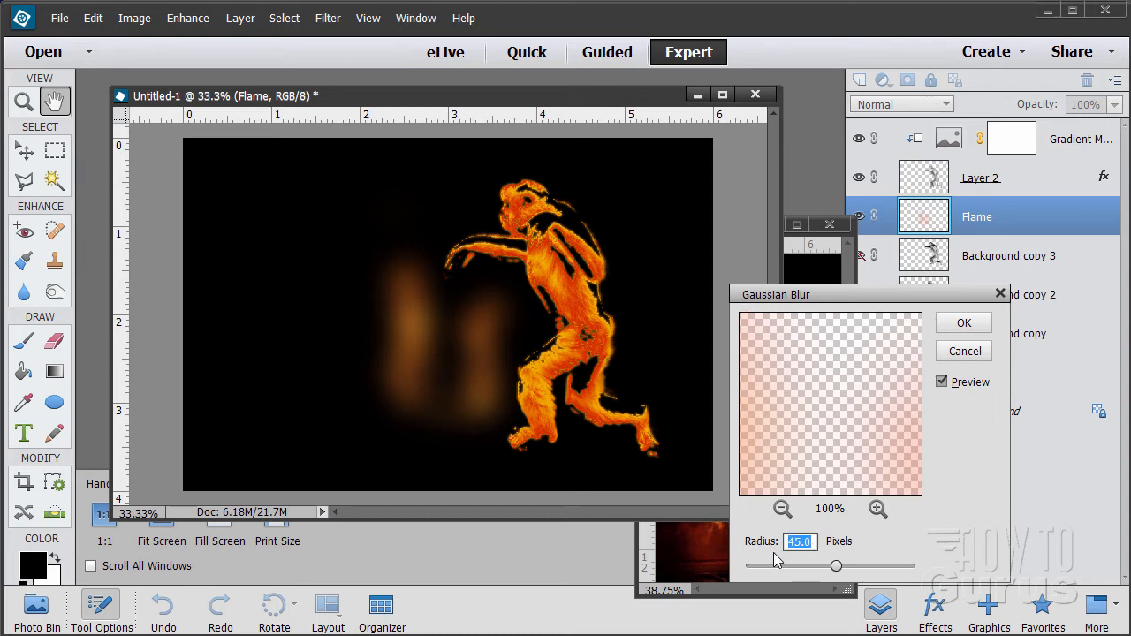
{"action": "type", "text": "2.5"}
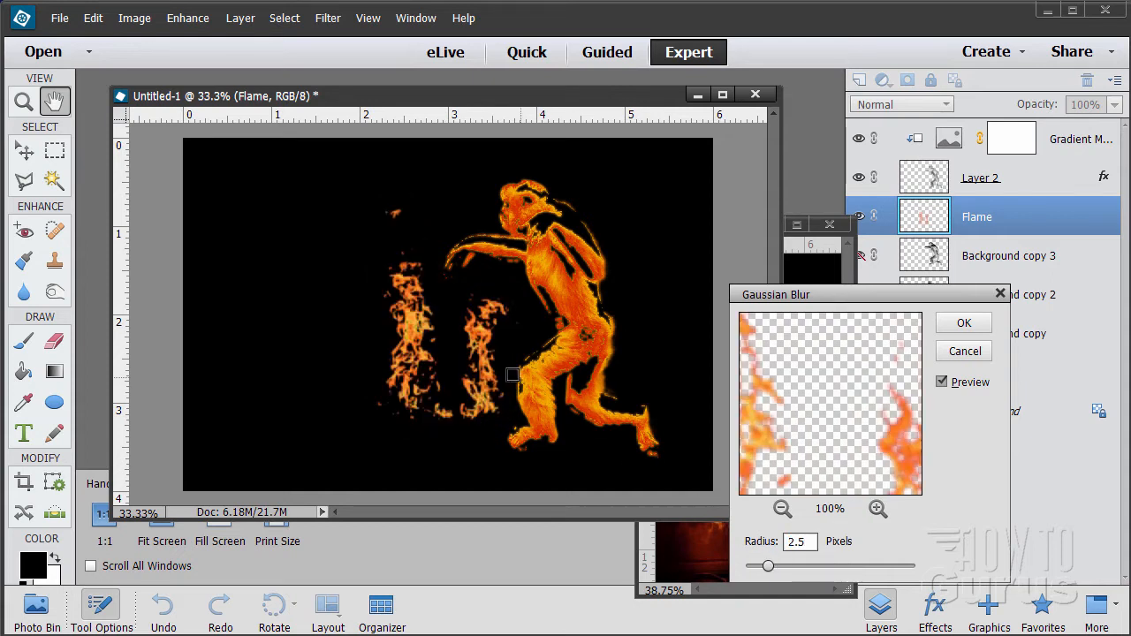
Compare the flames with and without the blur by toggling the preview, then apply the Gaussian Blur.
{"action": "left_click", "coordinate": [942, 382]}
{"action": "left_click", "coordinate": [942, 382]}
{"action": "left_click", "coordinate": [942, 383]}
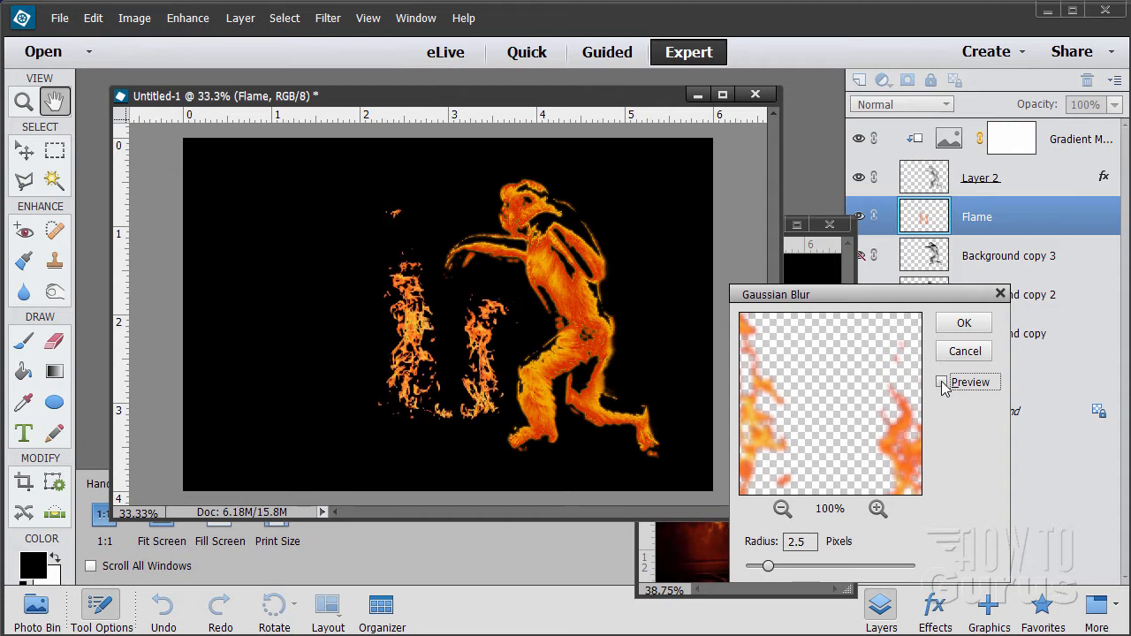
{"action": "left_click", "coordinate": [943, 386]}
{"action": "left_click", "coordinate": [943, 385]}
{"action": "left_click", "coordinate": [943, 385]}
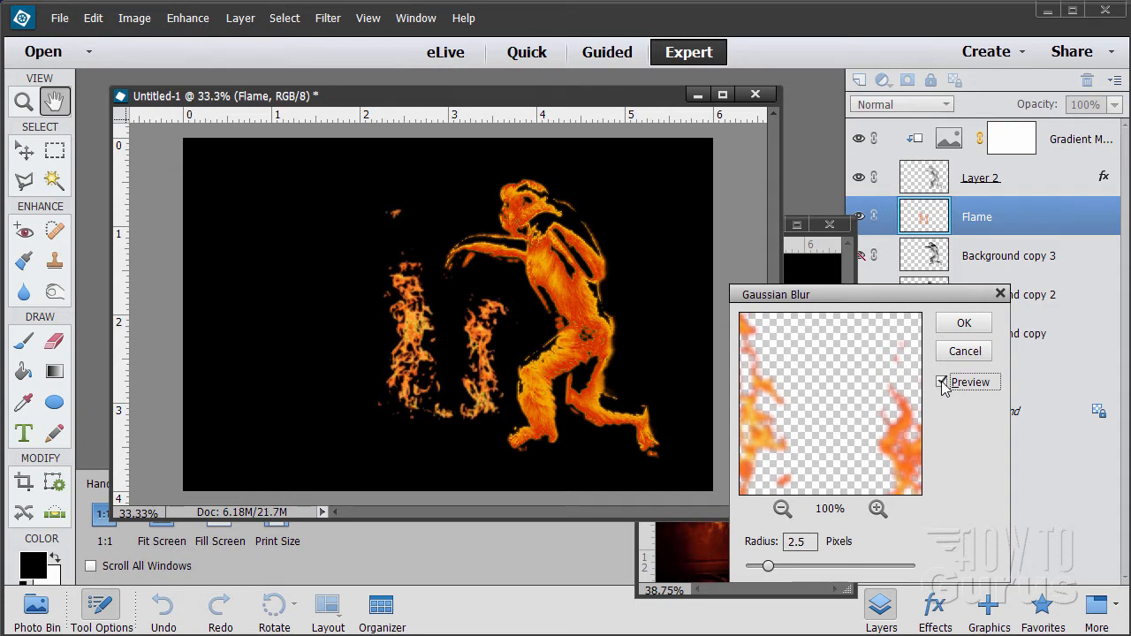
{"action": "left_click", "coordinate": [964, 323]}
Move the flames behind the monkey's hips and back leg.
{"action": "key", "text": "v"}
{"action": "left_click_drag", "start_coordinate": [418, 365], "coordinate": [644, 417]}
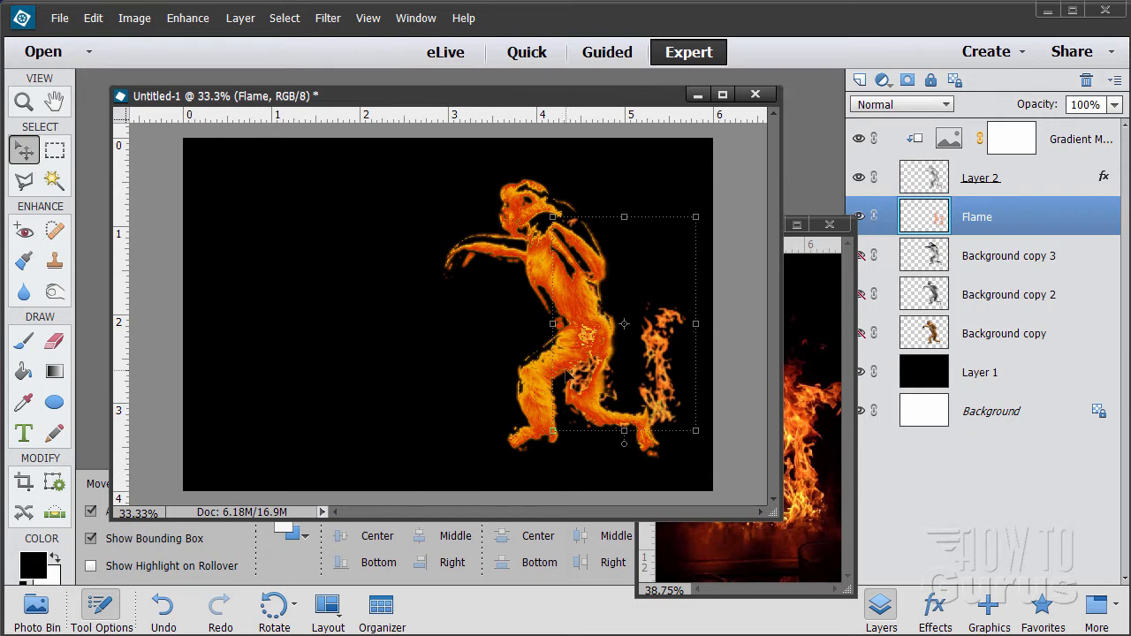
Duplicate the Flame layer as a hidden spare, and erase the flame column behind the monkey's back foot from the original layer.
{"action": "left_click", "coordinate": [55, 343]}
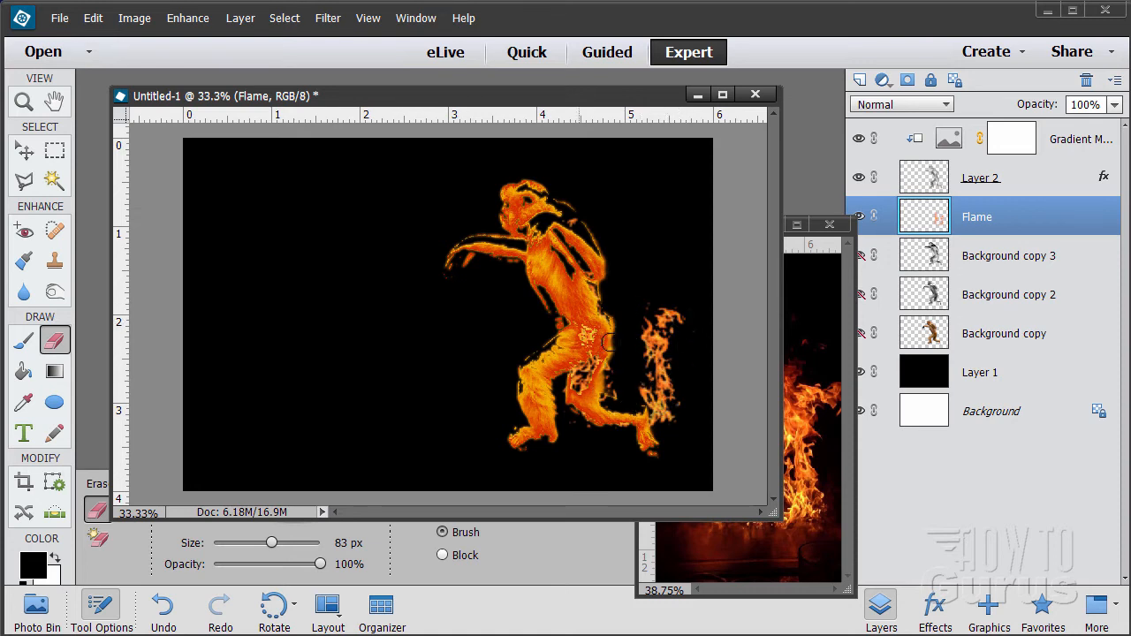
{"action": "left_click_drag", "start_coordinate": [998, 219], "coordinate": [862, 79]}
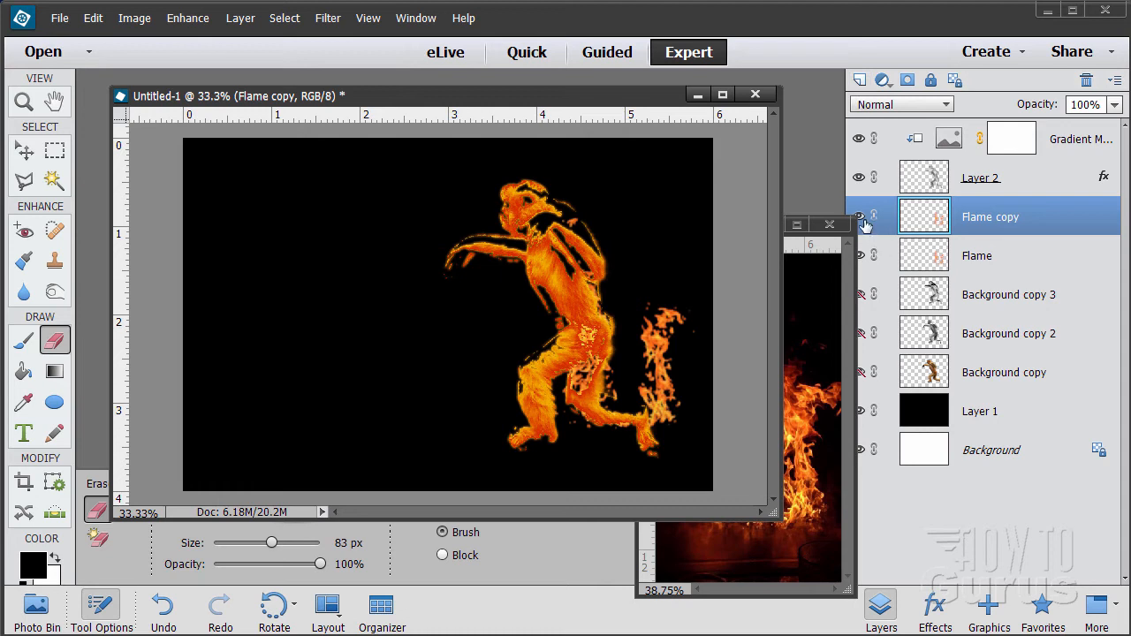
{"action": "left_click", "coordinate": [861, 217]}
{"action": "left_click", "coordinate": [1020, 260]}
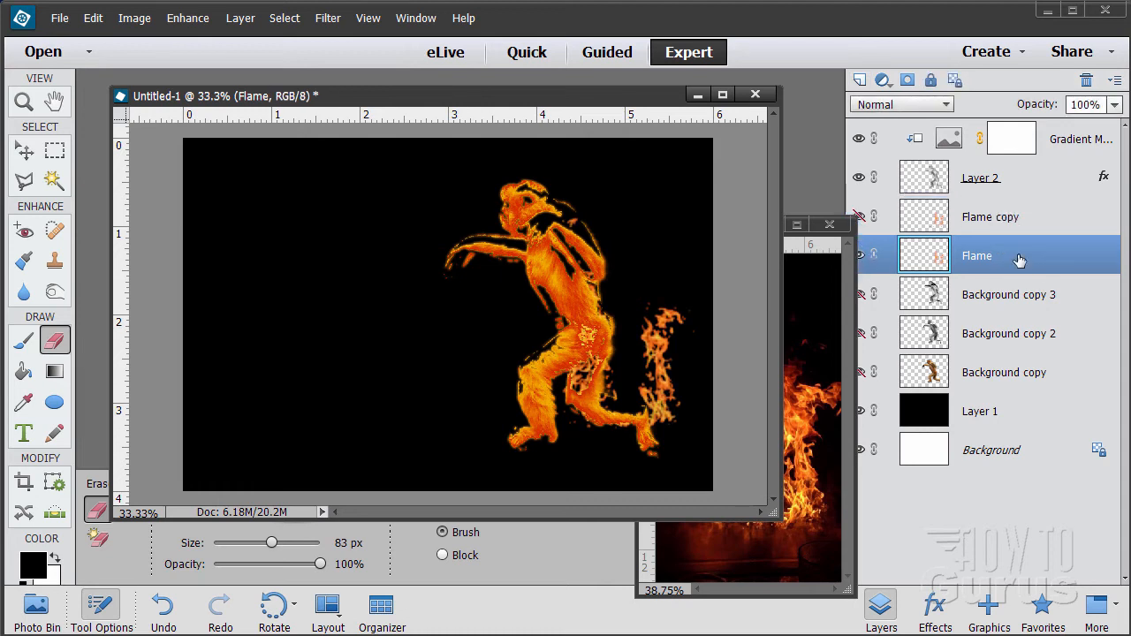
{"action": "mouse_move", "coordinate": [692, 334]}
{"action": "left_mouse_down"}
{"action": "mouse_move", "coordinate": [654, 354]}
{"action": "mouse_move", "coordinate": [658, 312]}
{"action": "mouse_move", "coordinate": [689, 327]}
{"action": "mouse_move", "coordinate": [639, 395]}
{"action": "mouse_move", "coordinate": [687, 412]}
{"action": "left_mouse_up"}
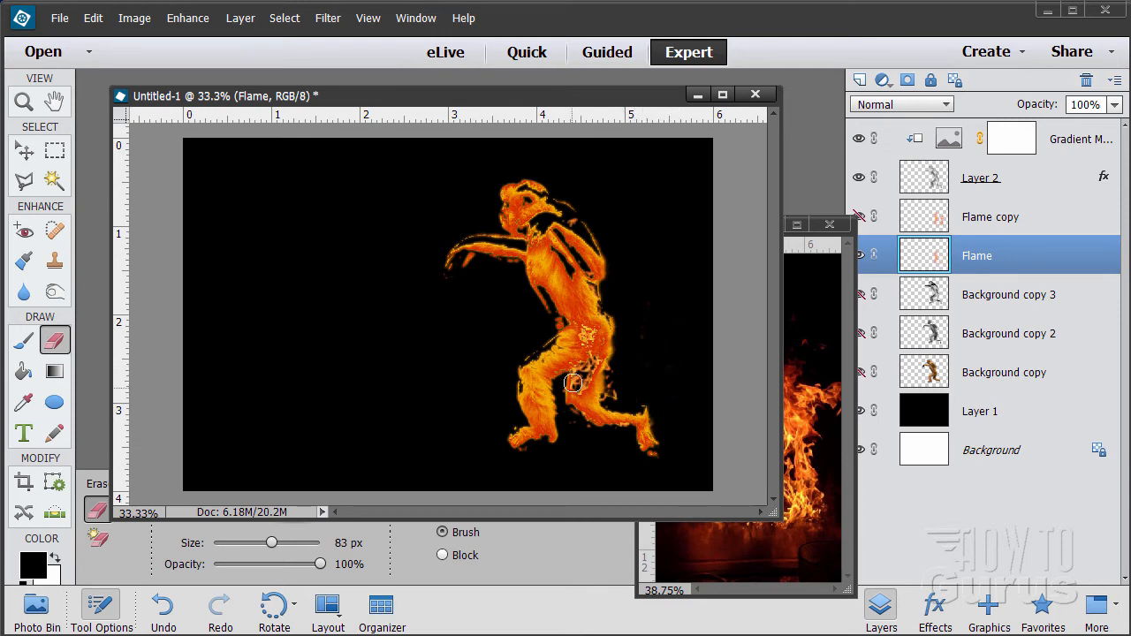
Show the Flame copy layer and move its flames up behind the monkey's back and shoulders.
{"action": "left_click", "coordinate": [27, 151]}
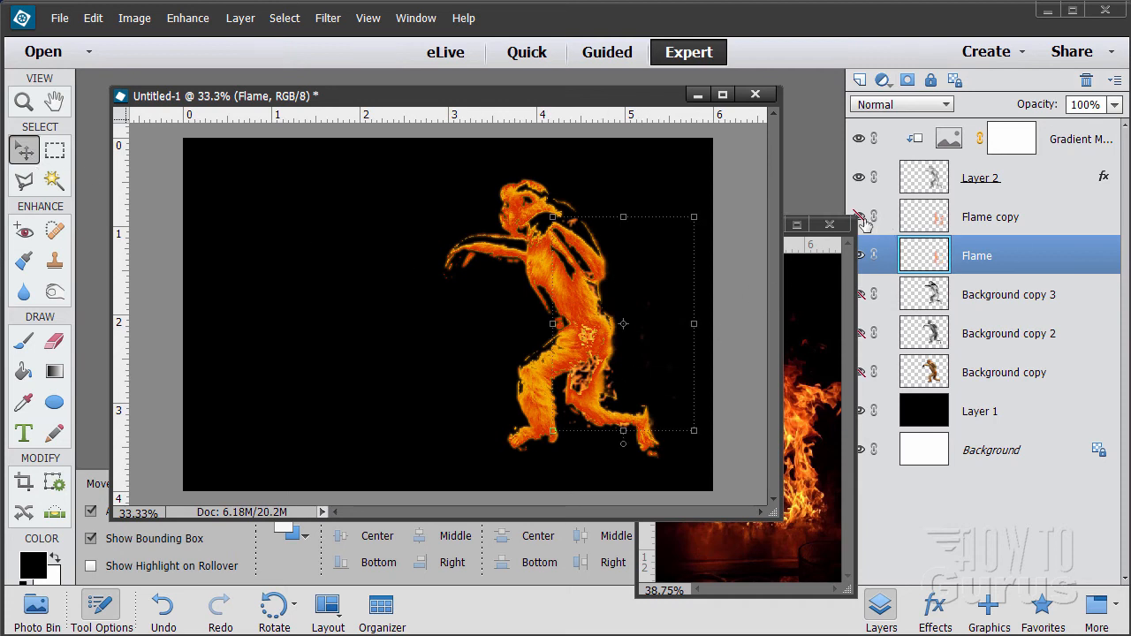
{"action": "left_click", "coordinate": [863, 219]}
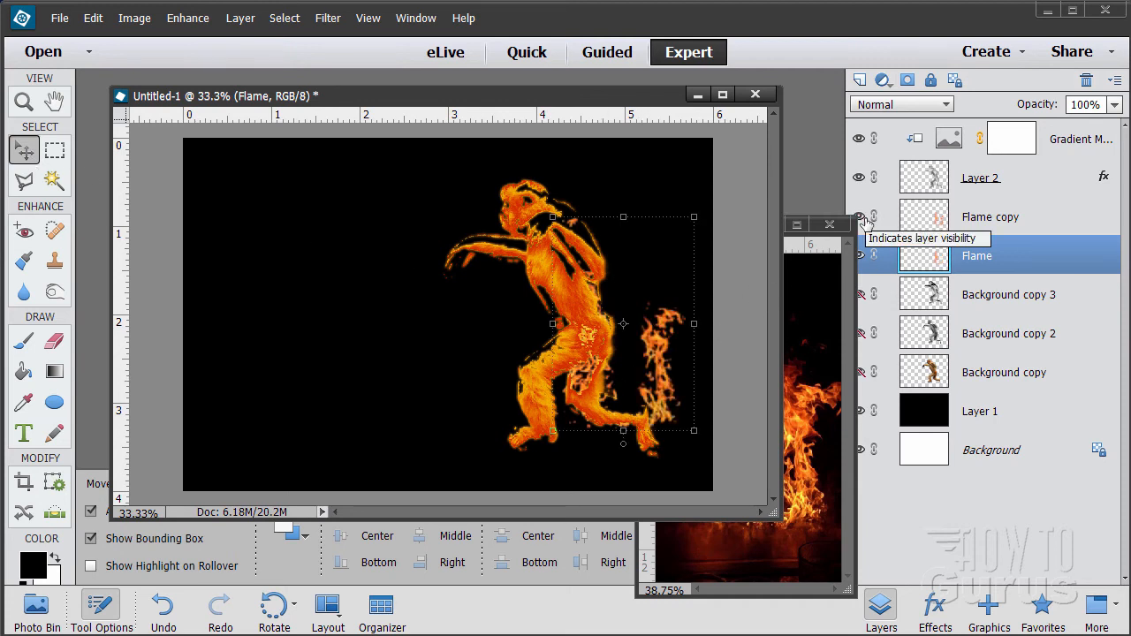
{"action": "left_click", "coordinate": [935, 224]}
{"action": "left_click_drag", "start_coordinate": [664, 395], "coordinate": [638, 332]}
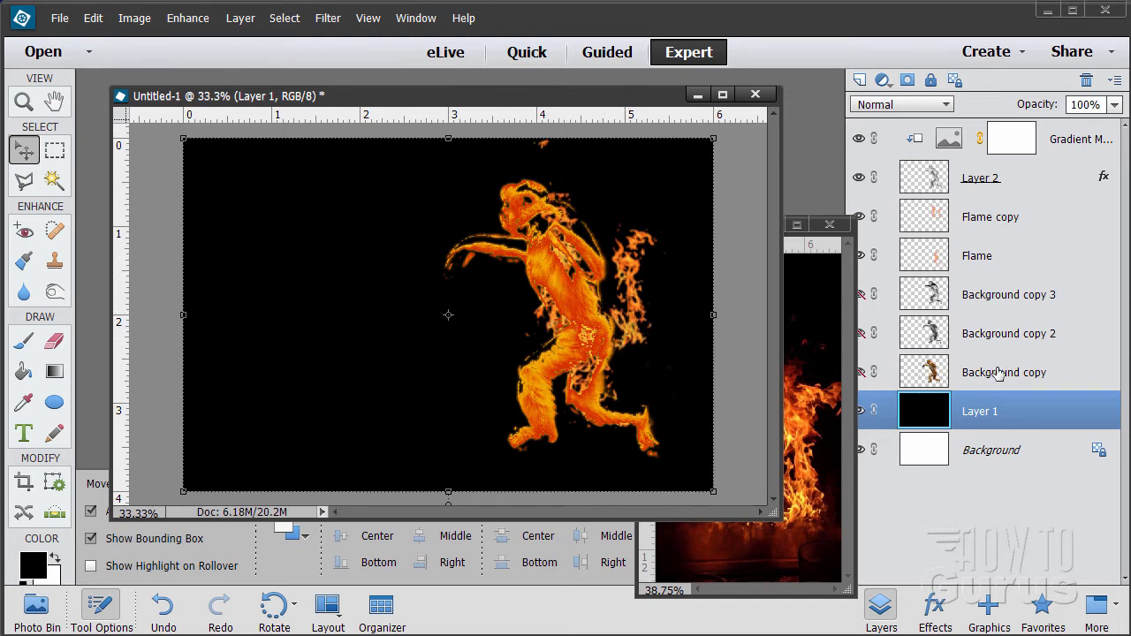
Duplicate the Flame copy layer and hide the new duplicate.
{"action": "left_click", "coordinate": [1030, 220]}
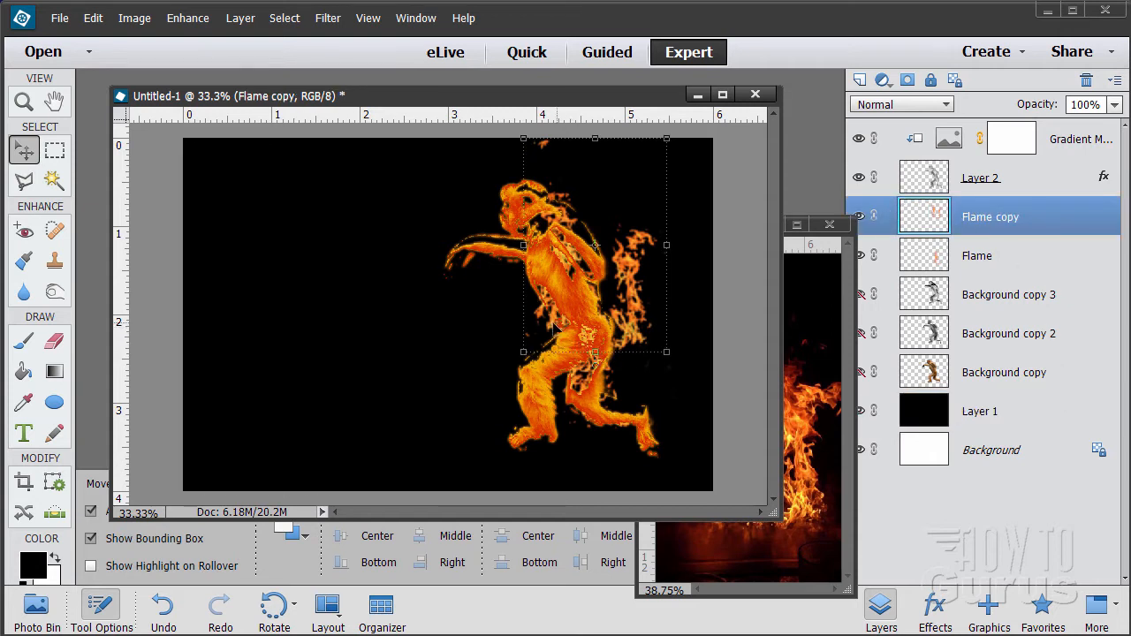
{"action": "left_click_drag", "start_coordinate": [924, 221], "coordinate": [859, 80]}
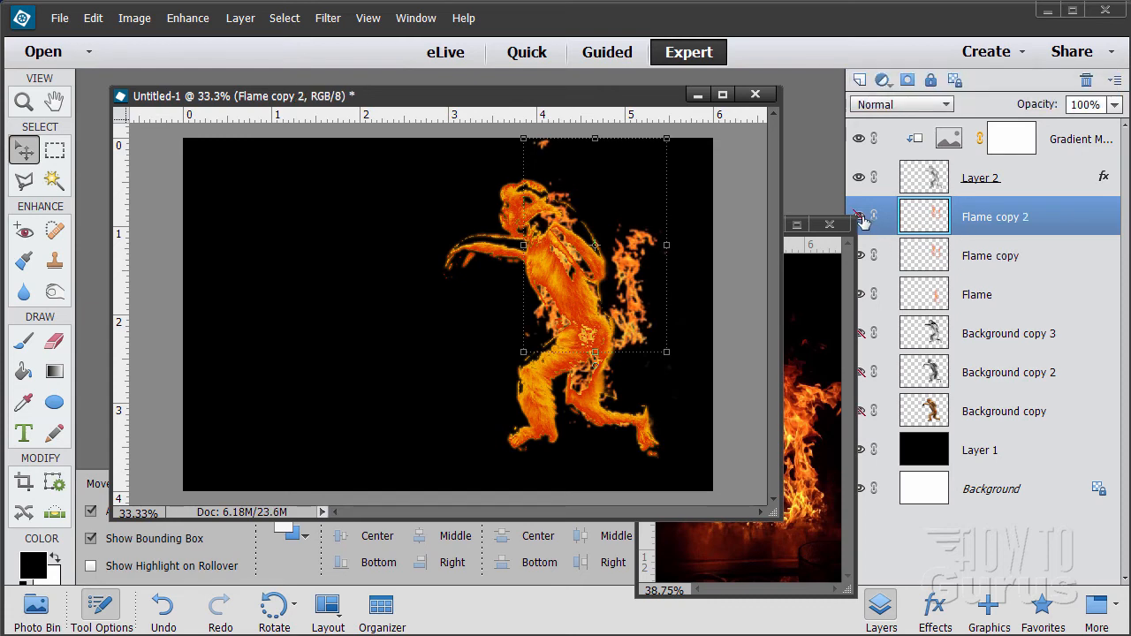
{"action": "left_click", "coordinate": [860, 217]}
{"action": "left_click", "coordinate": [772, 583]}
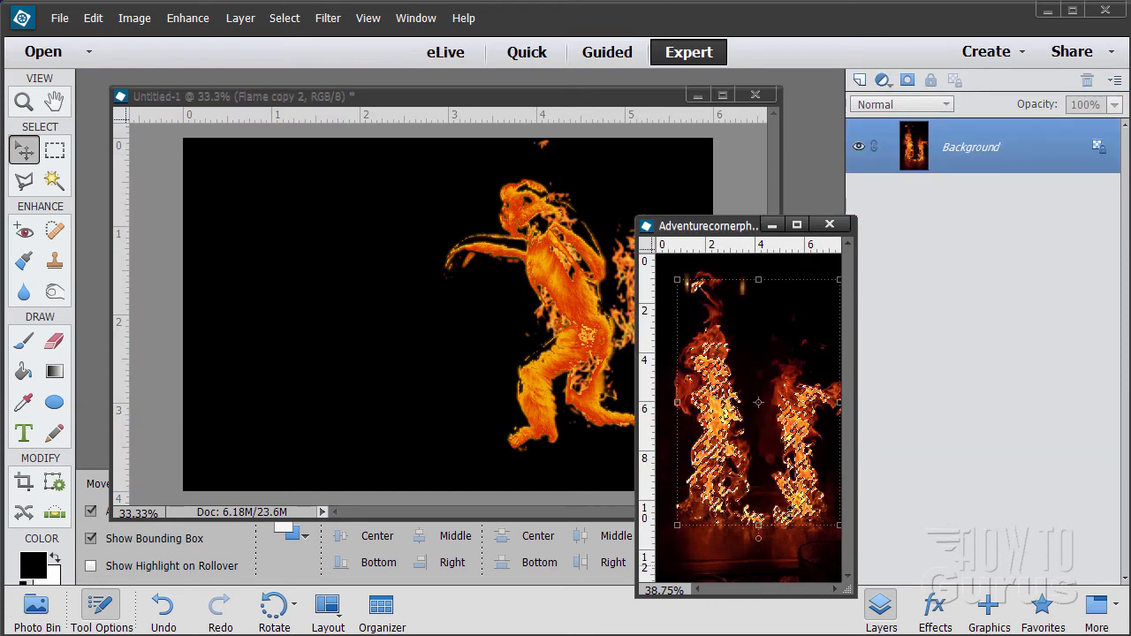
{"action": "left_click_drag", "start_coordinate": [739, 232], "coordinate": [703, 239]}
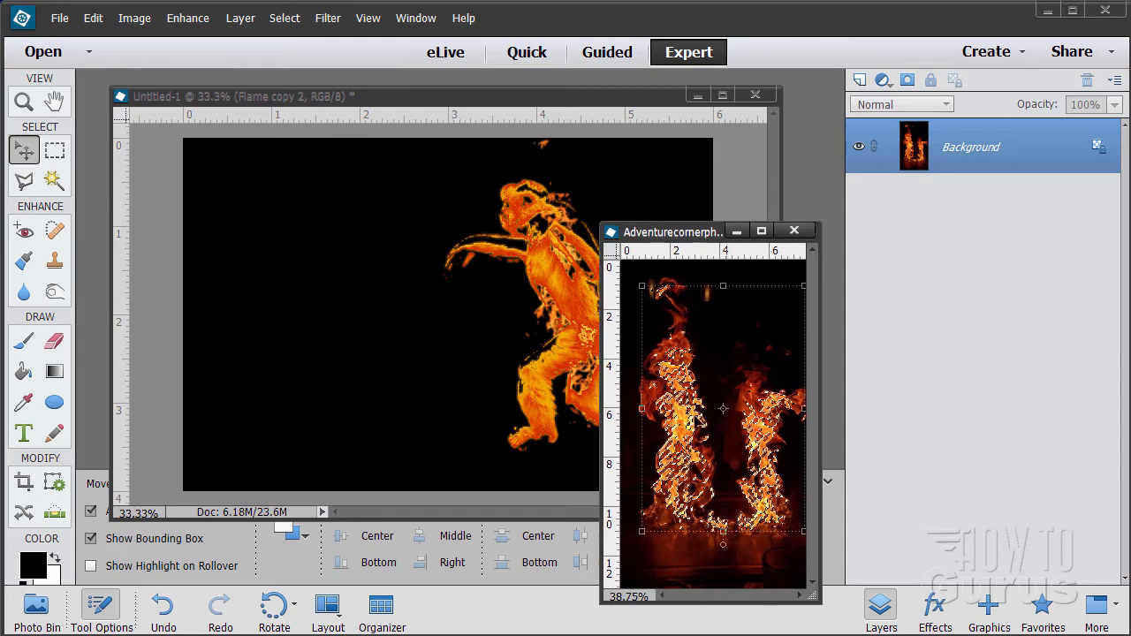
{"action": "left_click", "coordinate": [641, 105]}
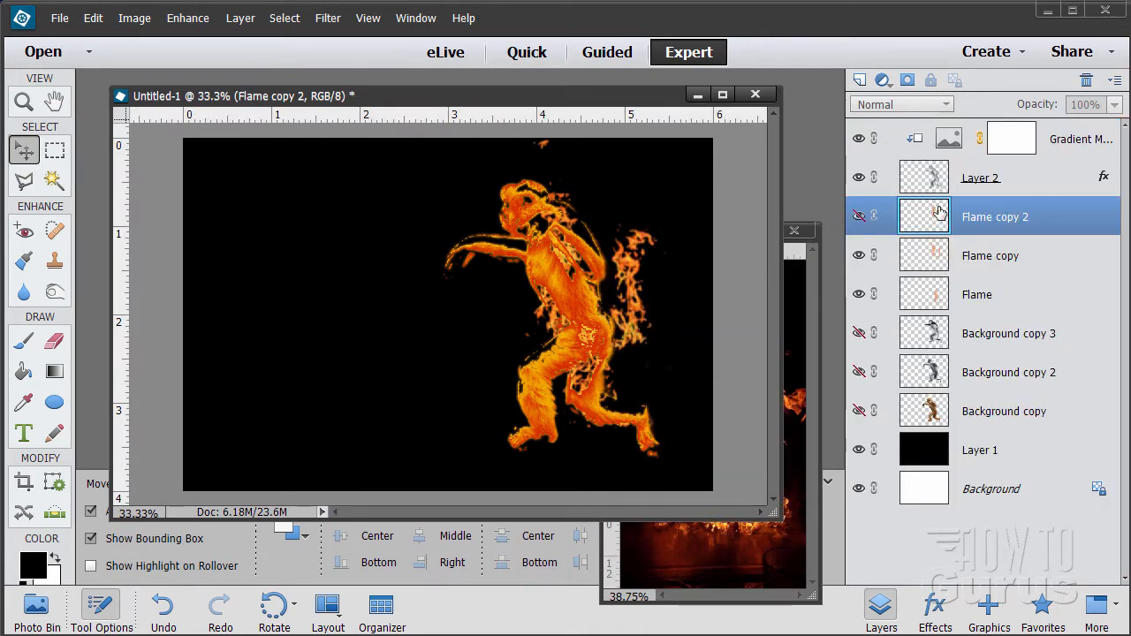
Erase the stray flame in front of the monkey's waist on the Flame copy layer, and show Flame copy 2.
{"action": "left_click", "coordinate": [1032, 256]}
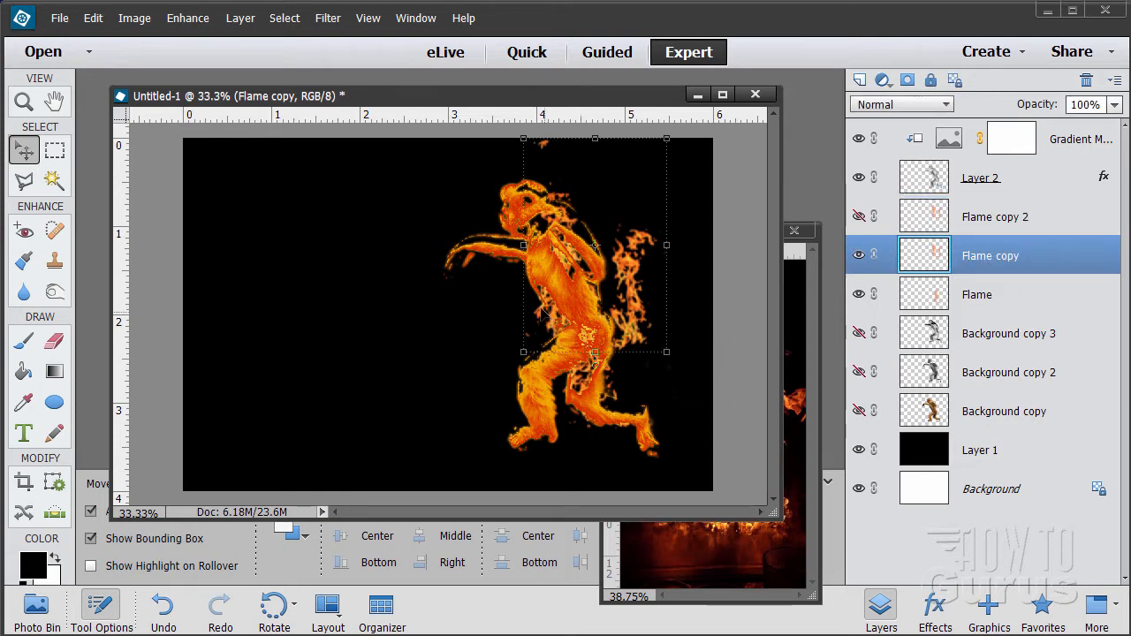
{"action": "left_click", "coordinate": [52, 343]}
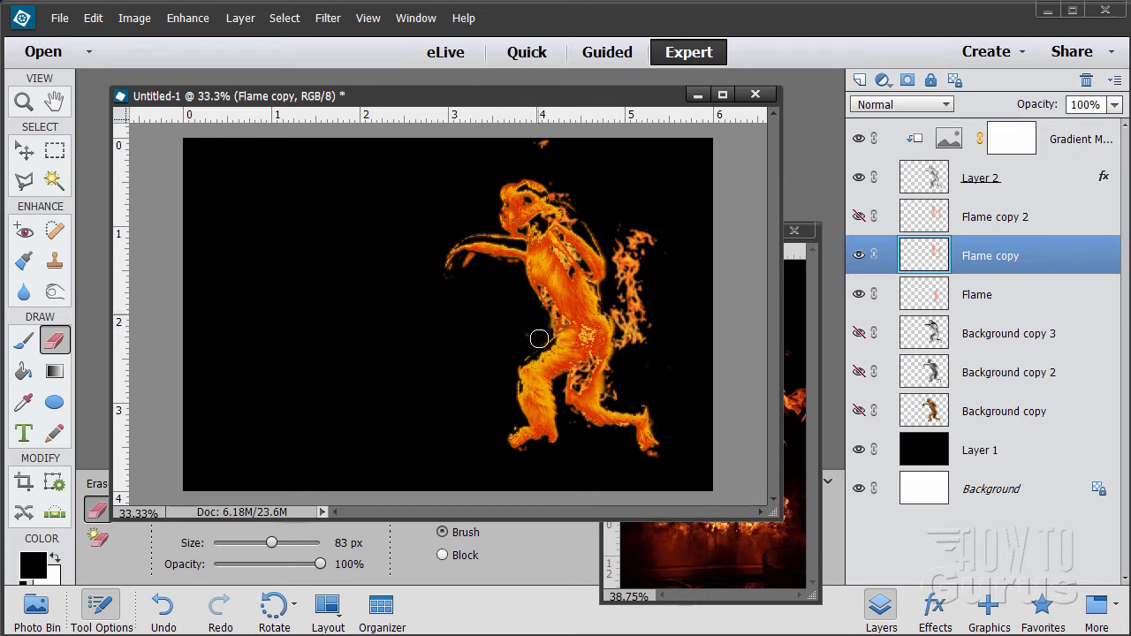
{"action": "left_click", "coordinate": [551, 331]}
{"action": "left_click", "coordinate": [858, 216]}
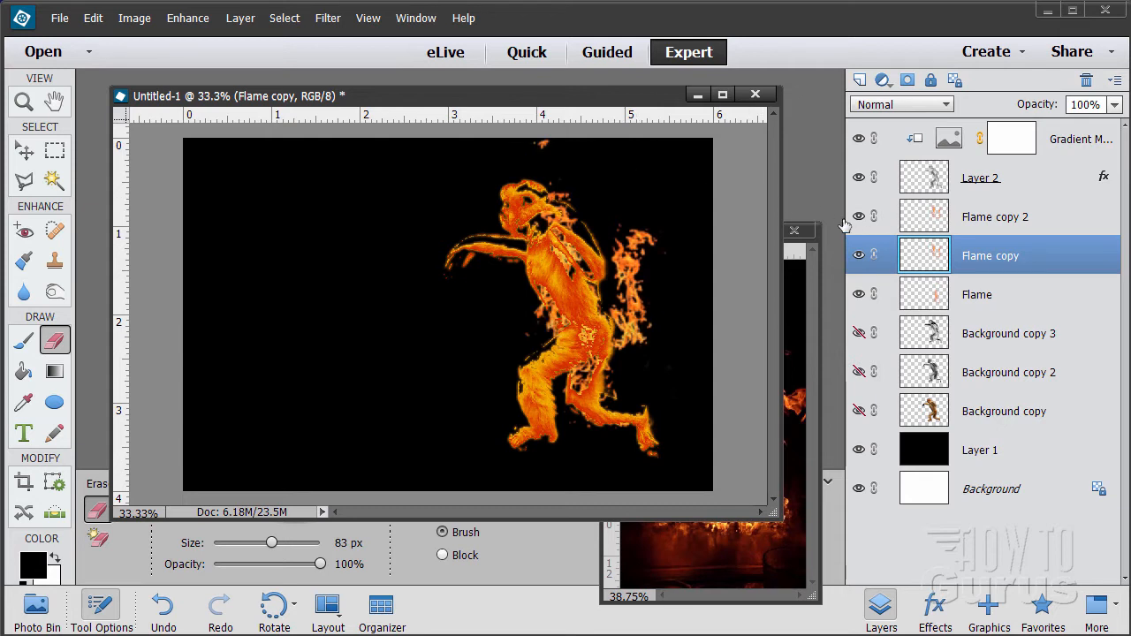
Stretch the Flame copy 2 layer horizontally away from the figure's back, past the canvas edge, and apply the transform.
{"action": "left_click", "coordinate": [24, 152]}
{"action": "left_click", "coordinate": [917, 220]}
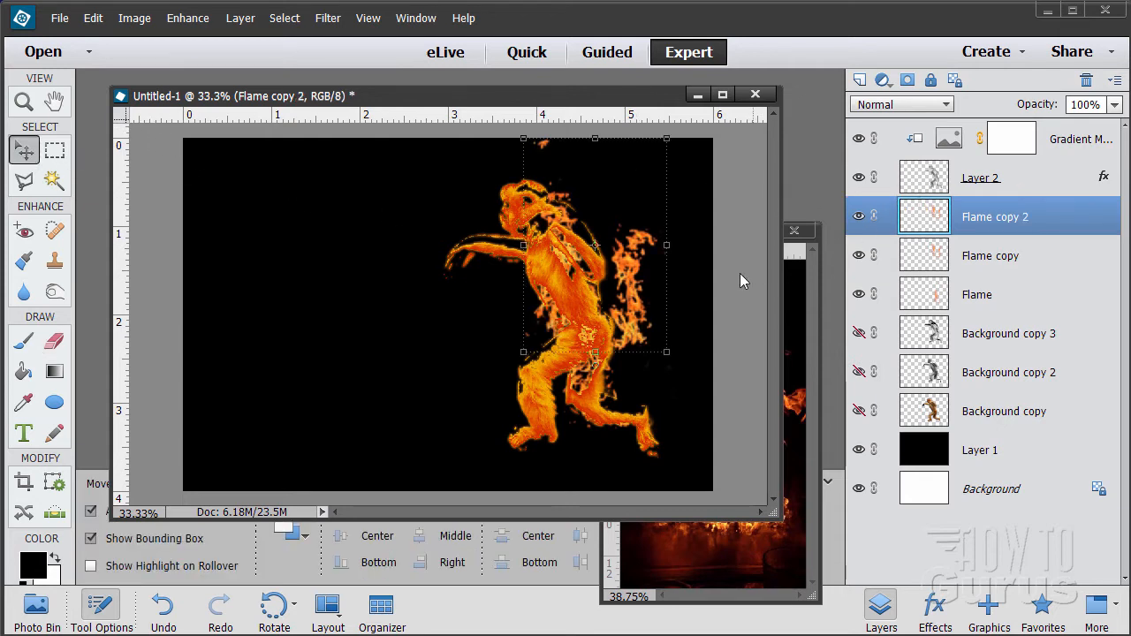
{"action": "left_click_drag", "start_coordinate": [666, 247], "coordinate": [758, 251]}
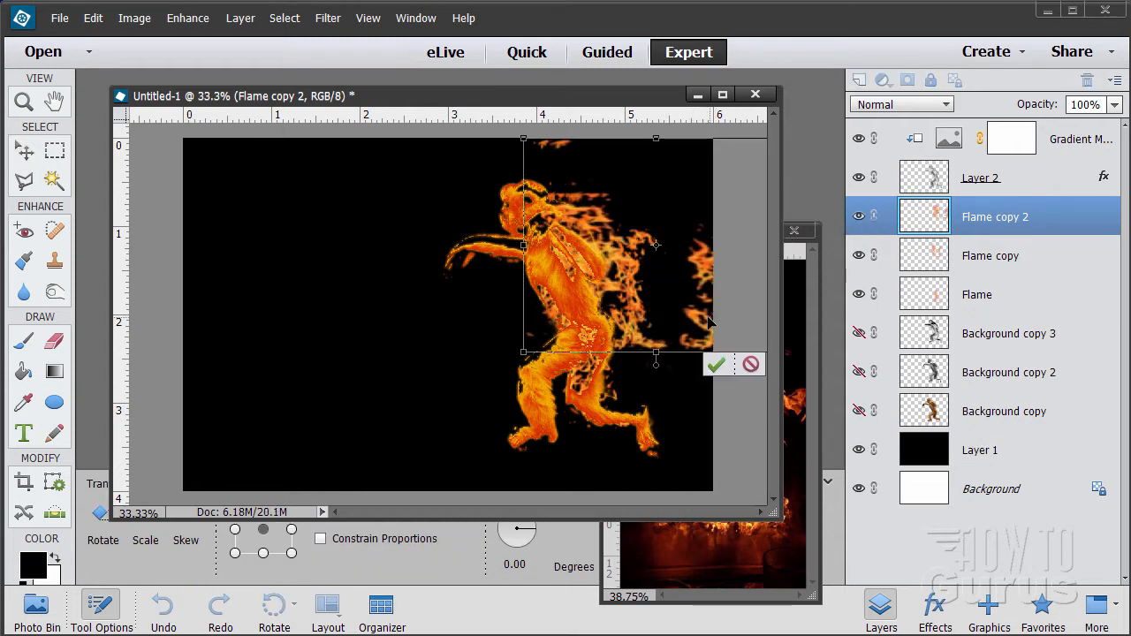
{"action": "left_click", "coordinate": [713, 362]}
Lock the black Layer 1 completely.
{"action": "mouse_move", "coordinate": [705, 325]}
{"action": "left_mouse_down"}
{"action": "mouse_move", "coordinate": [679, 336]}
{"action": "mouse_move", "coordinate": [706, 326]}
{"action": "left_mouse_up"}
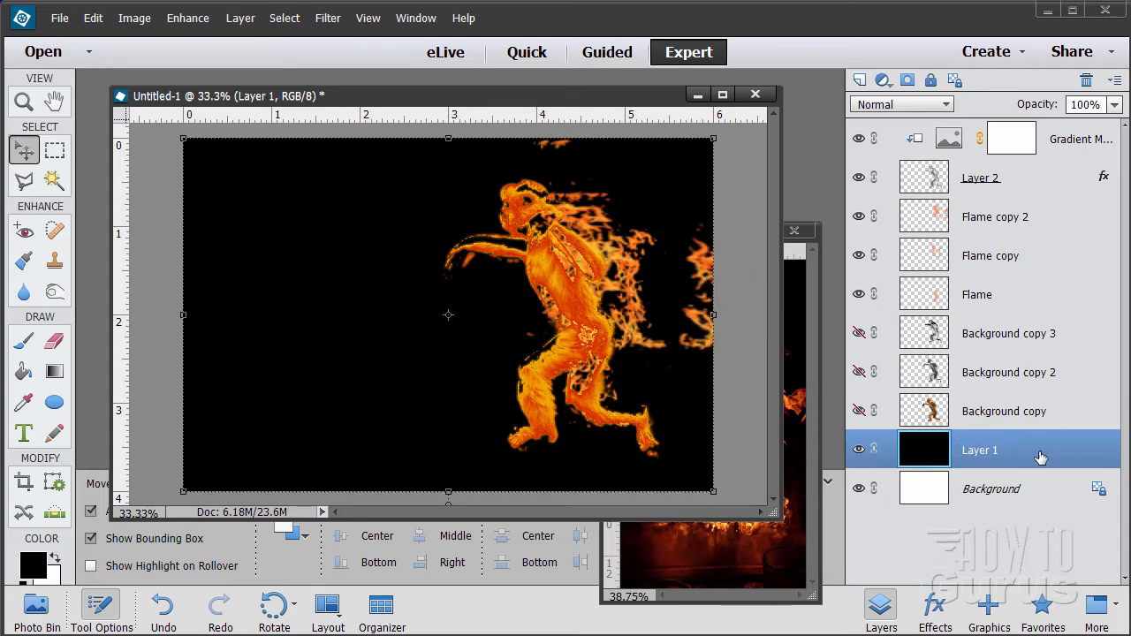
{"action": "left_click", "coordinate": [930, 80]}
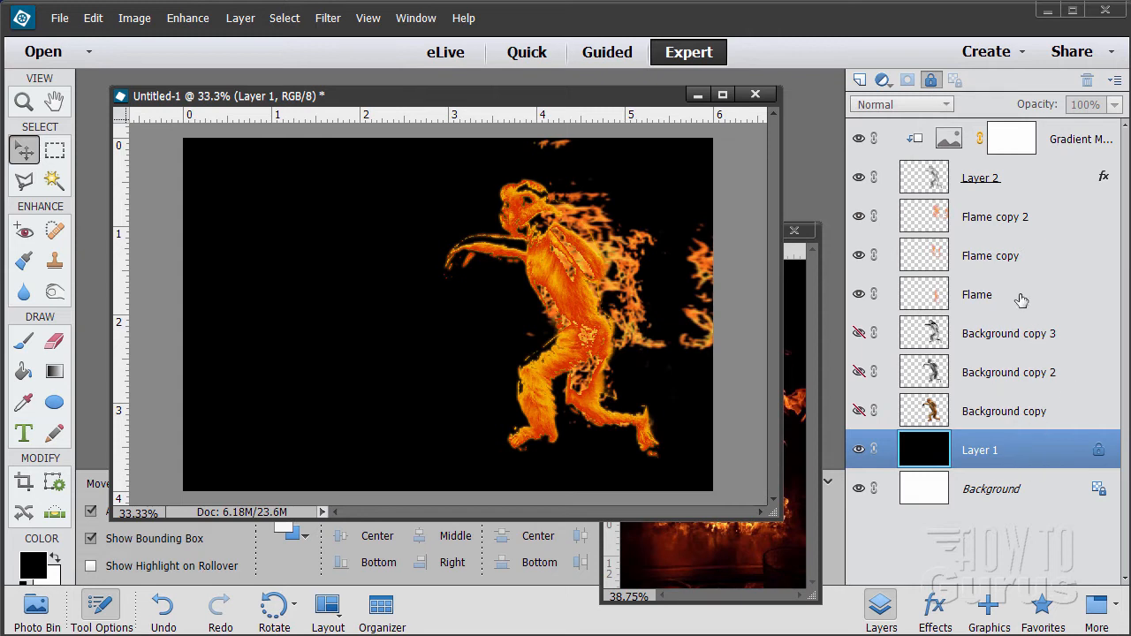
Move the Flame copy 2 flames over the figure's head and outstretched arm and rotate them about a quarter turn.
{"action": "left_click", "coordinate": [997, 215]}
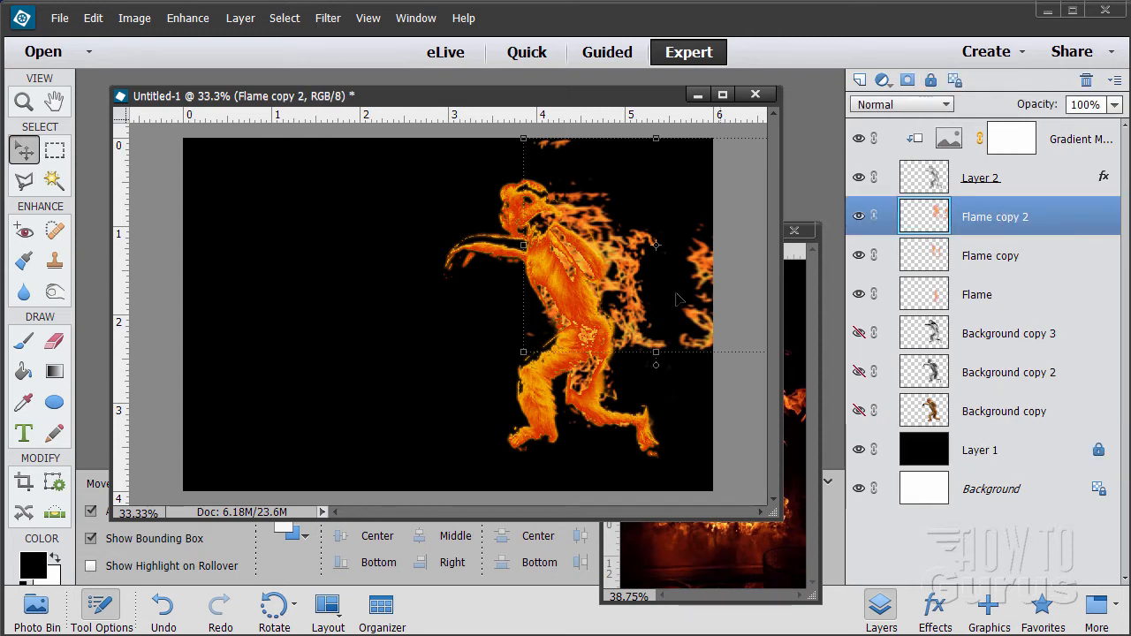
{"action": "mouse_move", "coordinate": [635, 271]}
{"action": "left_mouse_down"}
{"action": "mouse_move", "coordinate": [624, 272]}
{"action": "mouse_move", "coordinate": [636, 272]}
{"action": "left_mouse_up"}
{"action": "left_click", "coordinate": [1032, 224]}
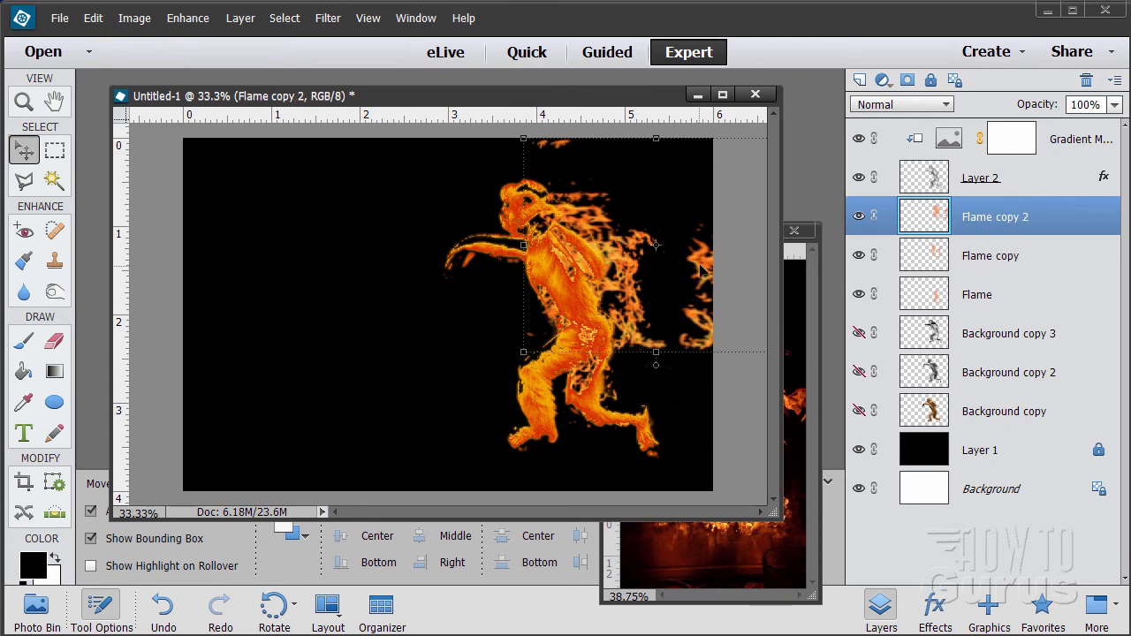
{"action": "left_click_drag", "start_coordinate": [707, 267], "coordinate": [637, 228]}
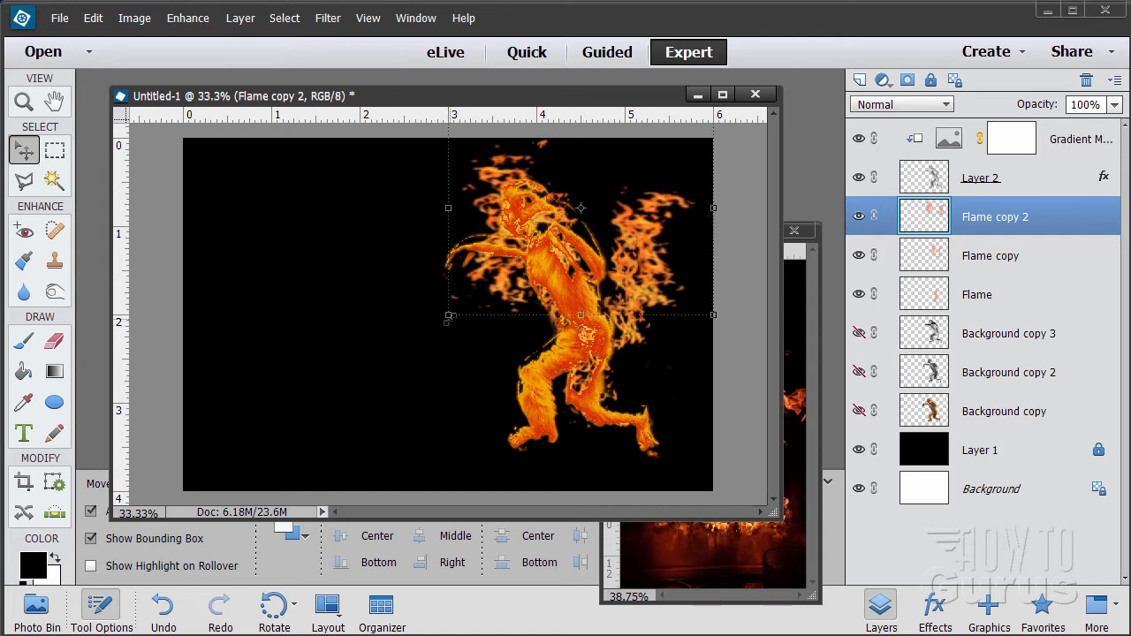
{"action": "left_click_drag", "start_coordinate": [446, 318], "coordinate": [582, 245]}
{"action": "left_click", "coordinate": [410, 308]}
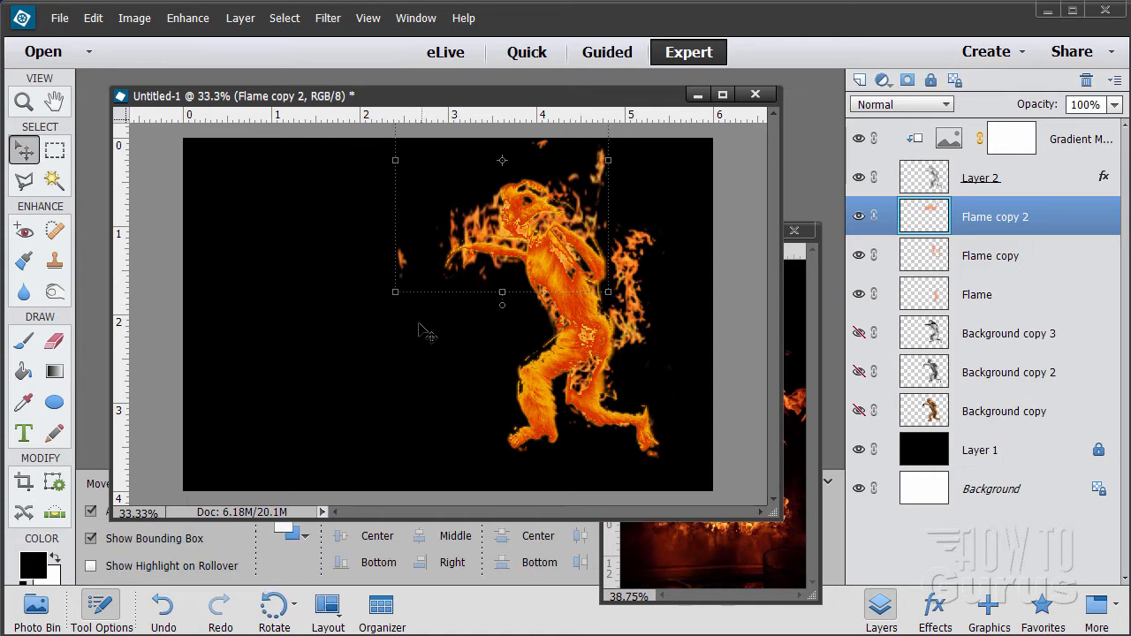
Erase the stray Flame copy 2 flames around the outstretched arm, face and head with the 83 px Eraser.
{"action": "left_click", "coordinate": [54, 341]}
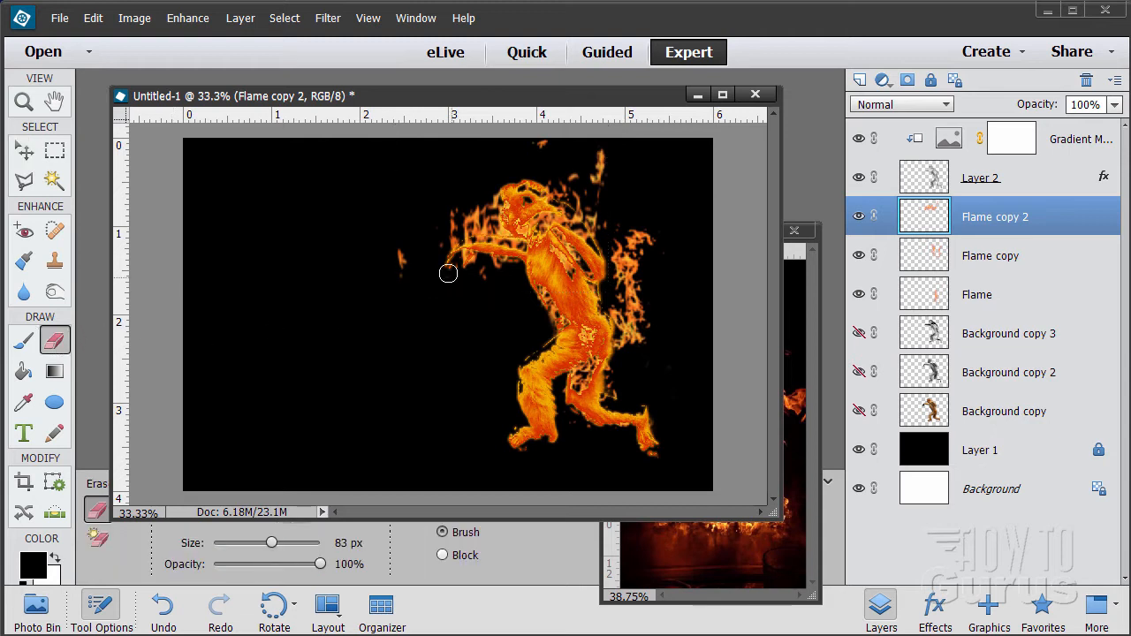
{"action": "left_click_drag", "start_coordinate": [410, 253], "coordinate": [406, 284]}
{"action": "left_click_drag", "start_coordinate": [486, 281], "coordinate": [437, 287]}
{"action": "mouse_move", "coordinate": [436, 236]}
{"action": "left_mouse_down"}
{"action": "mouse_move", "coordinate": [488, 226]}
{"action": "mouse_move", "coordinate": [445, 236]}
{"action": "mouse_move", "coordinate": [488, 209]}
{"action": "mouse_move", "coordinate": [493, 217]}
{"action": "mouse_move", "coordinate": [493, 197]}
{"action": "mouse_move", "coordinate": [456, 204]}
{"action": "mouse_move", "coordinate": [490, 216]}
{"action": "left_mouse_up"}
{"action": "mouse_move", "coordinate": [540, 170]}
{"action": "left_mouse_down"}
{"action": "mouse_move", "coordinate": [580, 188]}
{"action": "mouse_move", "coordinate": [625, 200]}
{"action": "mouse_move", "coordinate": [560, 216]}
{"action": "mouse_move", "coordinate": [628, 217]}
{"action": "mouse_move", "coordinate": [614, 236]}
{"action": "mouse_move", "coordinate": [582, 212]}
{"action": "left_mouse_up"}
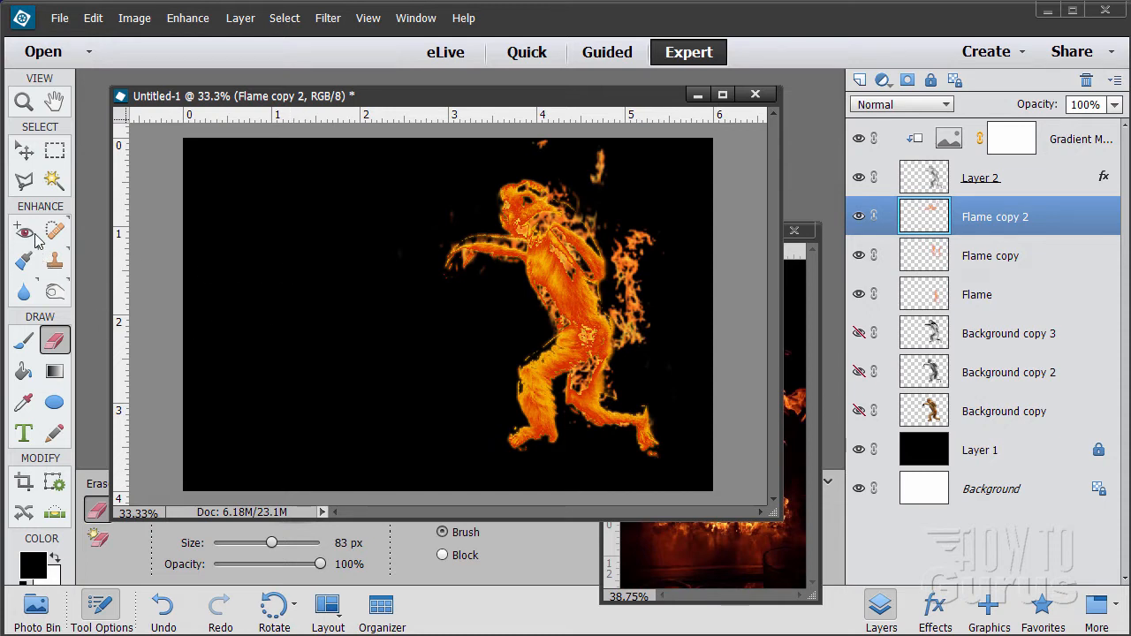
Select the Flame copy layer and toggle its visibility to check which flames it contributes.
{"action": "left_click", "coordinate": [24, 151]}
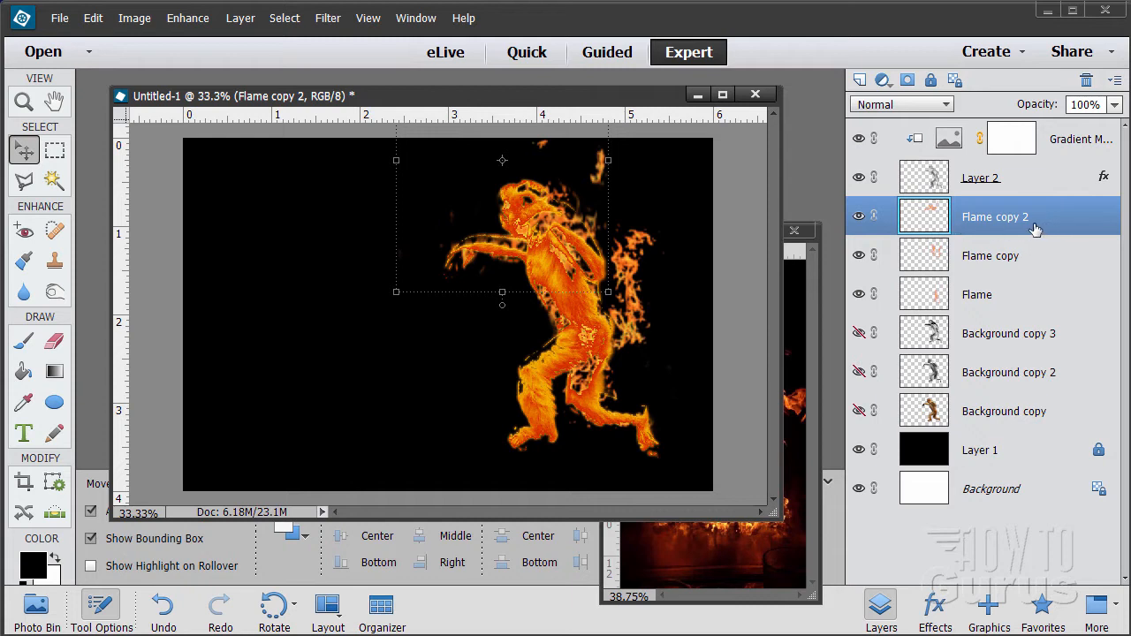
{"action": "left_click", "coordinate": [985, 271]}
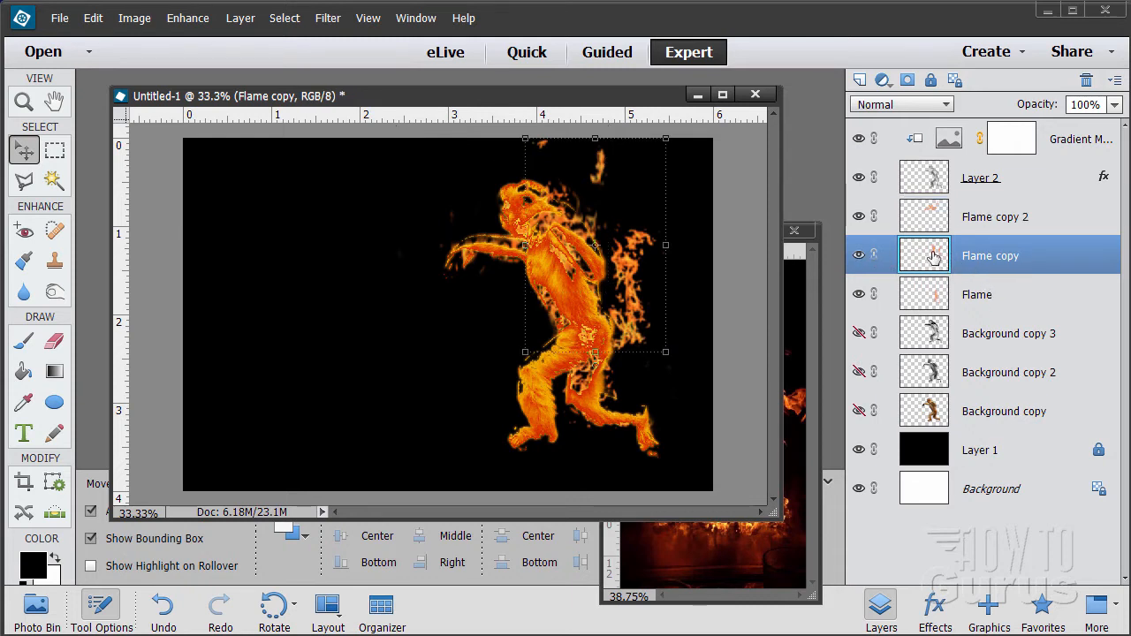
{"action": "left_click", "coordinate": [859, 256]}
{"action": "left_click", "coordinate": [859, 255]}
{"action": "left_click", "coordinate": [859, 255]}
{"action": "left_click", "coordinate": [859, 256]}
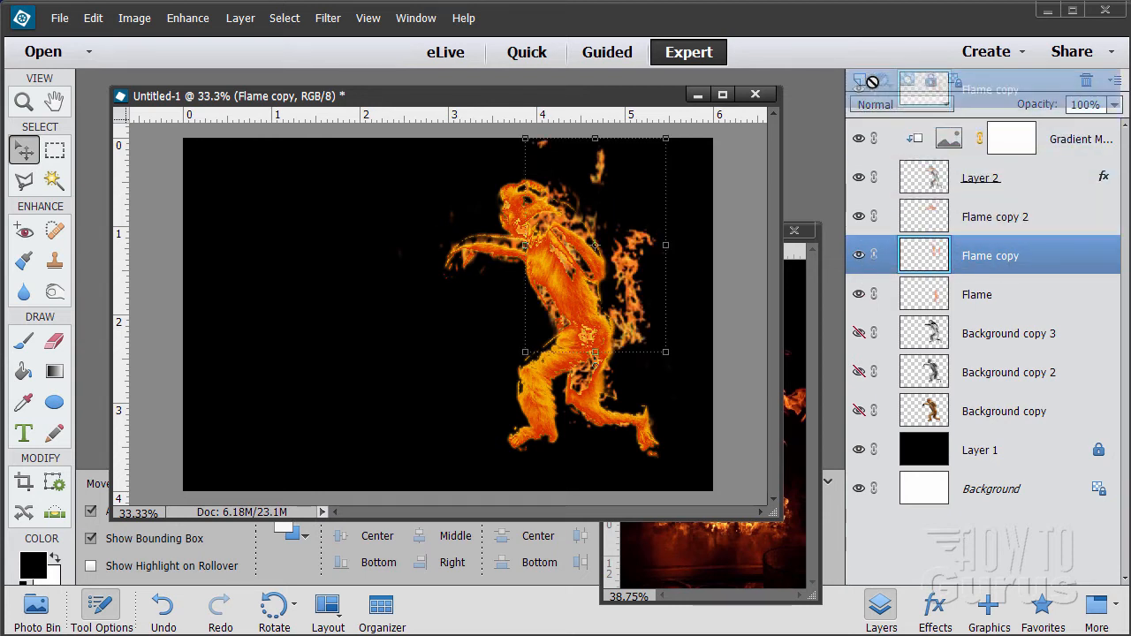
Duplicate the Flame copy layer, place the duplicate over the figure's rear leg and rotate it to about -73 degrees.
{"action": "key", "text": "ctrl+j"}
{"action": "left_click_drag", "start_coordinate": [645, 323], "coordinate": [694, 459]}
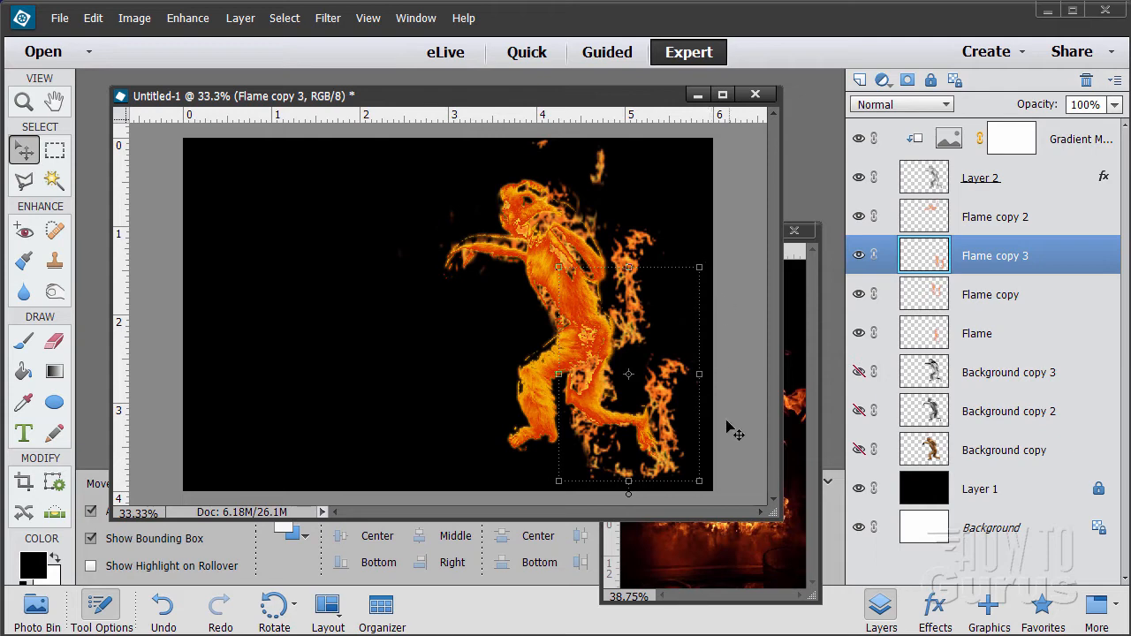
{"action": "left_click", "coordinate": [707, 486]}
{"action": "left_click_drag", "start_coordinate": [710, 488], "coordinate": [745, 338]}
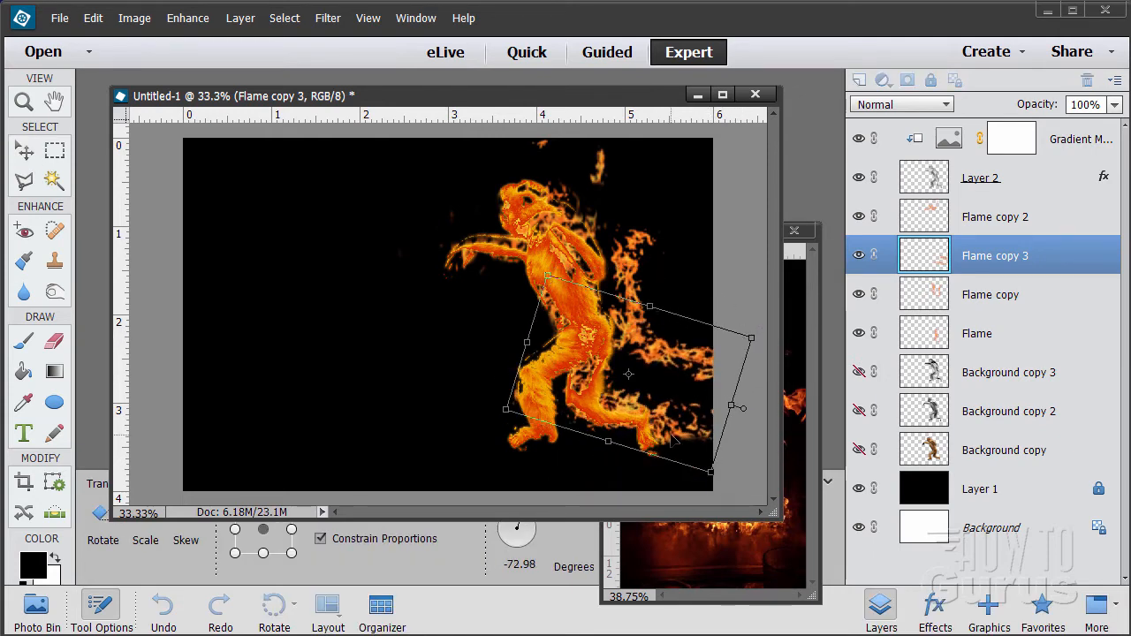
{"action": "mouse_move", "coordinate": [673, 439]}
{"action": "left_mouse_down"}
{"action": "mouse_move", "coordinate": [656, 432]}
{"action": "mouse_move", "coordinate": [669, 446]}
{"action": "mouse_move", "coordinate": [669, 432]}
{"action": "left_mouse_up"}
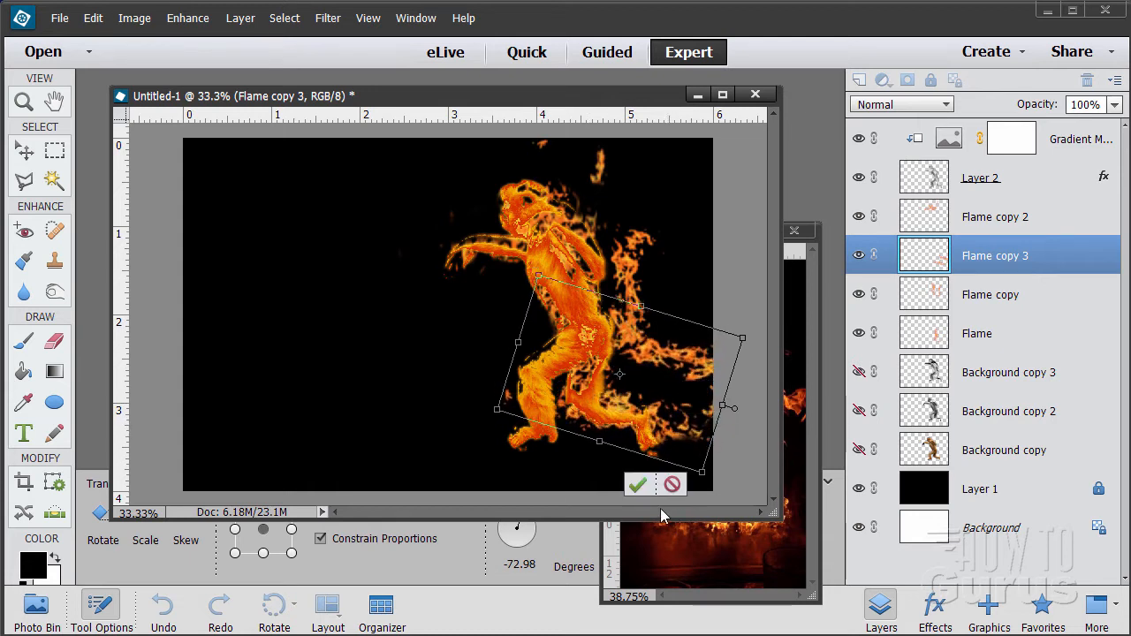
{"action": "left_click", "coordinate": [637, 486]}
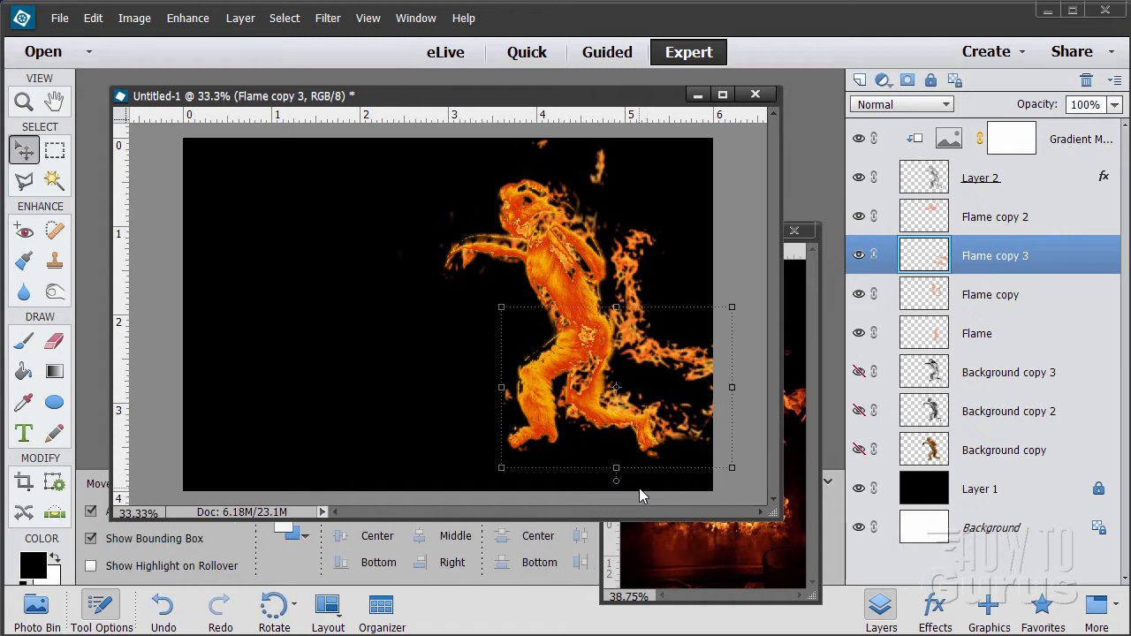
Erase the excess Flame copy 3 flames around and behind the rear leg and foot.
{"action": "left_click", "coordinate": [53, 340]}
{"action": "mouse_move", "coordinate": [583, 430]}
{"action": "left_mouse_down"}
{"action": "mouse_move", "coordinate": [559, 392]}
{"action": "mouse_move", "coordinate": [580, 429]}
{"action": "left_mouse_up"}
{"action": "mouse_move", "coordinate": [679, 437]}
{"action": "left_mouse_down"}
{"action": "mouse_move", "coordinate": [663, 410]}
{"action": "mouse_move", "coordinate": [702, 413]}
{"action": "mouse_move", "coordinate": [679, 418]}
{"action": "mouse_move", "coordinate": [628, 387]}
{"action": "mouse_move", "coordinate": [665, 395]}
{"action": "left_mouse_up"}
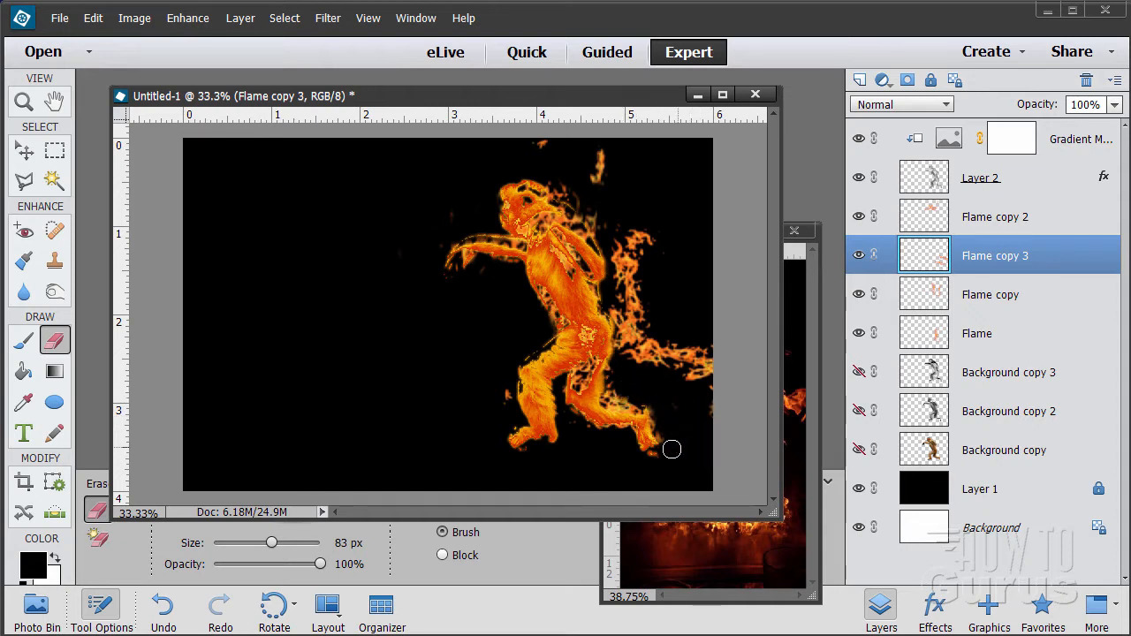
{"action": "mouse_move", "coordinate": [672, 449]}
{"action": "left_mouse_down"}
{"action": "mouse_move", "coordinate": [691, 426]}
{"action": "mouse_move", "coordinate": [705, 387]}
{"action": "mouse_move", "coordinate": [683, 353]}
{"action": "mouse_move", "coordinate": [641, 349]}
{"action": "mouse_move", "coordinate": [633, 363]}
{"action": "mouse_move", "coordinate": [612, 363]}
{"action": "mouse_move", "coordinate": [656, 366]}
{"action": "mouse_move", "coordinate": [719, 401]}
{"action": "mouse_move", "coordinate": [656, 383]}
{"action": "left_mouse_up"}
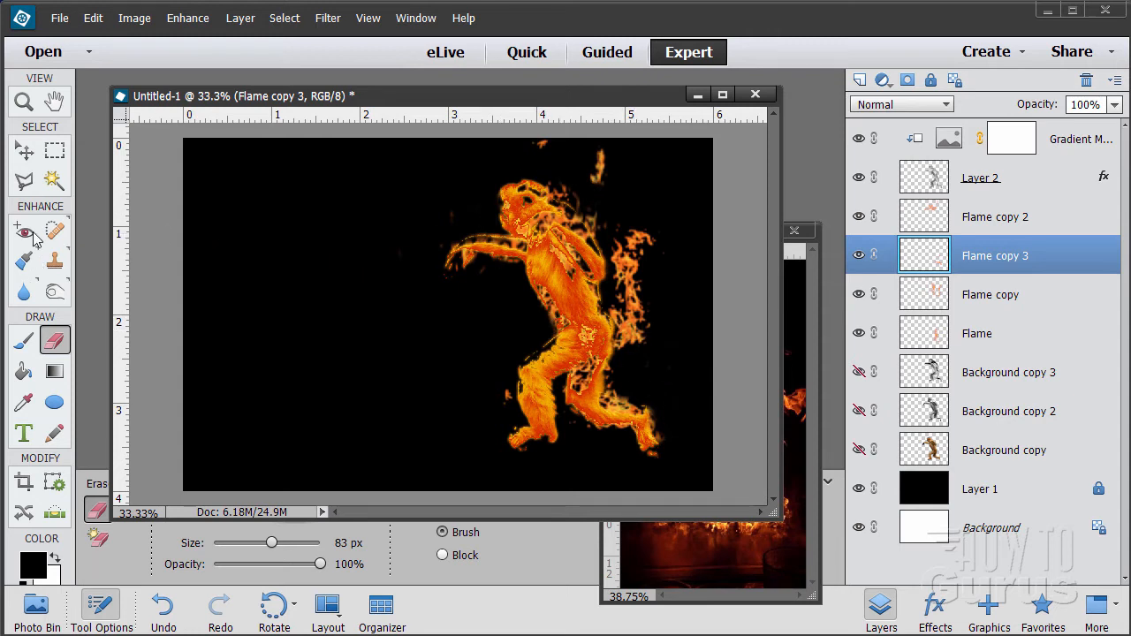
Duplicate the Flame copy layer again and move the duplicate to the empty black area in front of the figure.
{"action": "left_click", "coordinate": [24, 150]}
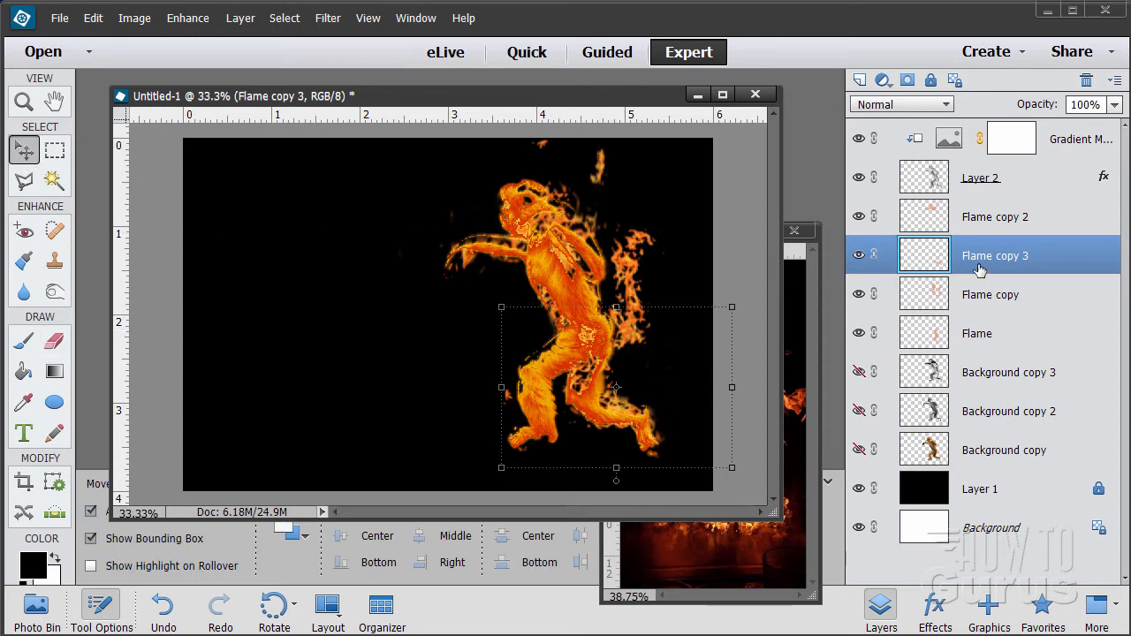
{"action": "left_click", "coordinate": [969, 288]}
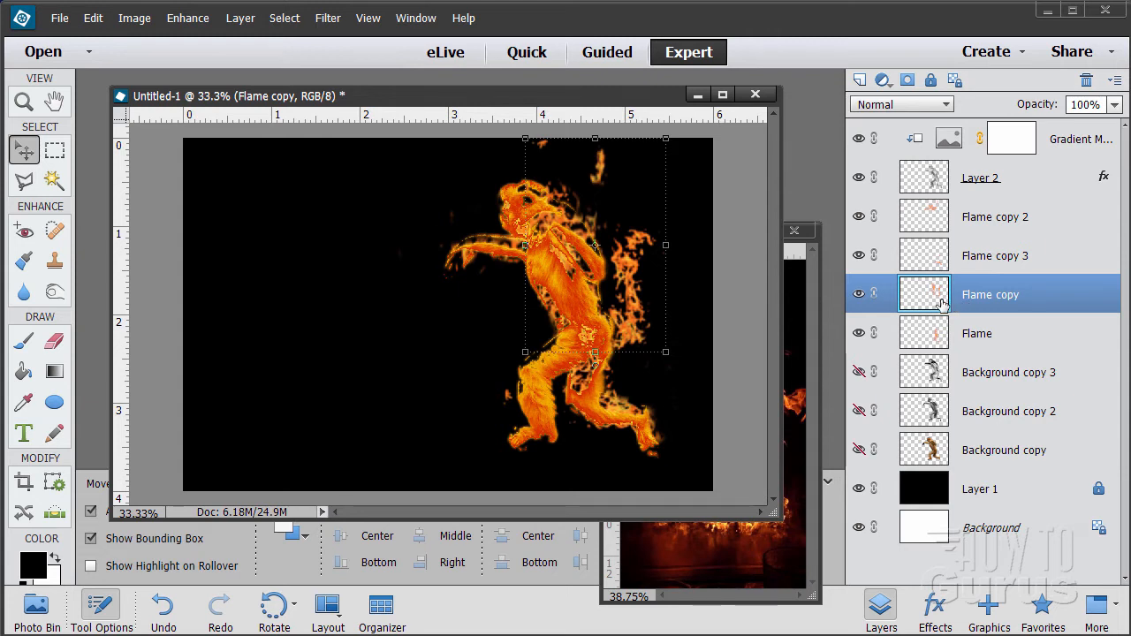
{"action": "left_click_drag", "start_coordinate": [942, 303], "coordinate": [860, 80]}
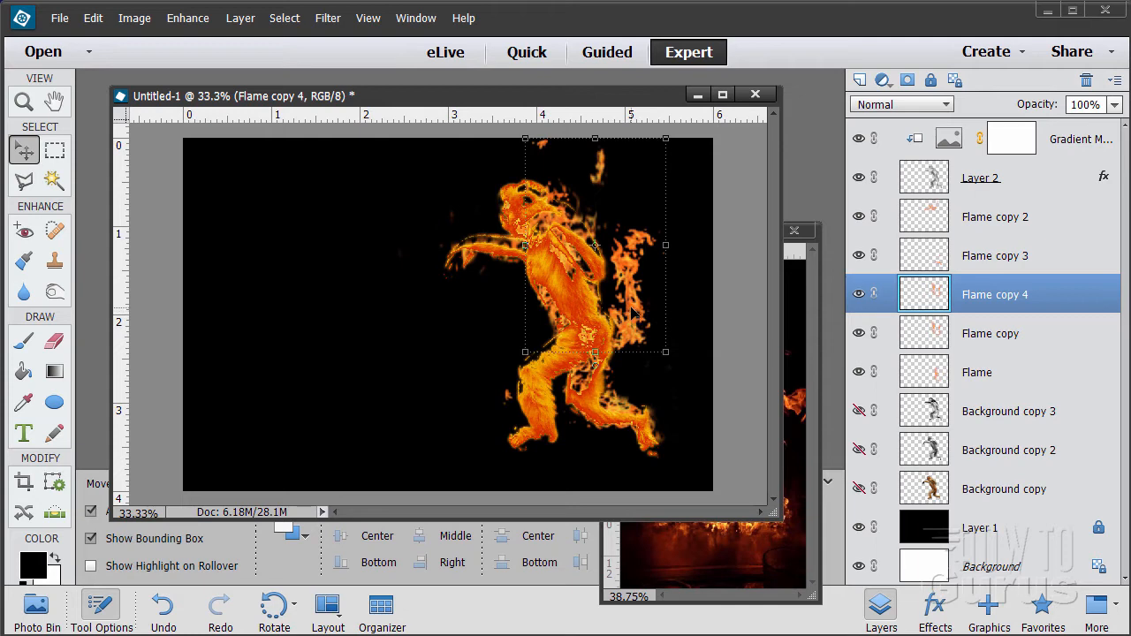
{"action": "left_click_drag", "start_coordinate": [632, 313], "coordinate": [396, 381]}
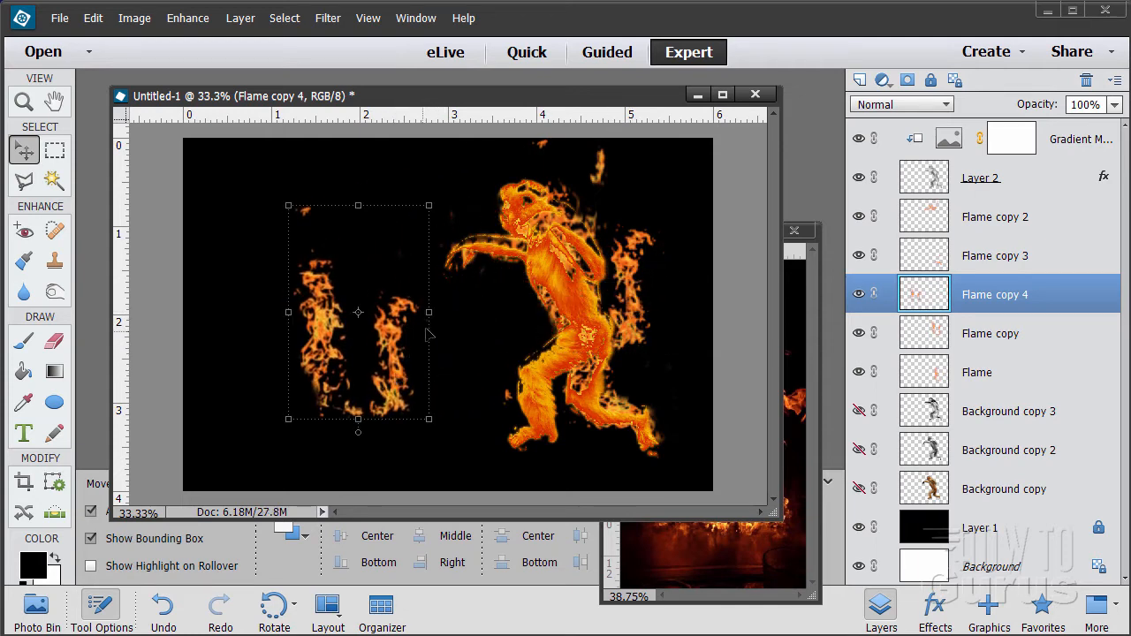
Mirror the Flame copy 4 flames horizontally, stretch them to more than double width and apply the transform.
{"action": "left_click_drag", "start_coordinate": [429, 312], "coordinate": [156, 312]}
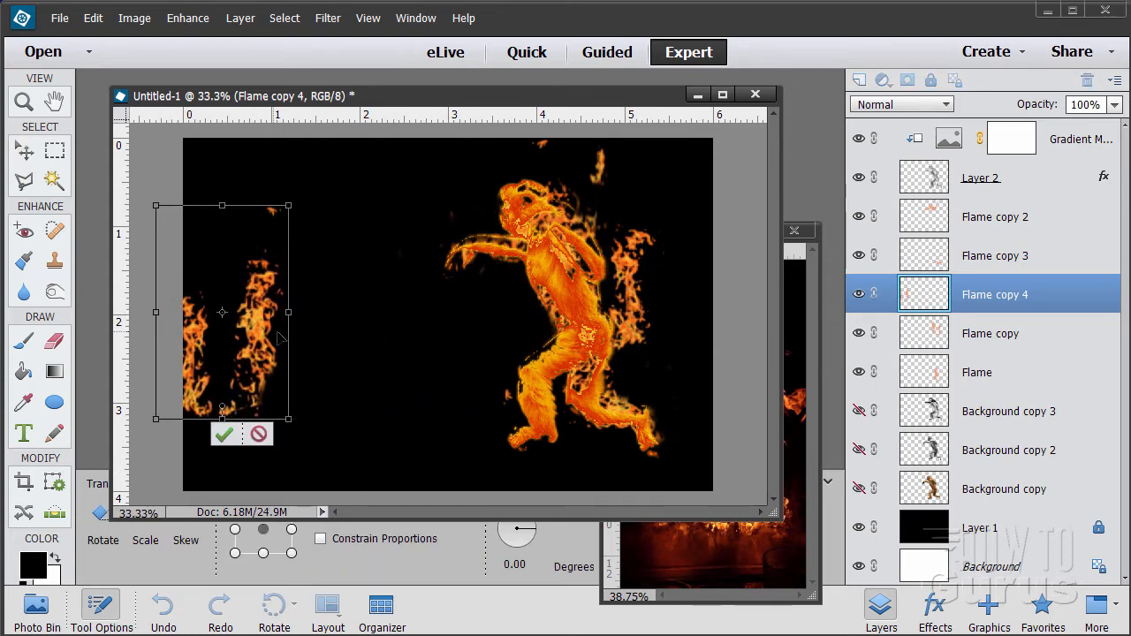
{"action": "left_click_drag", "start_coordinate": [291, 315], "coordinate": [457, 324]}
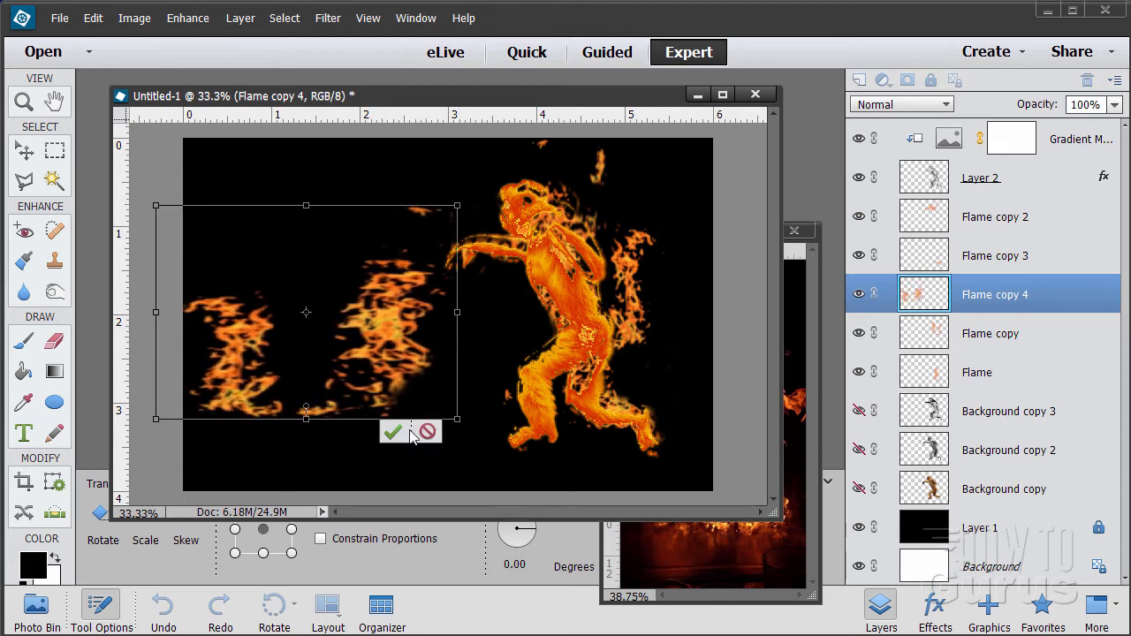
{"action": "left_click", "coordinate": [393, 437]}
Move the Flame copy 4 flames onto the figure and rotate them so they rise around the head and legs.
{"action": "left_click_drag", "start_coordinate": [385, 339], "coordinate": [589, 277]}
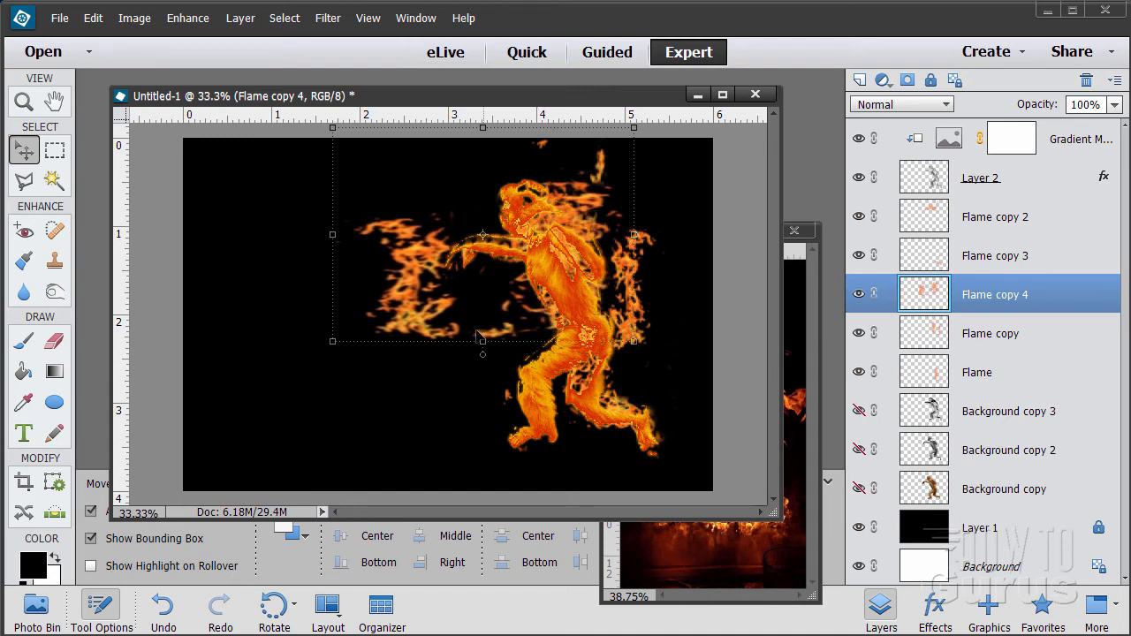
{"action": "left_click_drag", "start_coordinate": [326, 350], "coordinate": [447, 386]}
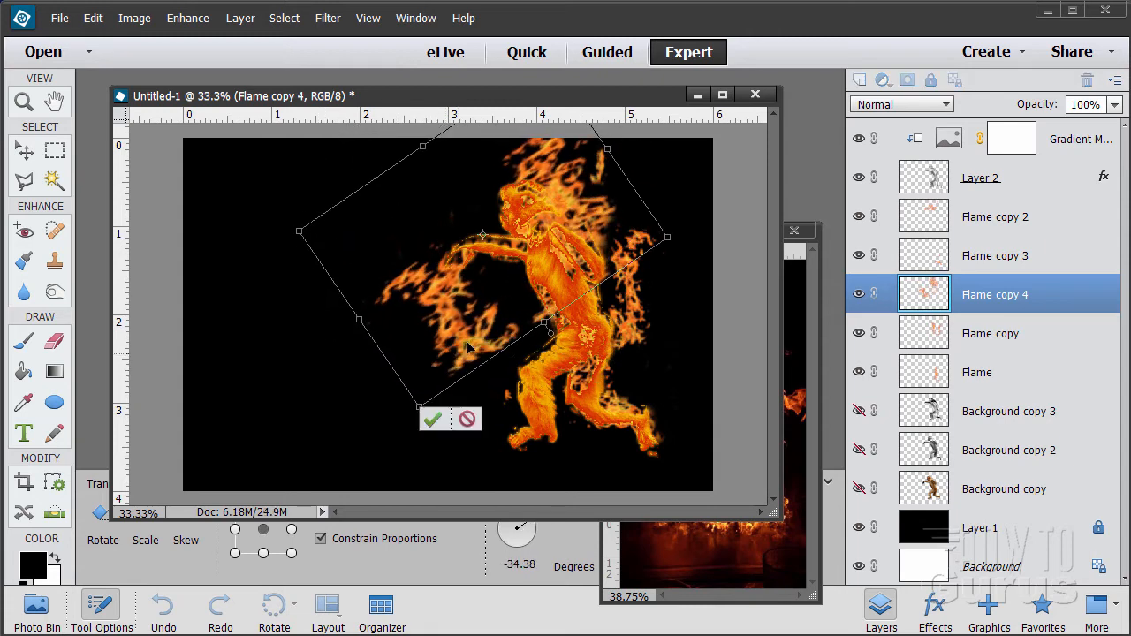
{"action": "left_click_drag", "start_coordinate": [450, 309], "coordinate": [454, 332]}
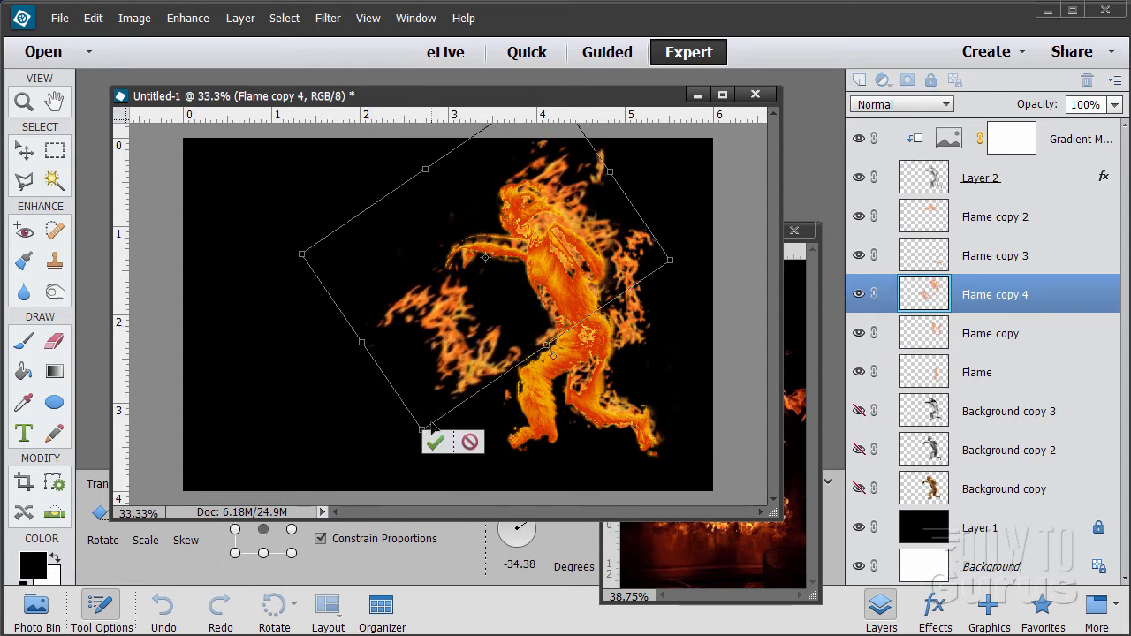
{"action": "left_click_drag", "start_coordinate": [292, 254], "coordinate": [475, 354]}
{"action": "left_click", "coordinate": [563, 471]}
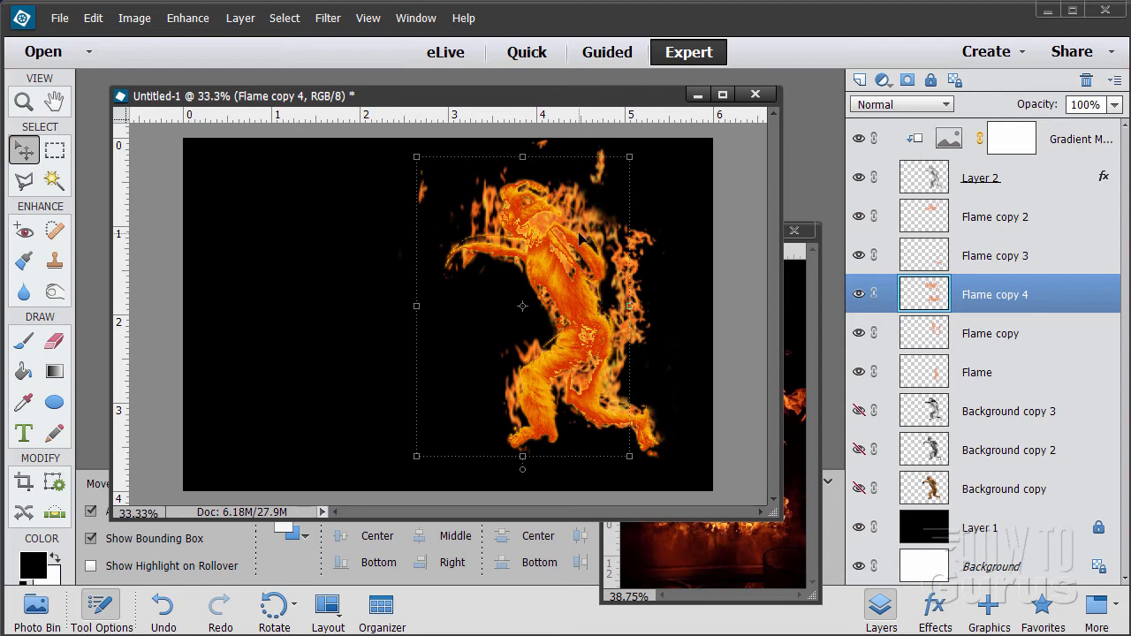
Toggle the Flame copy 4 layer's visibility repeatedly to compare the figure with and without its flames.
{"action": "left_click", "coordinate": [859, 295]}
{"action": "left_click", "coordinate": [859, 295]}
{"action": "left_click", "coordinate": [859, 296]}
{"action": "left_click", "coordinate": [859, 295]}
{"action": "left_click", "coordinate": [859, 295]}
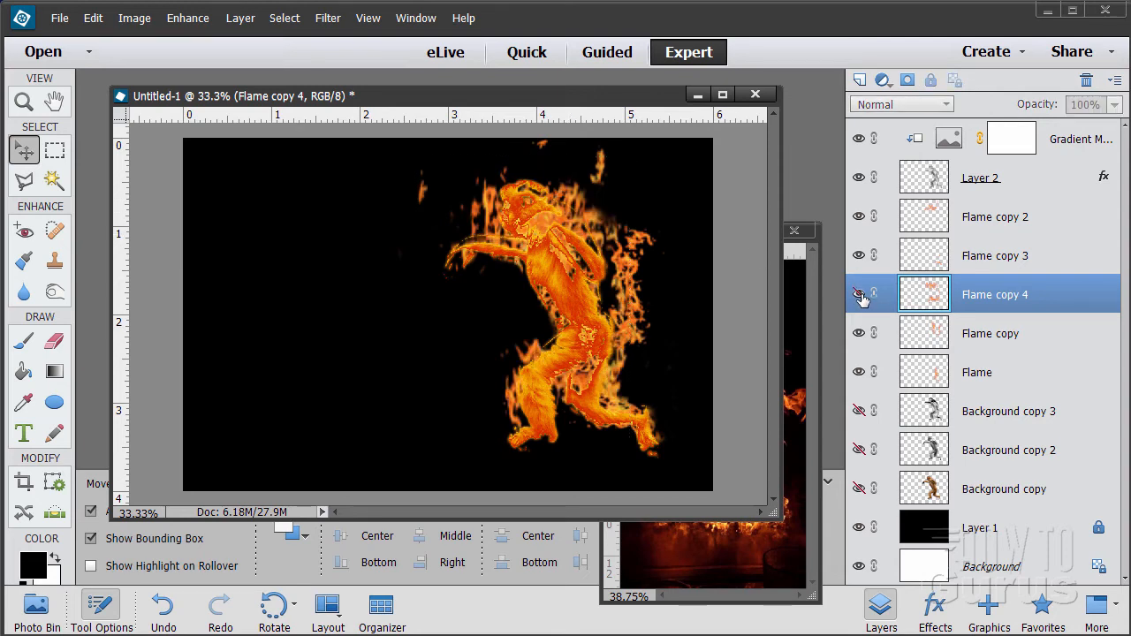
{"action": "left_click", "coordinate": [859, 295]}
{"action": "left_click", "coordinate": [859, 295]}
{"action": "left_click", "coordinate": [858, 295]}
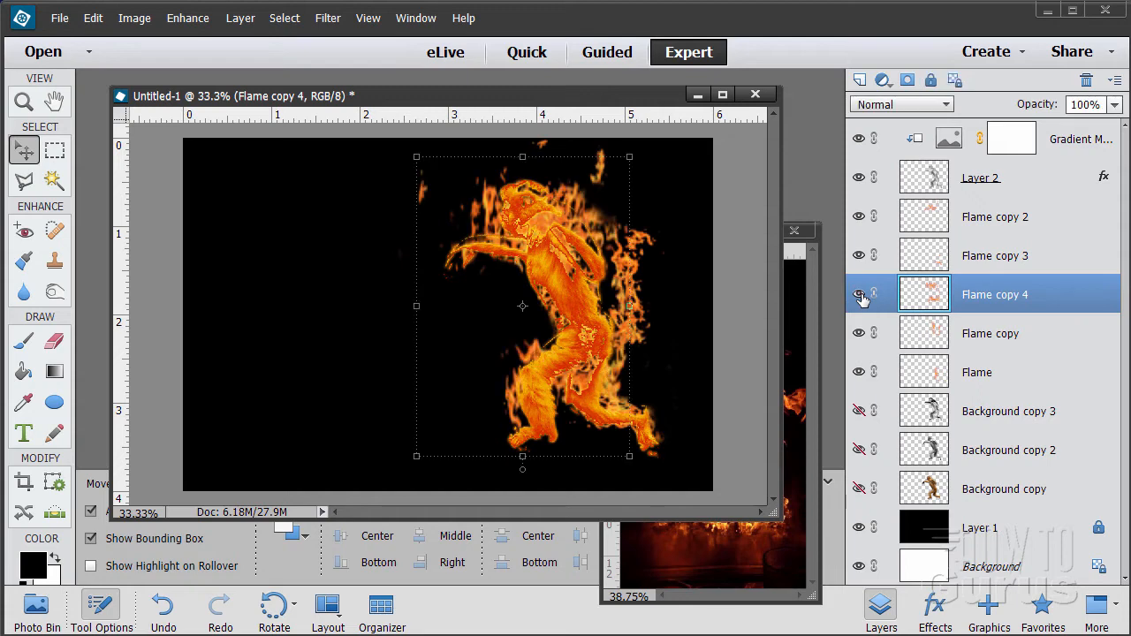
{"action": "left_click", "coordinate": [859, 296]}
{"action": "left_click", "coordinate": [859, 296]}
{"action": "left_click", "coordinate": [859, 296]}
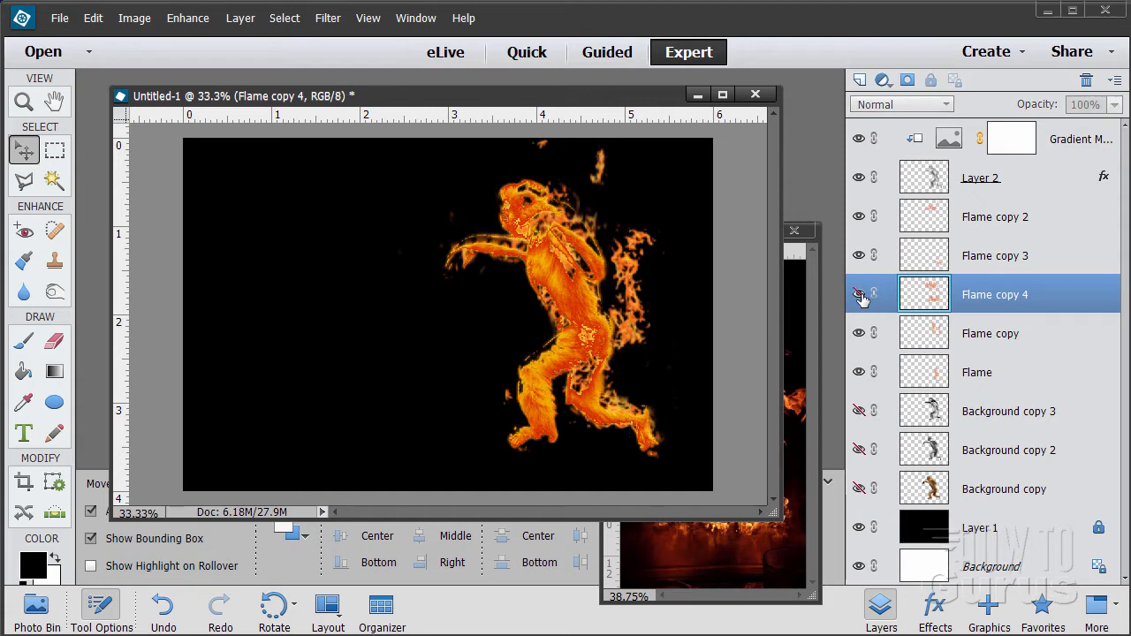
{"action": "left_click", "coordinate": [860, 296]}
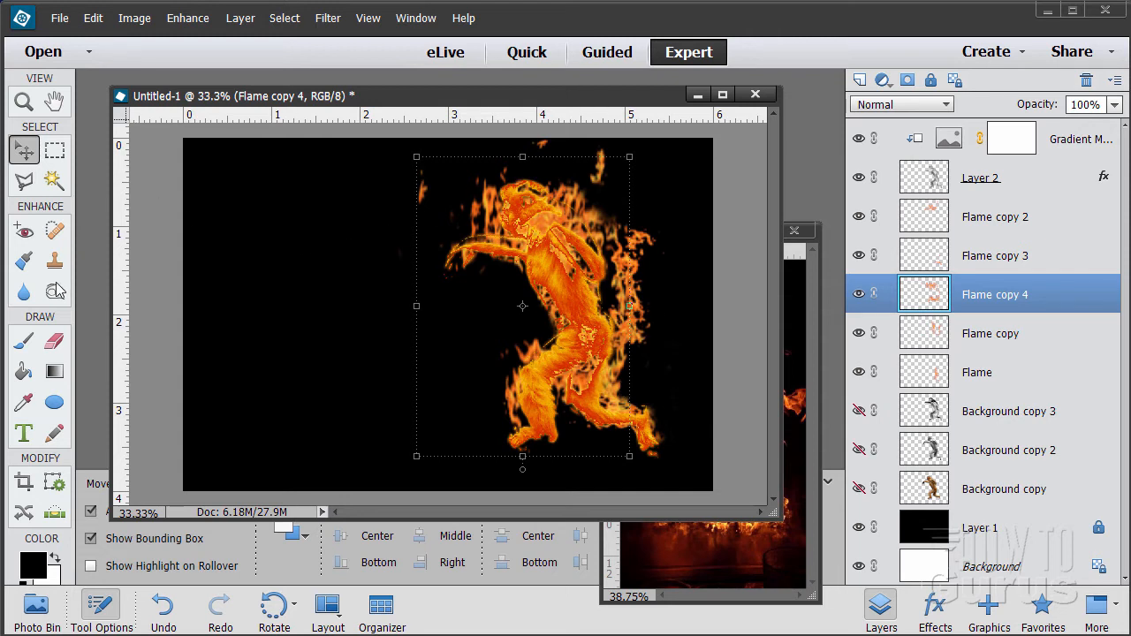
Erase the unwanted Flame copy 4 flames in front of the face and around the front leg.
{"action": "left_click", "coordinate": [52, 343]}
{"action": "mouse_move", "coordinate": [427, 205]}
{"action": "left_mouse_down"}
{"action": "mouse_move", "coordinate": [462, 214]}
{"action": "mouse_move", "coordinate": [475, 231]}
{"action": "mouse_move", "coordinate": [495, 233]}
{"action": "mouse_move", "coordinate": [493, 190]}
{"action": "mouse_move", "coordinate": [477, 215]}
{"action": "left_mouse_up"}
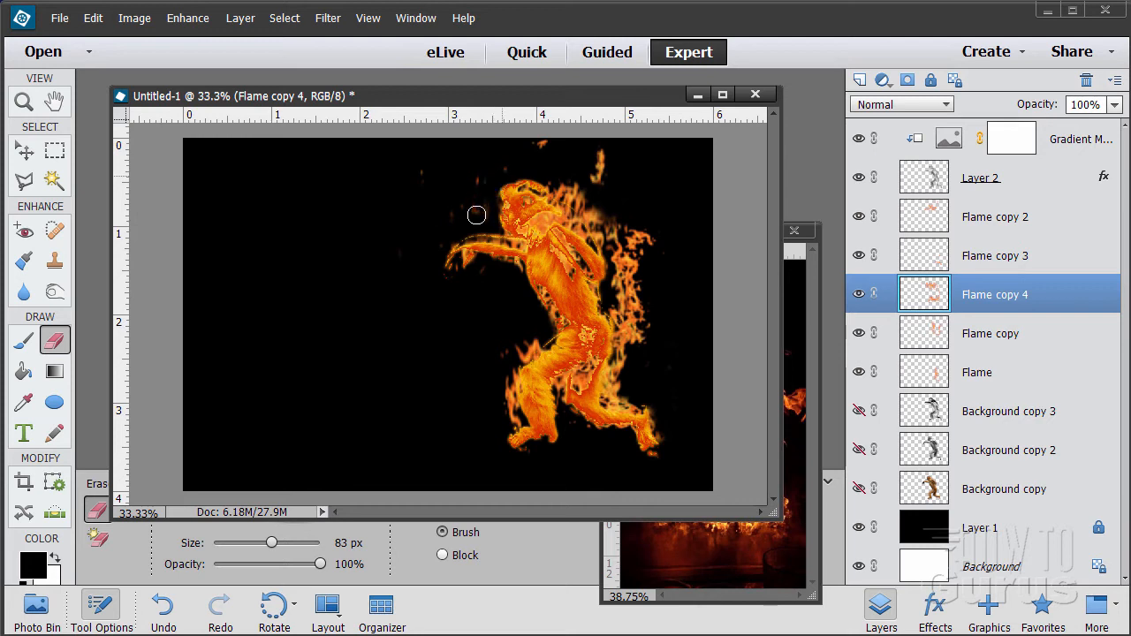
{"action": "mouse_move", "coordinate": [533, 329]}
{"action": "left_mouse_down"}
{"action": "mouse_move", "coordinate": [506, 363]}
{"action": "mouse_move", "coordinate": [504, 408]}
{"action": "mouse_move", "coordinate": [499, 398]}
{"action": "mouse_move", "coordinate": [525, 430]}
{"action": "mouse_move", "coordinate": [509, 440]}
{"action": "mouse_move", "coordinate": [586, 470]}
{"action": "mouse_move", "coordinate": [602, 440]}
{"action": "mouse_move", "coordinate": [557, 386]}
{"action": "mouse_move", "coordinate": [587, 436]}
{"action": "mouse_move", "coordinate": [622, 436]}
{"action": "mouse_move", "coordinate": [572, 419]}
{"action": "mouse_move", "coordinate": [571, 376]}
{"action": "left_mouse_up"}
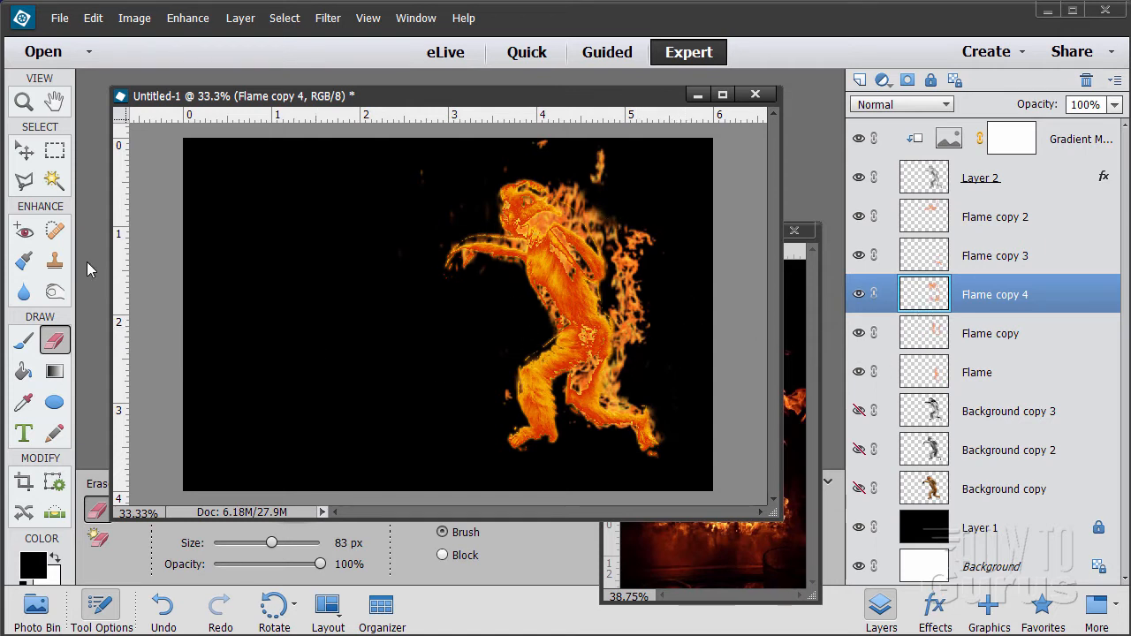
Deselect the flames and toggle the Flame copy 2 layer's visibility repeatedly to examine what it adds around the head and arm.
{"action": "left_click", "coordinate": [24, 152]}
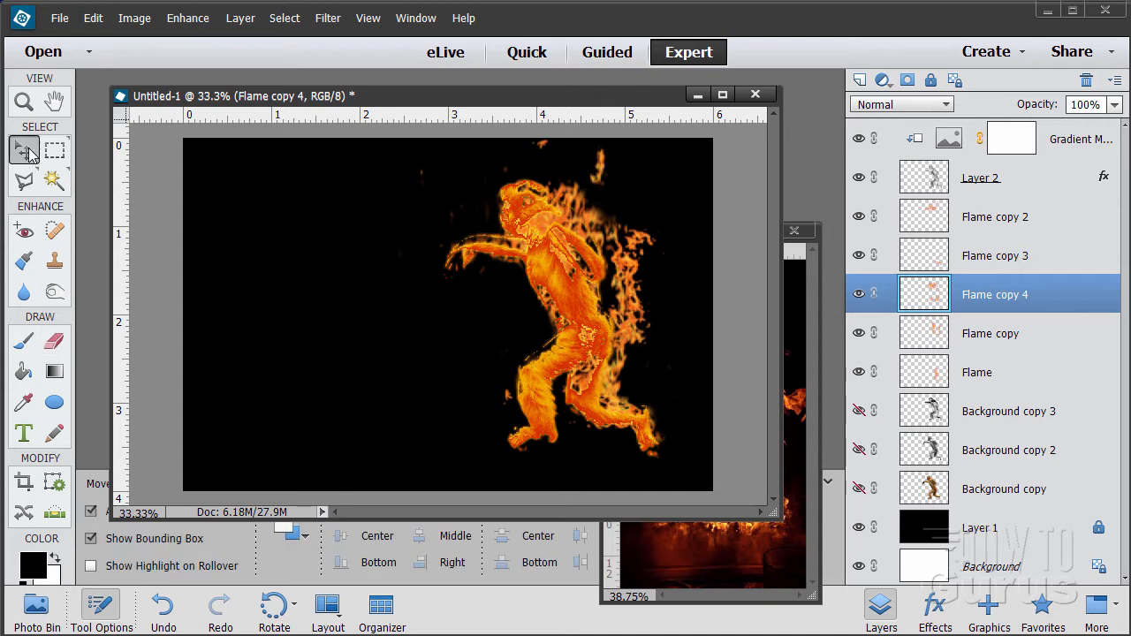
{"action": "left_click", "coordinate": [677, 323]}
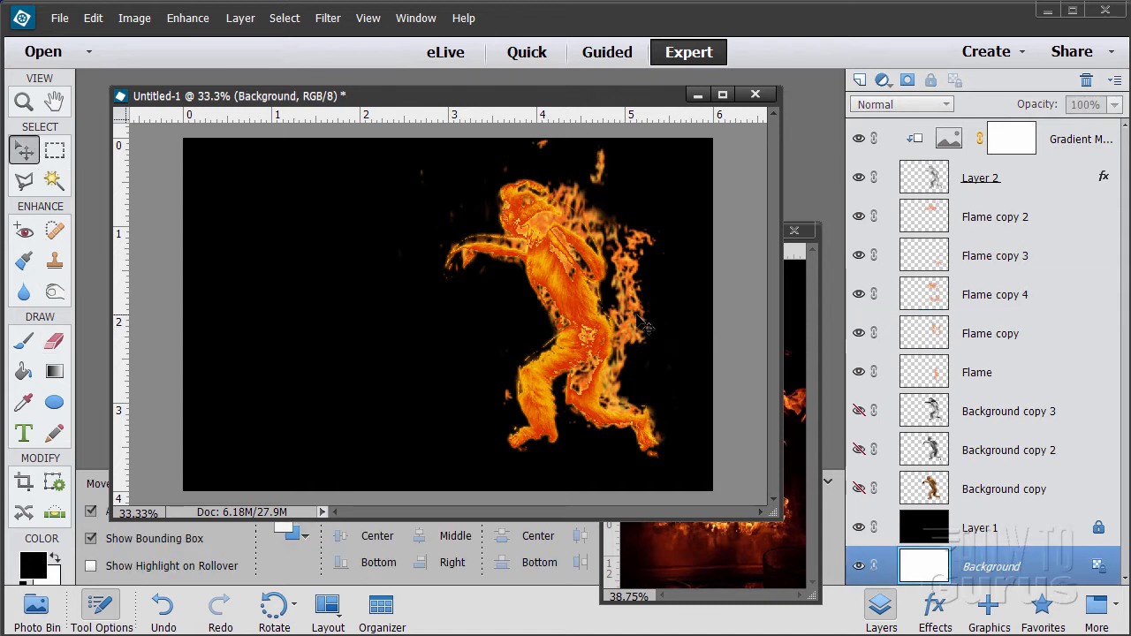
{"action": "left_click", "coordinate": [860, 218]}
{"action": "left_click", "coordinate": [860, 218]}
{"action": "left_click", "coordinate": [860, 218]}
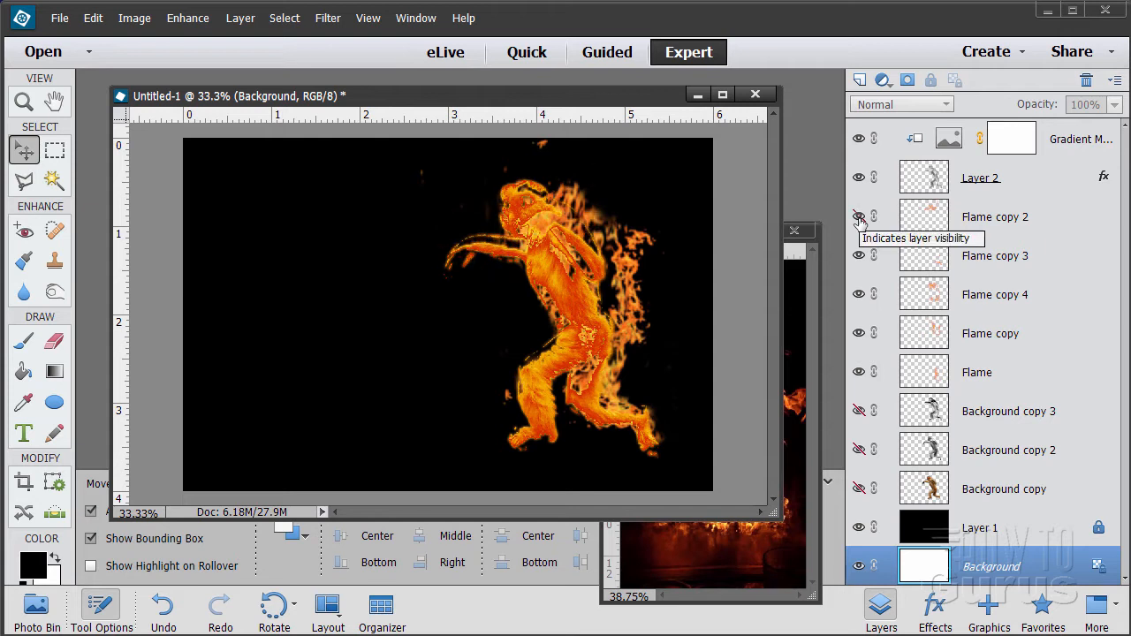
{"action": "left_click", "coordinate": [859, 218]}
{"action": "left_click", "coordinate": [859, 218]}
{"action": "left_click", "coordinate": [859, 218]}
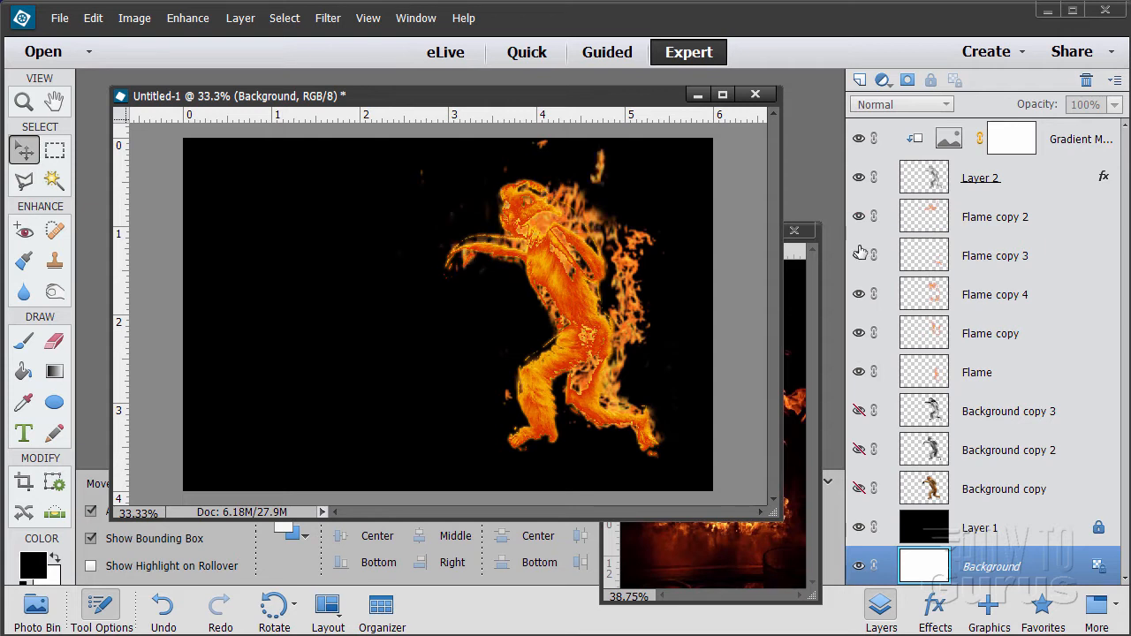
Toggle the Flame copy 3 layer's visibility repeatedly to examine its flames around the figure's legs.
{"action": "left_click", "coordinate": [860, 257]}
{"action": "left_click", "coordinate": [859, 257]}
{"action": "left_click", "coordinate": [860, 257]}
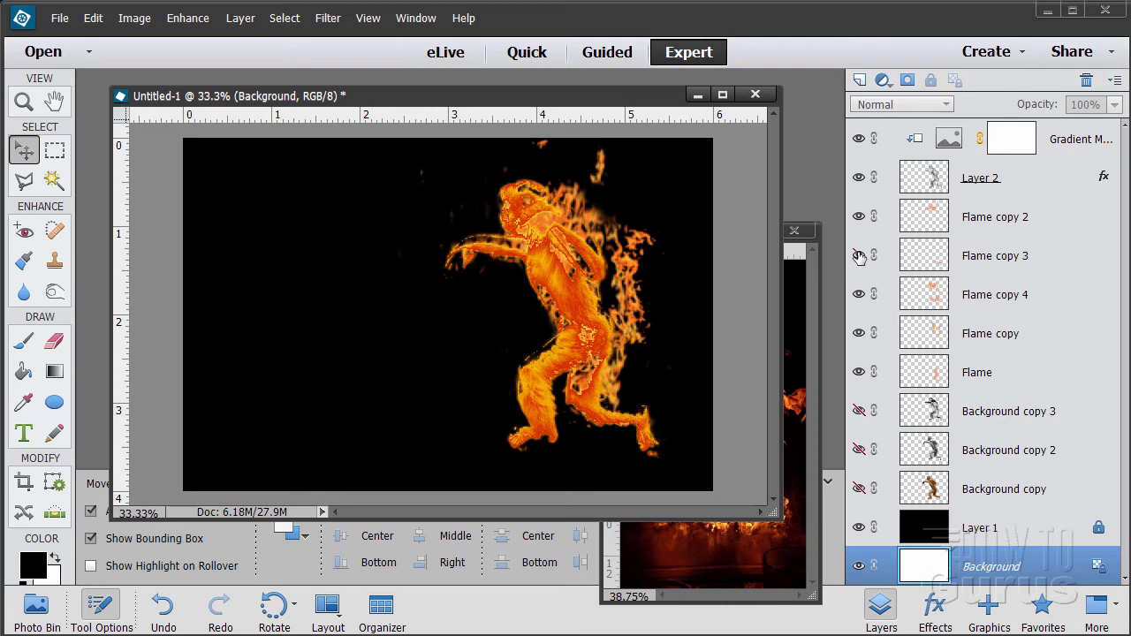
{"action": "left_click", "coordinate": [859, 257]}
{"action": "left_click", "coordinate": [859, 257]}
{"action": "left_click", "coordinate": [860, 257]}
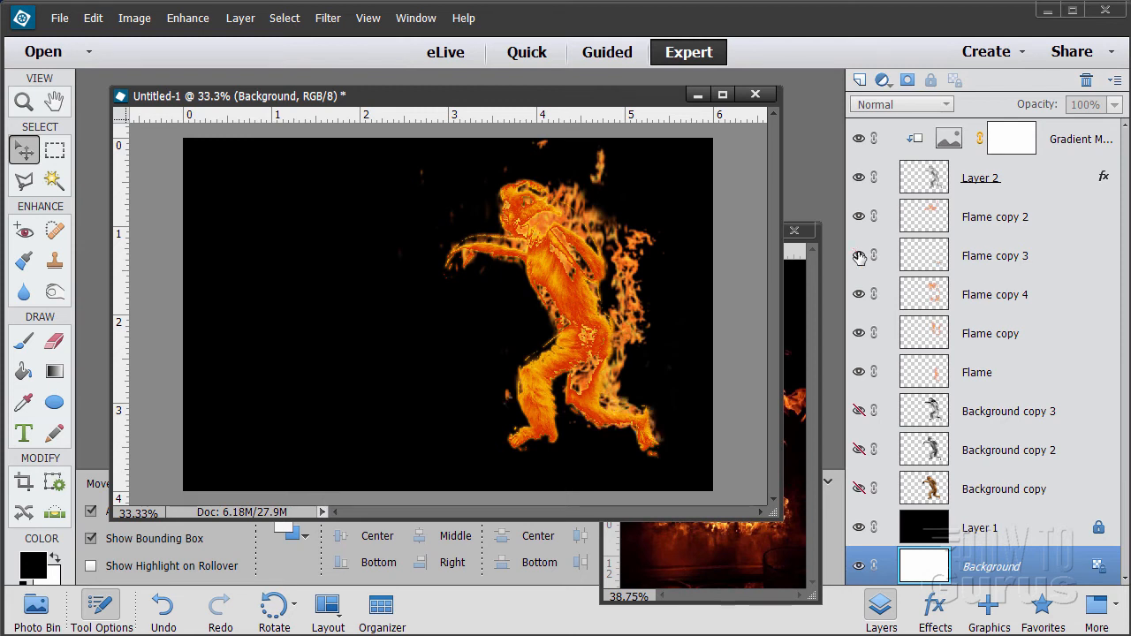
Toggle the Flame copy 4 layer's visibility repeatedly to check its flames around the head and legs.
{"action": "left_click", "coordinate": [859, 295]}
{"action": "left_click", "coordinate": [859, 295]}
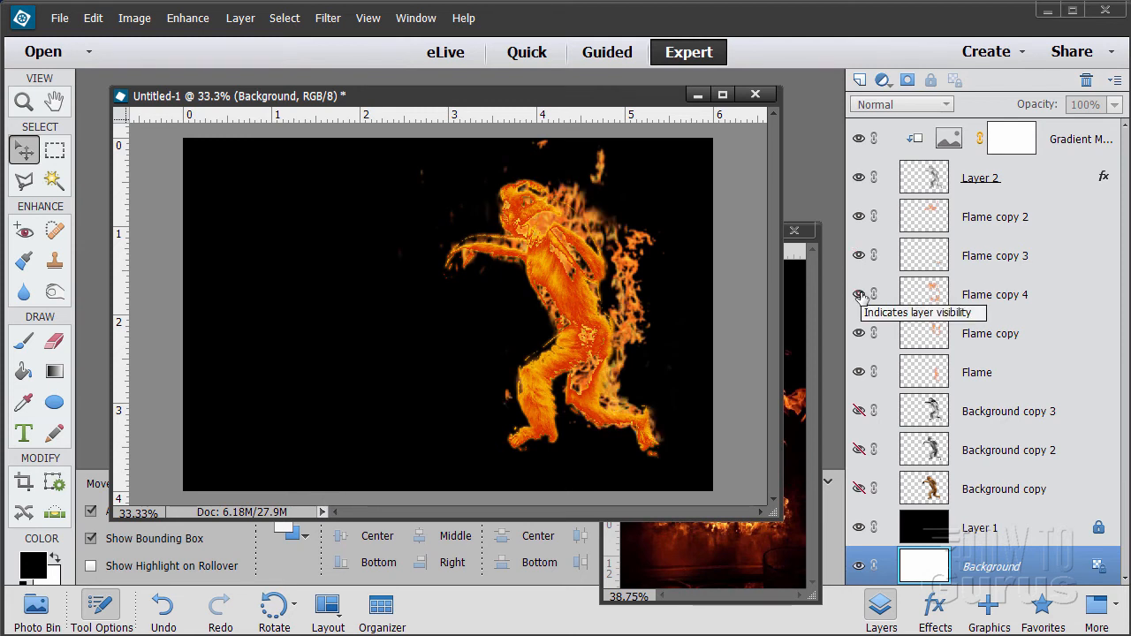
{"action": "left_click", "coordinate": [860, 295]}
{"action": "left_click", "coordinate": [860, 295]}
{"action": "left_click", "coordinate": [860, 295]}
{"action": "left_click", "coordinate": [859, 295]}
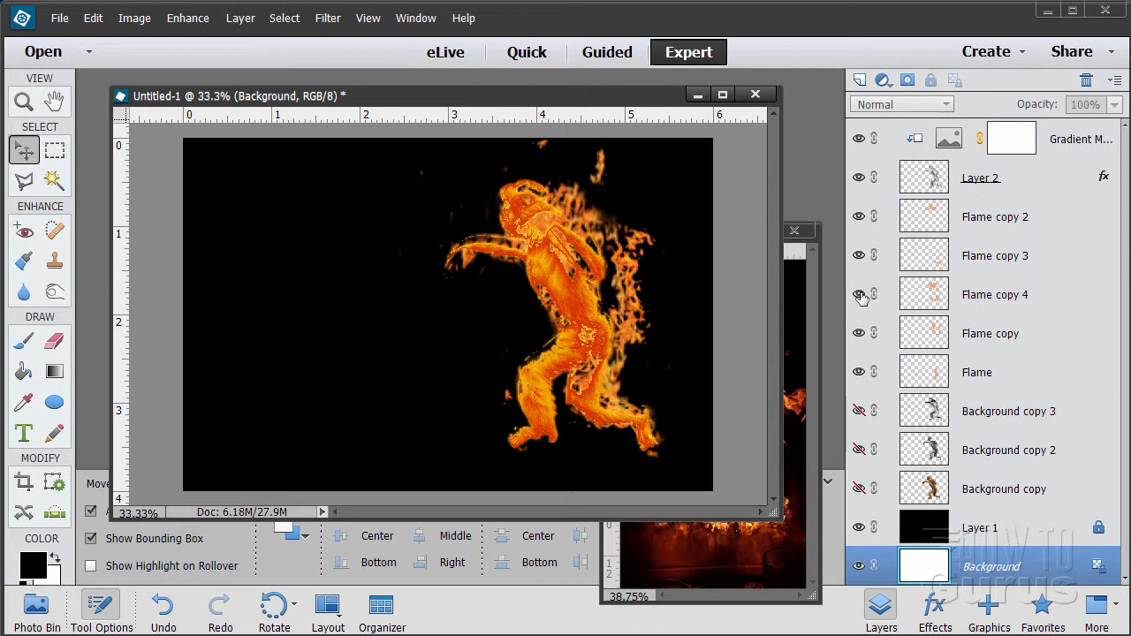
{"action": "left_click", "coordinate": [859, 295]}
{"action": "left_click", "coordinate": [860, 295]}
Activate the Eraser, compare the Flame copy 4 and Flame copy layers shown and hidden, and make Flame copy 4 the active layer.
{"action": "left_click", "coordinate": [55, 341]}
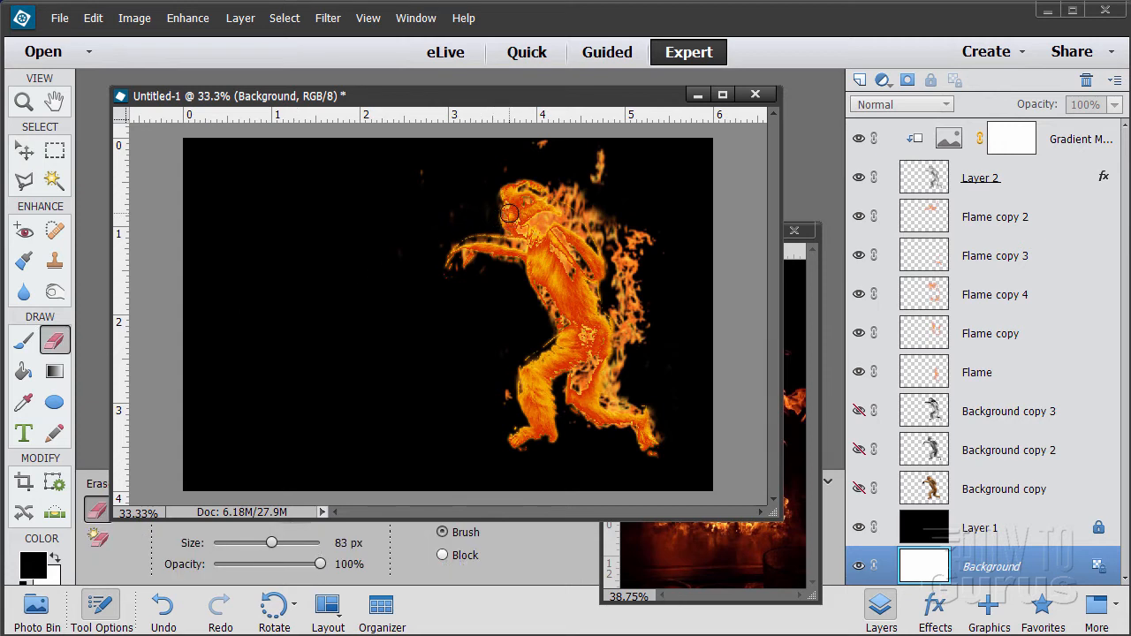
{"action": "left_click", "coordinate": [859, 295]}
{"action": "left_click", "coordinate": [859, 295]}
{"action": "left_click", "coordinate": [859, 333]}
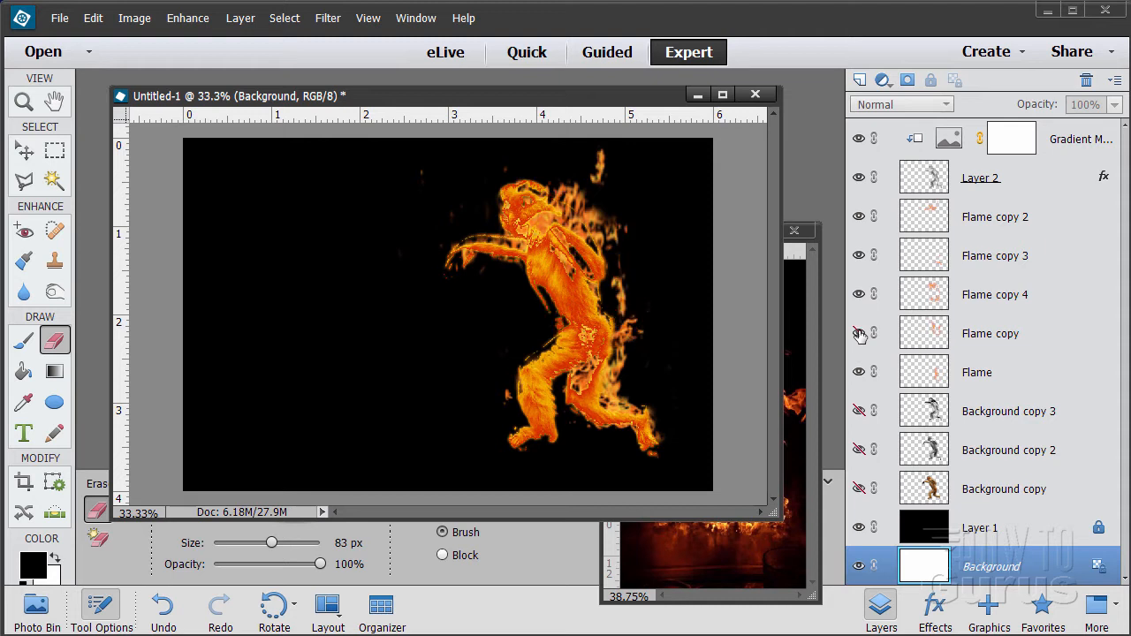
{"action": "left_click", "coordinate": [859, 333]}
{"action": "left_click", "coordinate": [859, 296]}
{"action": "left_click", "coordinate": [859, 295]}
{"action": "left_click", "coordinate": [849, 297]}
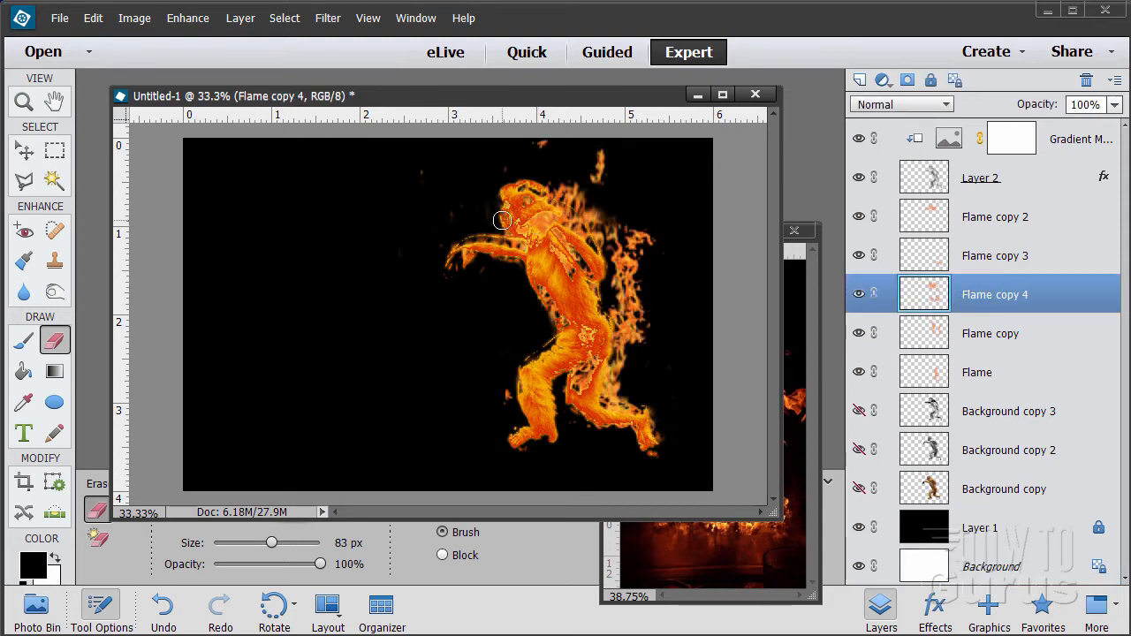
Toggle the Flame copy layer's visibility repeatedly to examine the flames behind the figure's back.
{"action": "left_click", "coordinate": [859, 333]}
{"action": "left_click", "coordinate": [858, 334]}
{"action": "left_click", "coordinate": [858, 333]}
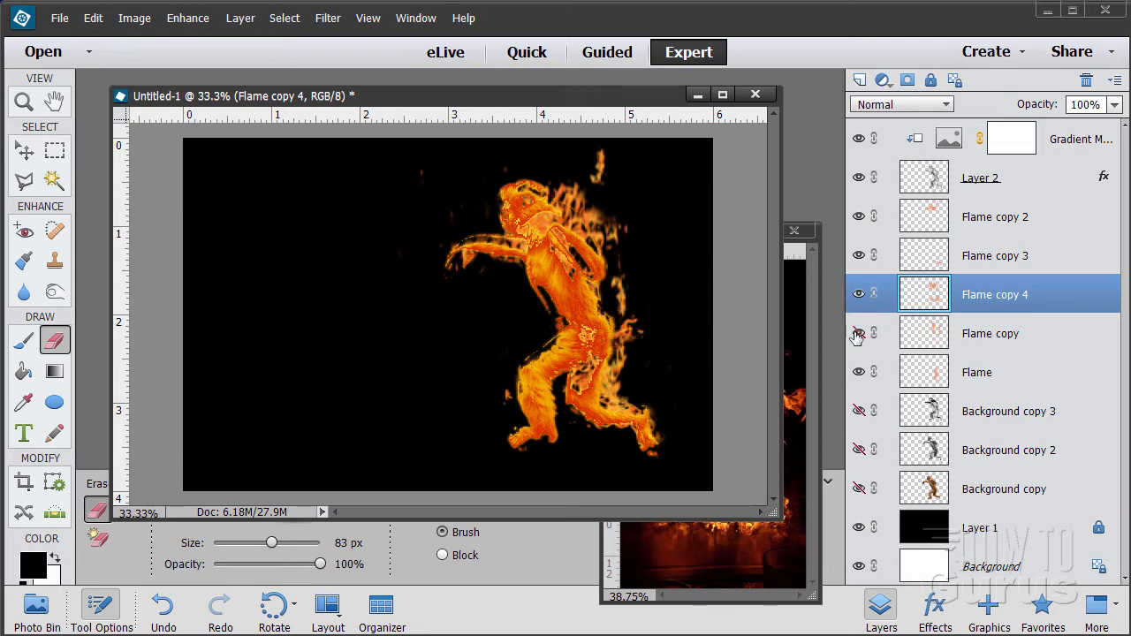
{"action": "left_click", "coordinate": [858, 334]}
{"action": "left_click", "coordinate": [858, 334]}
{"action": "left_click", "coordinate": [858, 334]}
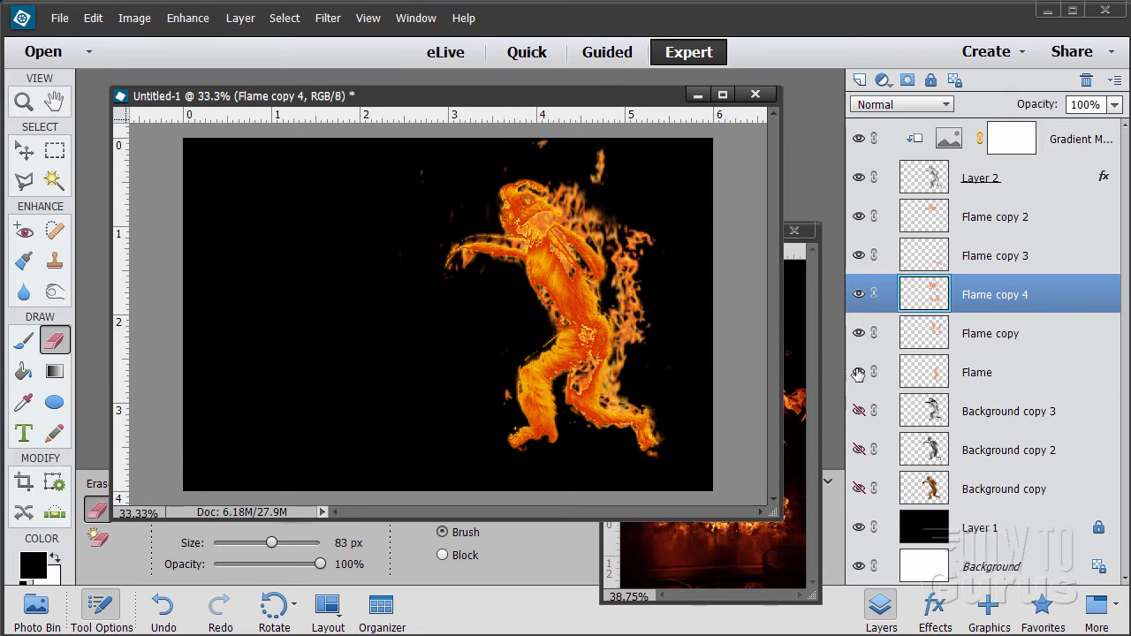
Toggle the original Flame layer's visibility repeatedly to examine its flames over the hip and between the legs.
{"action": "left_click", "coordinate": [858, 372]}
{"action": "left_click", "coordinate": [858, 372]}
{"action": "left_click", "coordinate": [858, 372]}
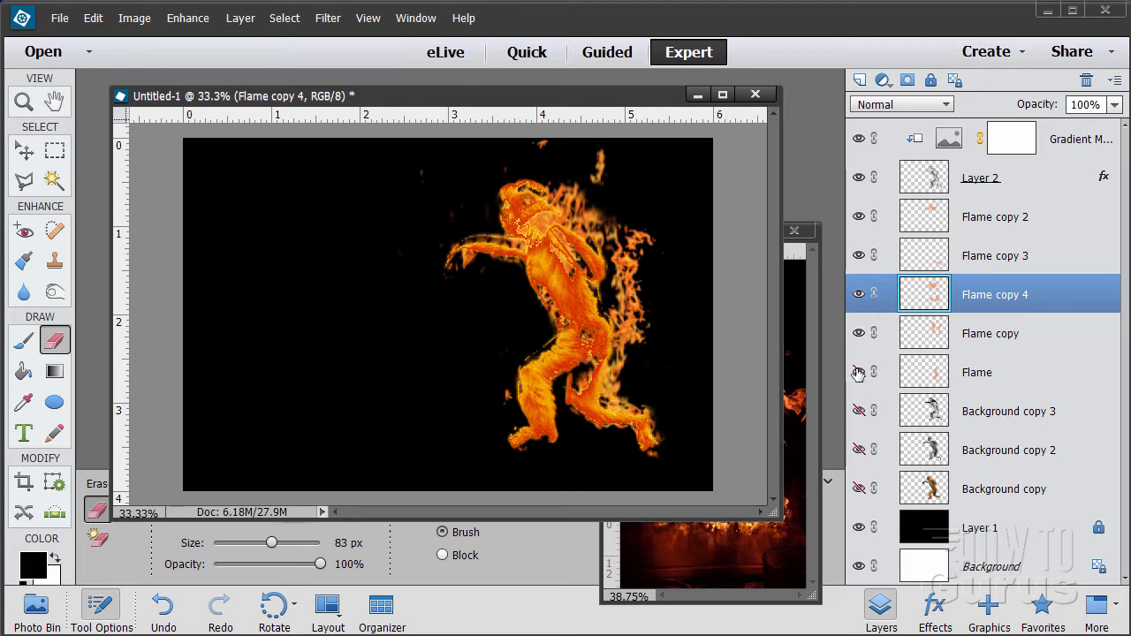
{"action": "left_click", "coordinate": [858, 372]}
{"action": "left_click", "coordinate": [857, 372]}
{"action": "left_click", "coordinate": [858, 372]}
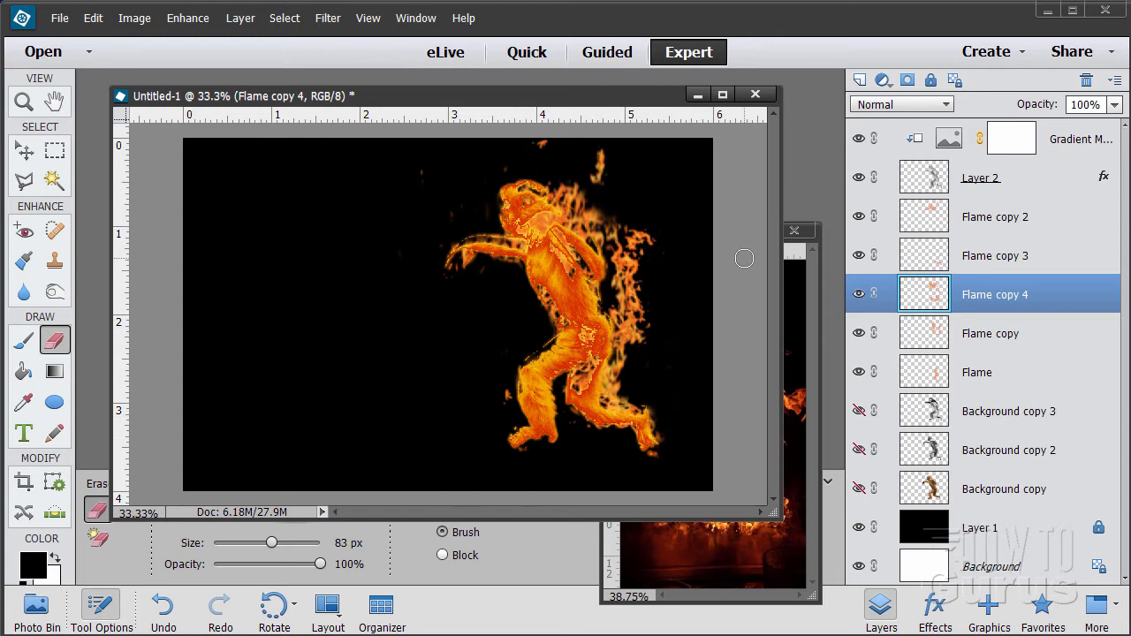
{"action": "left_click", "coordinate": [858, 372]}
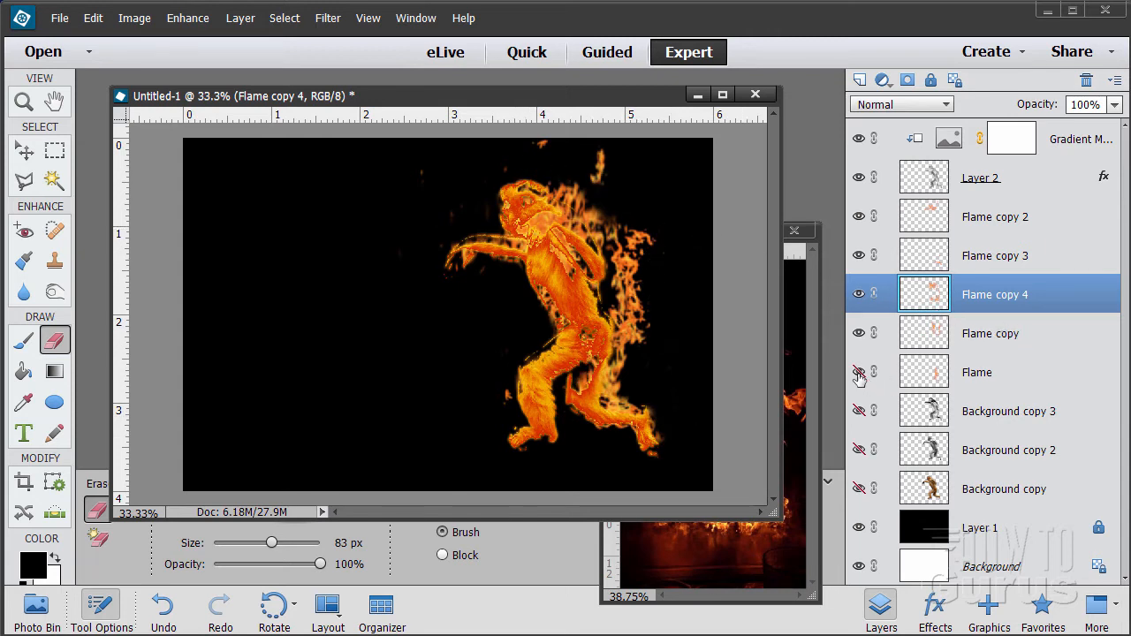
{"action": "left_click", "coordinate": [858, 372]}
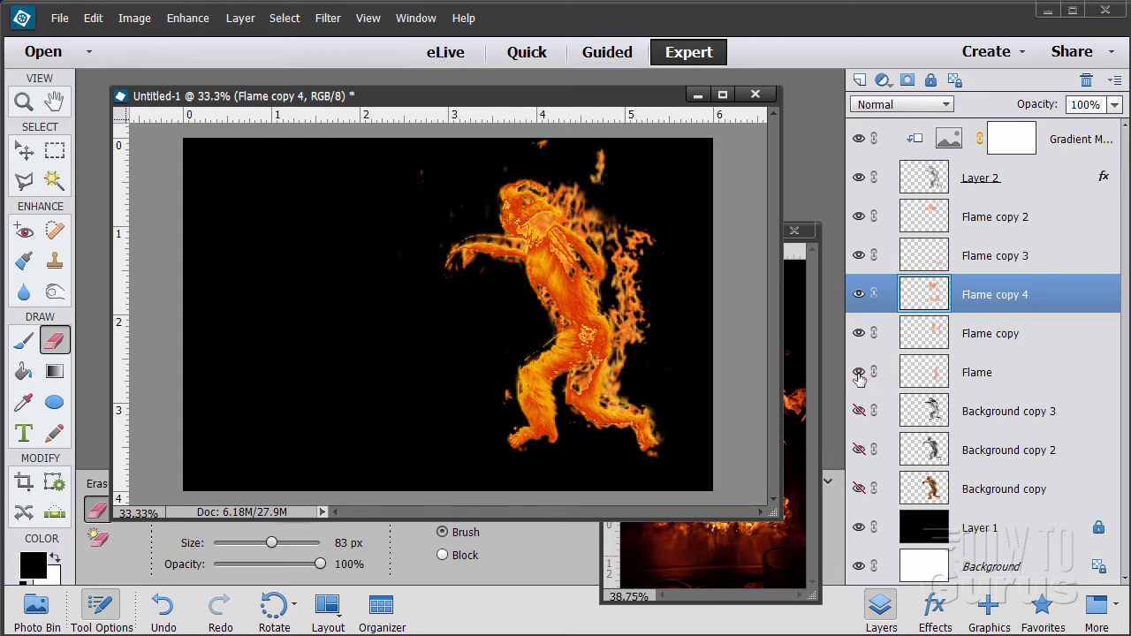
Make Flame copy 2 the active layer and minimize the flame source photo's window.
{"action": "left_click", "coordinate": [1044, 222]}
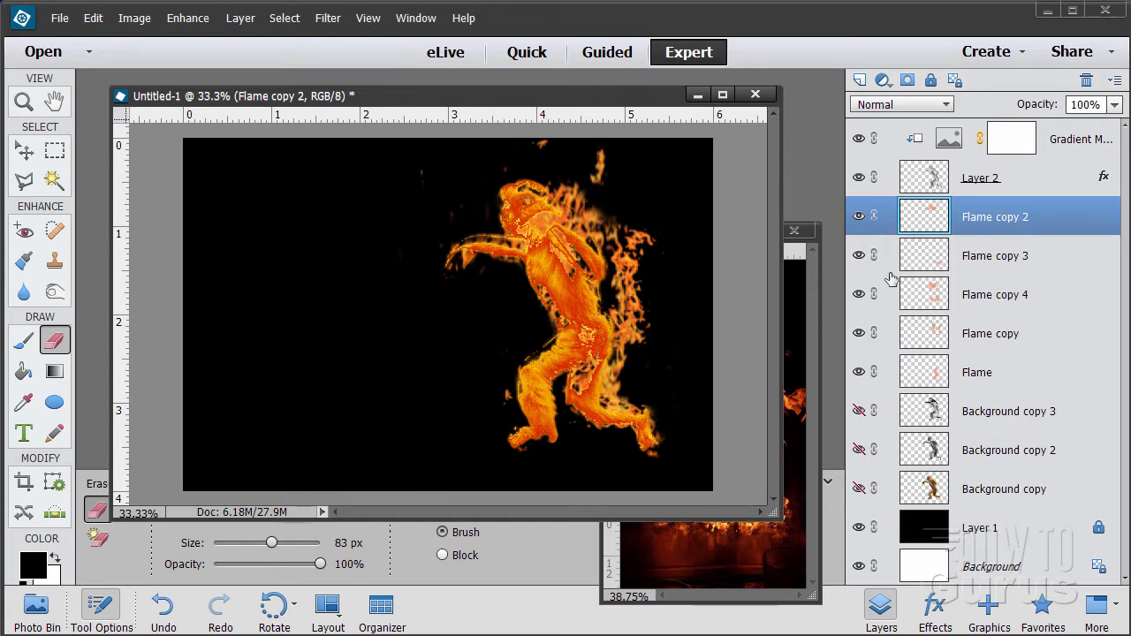
{"action": "left_click", "coordinate": [755, 586]}
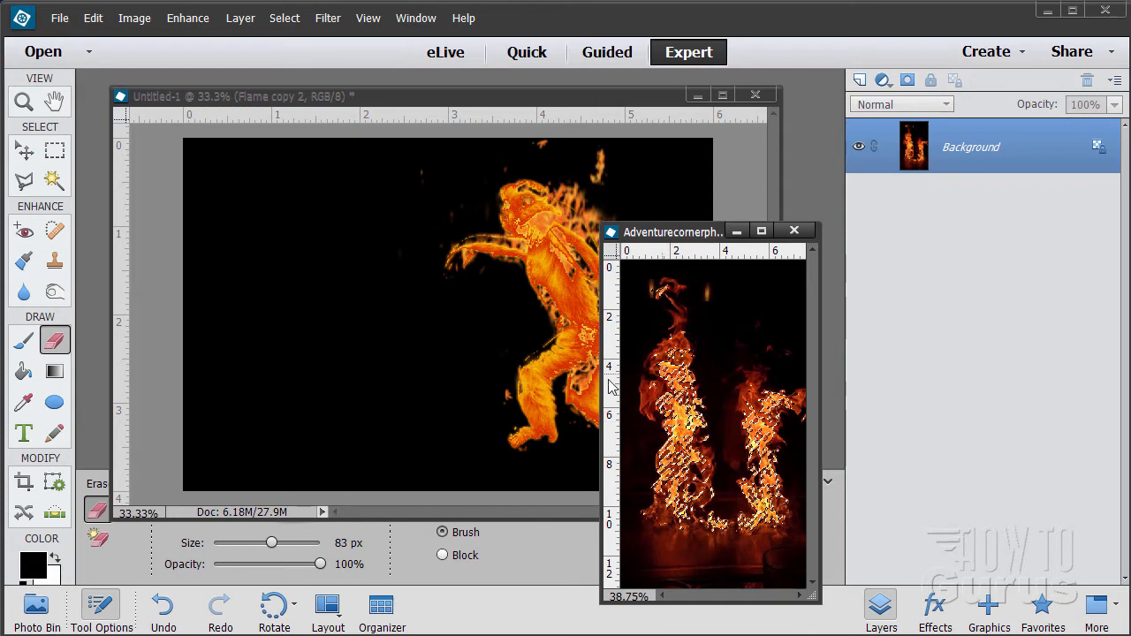
{"action": "left_click", "coordinate": [736, 232]}
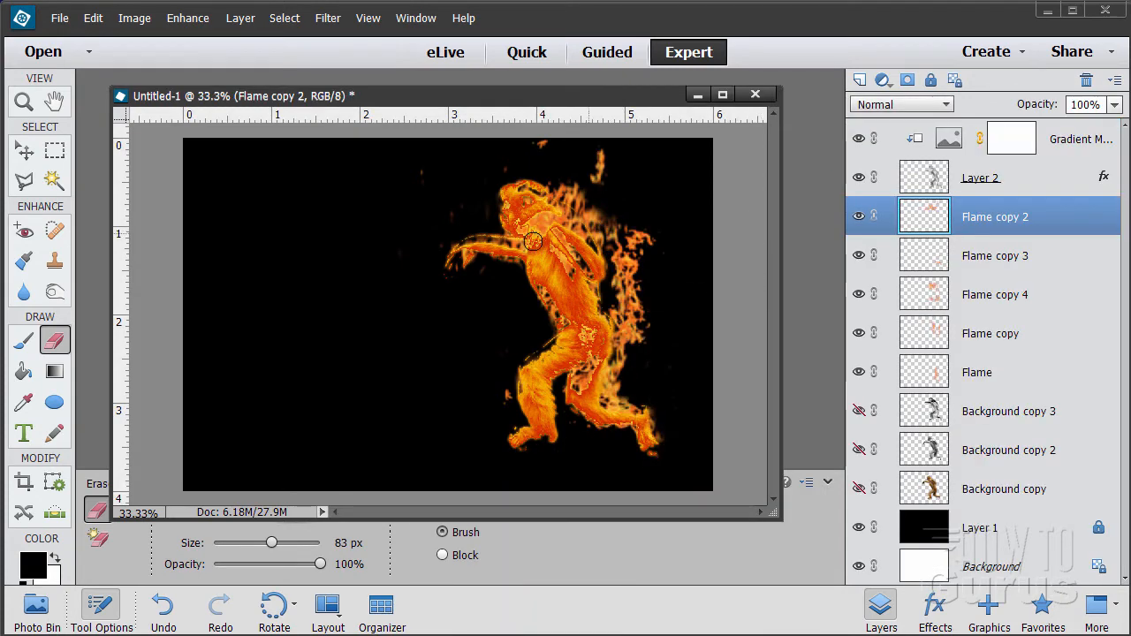
Add a new blank layer above the Gradient Map layer.
{"action": "left_click", "coordinate": [25, 153]}
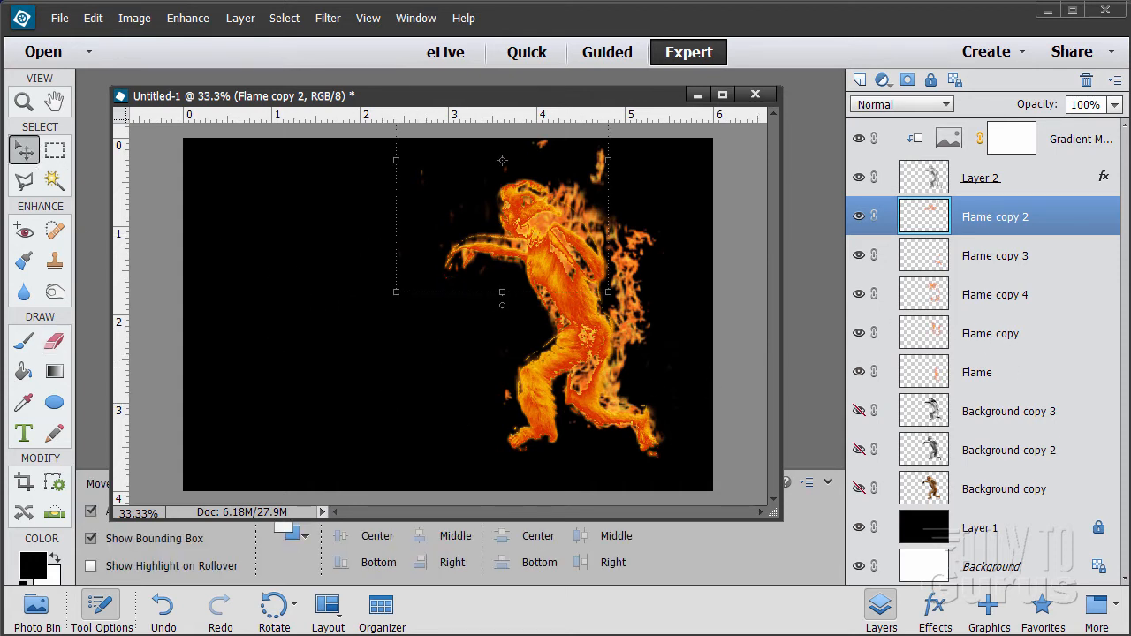
{"action": "left_click", "coordinate": [1070, 144]}
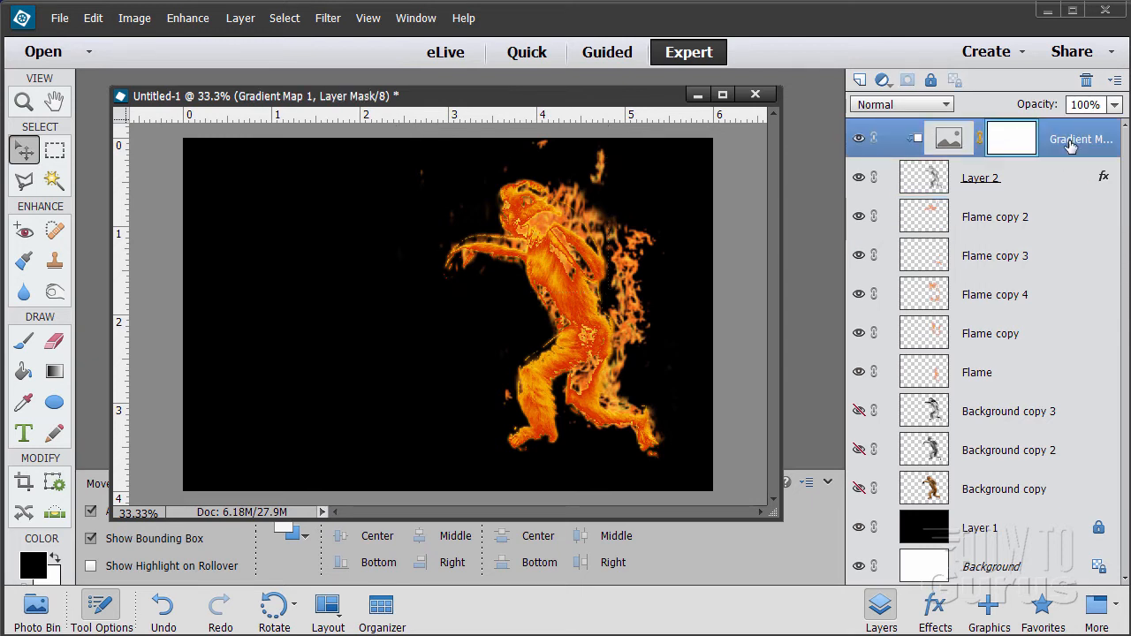
{"action": "left_click", "coordinate": [860, 79]}
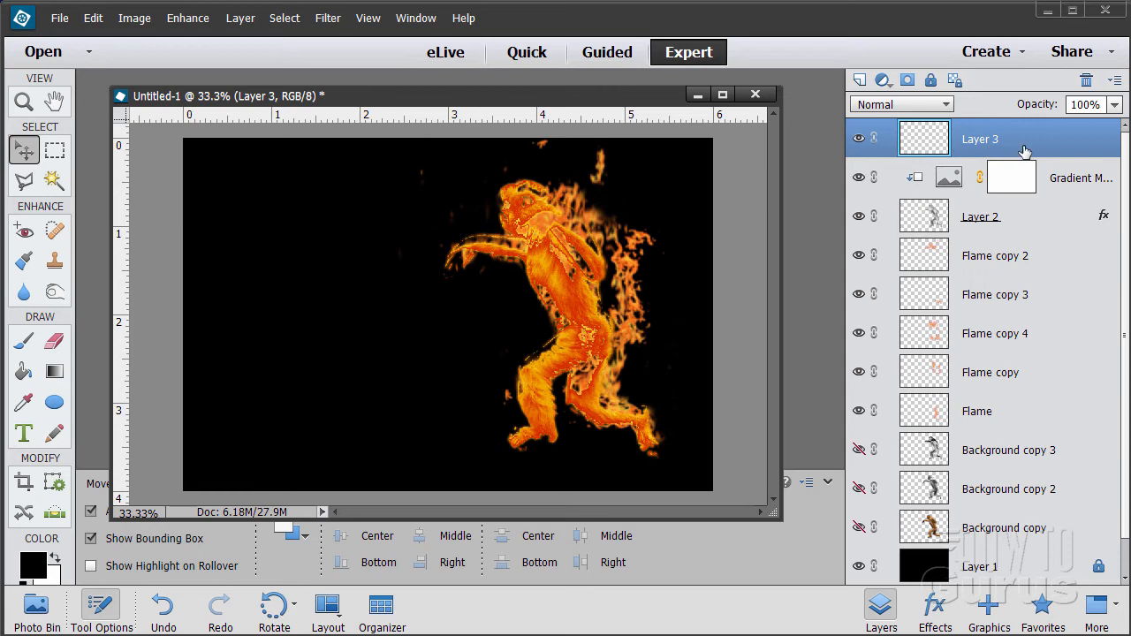
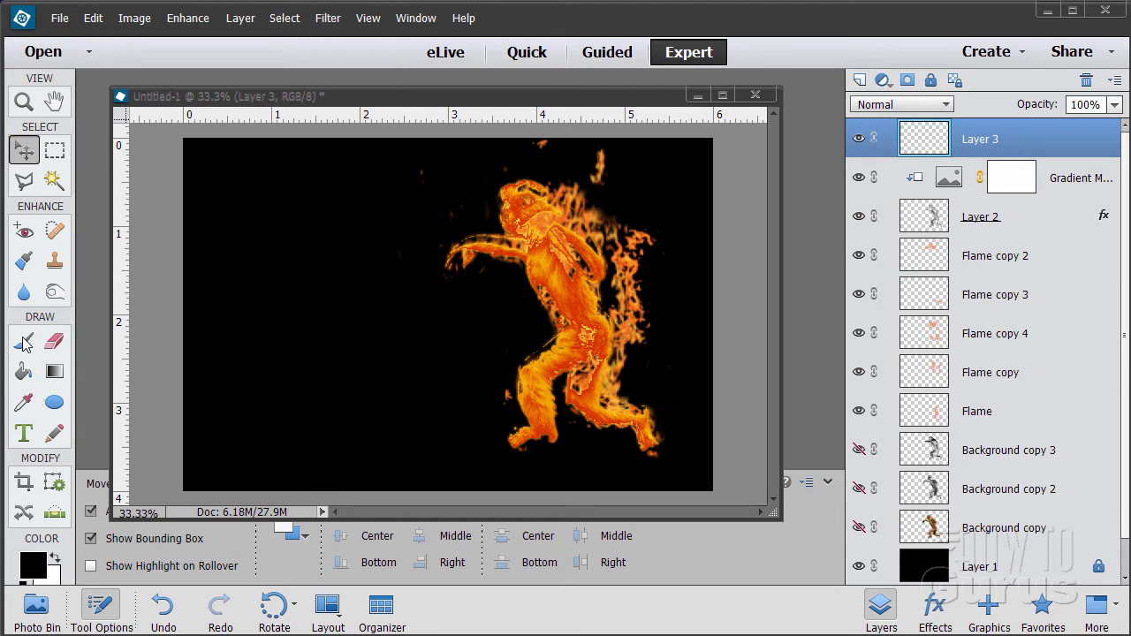
Activate the Horizontal Type tool, move the document window clear of the type options and set the text color to white.
{"action": "left_click", "coordinate": [24, 438]}
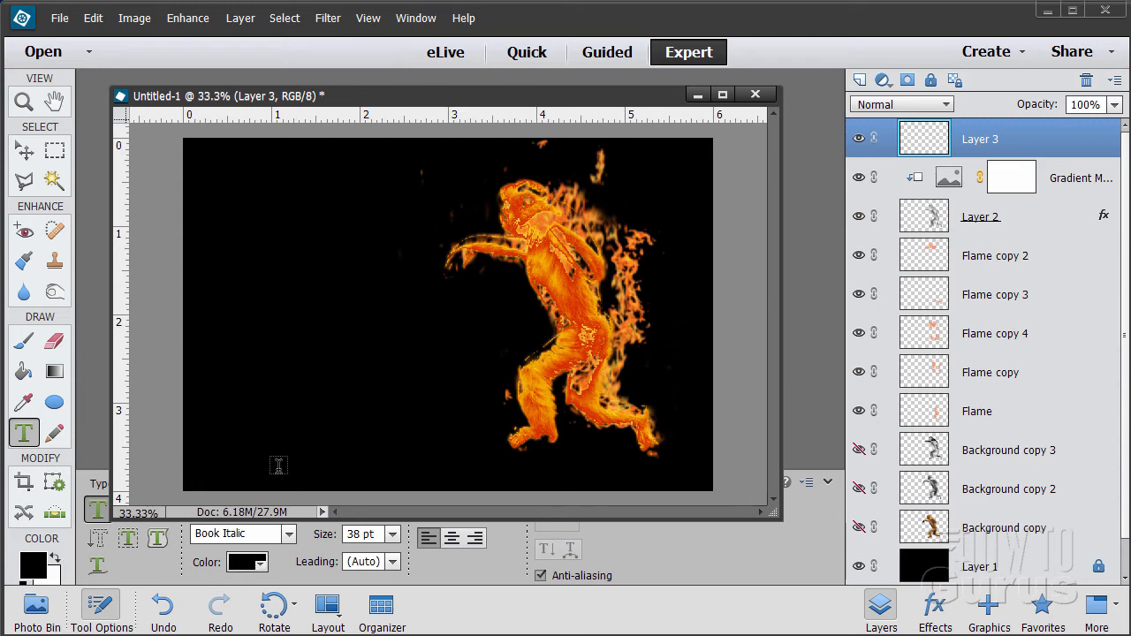
{"action": "left_click_drag", "start_coordinate": [415, 101], "coordinate": [421, 59]}
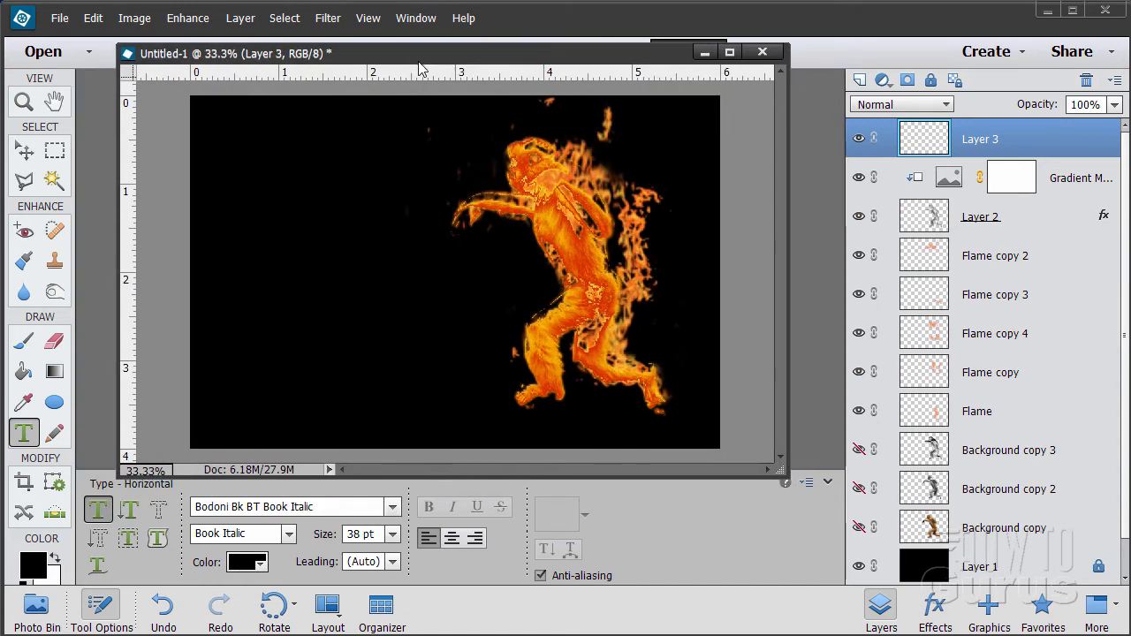
{"action": "left_click", "coordinate": [237, 567]}
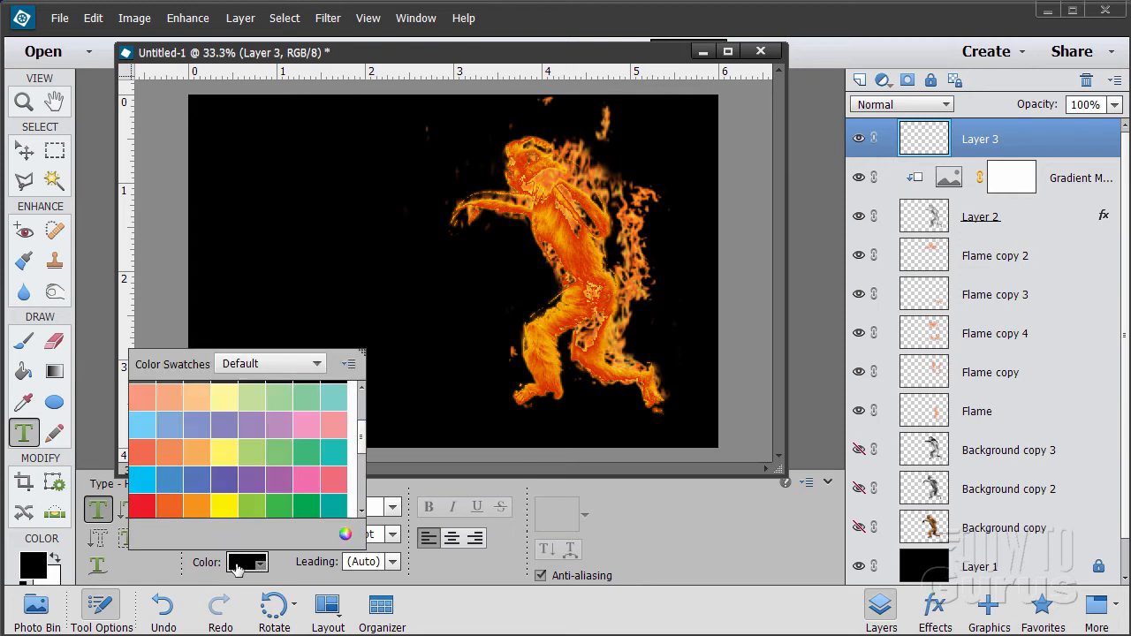
{"action": "scroll", "coordinate": [360, 454], "scroll_direction": "up", "scroll_amount": 3}
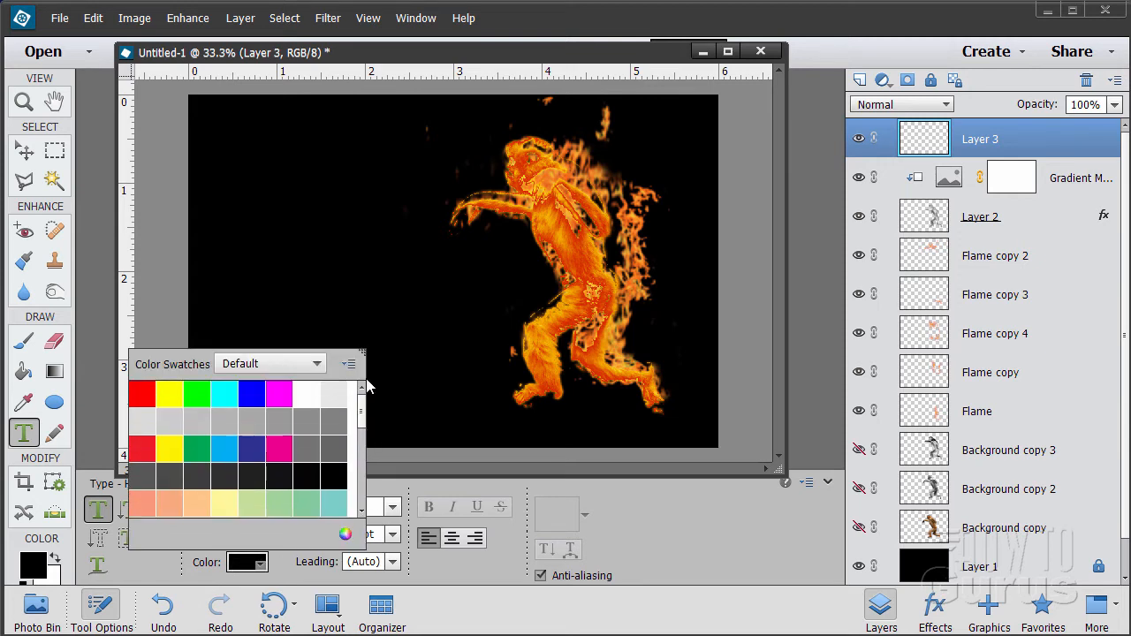
{"action": "left_click", "coordinate": [304, 400]}
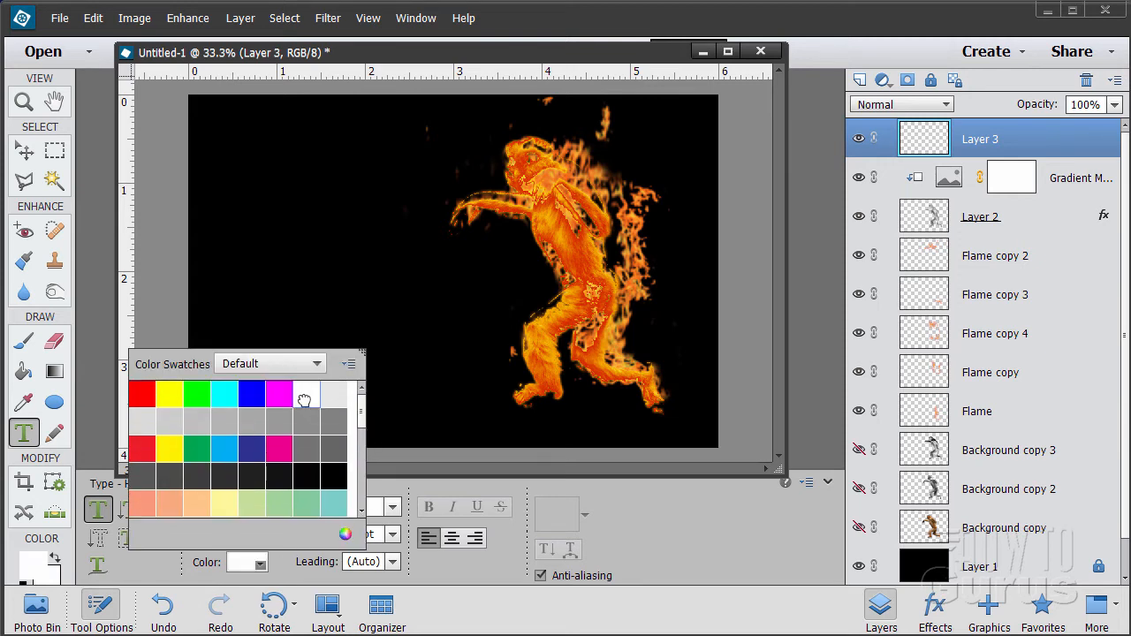
{"action": "left_click", "coordinate": [228, 588]}
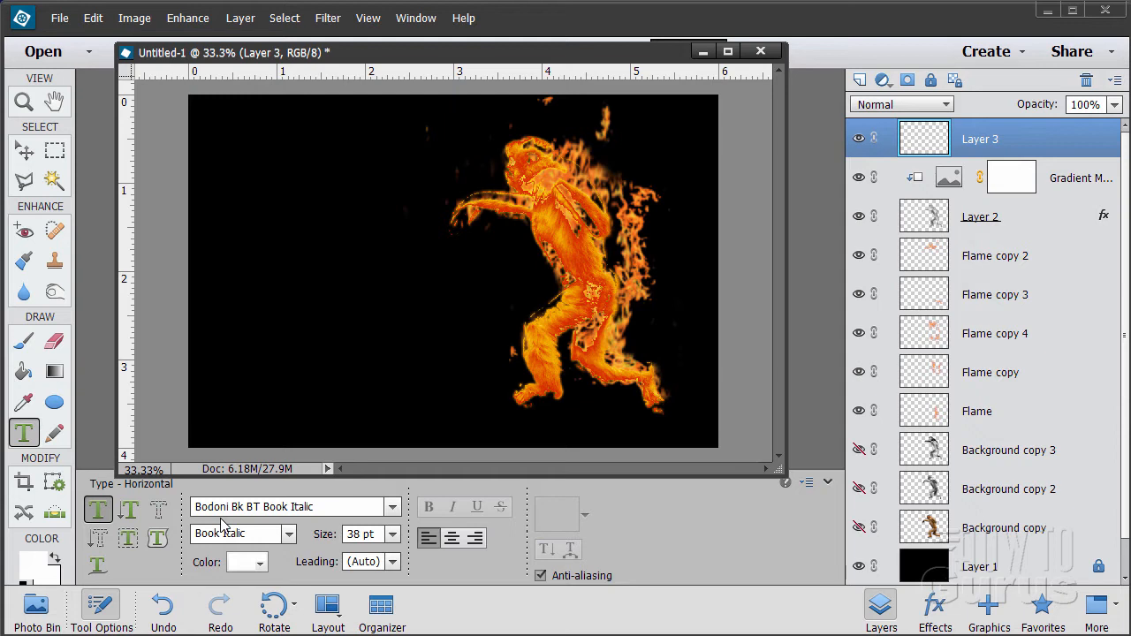
Enter "2016" as white text on the black area beside the figure, with "Year of the" on a second line.
{"action": "left_click", "coordinate": [248, 277]}
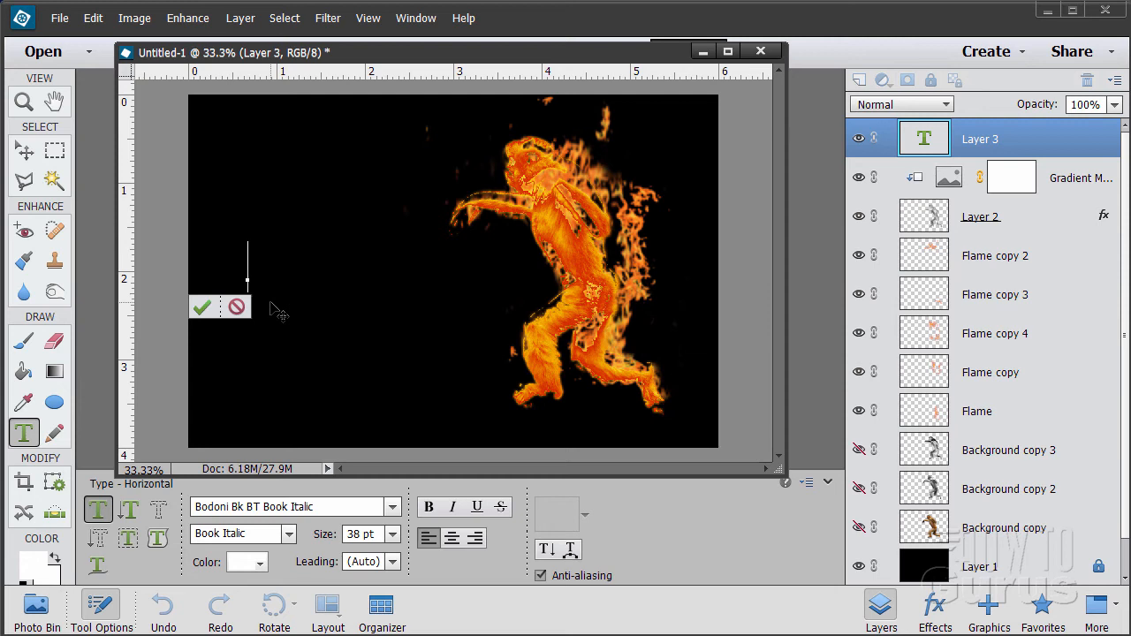
{"action": "type", "text": "2016"}
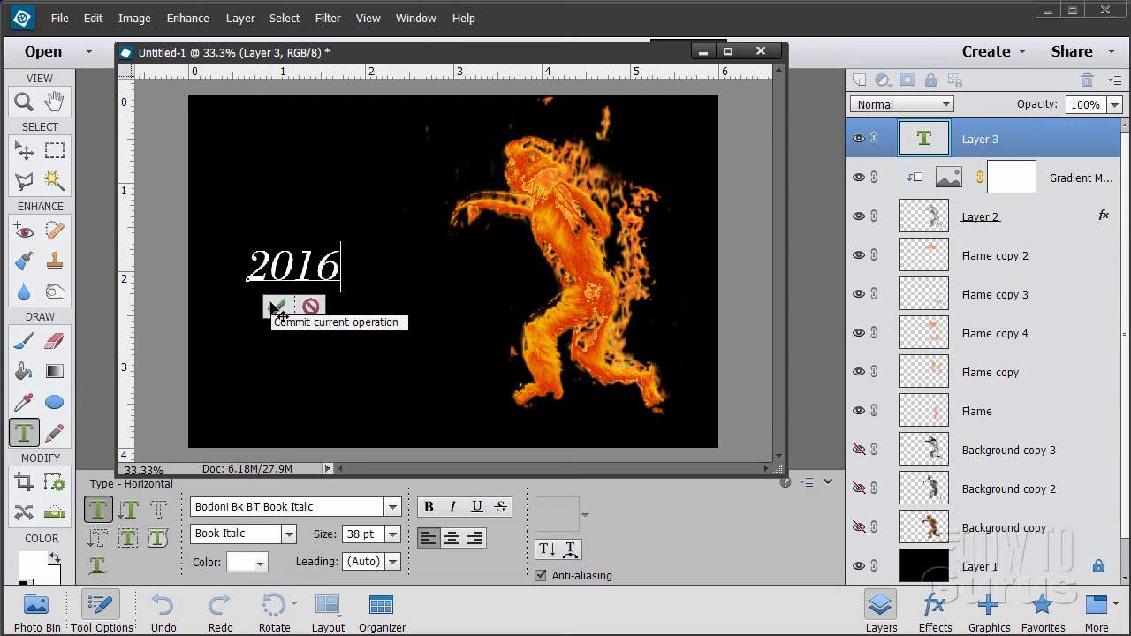
{"action": "key", "text": "Return"}
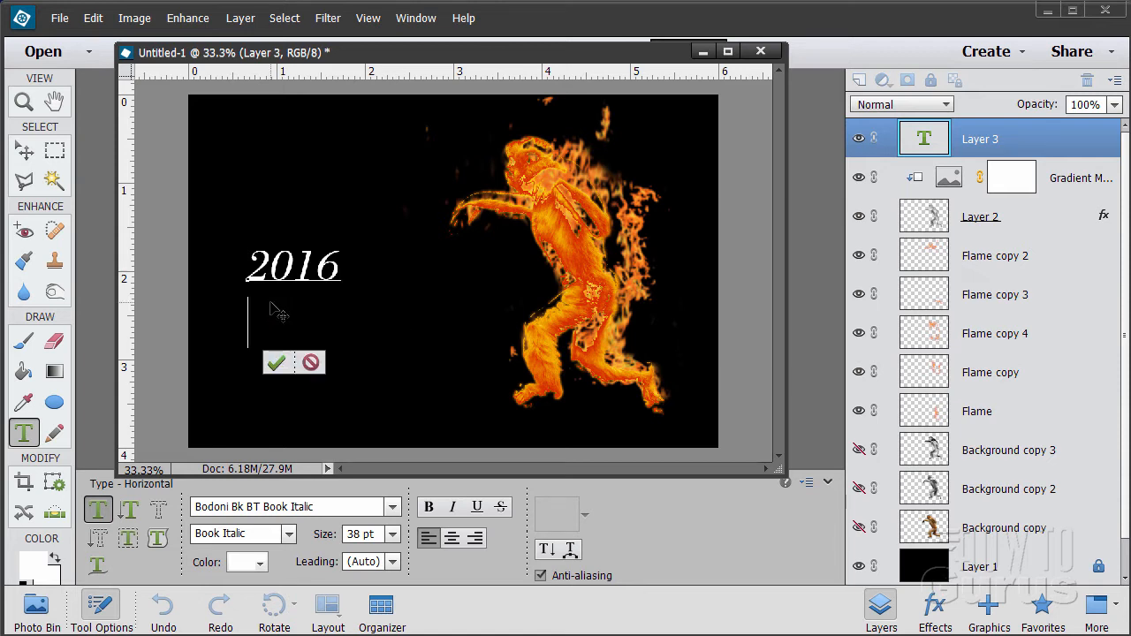
{"action": "type", "text": "UYear"}
{"action": "key", "text": "BackSpace"}
{"action": "key", "text": "BackSpace"}
{"action": "key", "text": "BackSpace"}
{"action": "key", "text": "BackSpace"}
{"action": "key", "text": "BackSpace"}
{"action": "key", "text": "BackSpace"}
{"action": "type", "text": "Yea"}
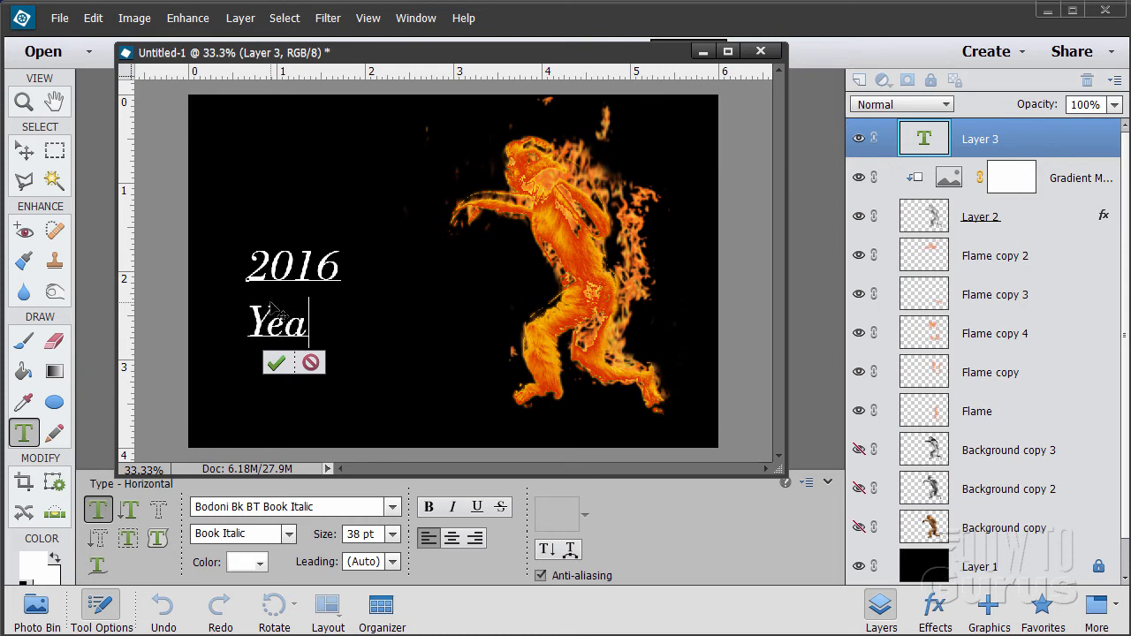
{"action": "type", "text": "r of the"}
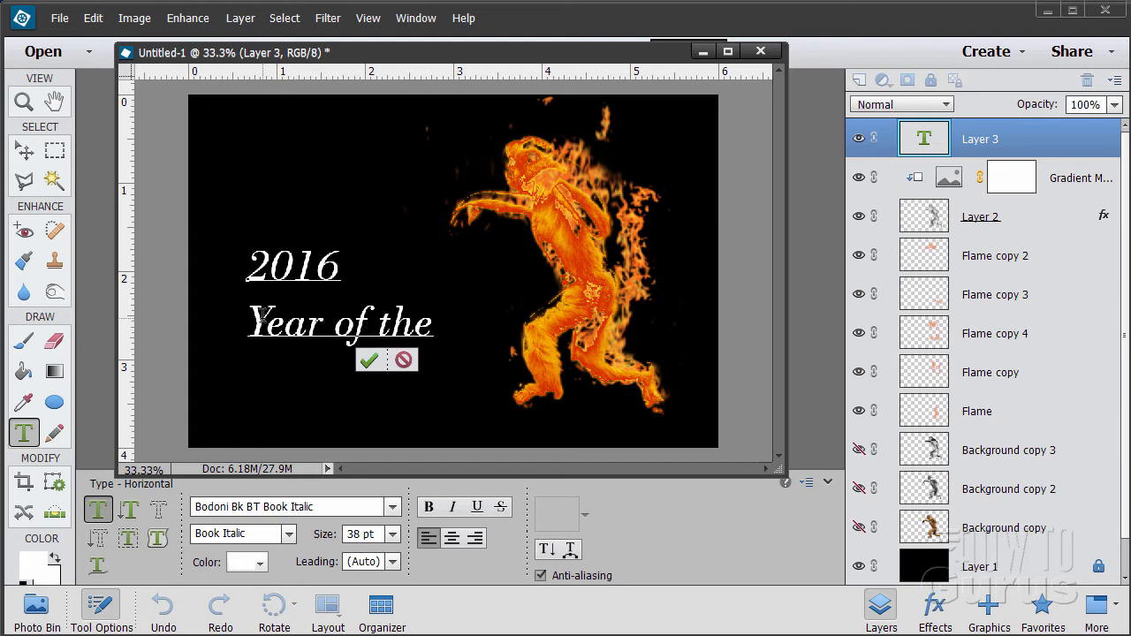
Set the font size of the "Year of the" line to 17 pt and commit the text.
{"action": "left_click_drag", "start_coordinate": [250, 324], "coordinate": [435, 325]}
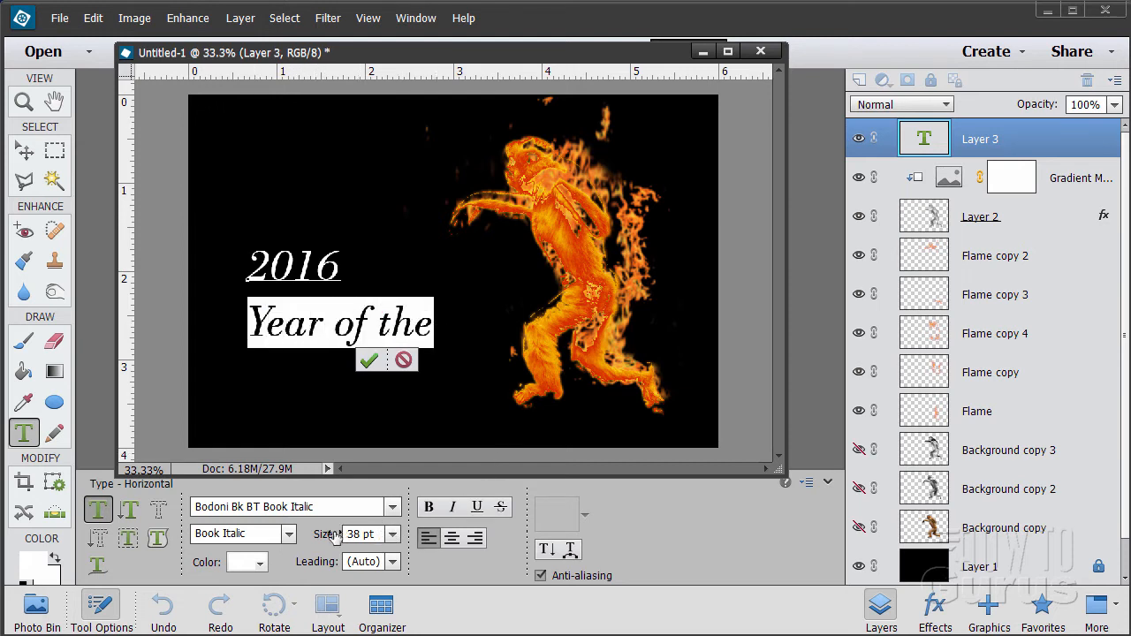
{"action": "left_click_drag", "start_coordinate": [378, 533], "coordinate": [335, 534]}
{"action": "type", "text": "17"}
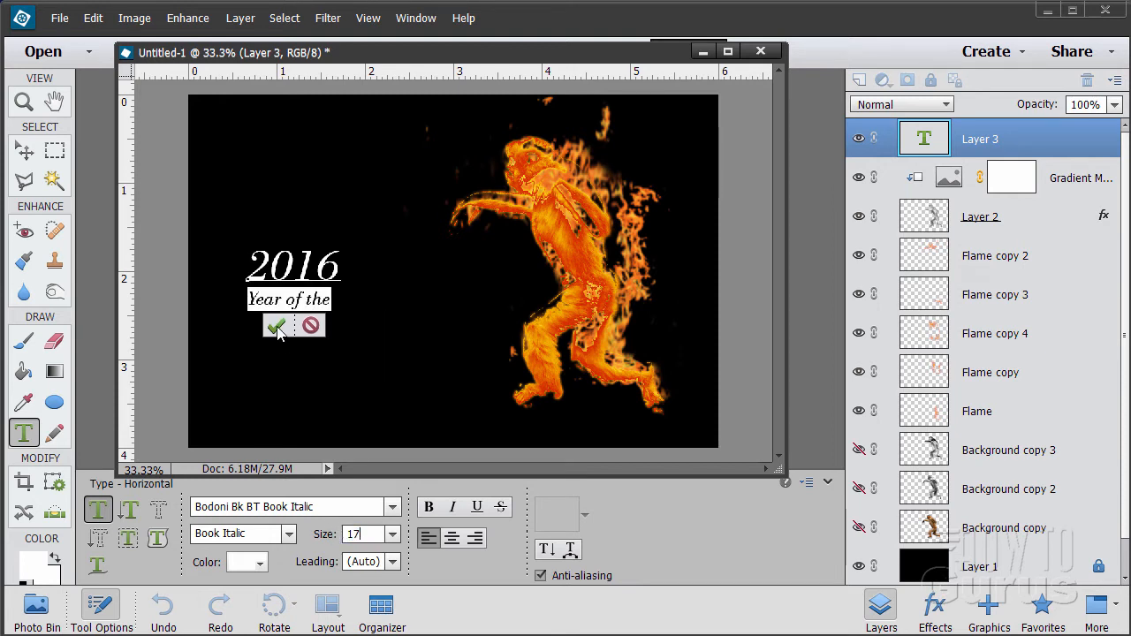
{"action": "left_click", "coordinate": [276, 326]}
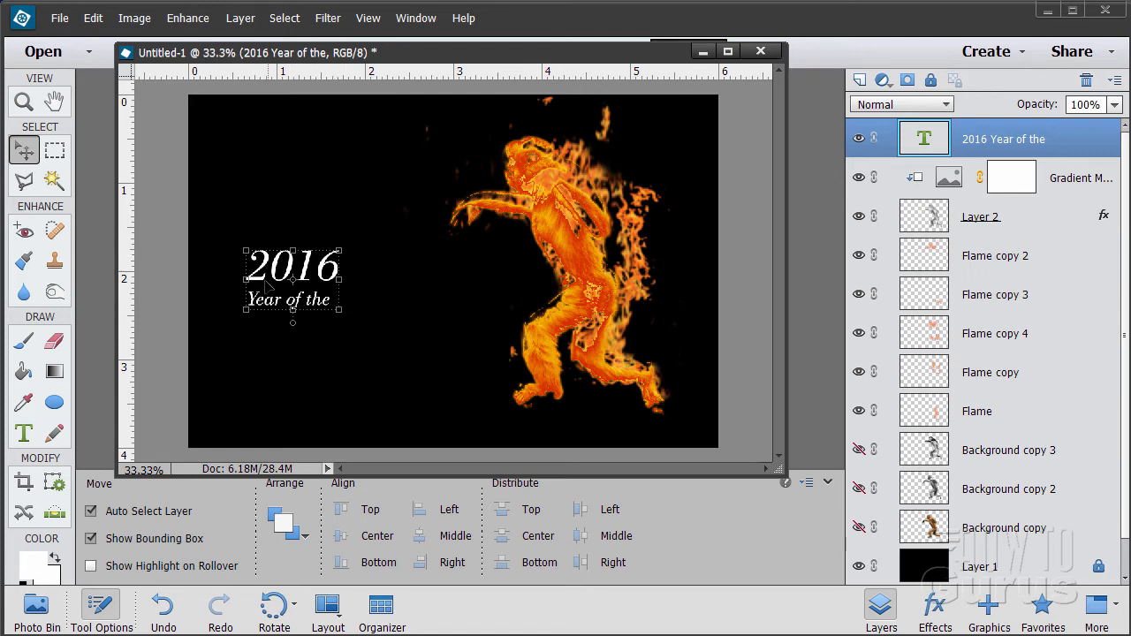
Tighten the leading of the whole "2016 Year of the" title to 19.01 pt and shift the title slightly up and left.
{"action": "left_click", "coordinate": [24, 434]}
{"action": "triple_click", "coordinate": [267, 292]}
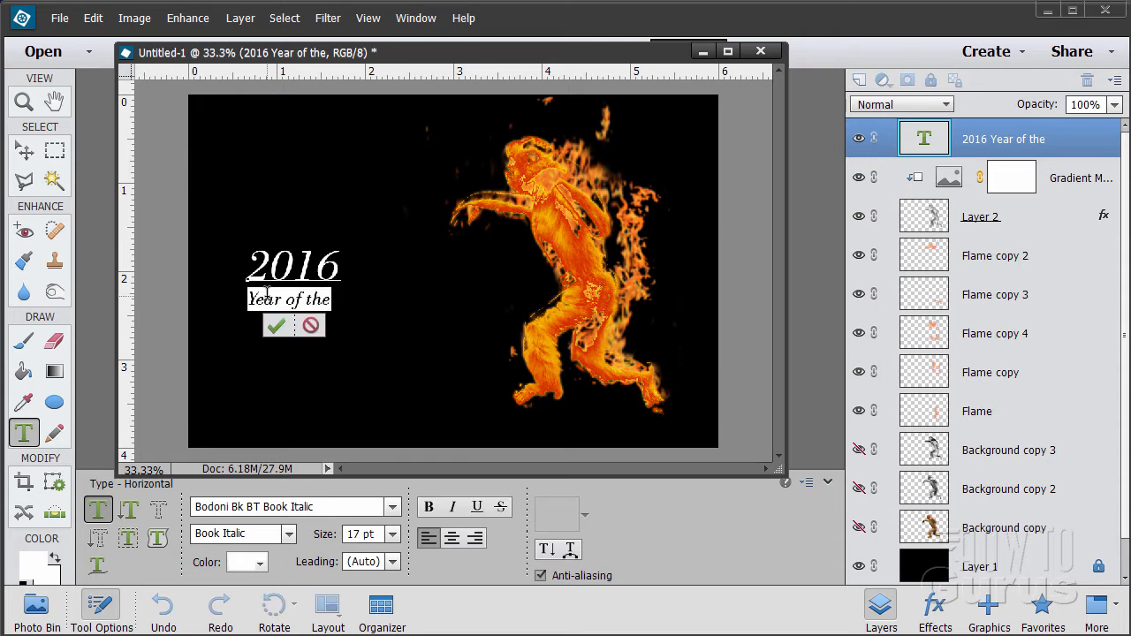
{"action": "key", "text": "ctrl+a"}
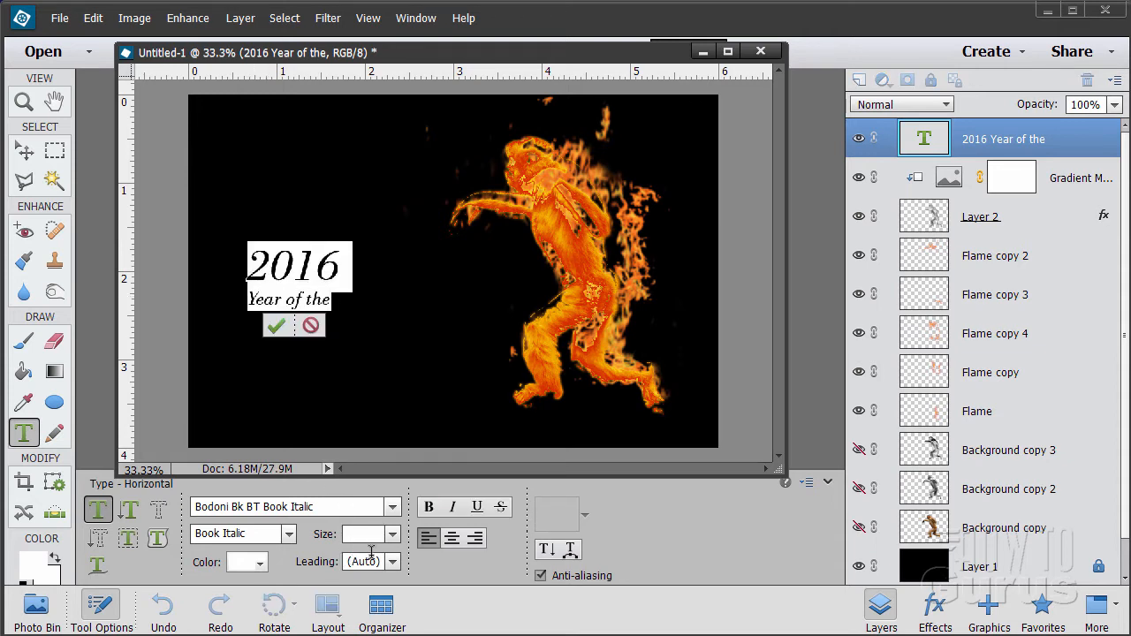
{"action": "mouse_move", "coordinate": [328, 566]}
{"action": "left_mouse_down"}
{"action": "mouse_move", "coordinate": [339, 564]}
{"action": "mouse_move", "coordinate": [299, 570]}
{"action": "mouse_move", "coordinate": [316, 565]}
{"action": "left_mouse_up"}
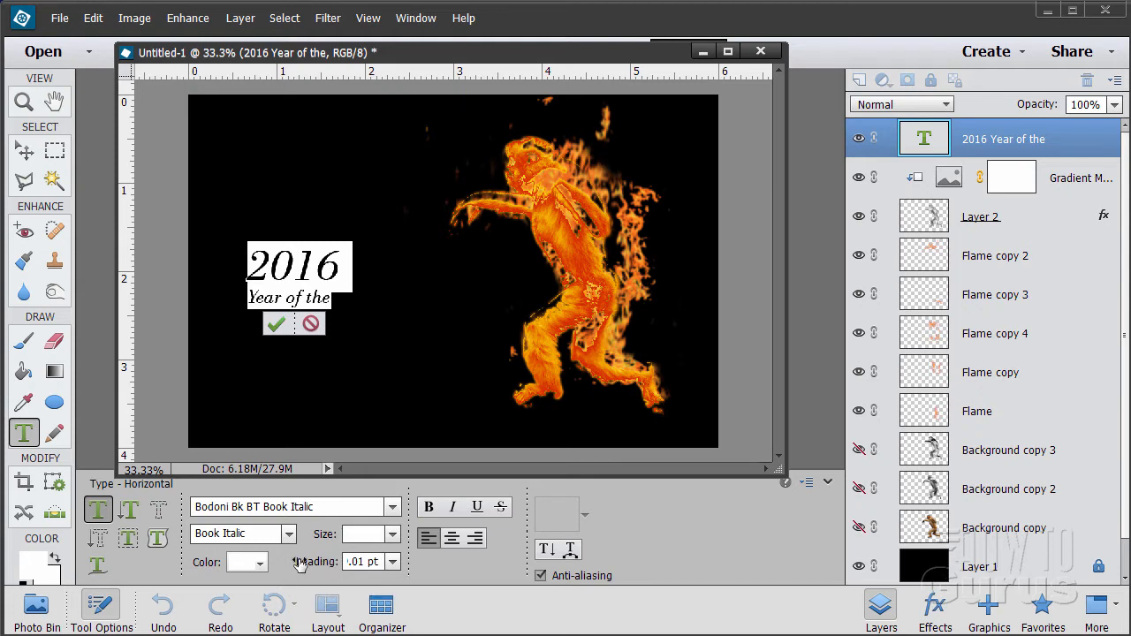
{"action": "left_click", "coordinate": [274, 324]}
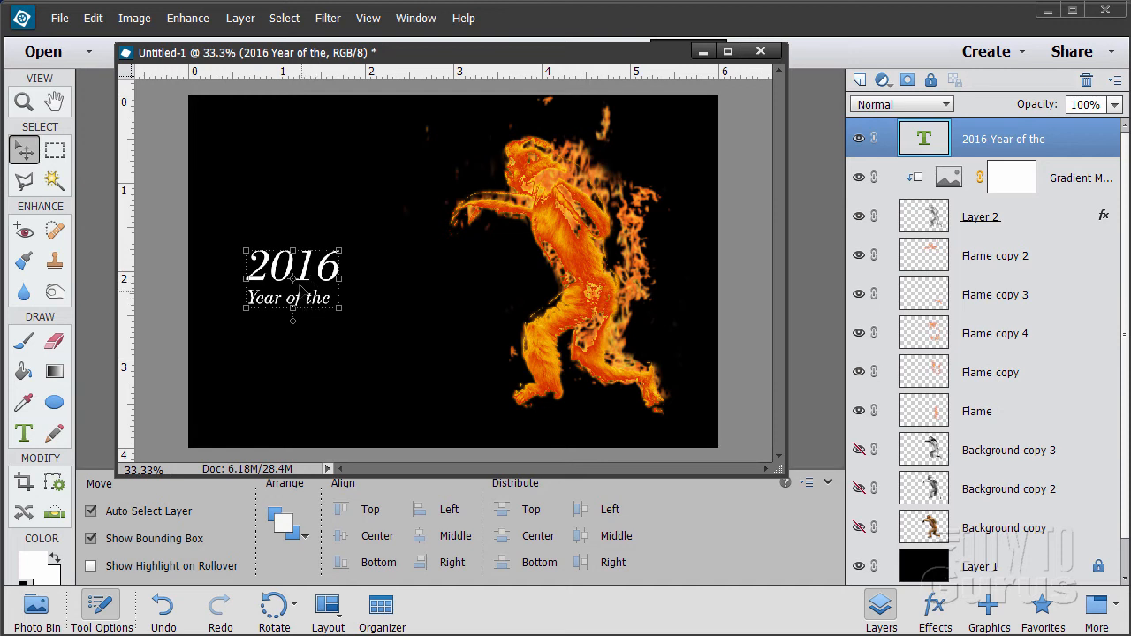
{"action": "left_click_drag", "start_coordinate": [288, 279], "coordinate": [283, 274]}
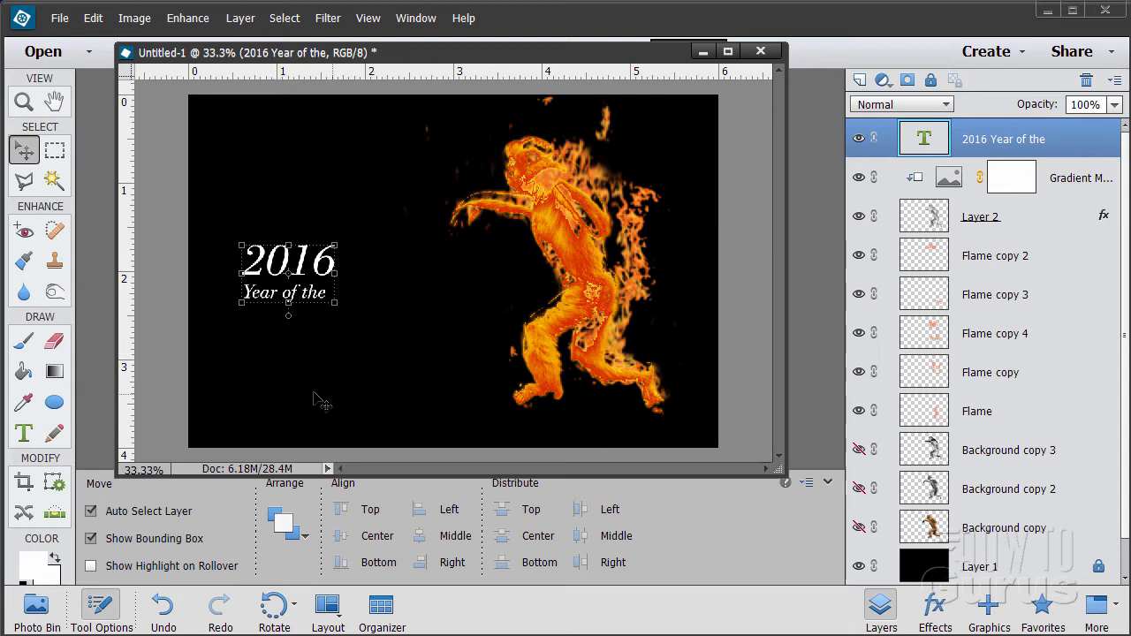
{"action": "left_click", "coordinate": [25, 433]}
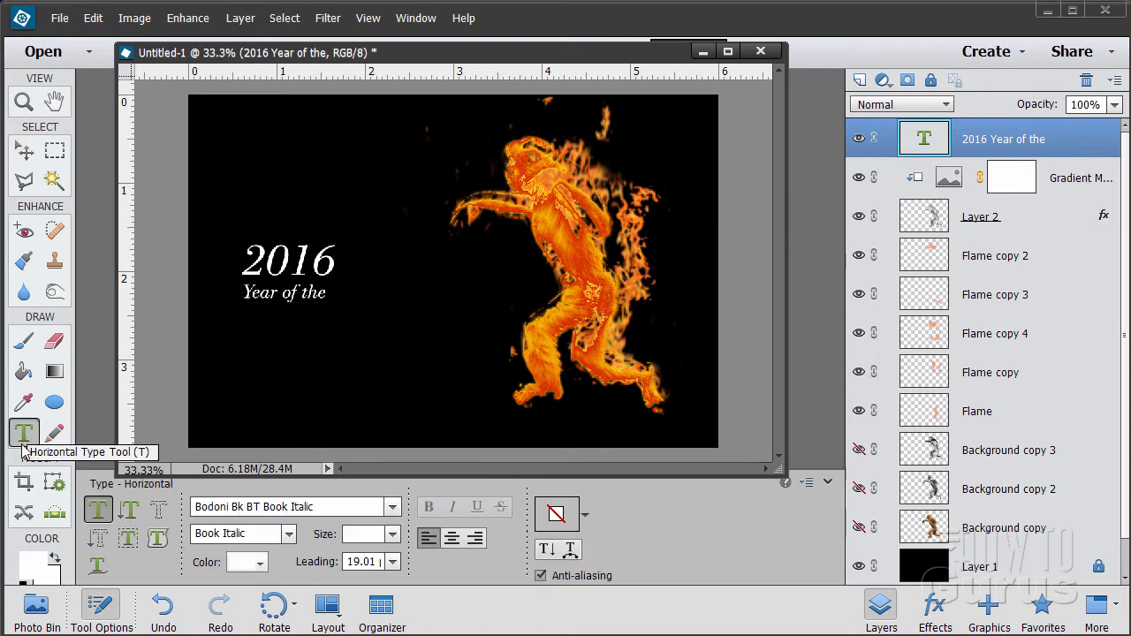
{"action": "left_click", "coordinate": [393, 509]}
{"action": "scroll", "coordinate": [394, 507], "scroll_direction": "up", "scroll_amount": 7}
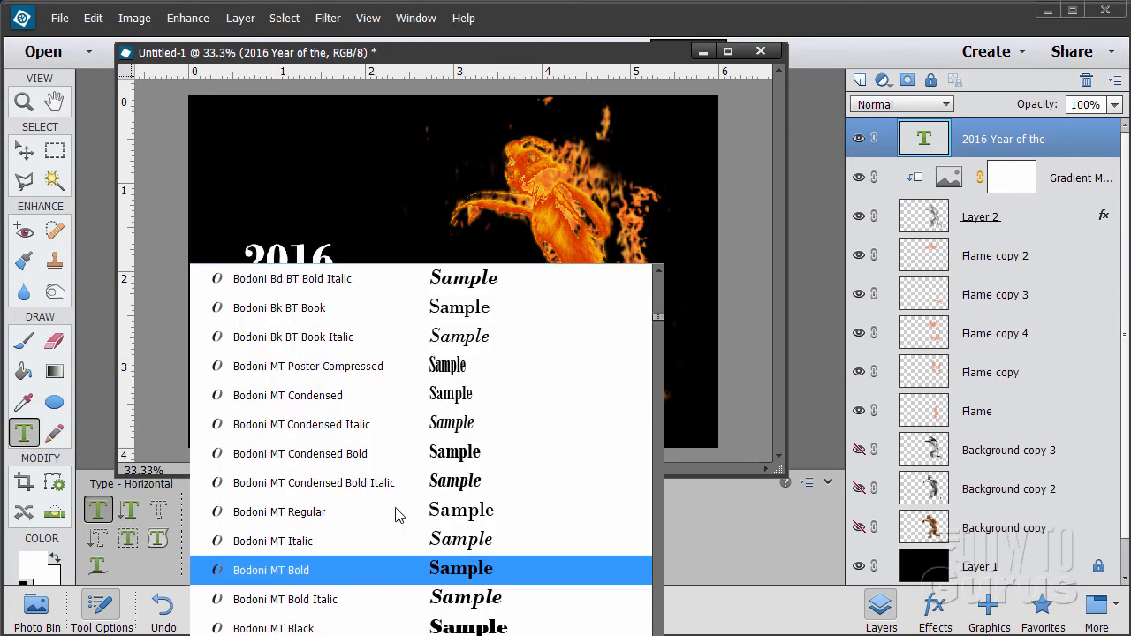
{"action": "scroll", "coordinate": [309, 433], "scroll_direction": "up", "scroll_amount": 8}
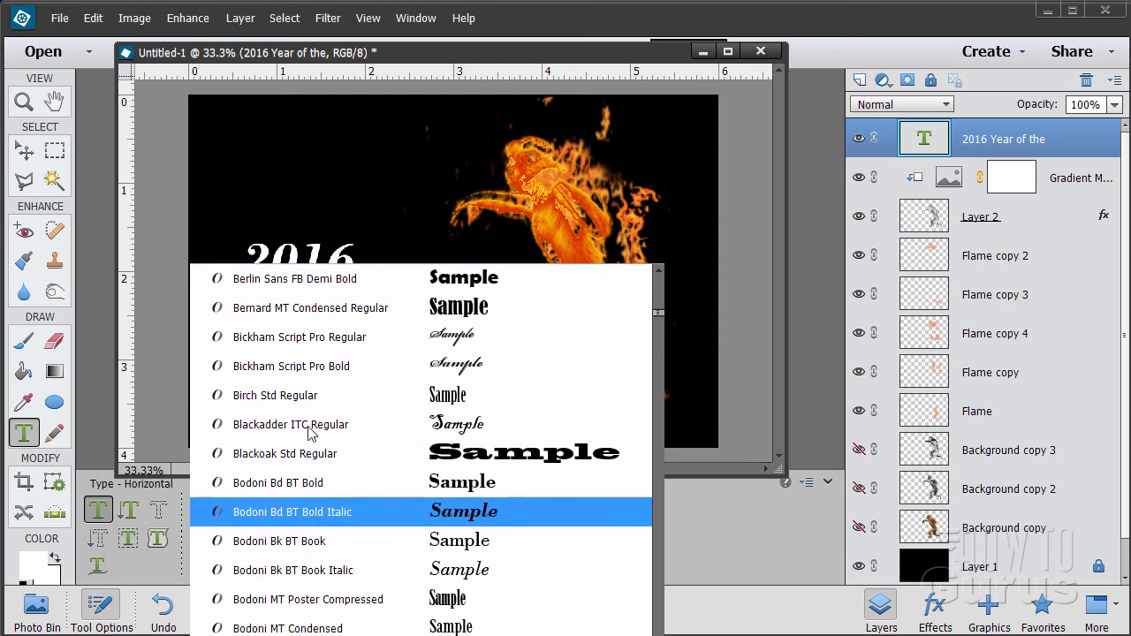
{"action": "scroll", "coordinate": [626, 461], "scroll_direction": "down", "scroll_amount": 3}
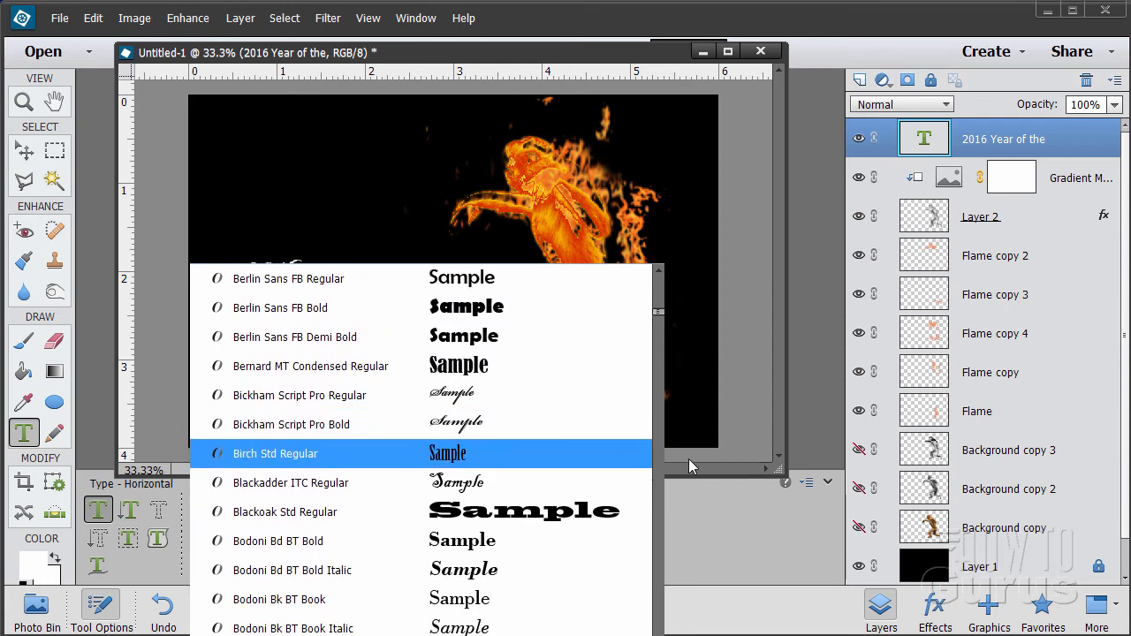
{"action": "left_click", "coordinate": [768, 437]}
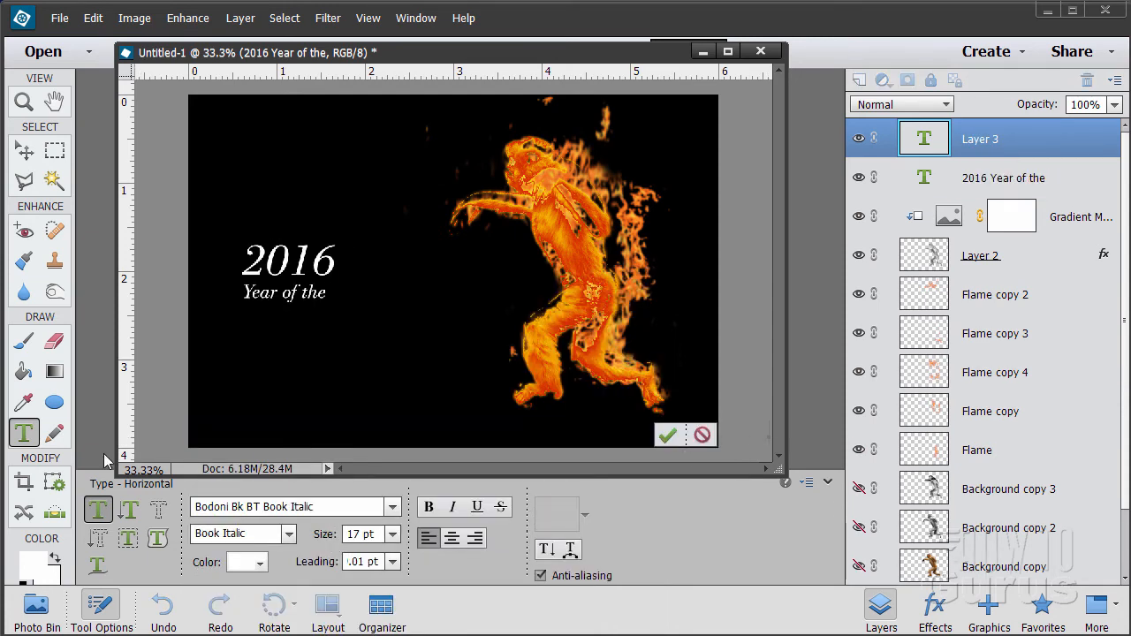
{"action": "left_click", "coordinate": [25, 151]}
{"action": "left_click", "coordinate": [270, 379]}
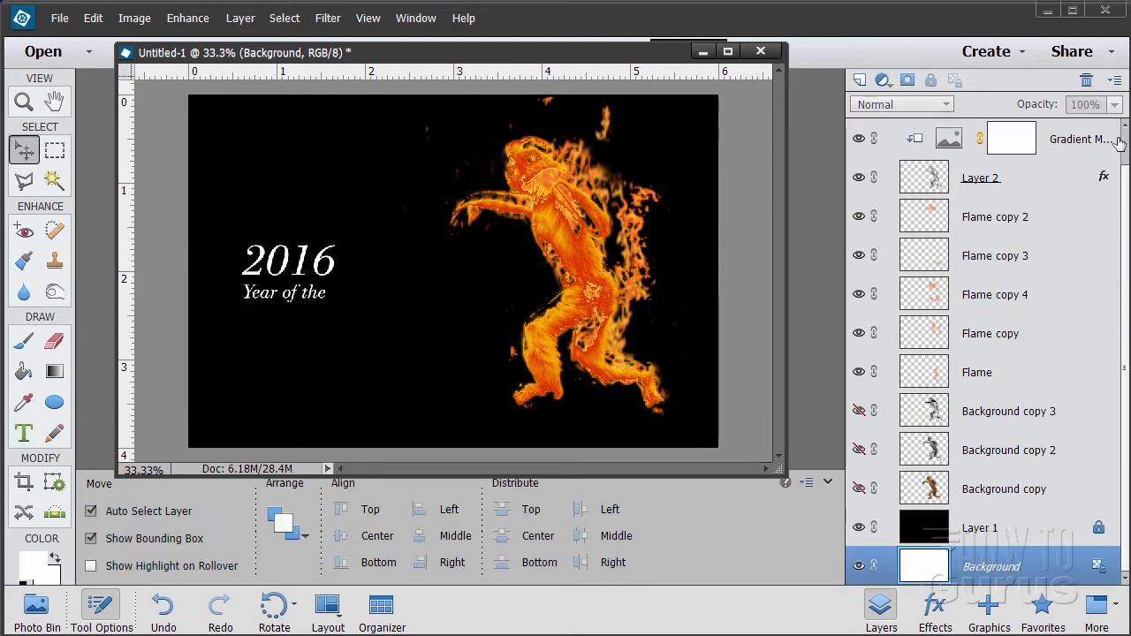
{"action": "scroll", "coordinate": [1124, 148], "scroll_direction": "up", "scroll_amount": 1}
{"action": "left_click", "coordinate": [1065, 141]}
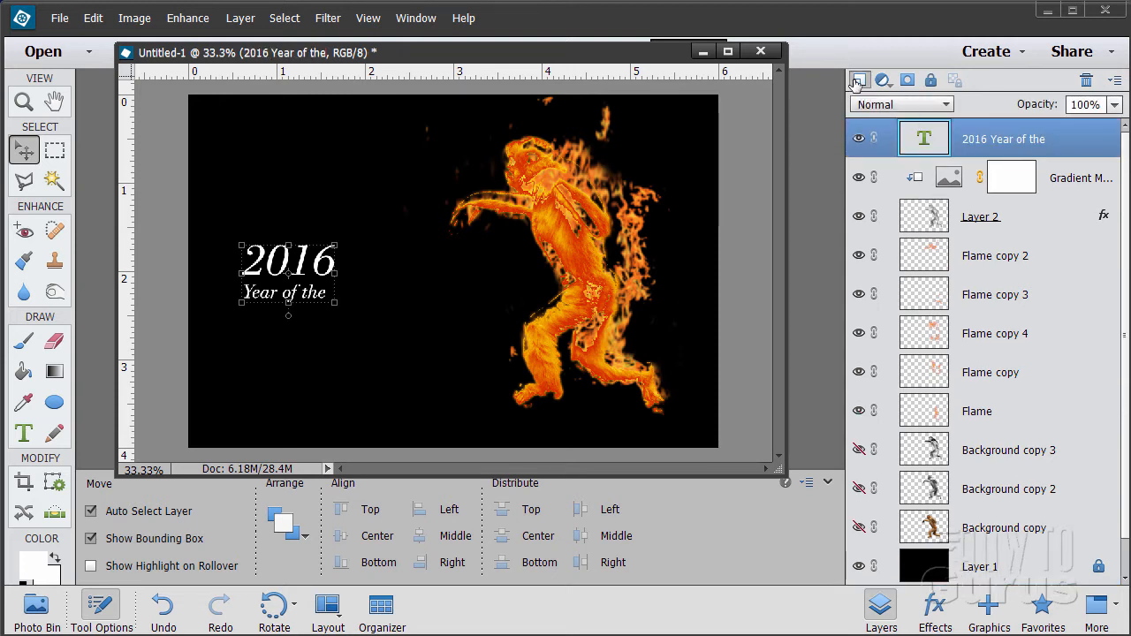
Add a new layer above the title layer and start a text line below "Year of the" in the Arcade Fire Regular font.
{"action": "left_click", "coordinate": [859, 80]}
{"action": "left_click", "coordinate": [24, 433]}
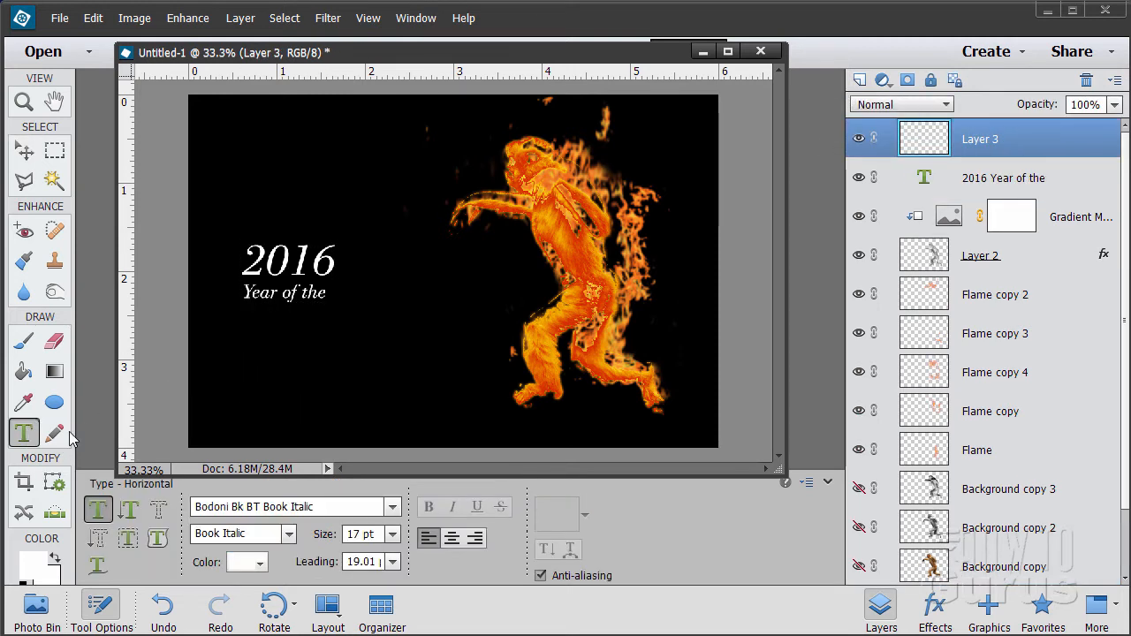
{"action": "left_click", "coordinate": [249, 342]}
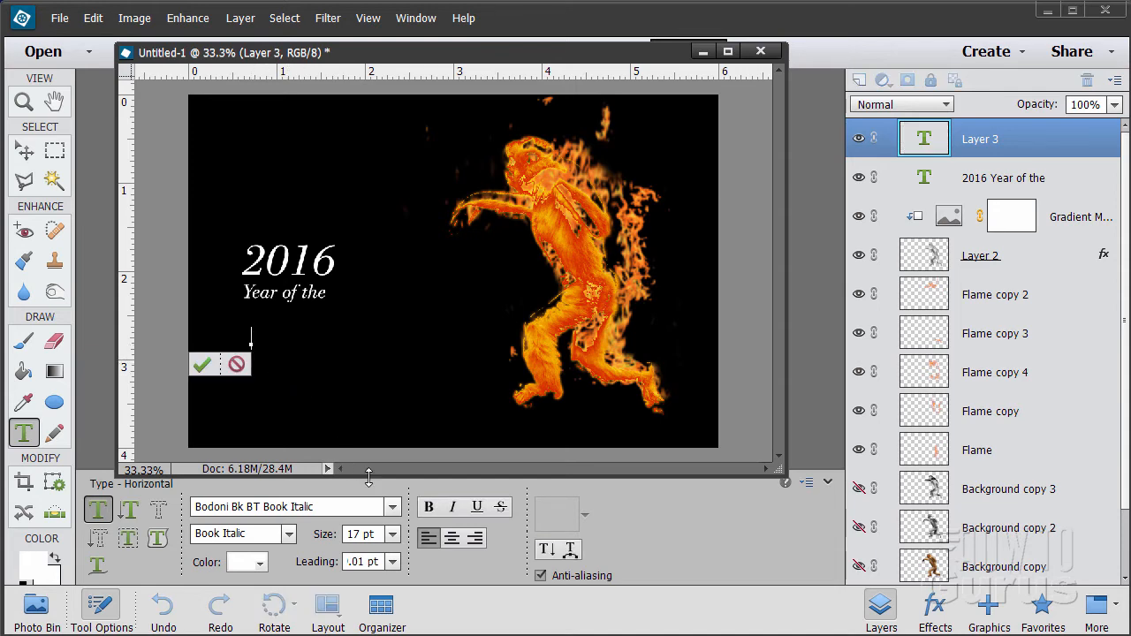
{"action": "left_click", "coordinate": [393, 508]}
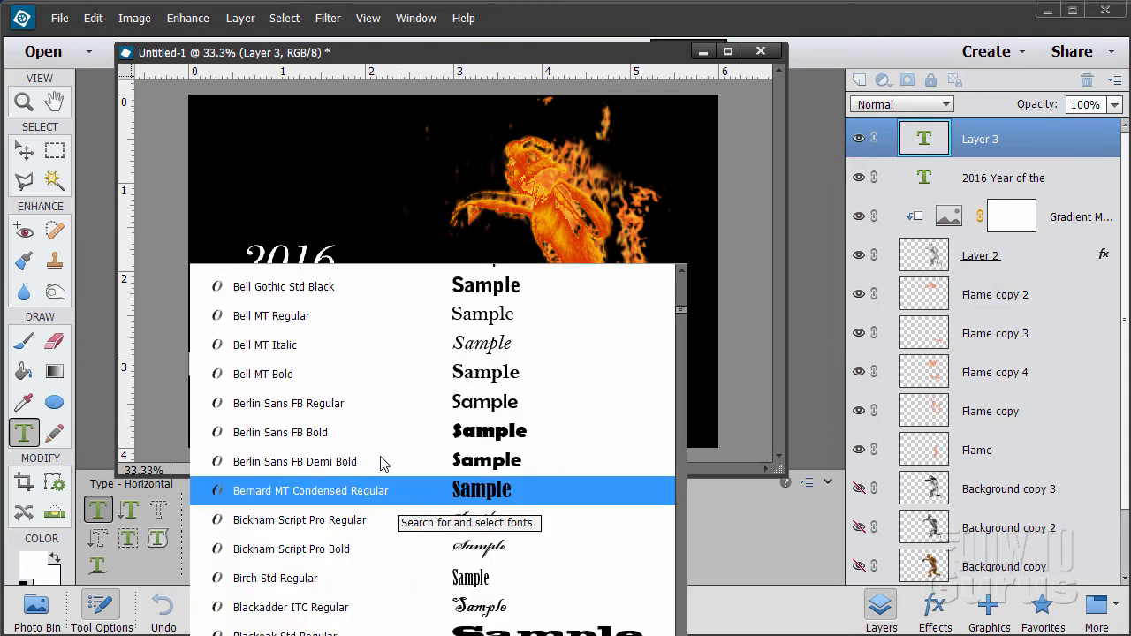
{"action": "scroll", "coordinate": [383, 463], "scroll_direction": "up", "scroll_amount": 5}
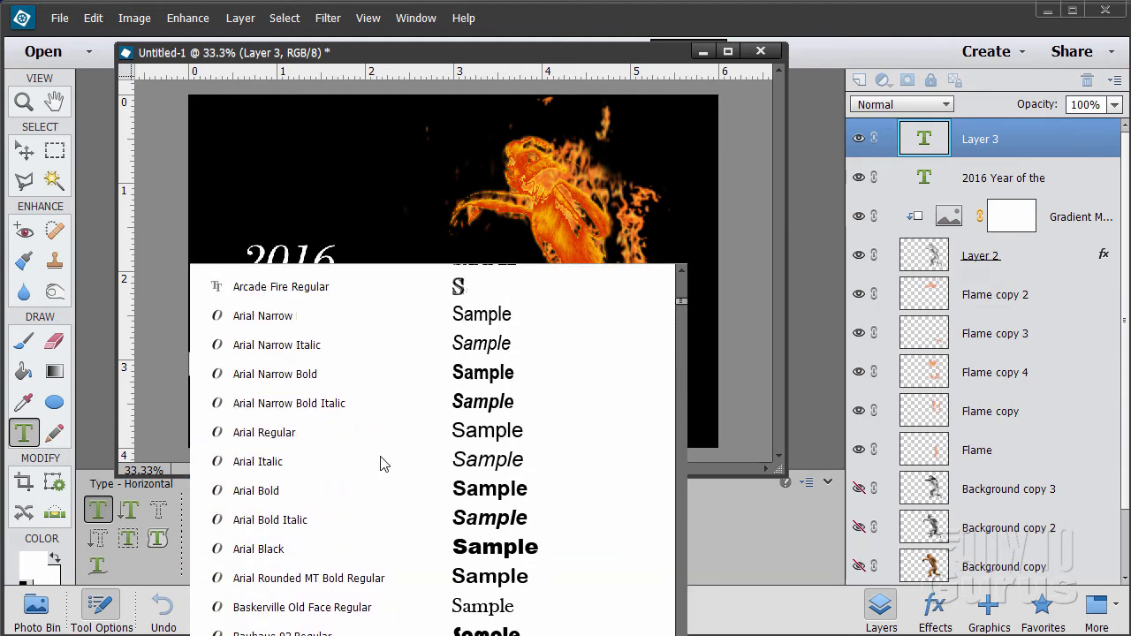
{"action": "scroll", "coordinate": [382, 463], "scroll_direction": "up", "scroll_amount": 1}
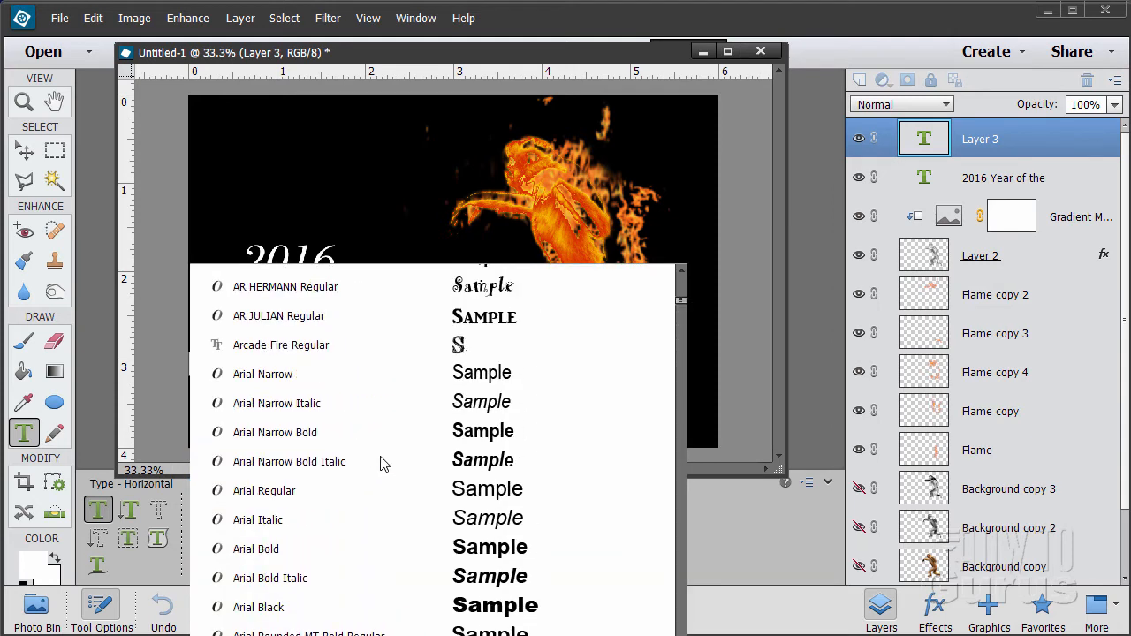
{"action": "left_click", "coordinate": [285, 351]}
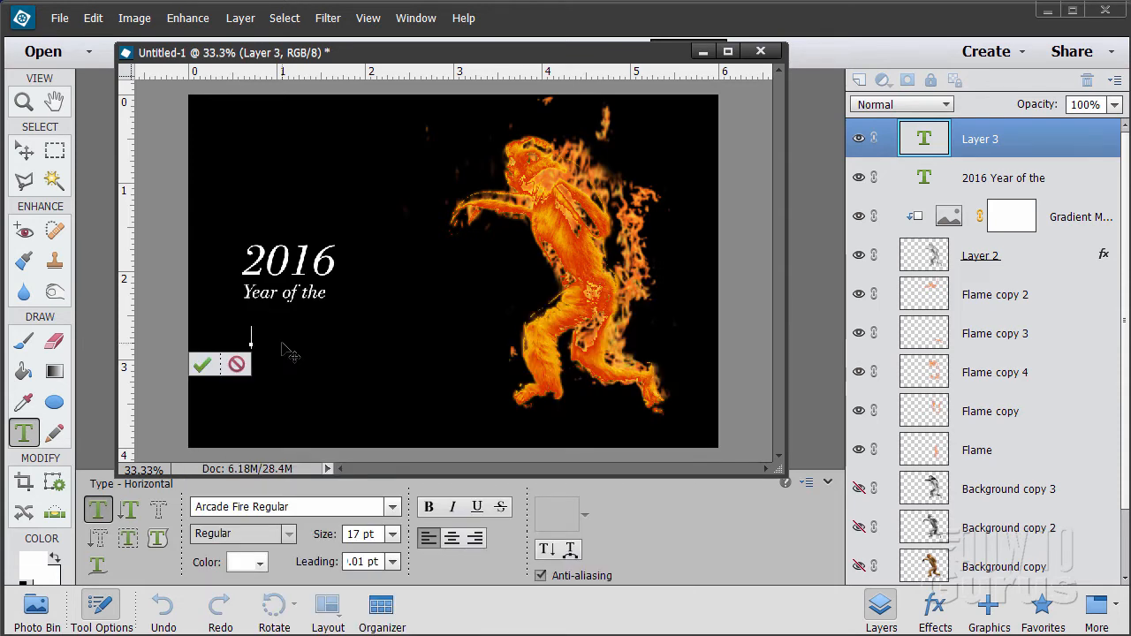
Enter "FIRE MONKEY" and break it into two lines, one word per line.
{"action": "type", "text": "F"}
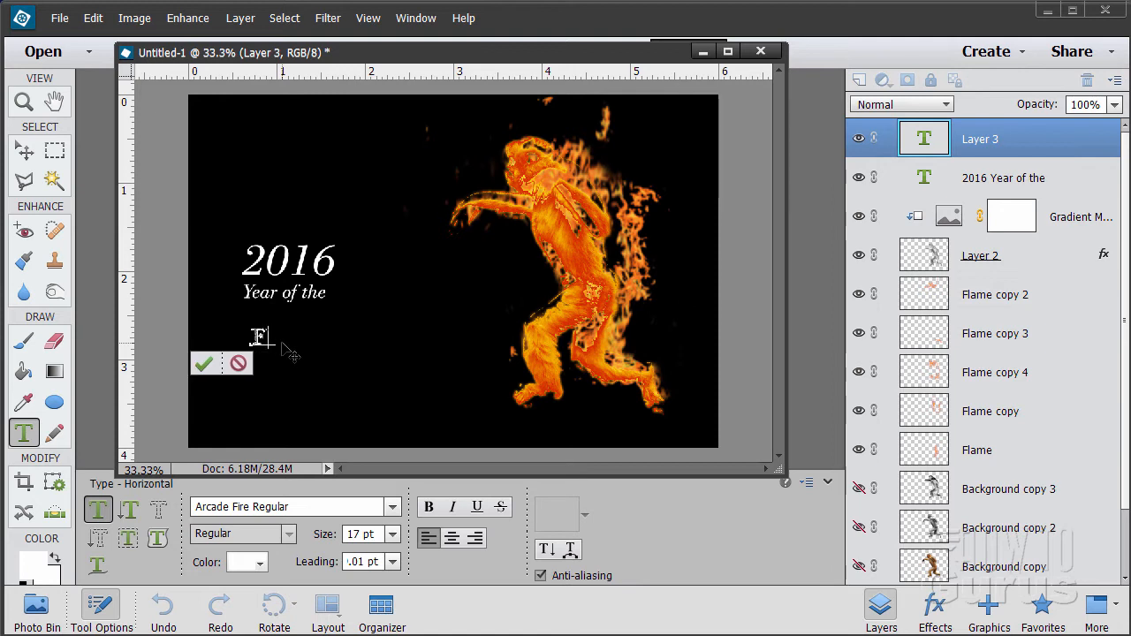
{"action": "type", "text": "IRE MON"}
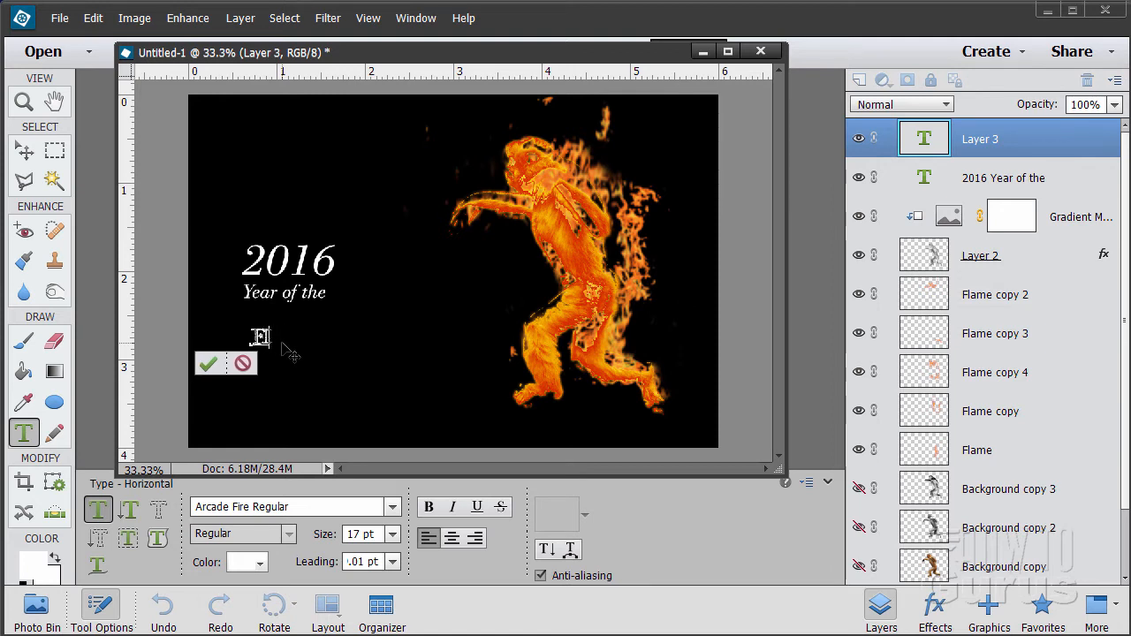
{"action": "type", "text": "KEY"}
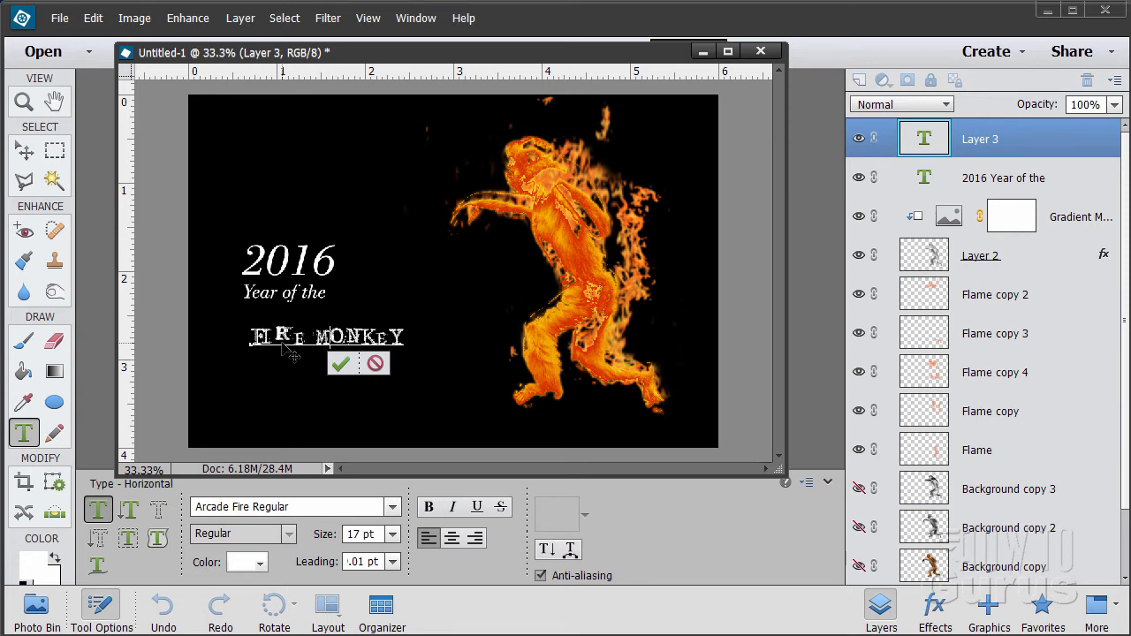
{"action": "key", "text": "Return"}
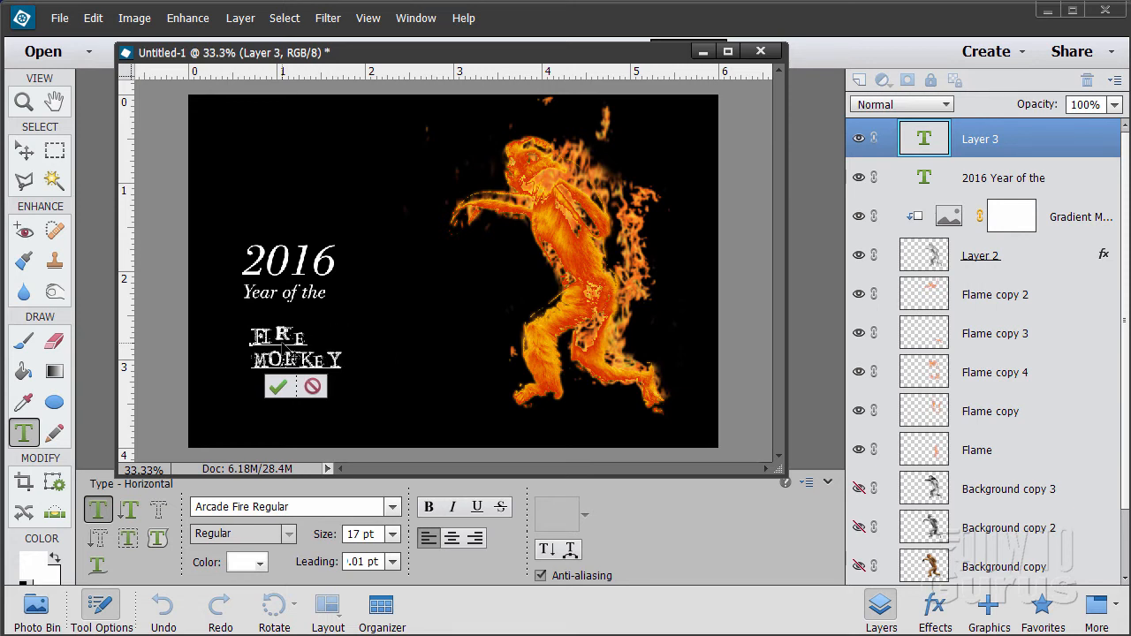
Set the FIRE MONKEY text to 38 pt and increase its leading until the two lines no longer overlap.
{"action": "left_click_drag", "start_coordinate": [252, 334], "coordinate": [348, 362]}
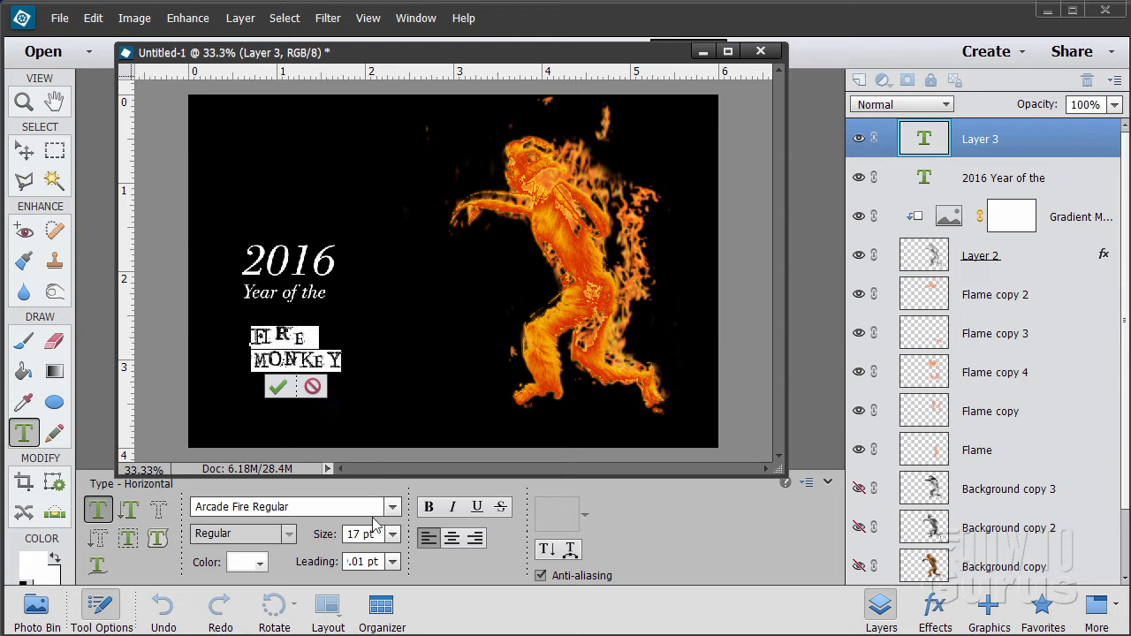
{"action": "left_click_drag", "start_coordinate": [376, 535], "coordinate": [344, 541]}
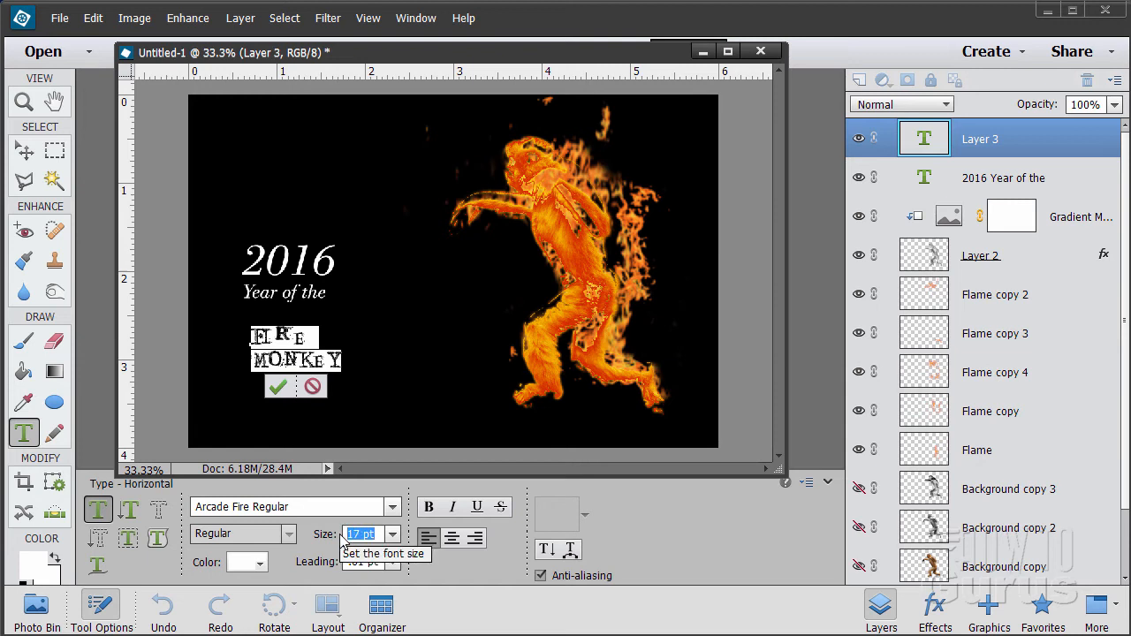
{"action": "type", "text": "38"}
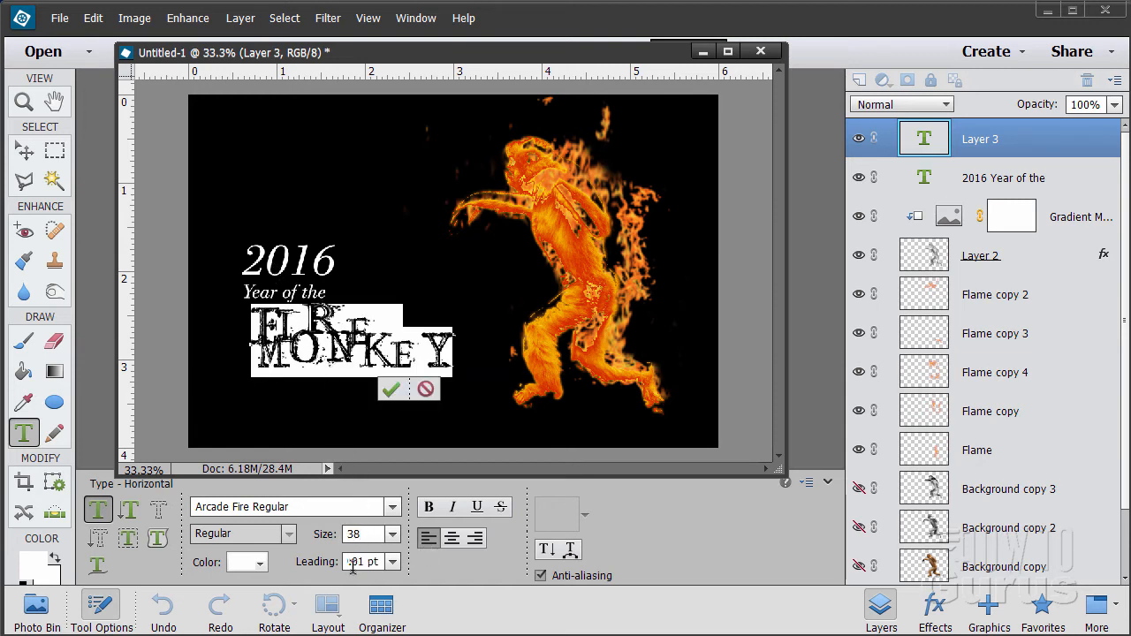
{"action": "left_click_drag", "start_coordinate": [314, 567], "coordinate": [331, 571]}
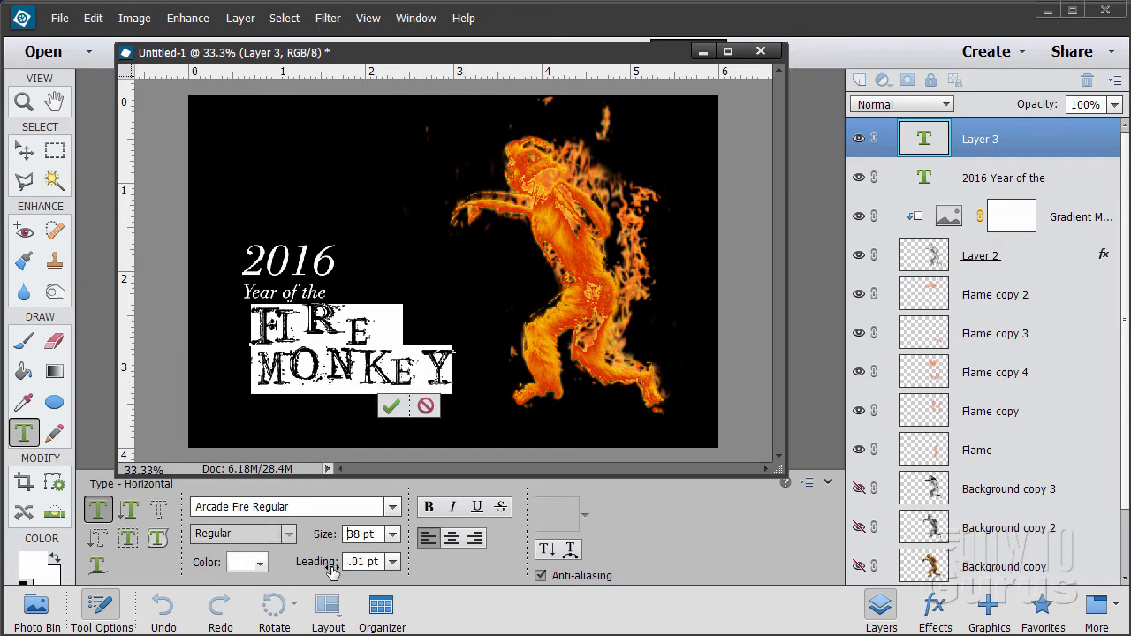
{"action": "left_click", "coordinate": [280, 334]}
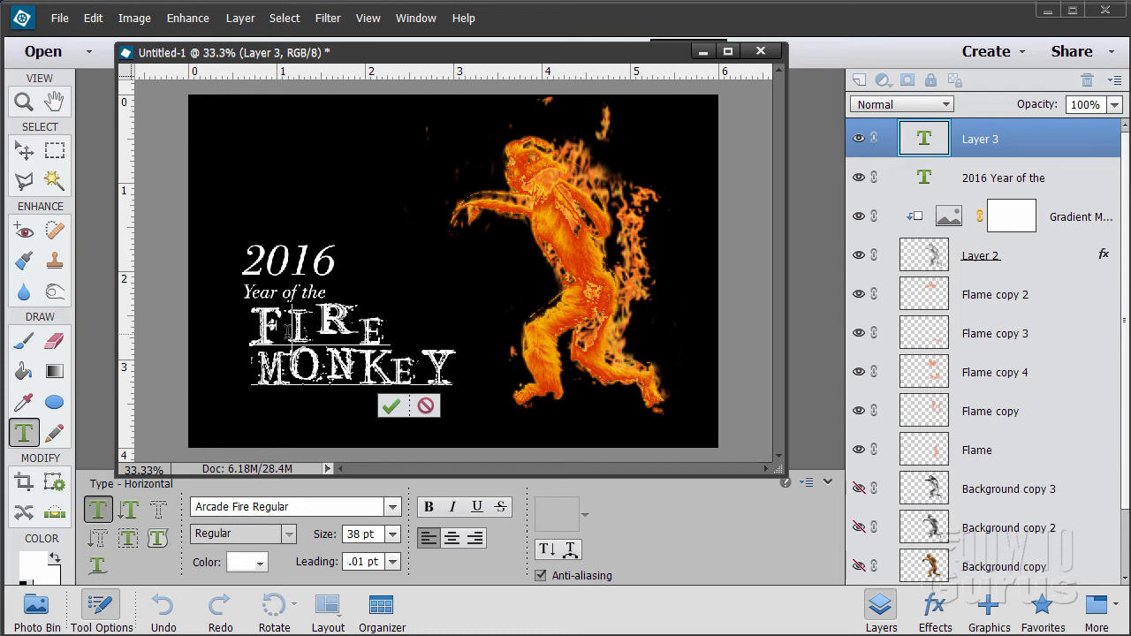
Commit the FIRE MONKEY text and move it slightly down and left so it sits clear below "Year of the".
{"action": "left_click", "coordinate": [391, 405]}
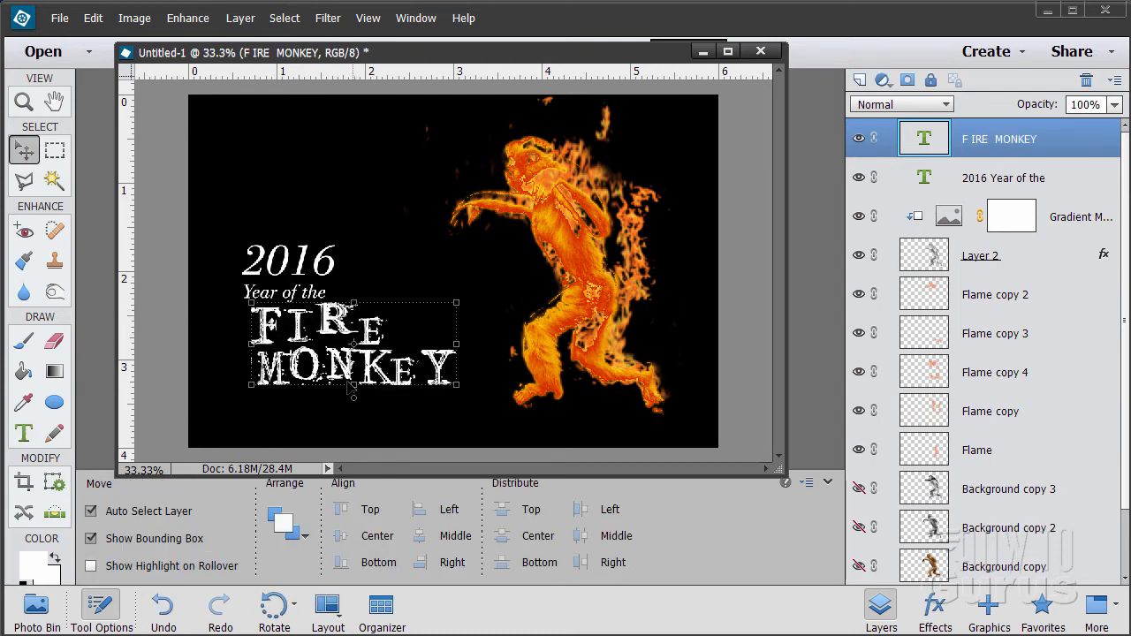
{"action": "left_click_drag", "start_coordinate": [362, 331], "coordinate": [351, 351]}
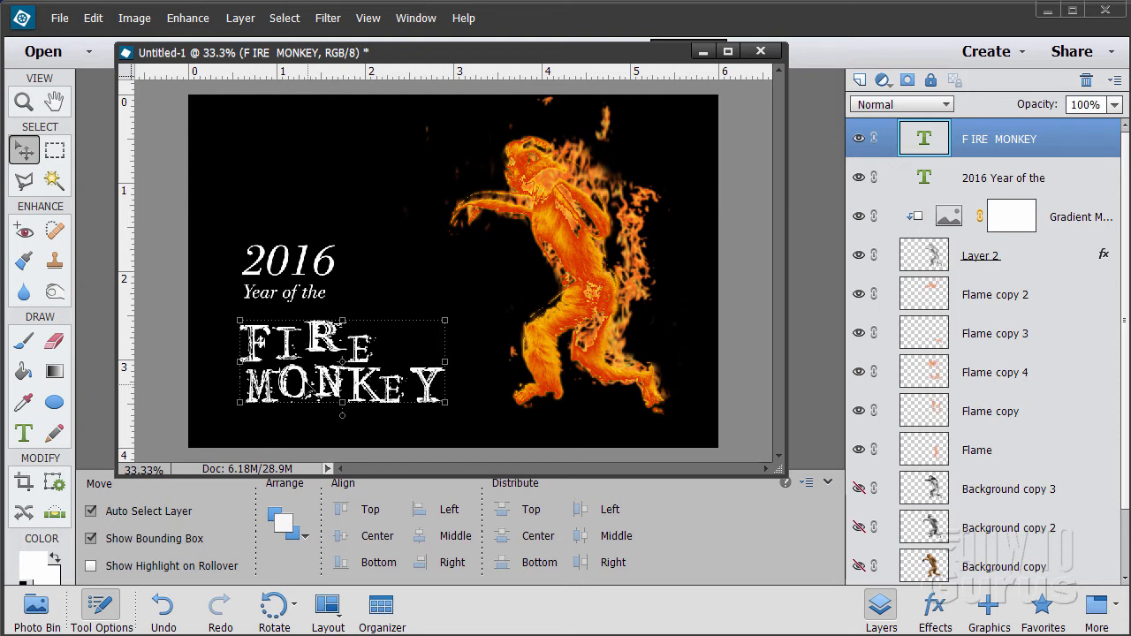
{"action": "left_click_drag", "start_coordinate": [328, 341], "coordinate": [328, 343]}
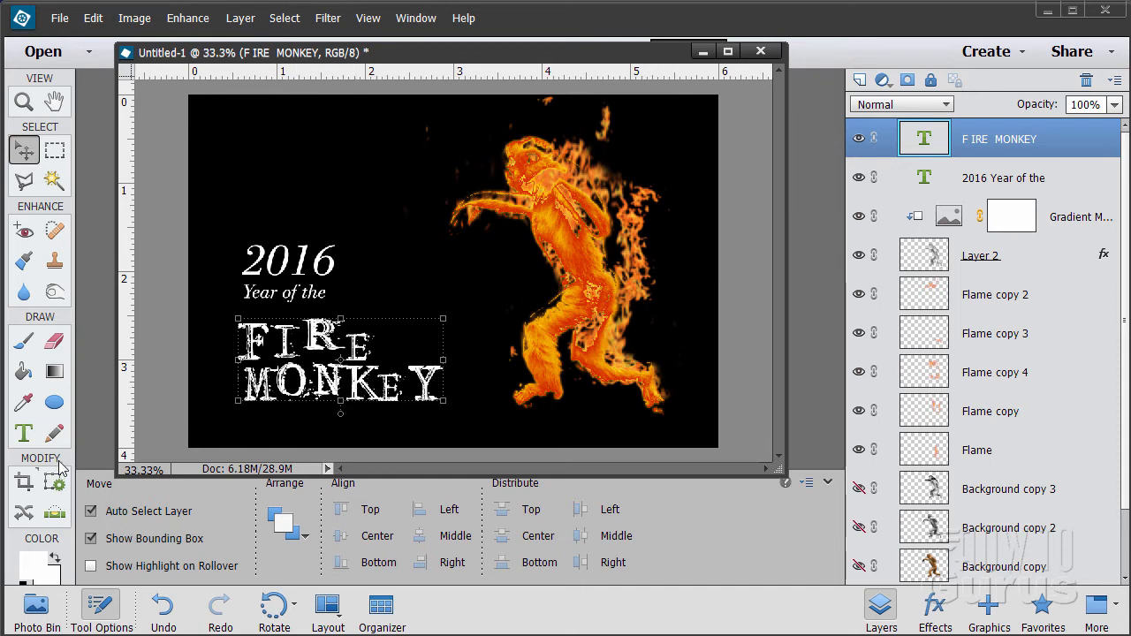
Recolor the whole FIRE MONKEY text with the Pure Red Orange swatch and commit the change.
{"action": "left_click", "coordinate": [32, 440]}
{"action": "triple_click", "coordinate": [298, 372]}
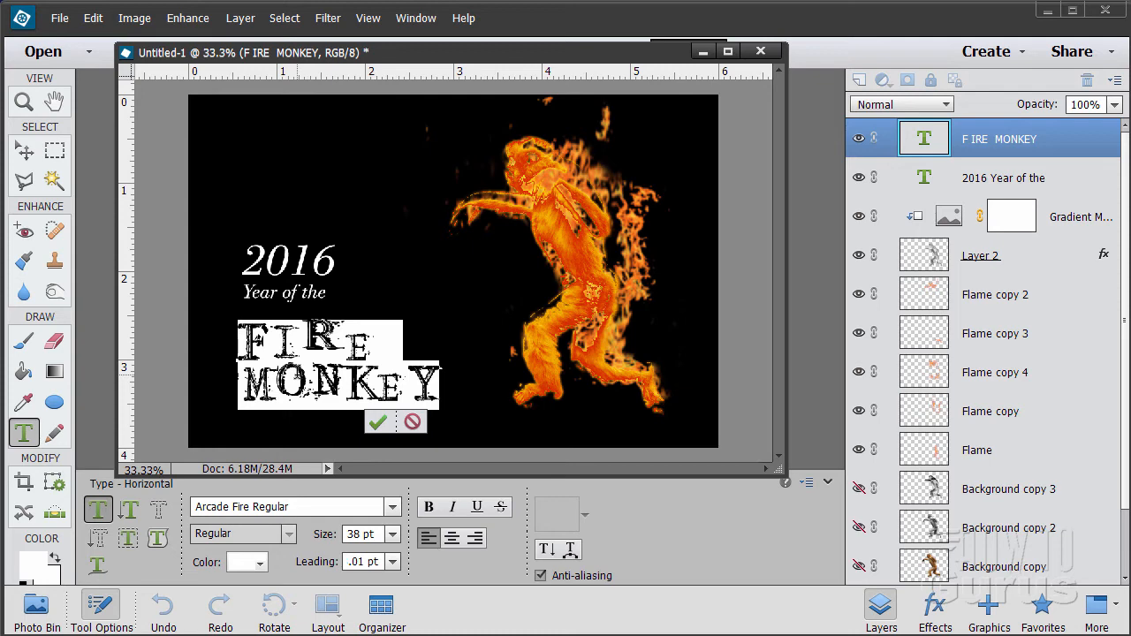
{"action": "left_click", "coordinate": [247, 563]}
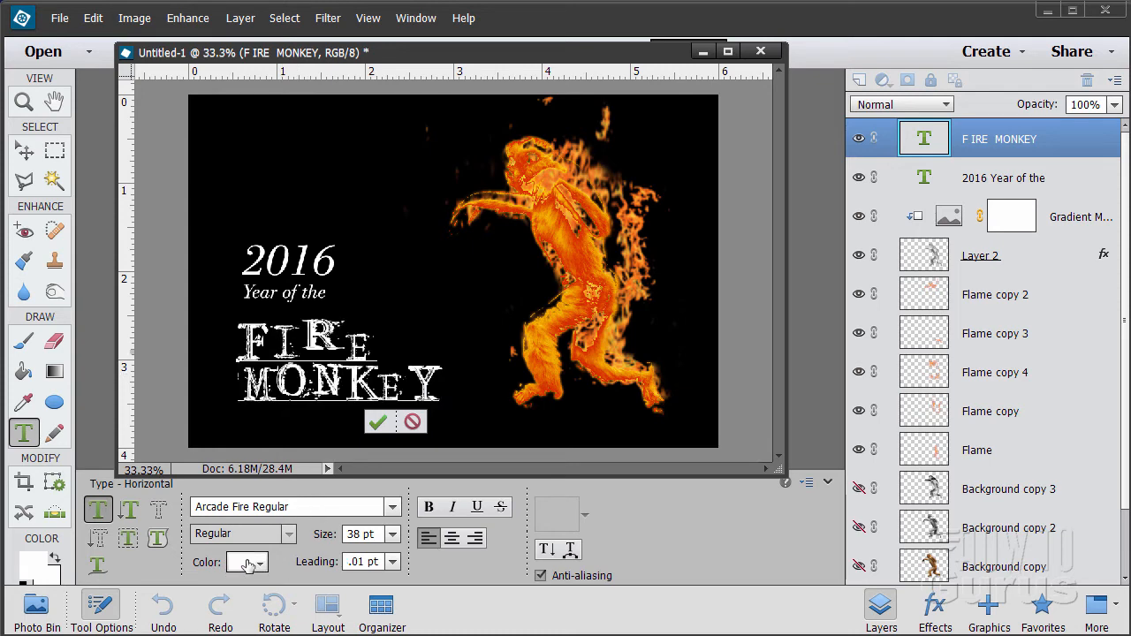
{"action": "left_click", "coordinate": [246, 563]}
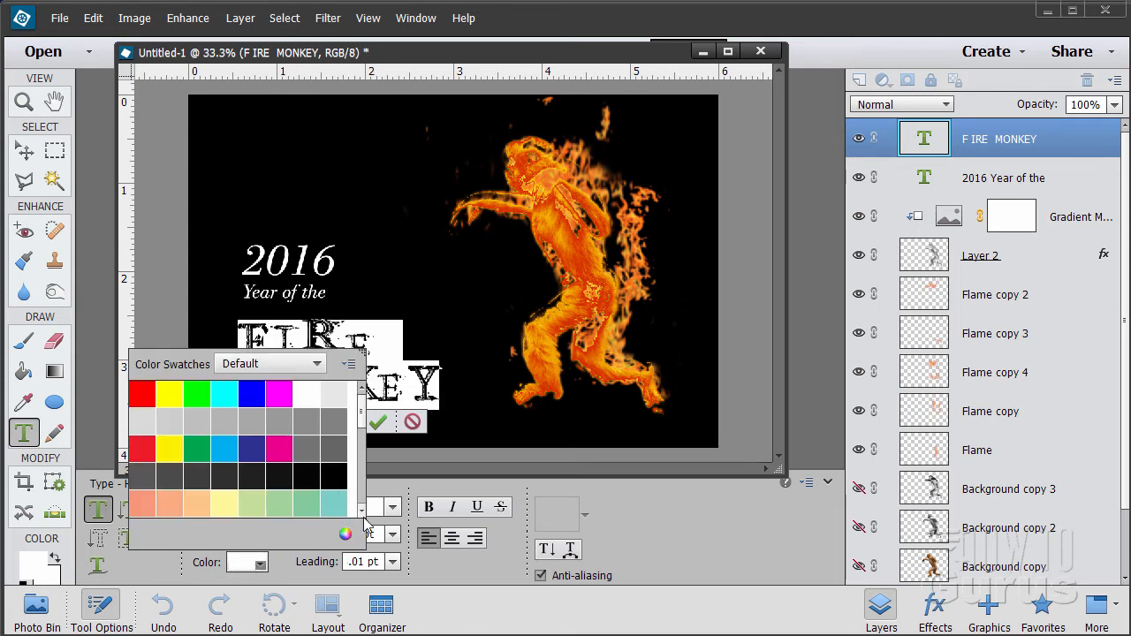
{"action": "left_click", "coordinate": [363, 515]}
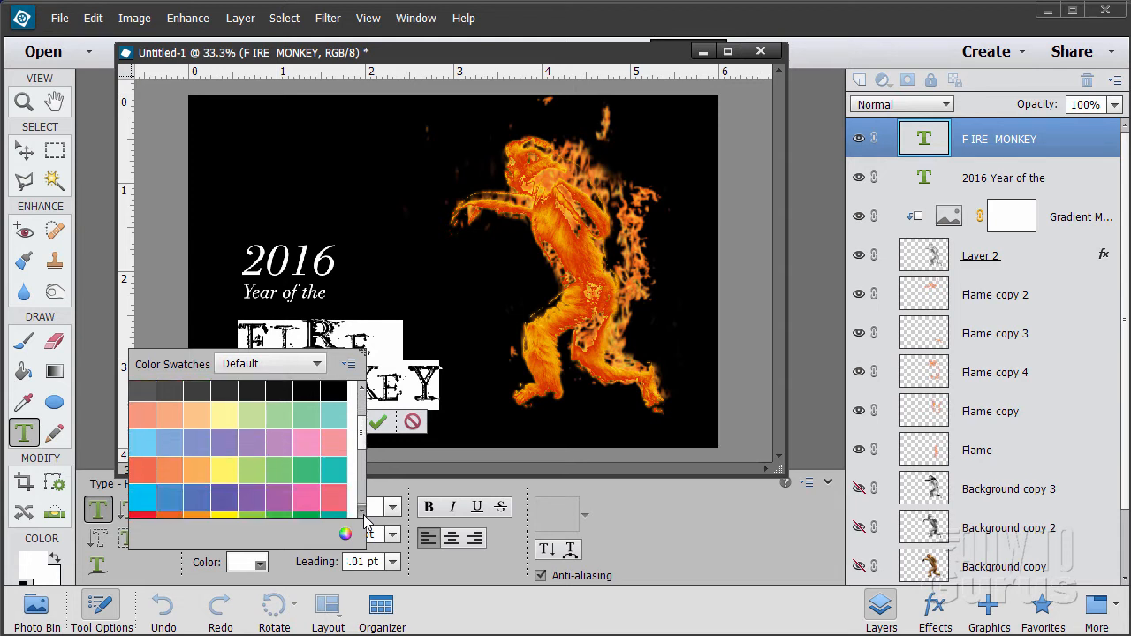
{"action": "left_click", "coordinate": [364, 515]}
{"action": "left_click", "coordinate": [364, 516]}
{"action": "left_click", "coordinate": [363, 515]}
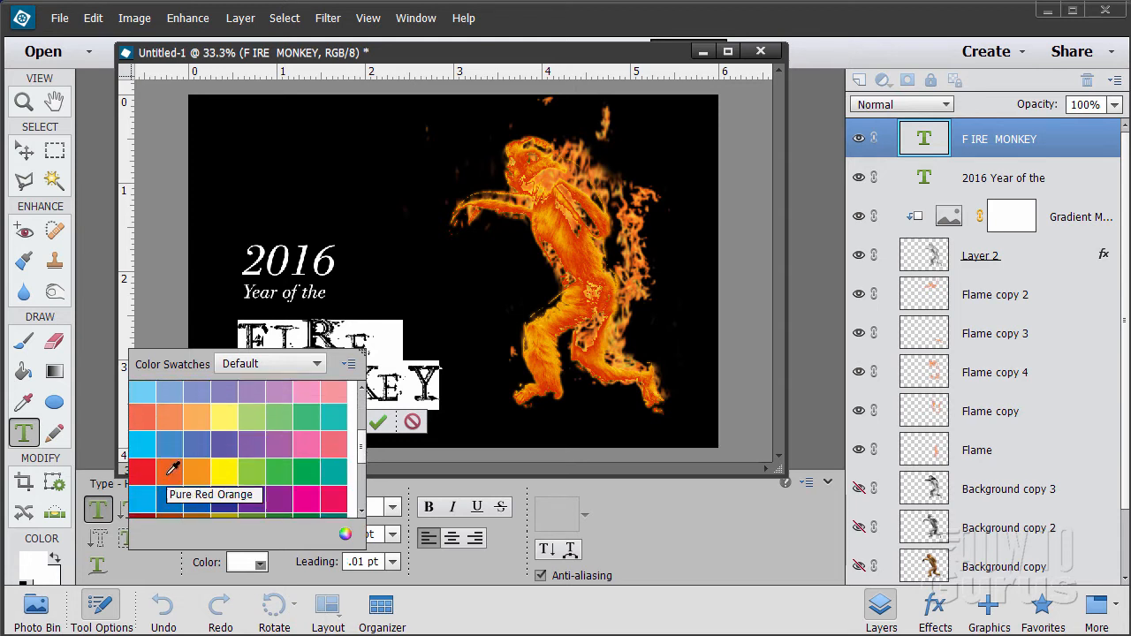
{"action": "left_click", "coordinate": [172, 470]}
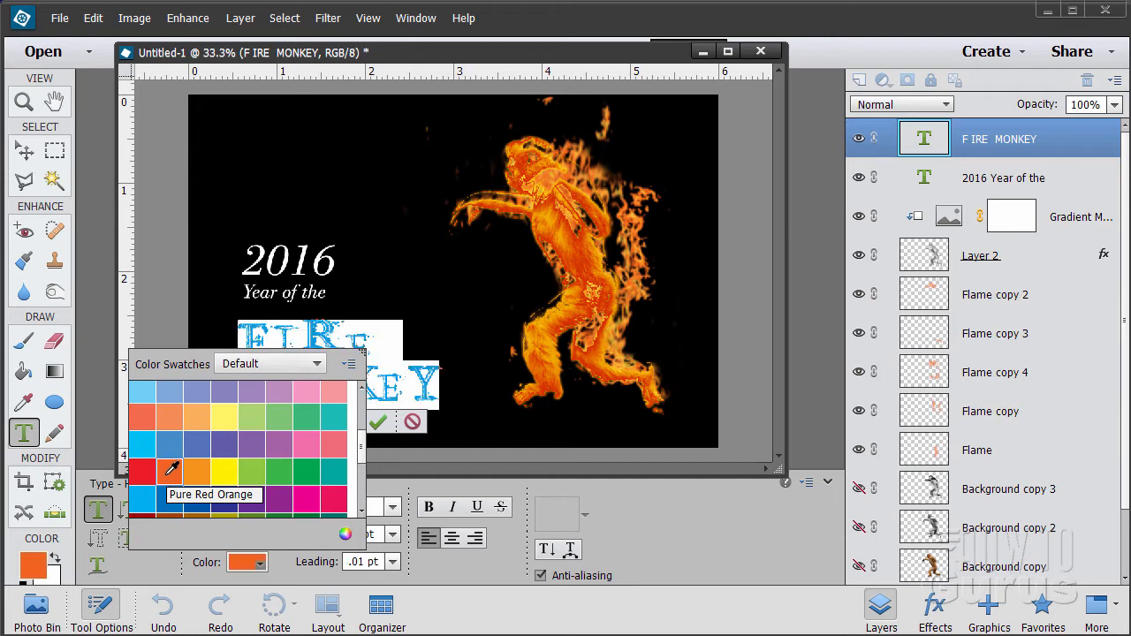
{"action": "left_click", "coordinate": [371, 419]}
{"action": "key", "text": "v"}
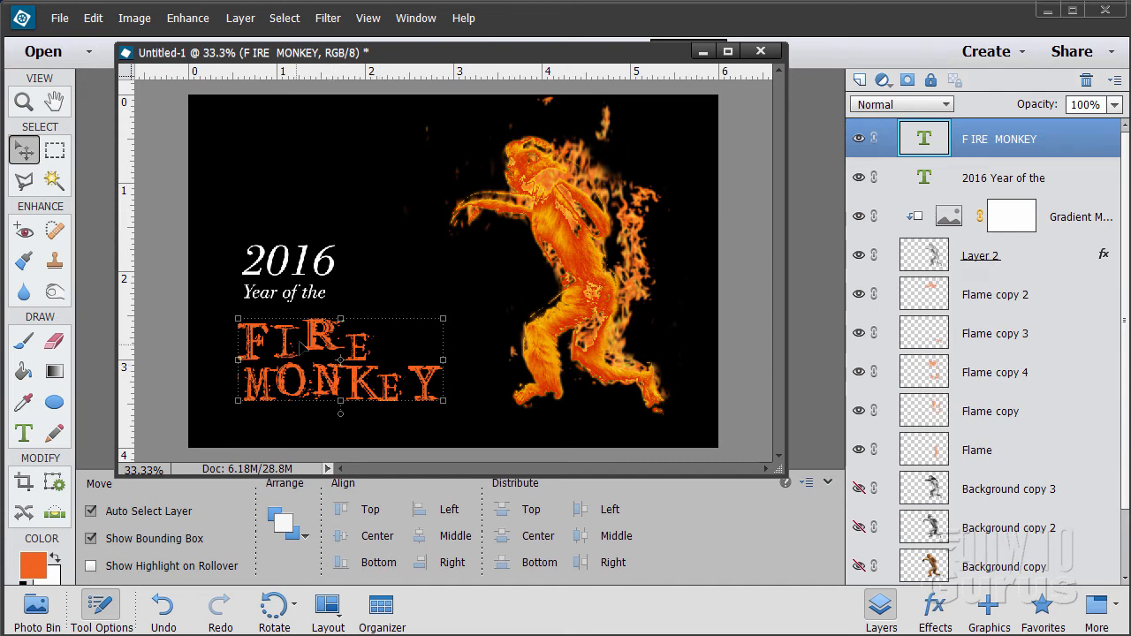
Add a drop shadow to the FIRE MONKEY layer with a distance of 13 px and 100% opacity.
{"action": "left_click", "coordinate": [236, 23]}
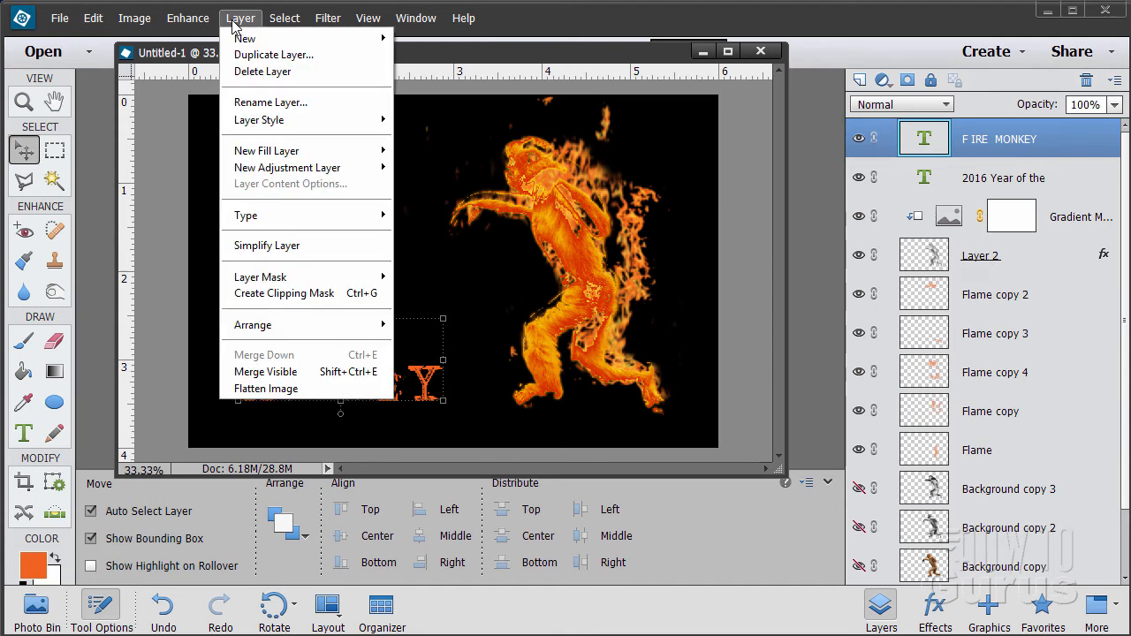
{"action": "mouse_move", "coordinate": [274, 120]}
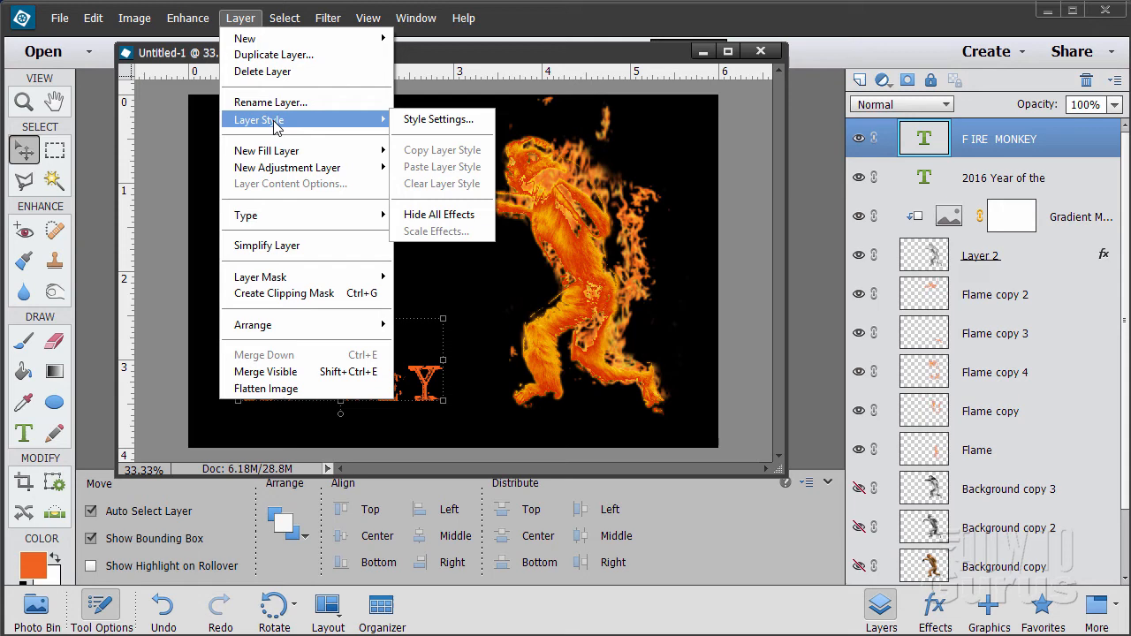
{"action": "left_click", "coordinate": [428, 119]}
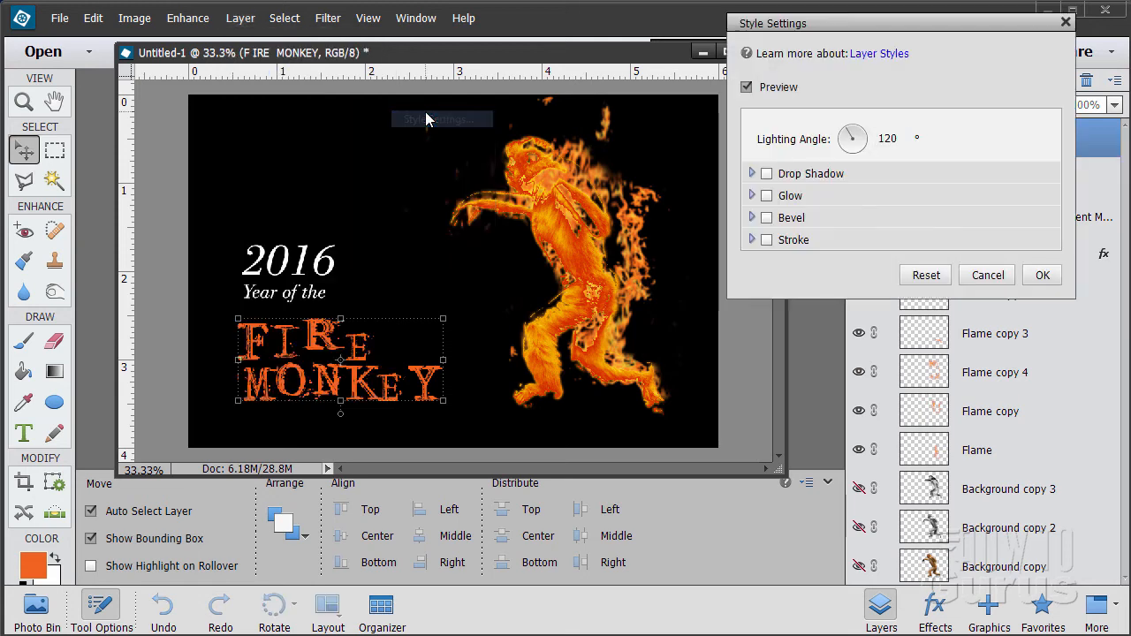
{"action": "left_click", "coordinate": [766, 174]}
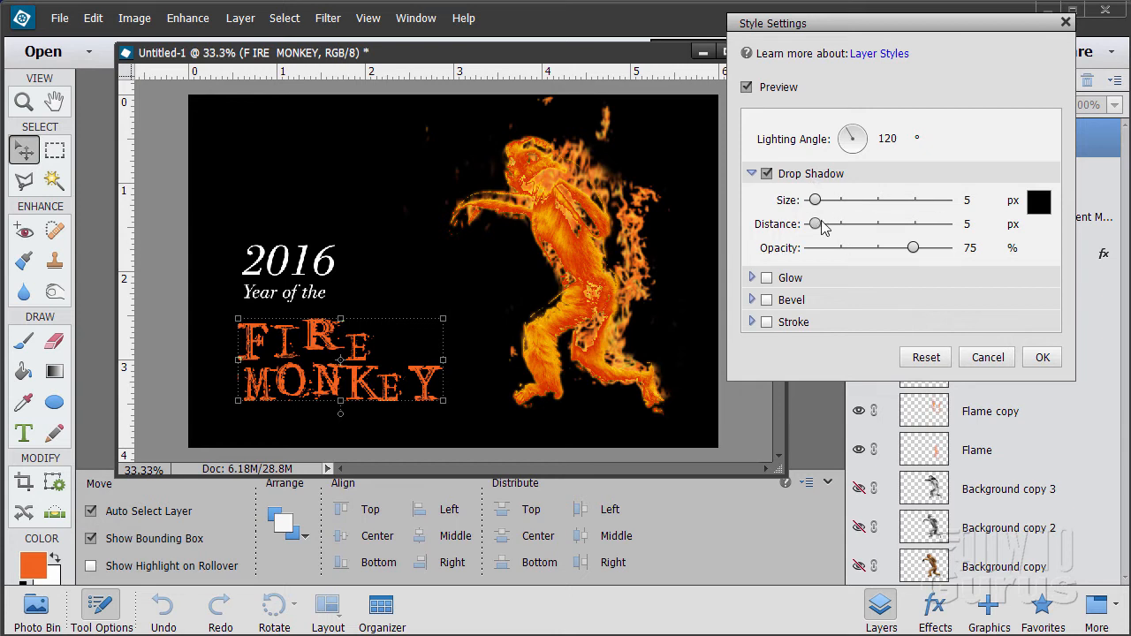
{"action": "left_click", "coordinate": [974, 227]}
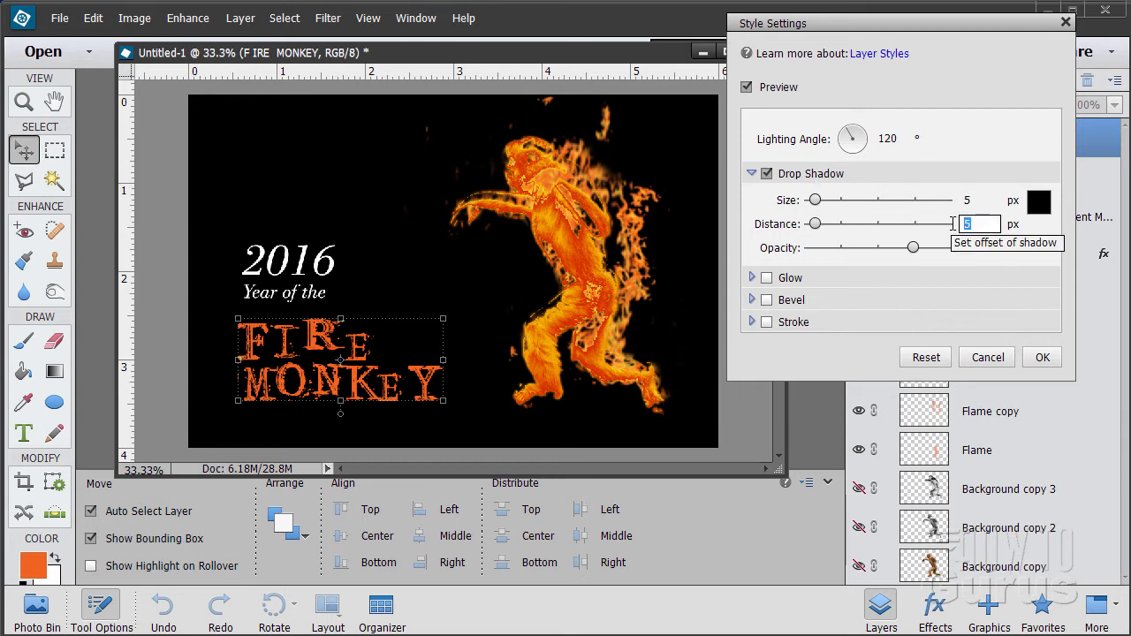
{"action": "type", "text": "13"}
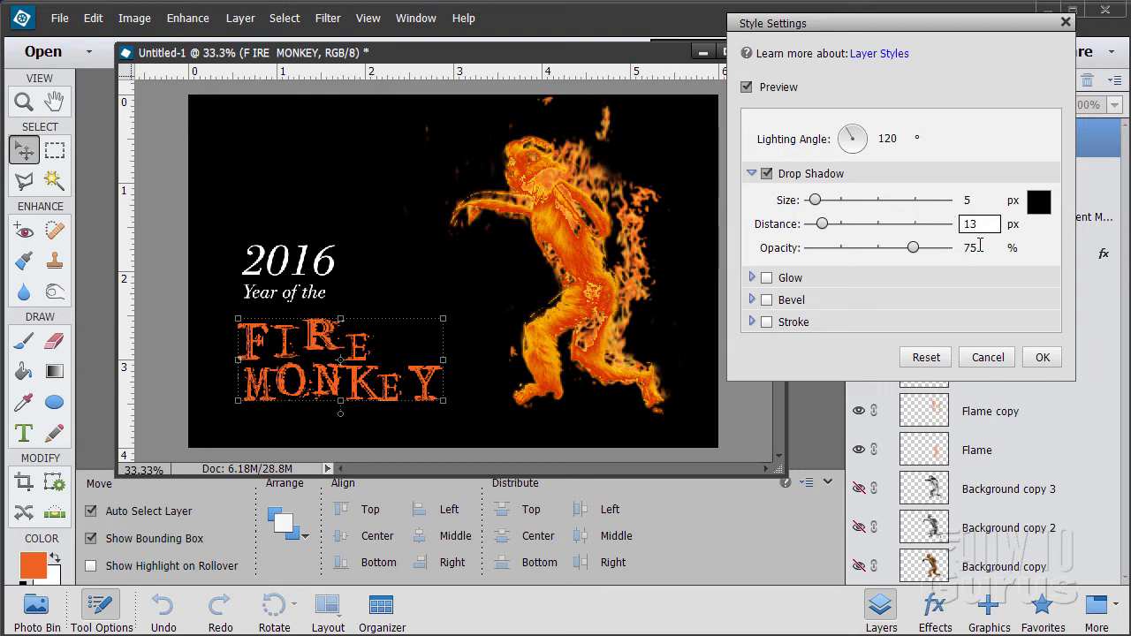
{"action": "left_click_drag", "start_coordinate": [979, 246], "coordinate": [966, 248]}
{"action": "type", "text": "100"}
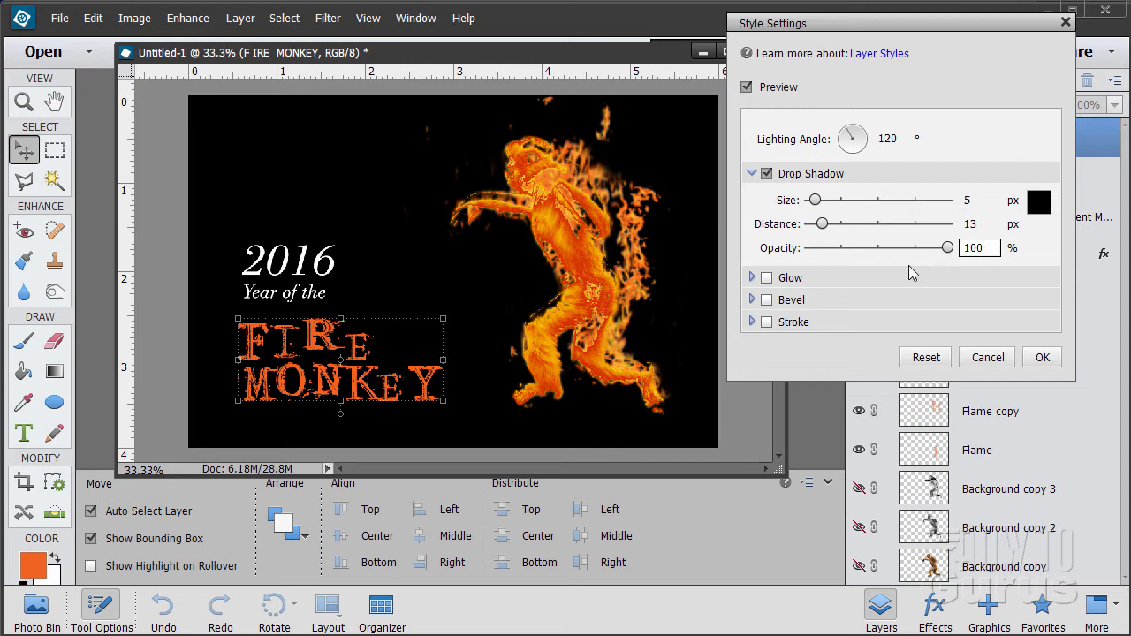
{"action": "left_click", "coordinate": [752, 175]}
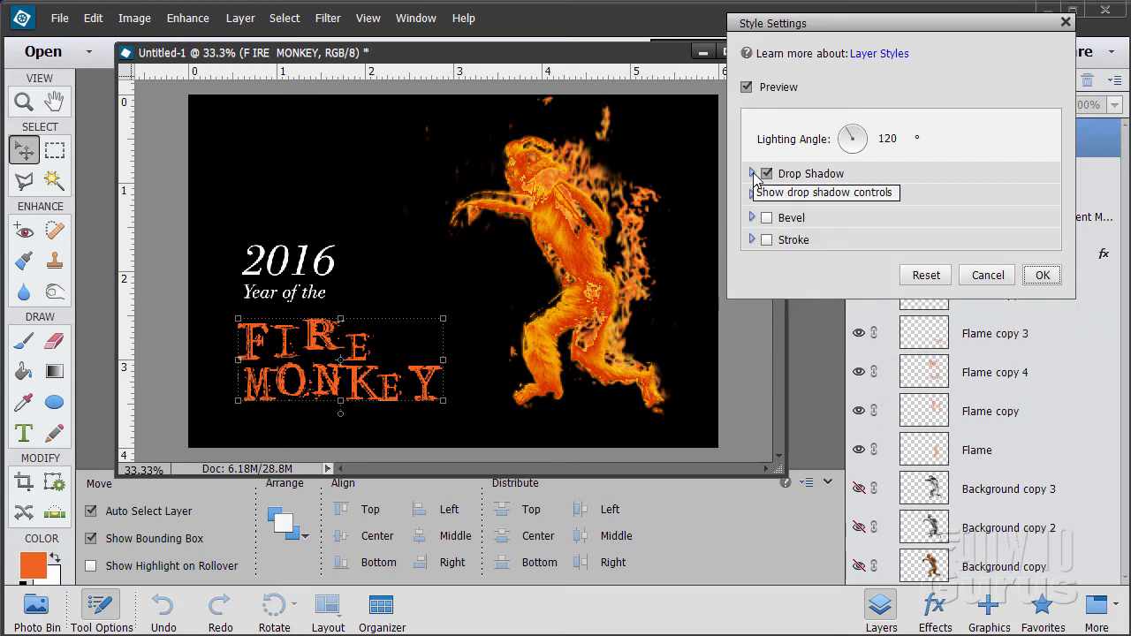
Add an outside stroke to the FIRE MONKEY layer style and set its size to 2 px.
{"action": "left_click", "coordinate": [766, 240]}
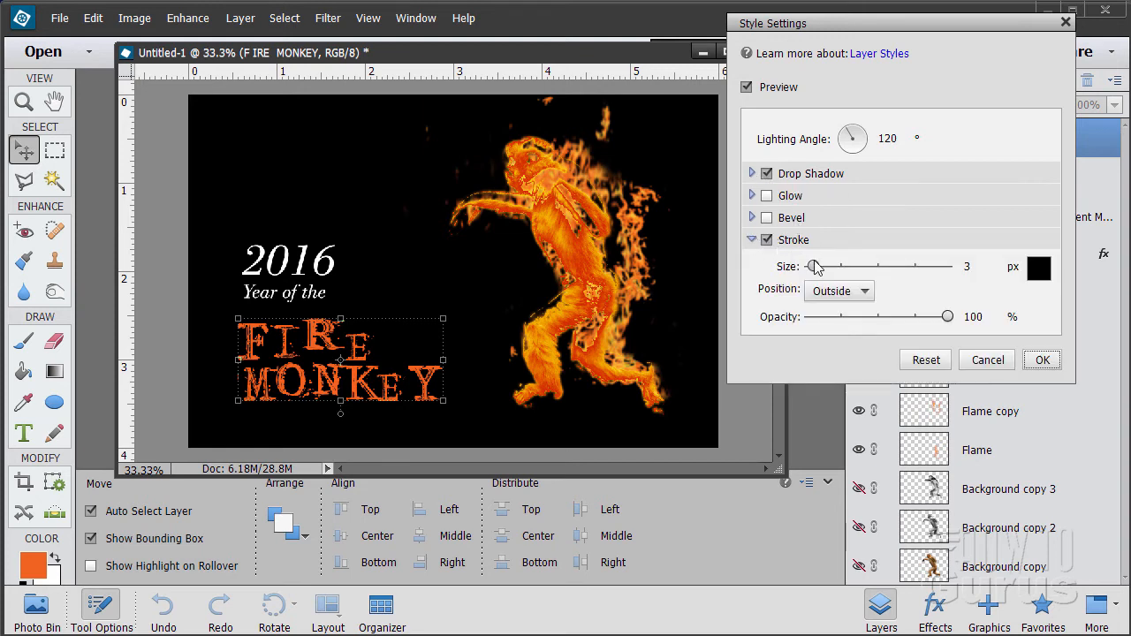
{"action": "left_click", "coordinate": [978, 270]}
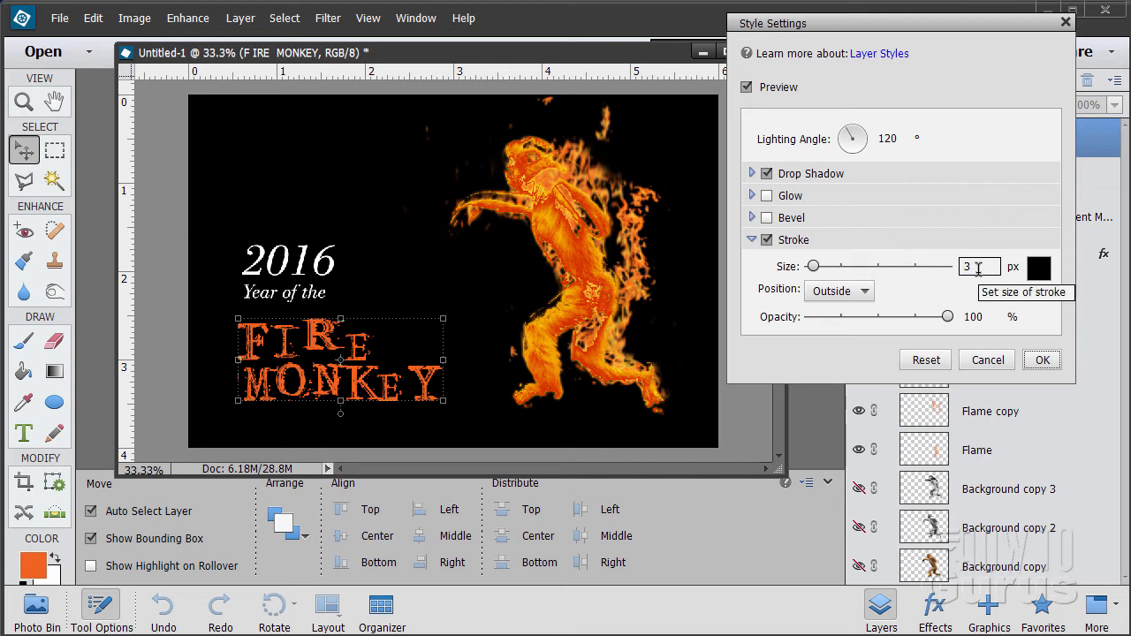
{"action": "left_click", "coordinate": [978, 271]}
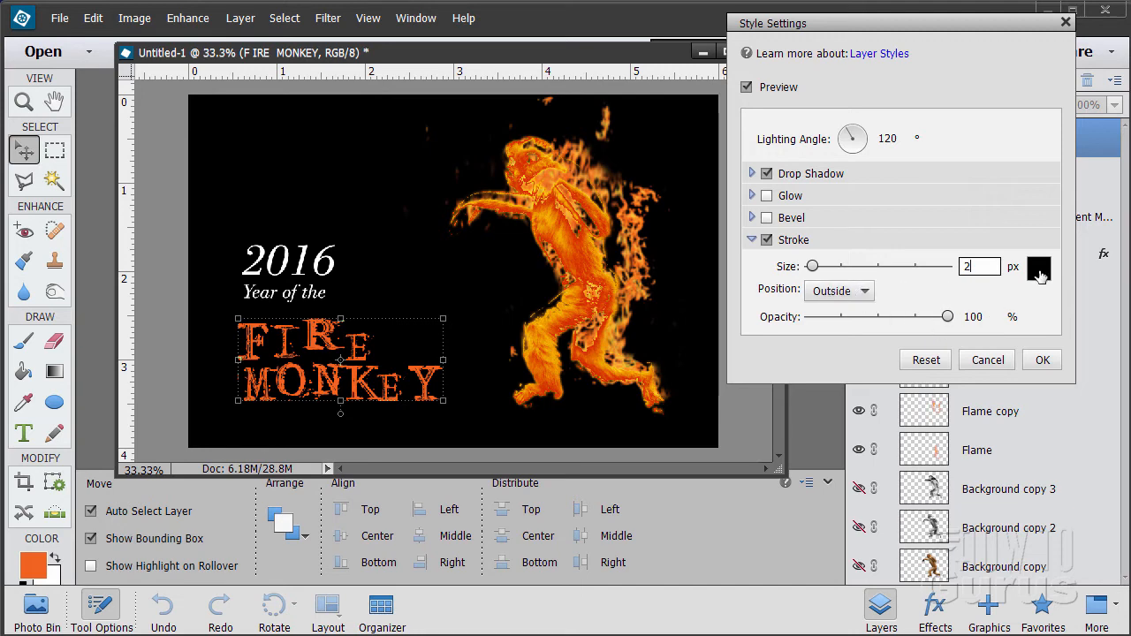
Set the stroke color to yellow FED61E and apply the layer style with the stroke size at 2 px.
{"action": "left_click", "coordinate": [1039, 270]}
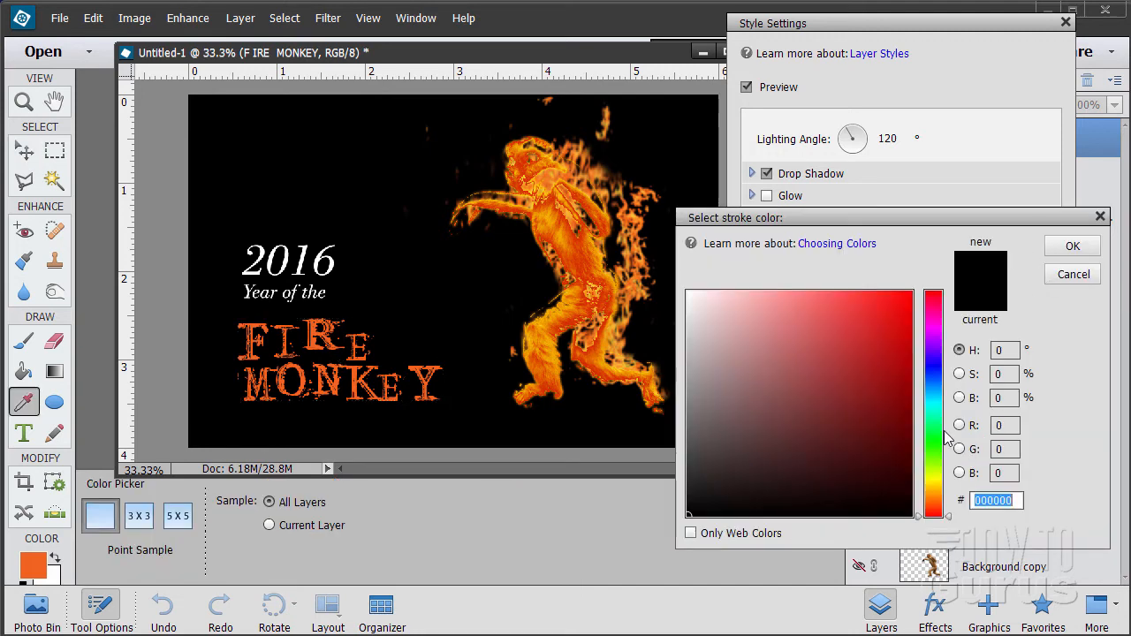
{"action": "left_click", "coordinate": [938, 496]}
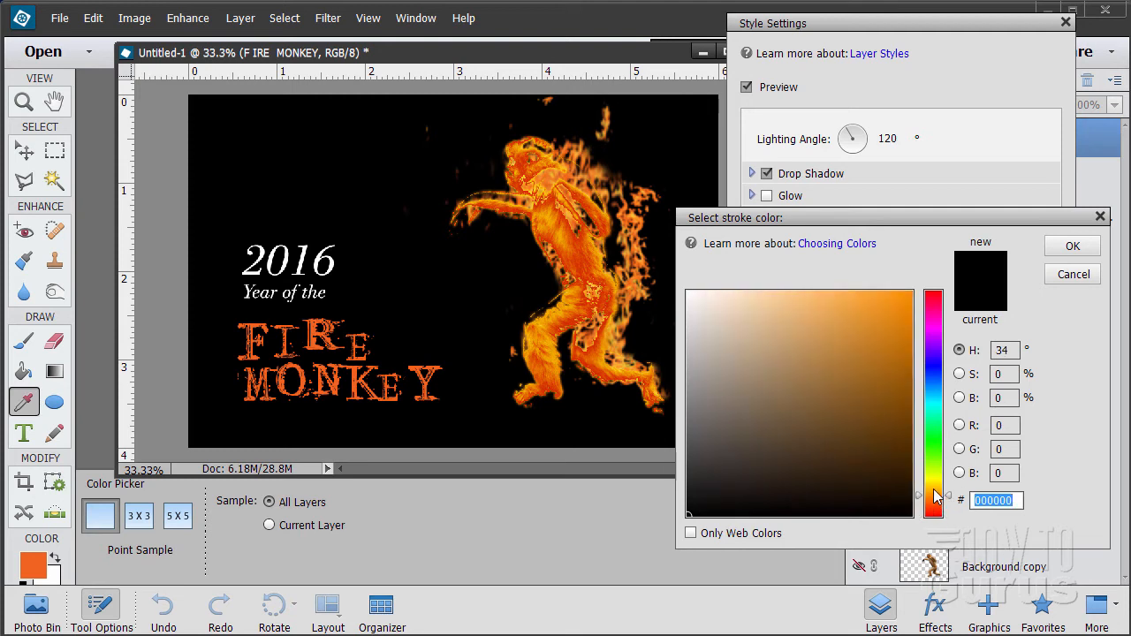
{"action": "left_click_drag", "start_coordinate": [937, 497], "coordinate": [937, 480]}
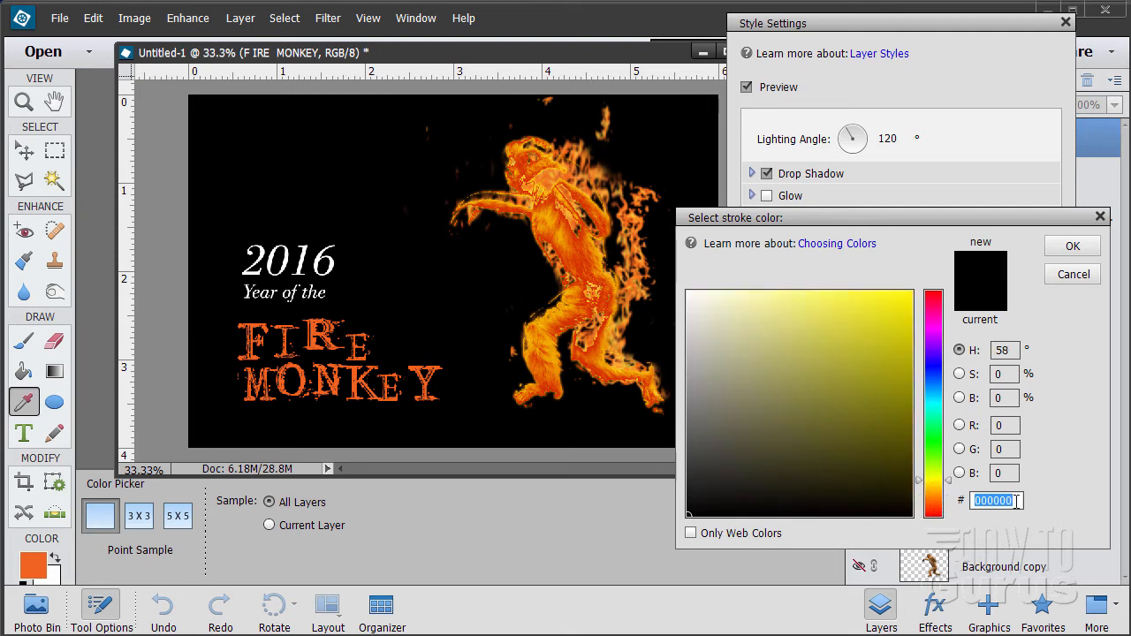
{"action": "left_click_drag", "start_coordinate": [1016, 501], "coordinate": [963, 500]}
{"action": "type", "text": "FED"}
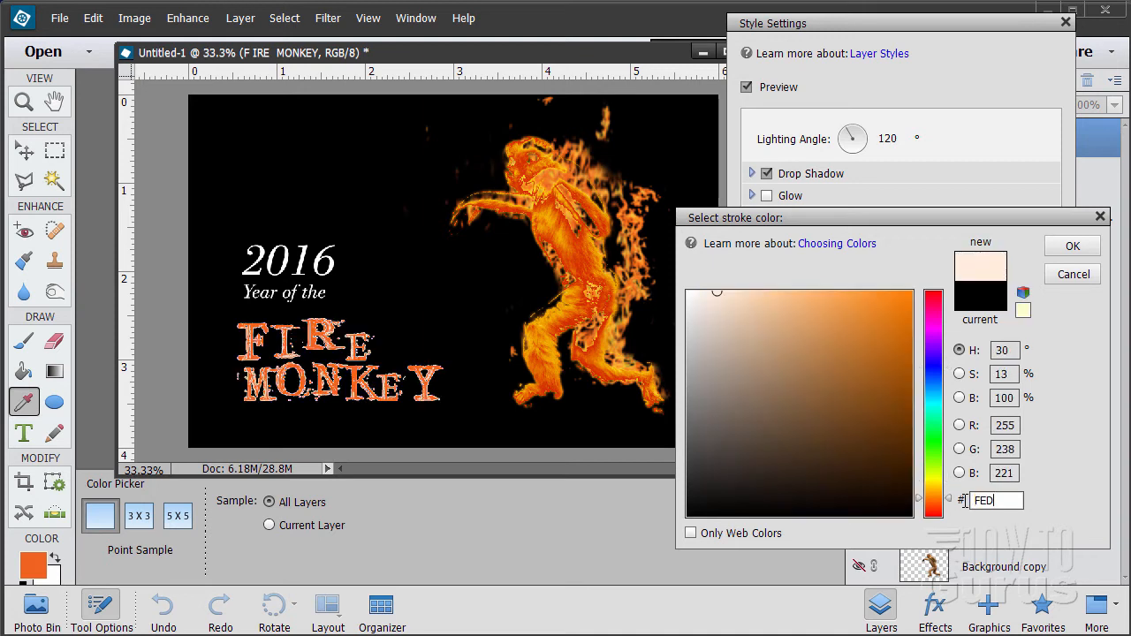
{"action": "type", "text": "61"}
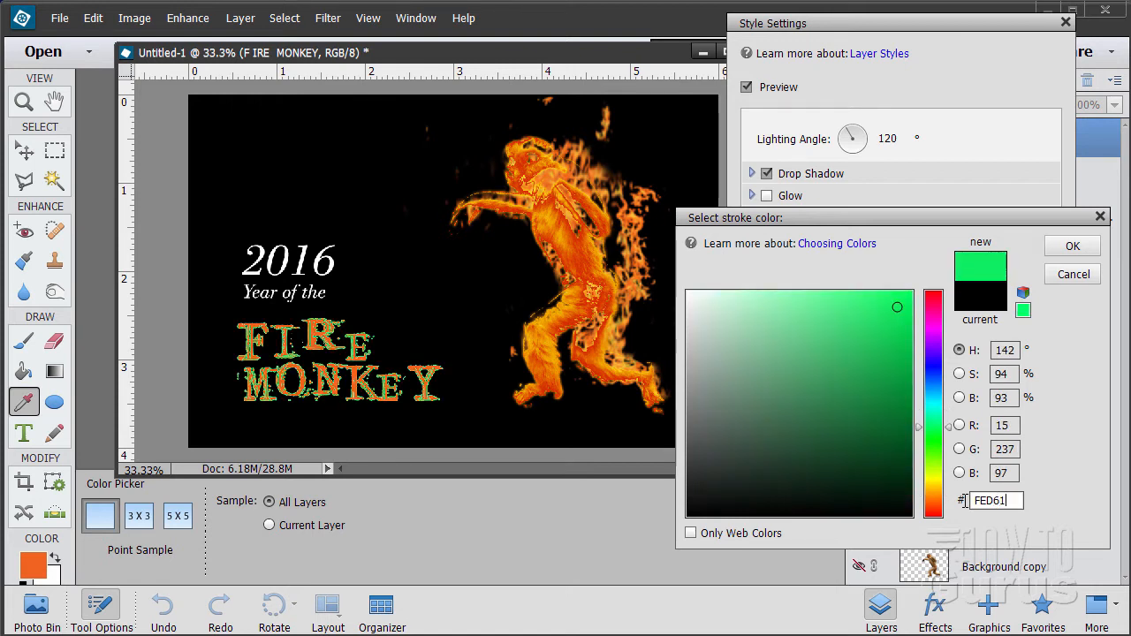
{"action": "type", "text": "E"}
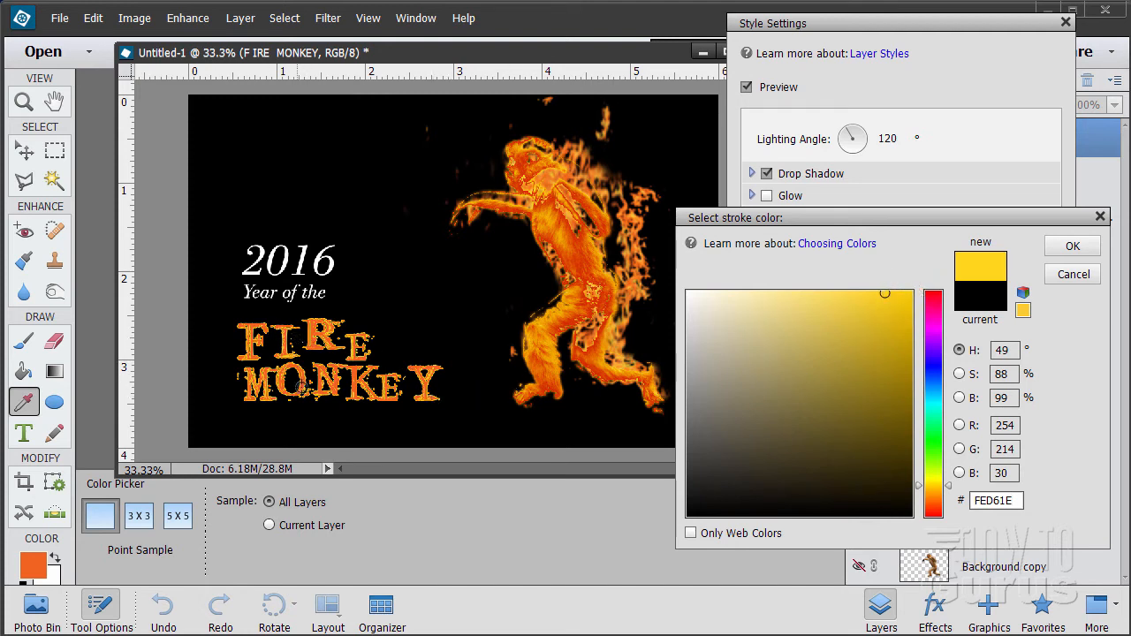
{"action": "left_click", "coordinate": [1072, 246]}
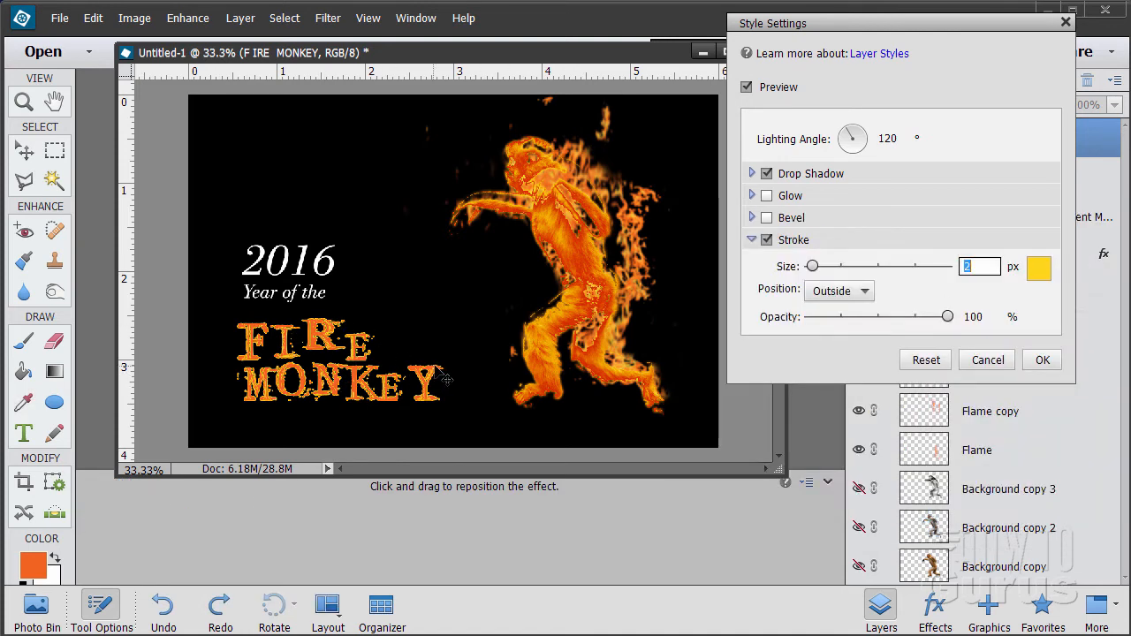
{"action": "type", "text": "3"}
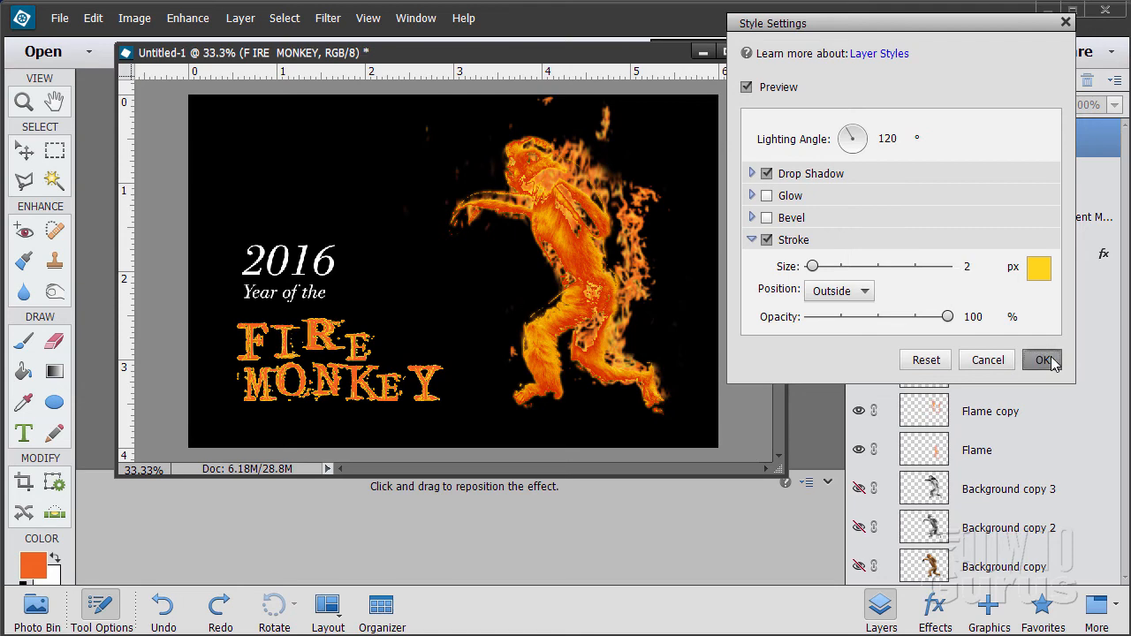
{"action": "left_click", "coordinate": [1042, 360]}
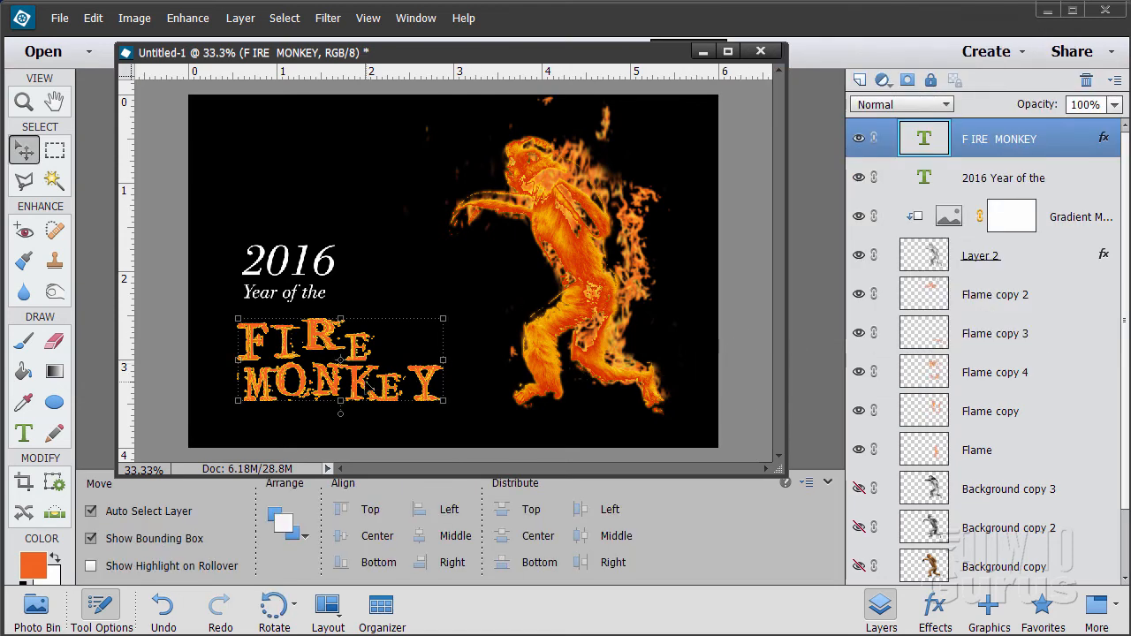
Nudge FIRE MONKEY closer to "Year of the", and move both title layers together up and right toward the monkey.
{"action": "mouse_move", "coordinate": [367, 387]}
{"action": "left_mouse_down"}
{"action": "mouse_move", "coordinate": [378, 394]}
{"action": "mouse_move", "coordinate": [355, 394]}
{"action": "mouse_move", "coordinate": [370, 395]}
{"action": "left_mouse_up"}
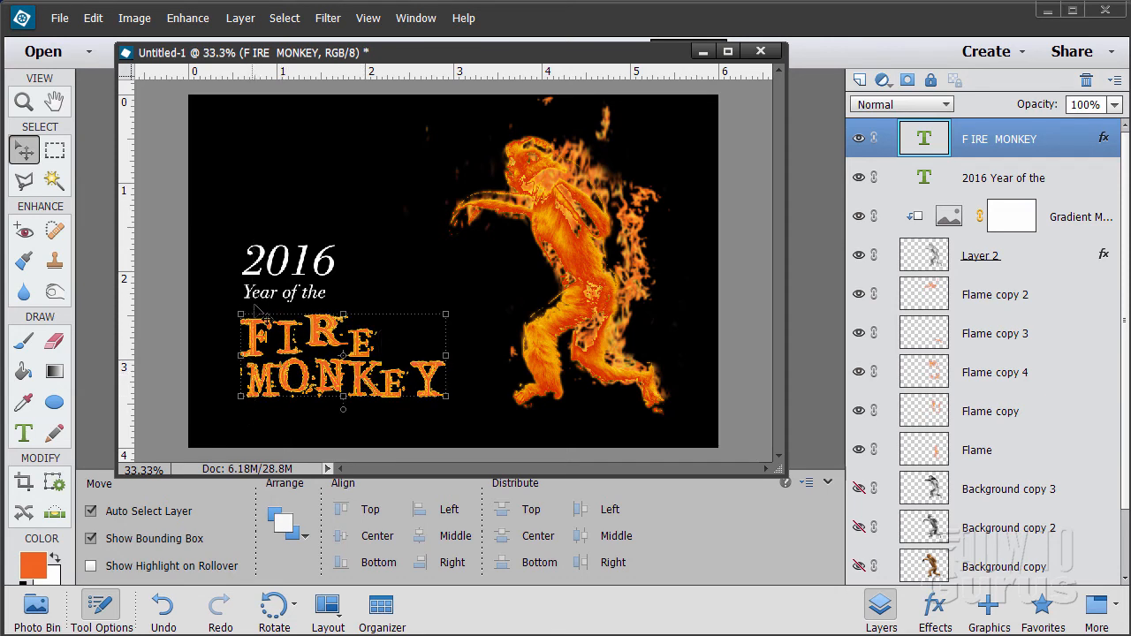
{"action": "left_click", "coordinate": [190, 225]}
{"action": "left_click_drag", "start_coordinate": [175, 193], "coordinate": [353, 356]}
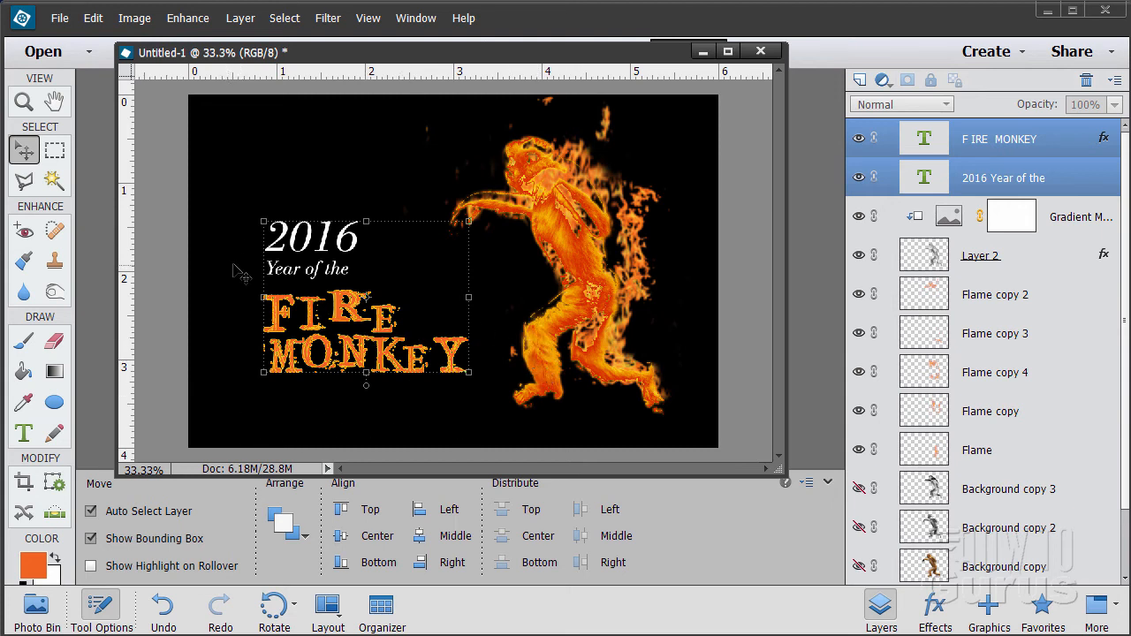
{"action": "left_click", "coordinate": [157, 321]}
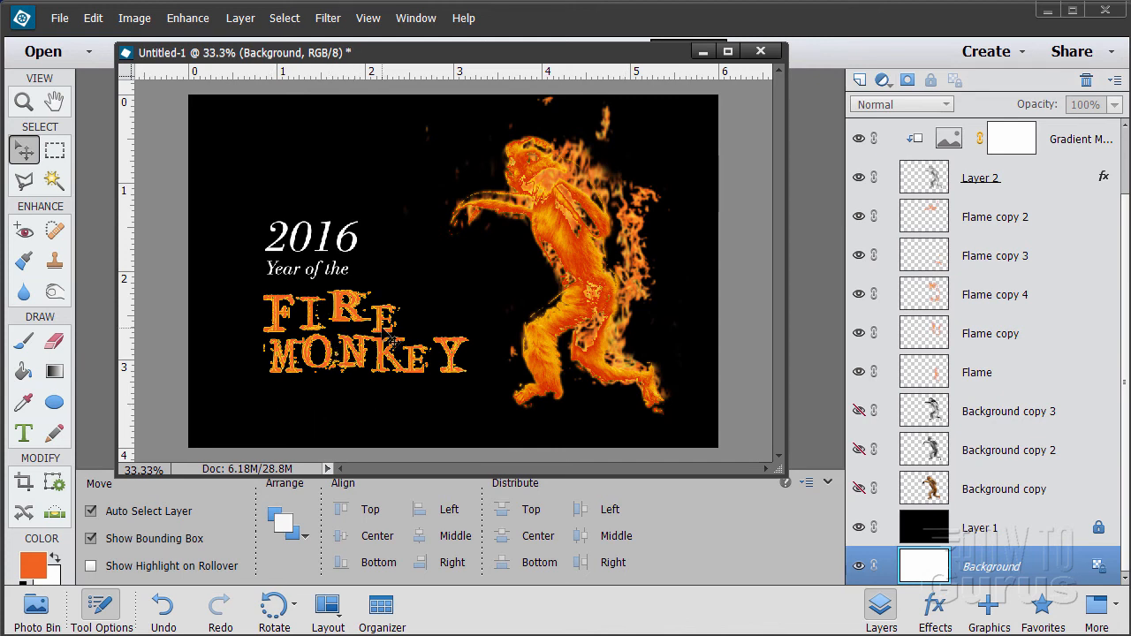
Select the FIRE MONKEY text layer again.
{"action": "scroll", "coordinate": [1123, 455], "scroll_direction": "up", "scroll_amount": 1}
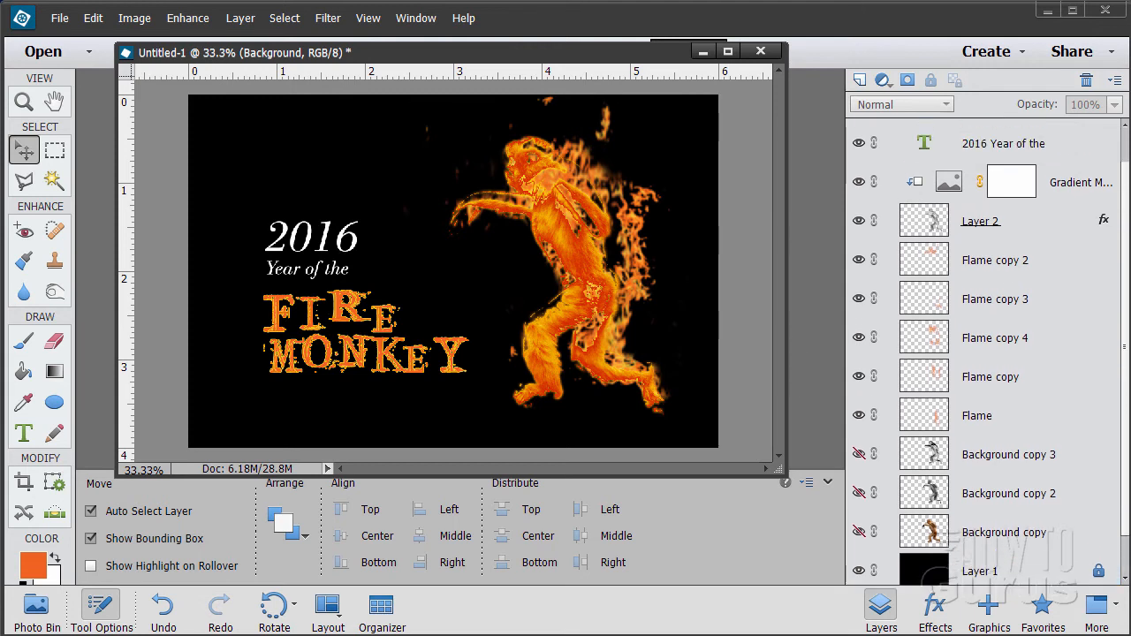
{"action": "scroll", "coordinate": [981, 353], "scroll_direction": "up", "scroll_amount": 1}
{"action": "left_click", "coordinate": [994, 144]}
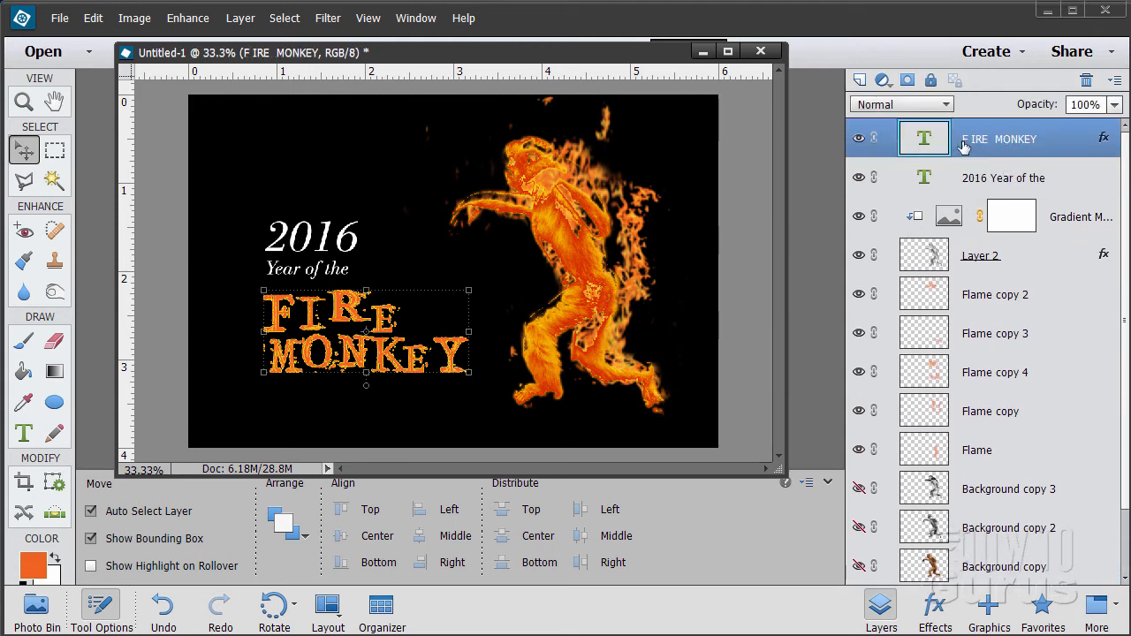
Place a duplicate of the FIRE MONKEY text layer beneath the original and simplify it twice to rasterize its text and layer style.
{"action": "left_click_drag", "start_coordinate": [961, 148], "coordinate": [862, 81]}
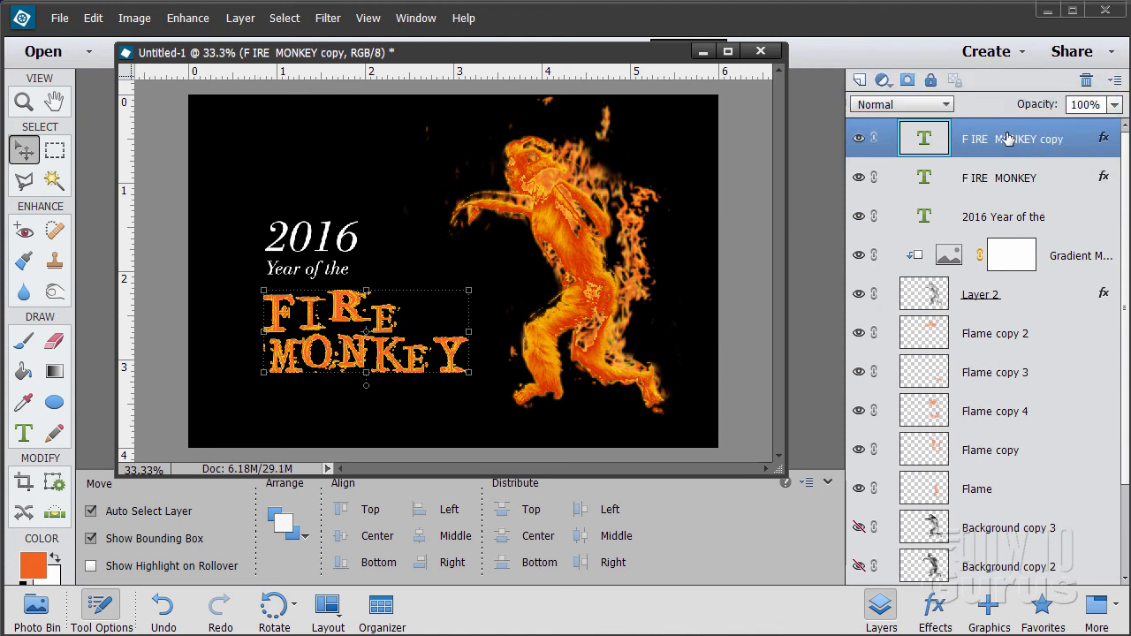
{"action": "left_click_drag", "start_coordinate": [1007, 141], "coordinate": [997, 190]}
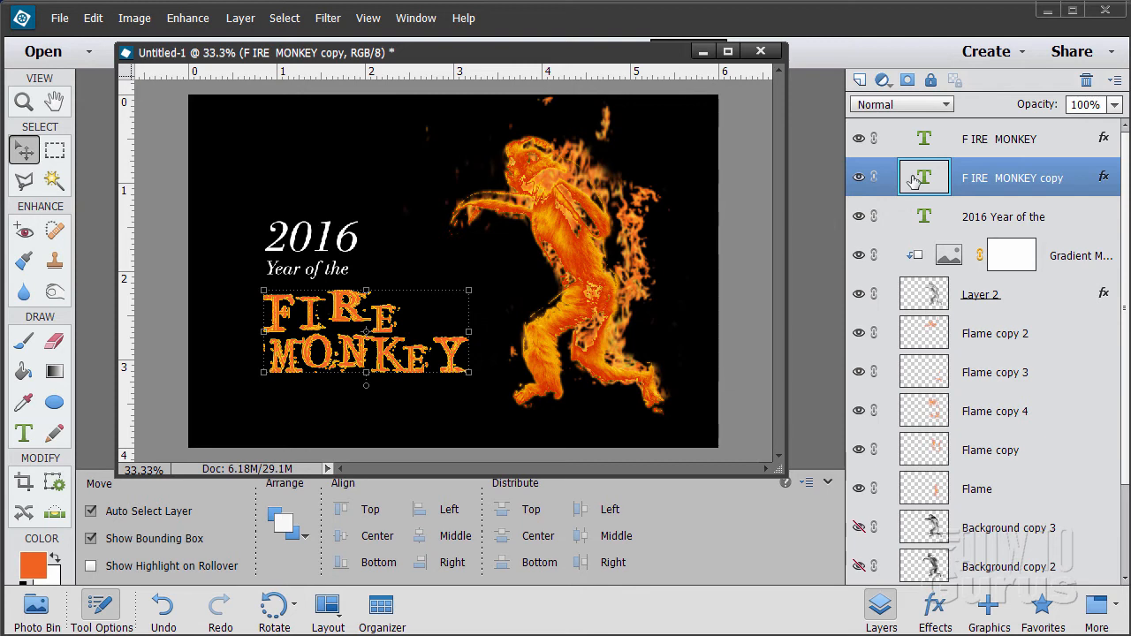
{"action": "right_click", "coordinate": [976, 182]}
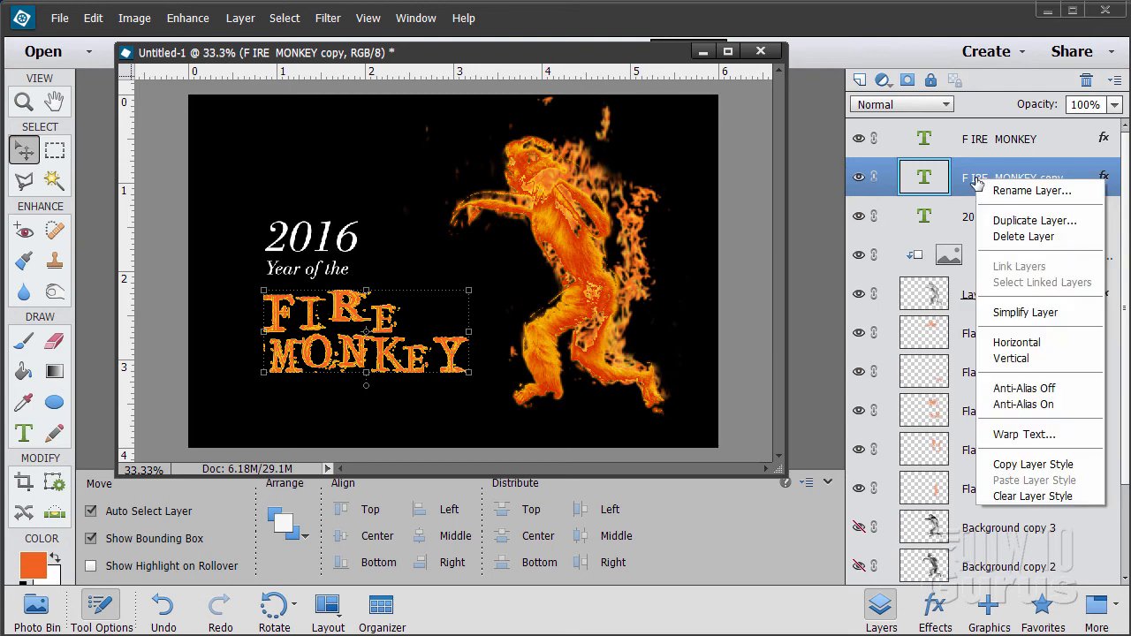
{"action": "left_click", "coordinate": [1026, 311]}
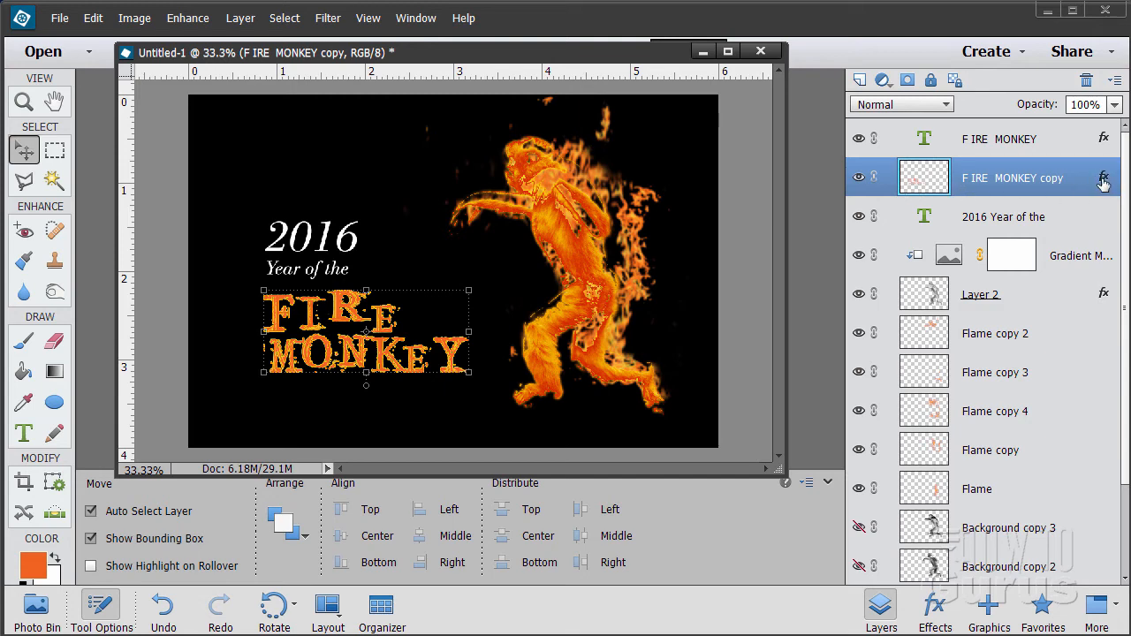
{"action": "right_click", "coordinate": [995, 180]}
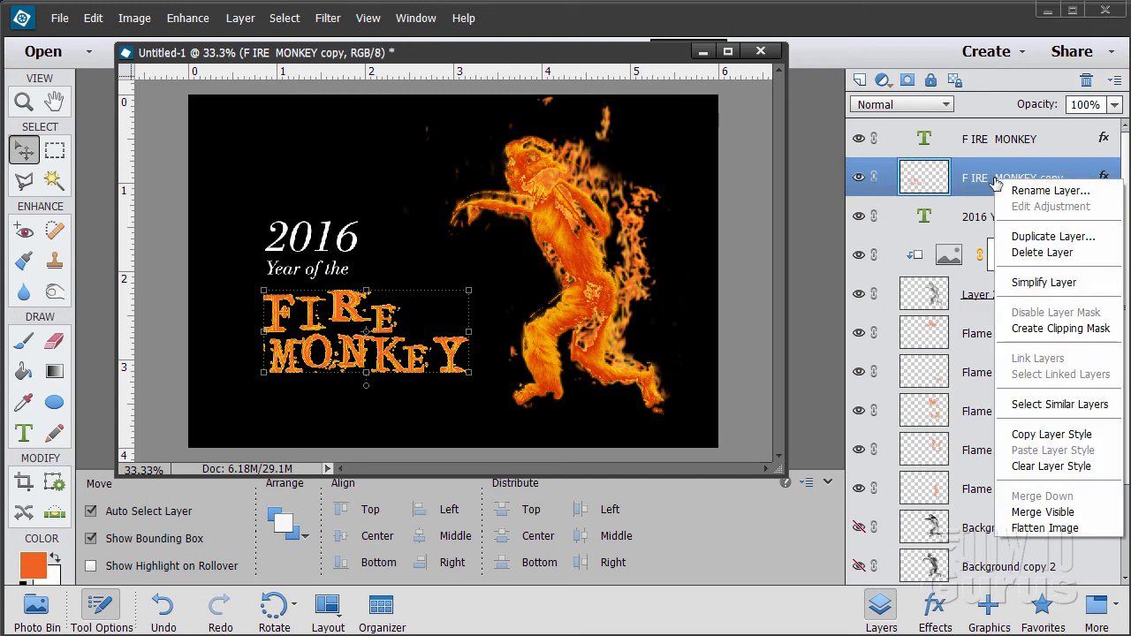
{"action": "left_click", "coordinate": [1026, 282]}
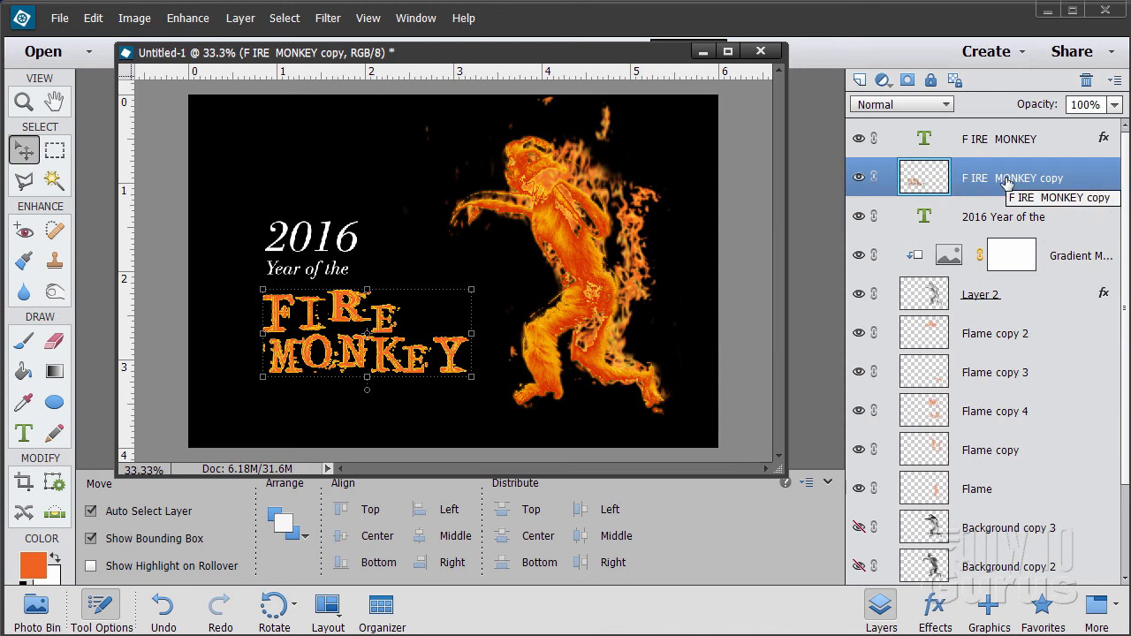
Start a Gaussian Blur on the simplified FIRE MONKEY copy layer and set its radius to 45 pixels.
{"action": "left_click", "coordinate": [327, 18]}
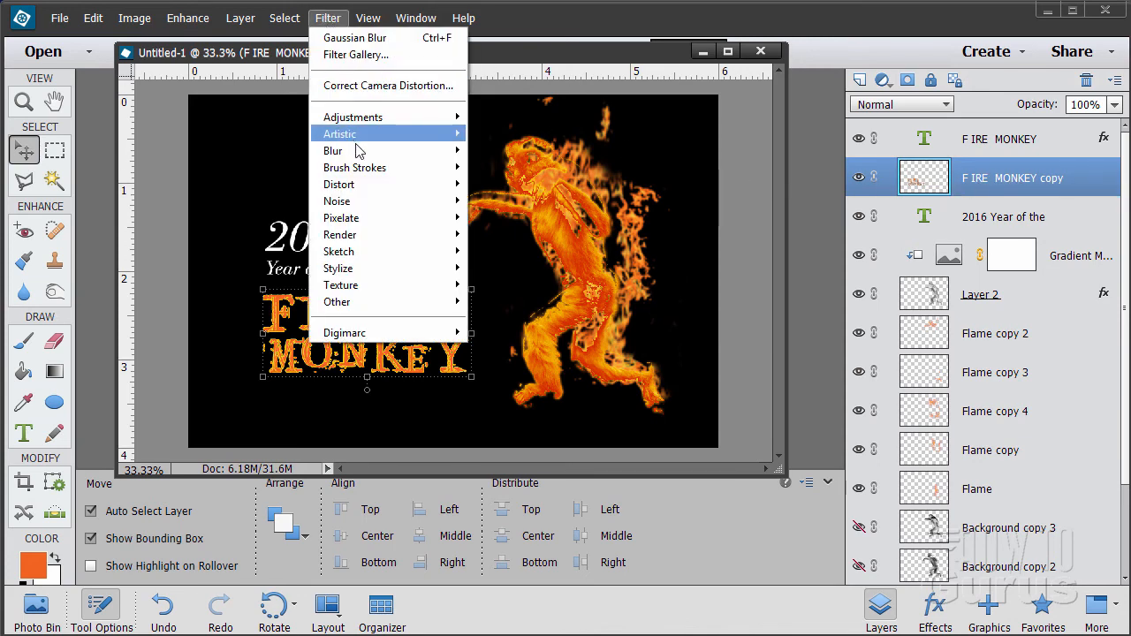
{"action": "mouse_move", "coordinate": [361, 152]}
{"action": "left_click", "coordinate": [508, 200]}
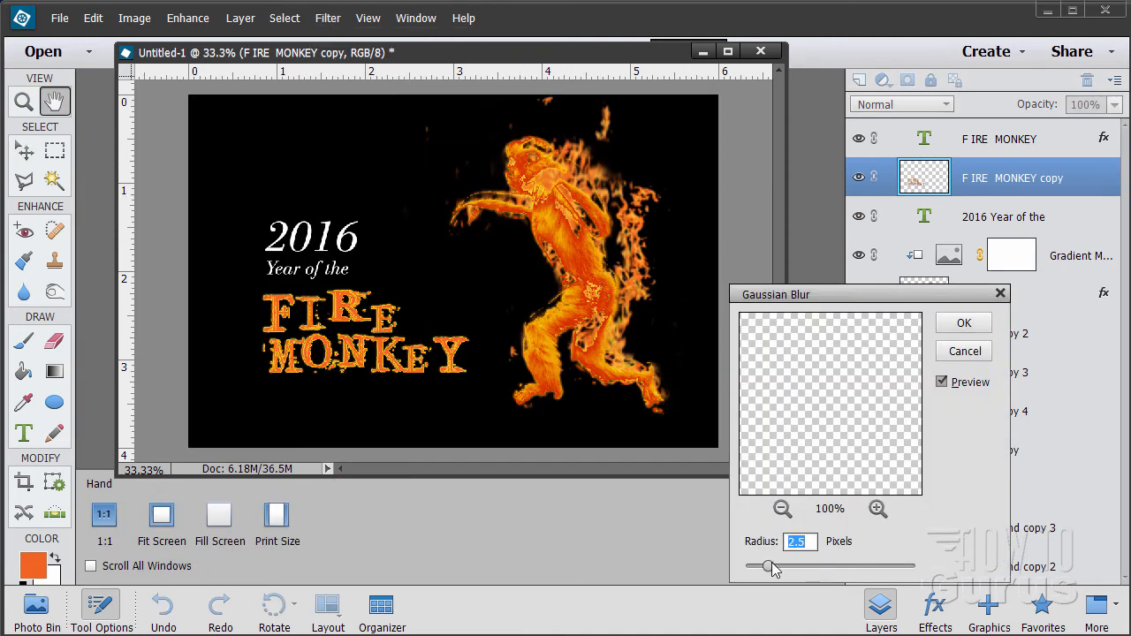
{"action": "left_click_drag", "start_coordinate": [769, 569], "coordinate": [833, 572]}
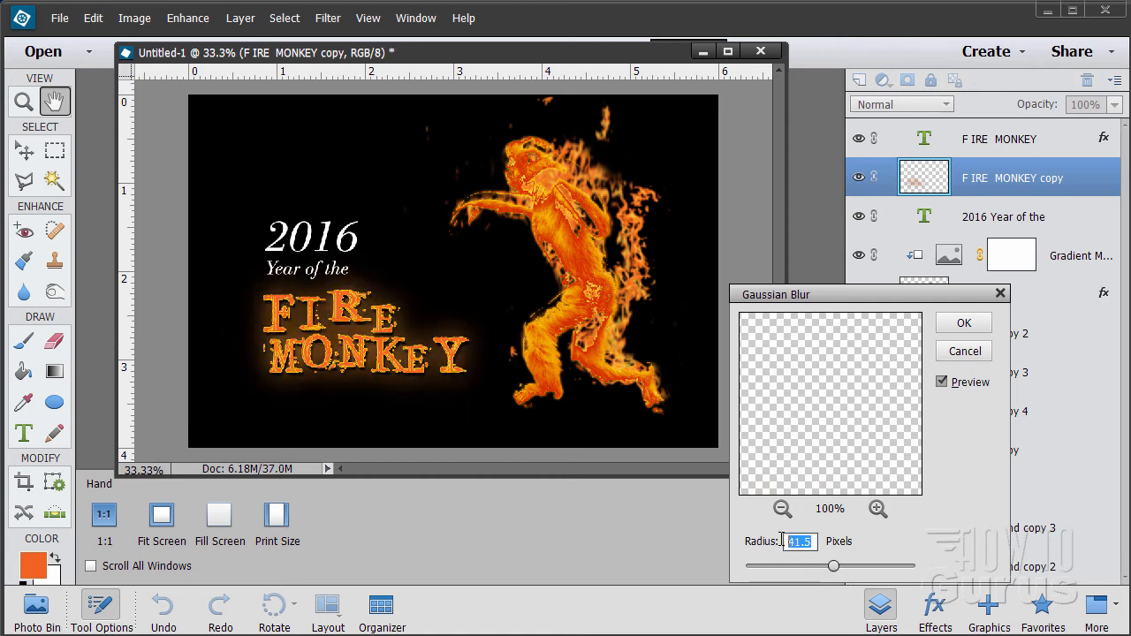
{"action": "type", "text": "45"}
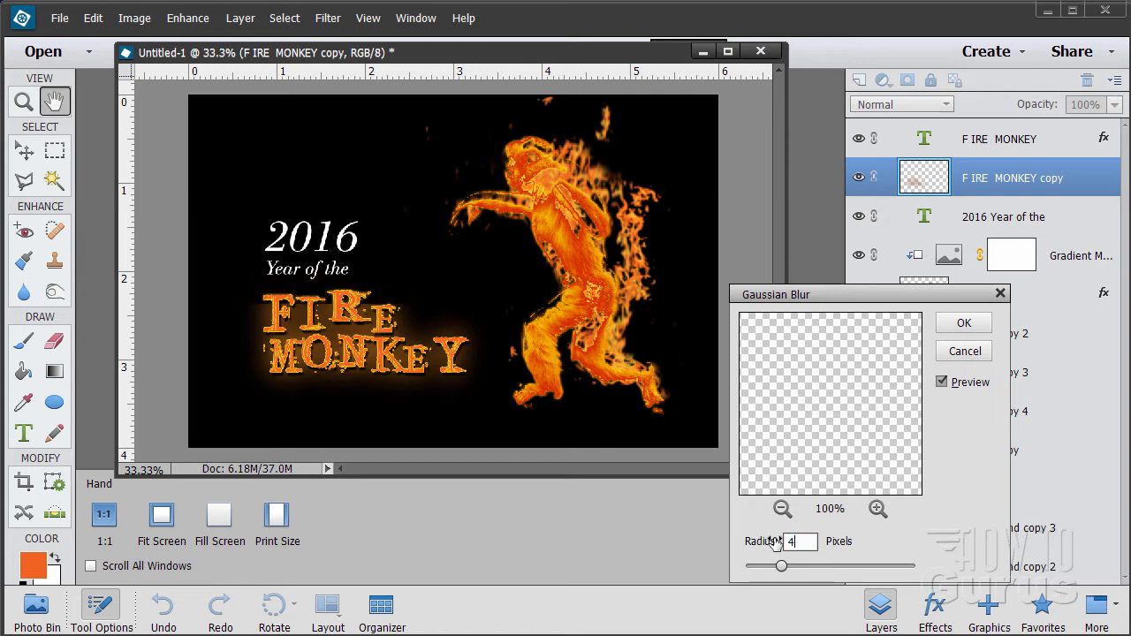
Compare the image with the blur preview off and on, and apply the Gaussian Blur to the text copy.
{"action": "left_click", "coordinate": [942, 383]}
{"action": "left_click", "coordinate": [941, 383]}
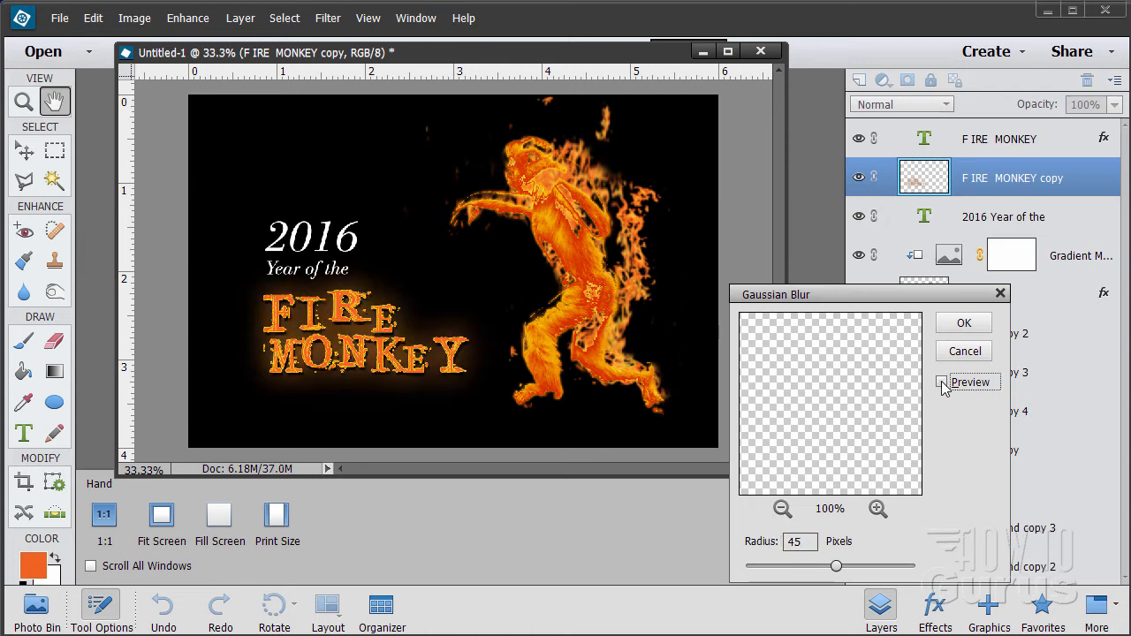
{"action": "left_click", "coordinate": [942, 384]}
{"action": "left_click", "coordinate": [941, 383]}
{"action": "left_click", "coordinate": [942, 383]}
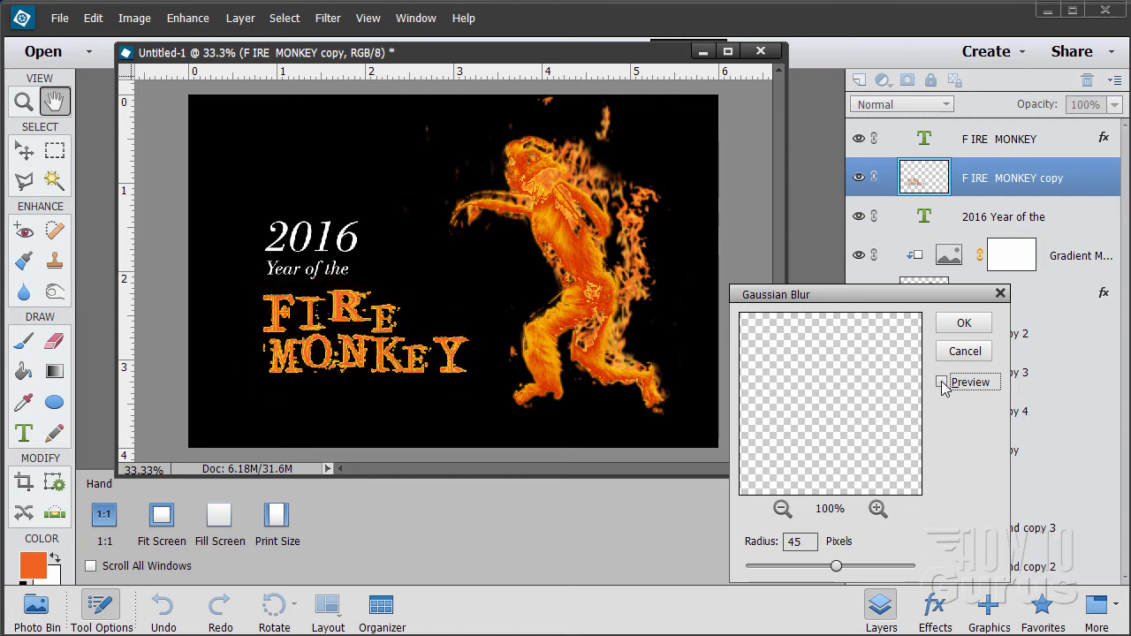
{"action": "left_click", "coordinate": [942, 384]}
{"action": "left_click", "coordinate": [942, 383]}
{"action": "left_click", "coordinate": [942, 384]}
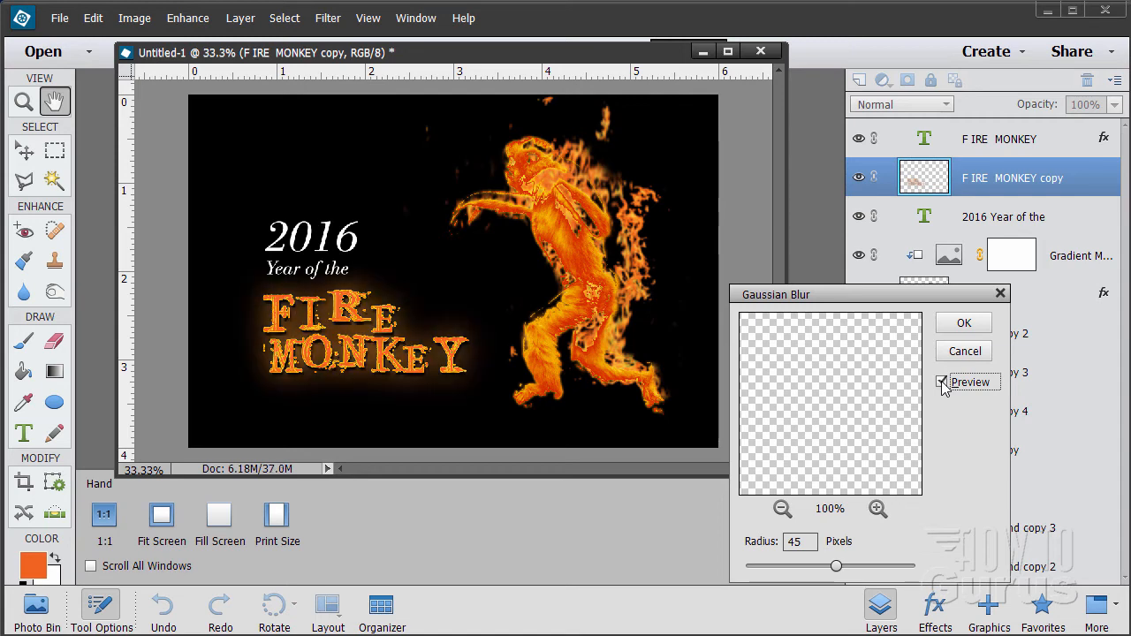
{"action": "left_click", "coordinate": [963, 324]}
{"action": "key", "text": "v"}
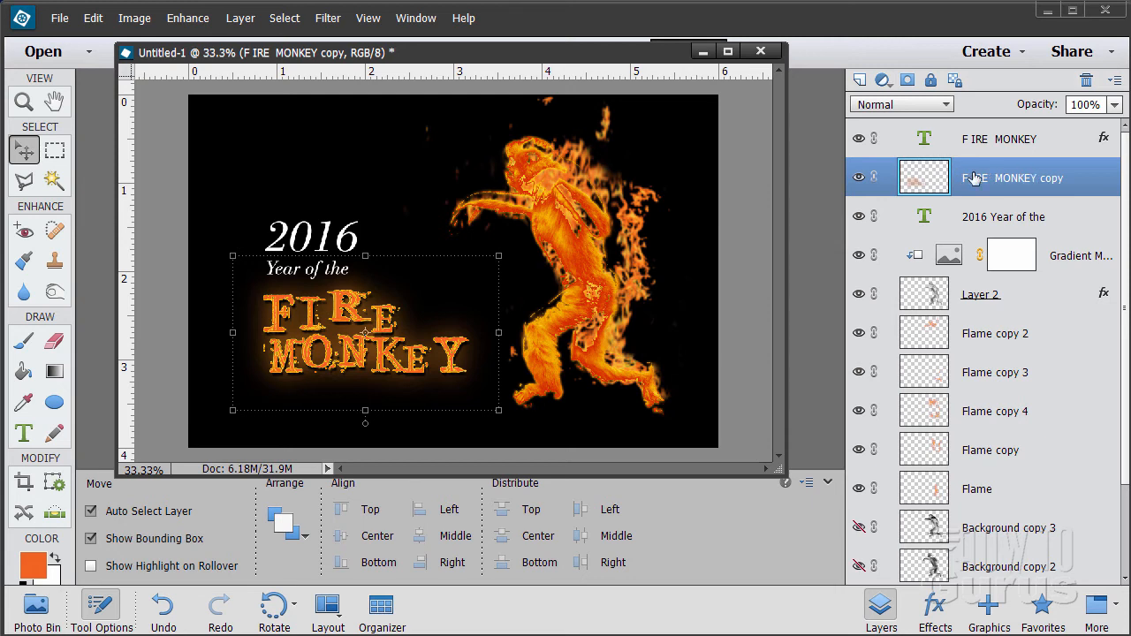
Duplicate the blurred FIRE MONKEY copy layer and compare the glow with the duplicate hidden and shown.
{"action": "left_click_drag", "start_coordinate": [972, 179], "coordinate": [863, 78]}
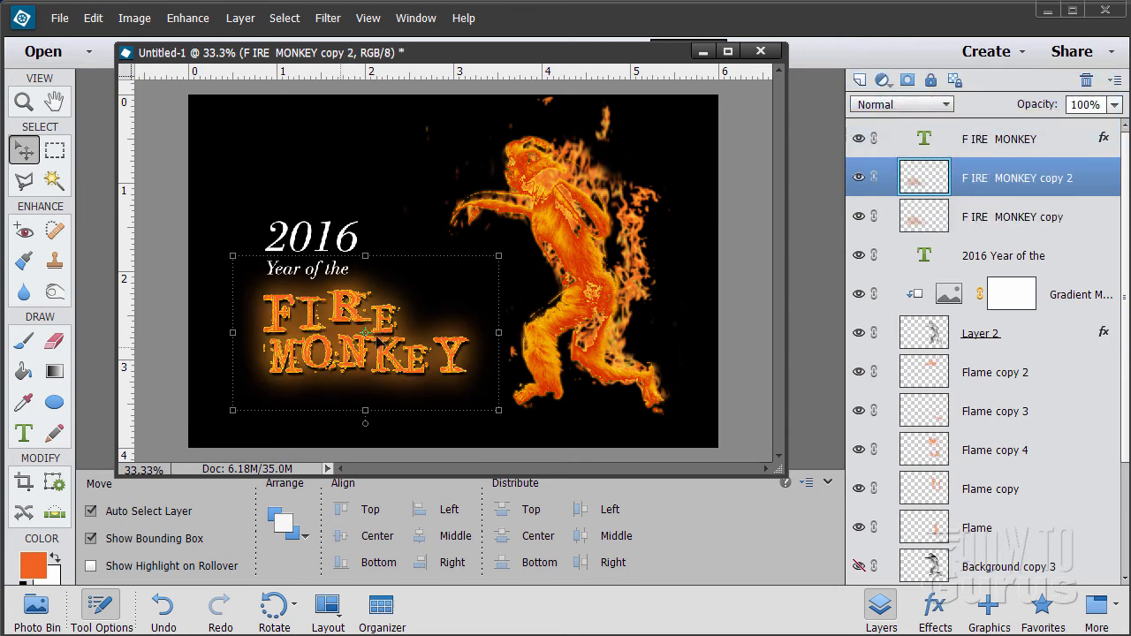
{"action": "left_click", "coordinate": [858, 180]}
{"action": "left_click", "coordinate": [858, 180]}
{"action": "left_click", "coordinate": [858, 179]}
{"action": "left_click", "coordinate": [858, 179]}
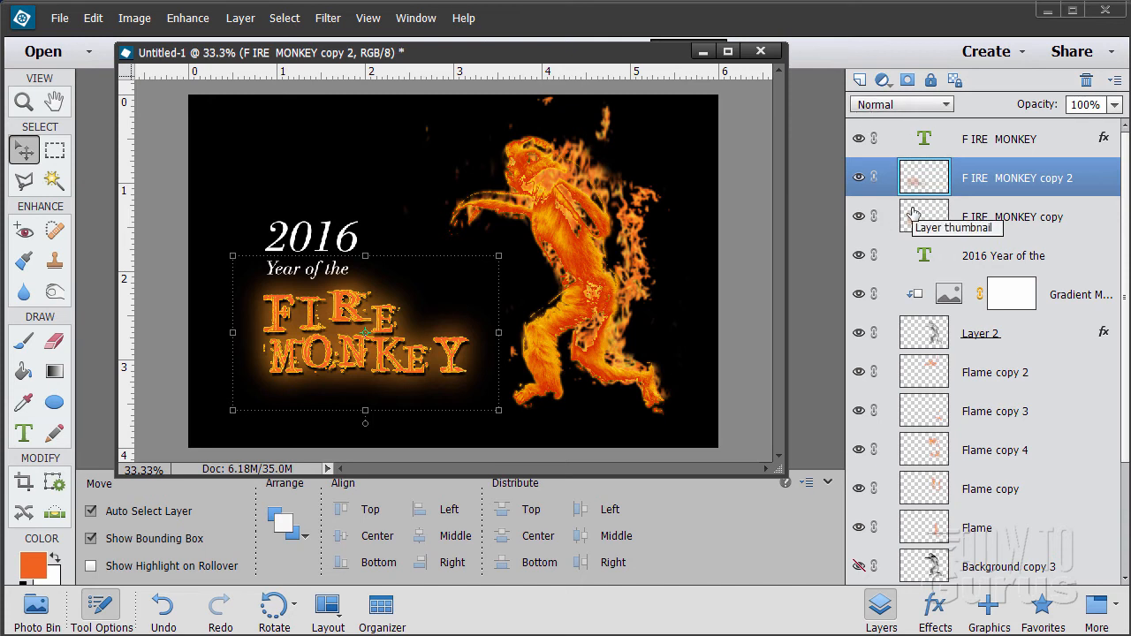
Set the blend mode of the FIRE MONKEY copy 2 layer to Linear Light.
{"action": "left_click", "coordinate": [890, 104]}
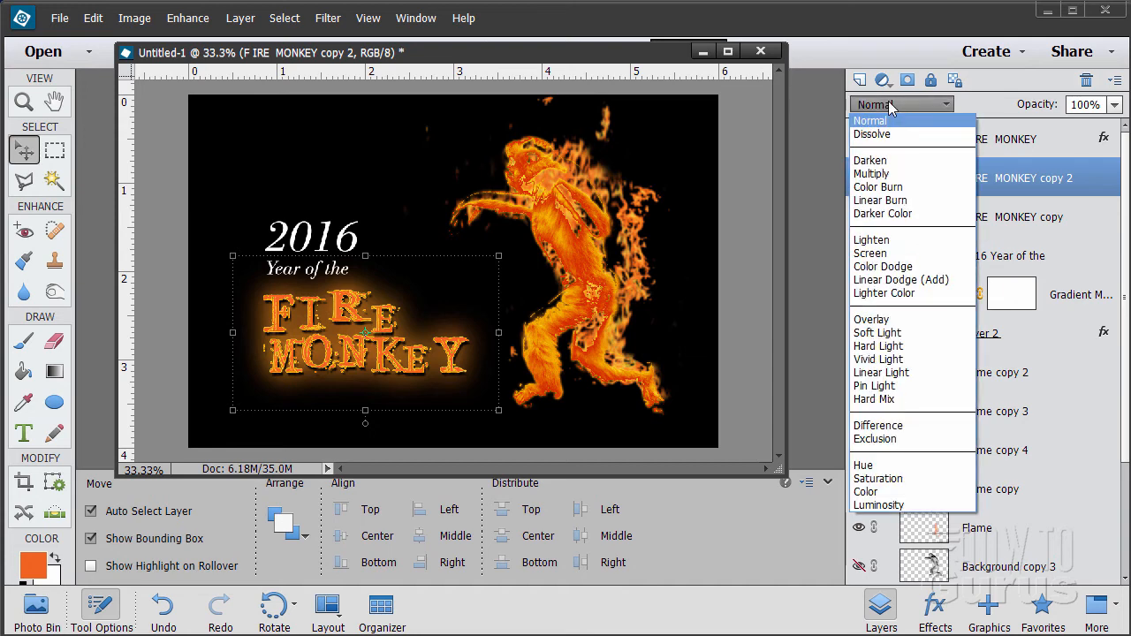
{"action": "left_click", "coordinate": [888, 376]}
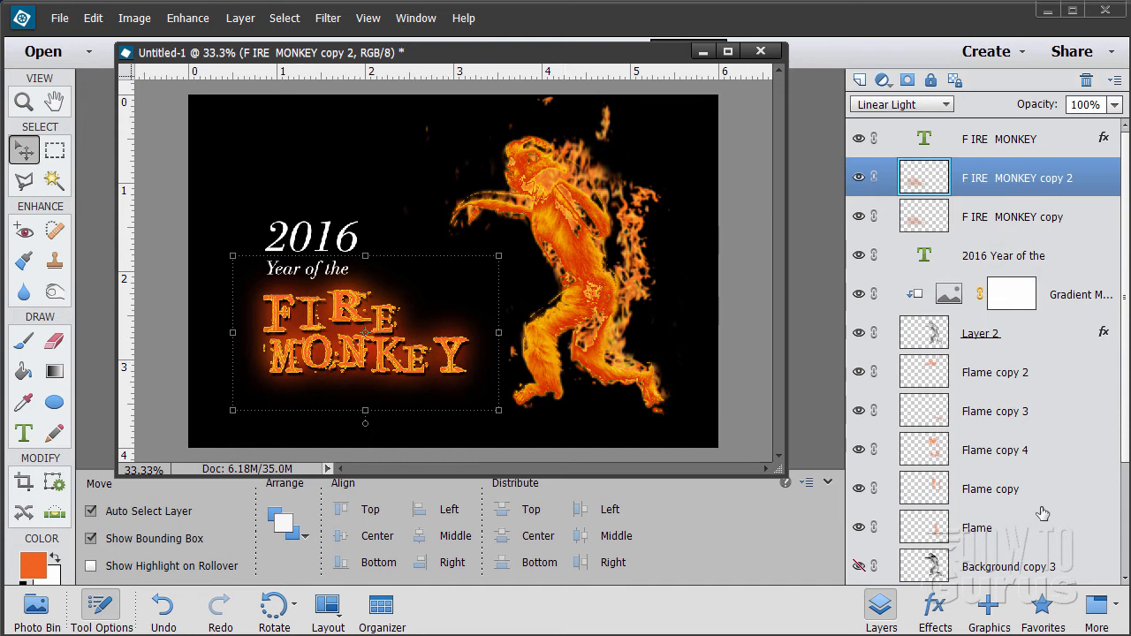
{"action": "left_click", "coordinate": [1036, 570]}
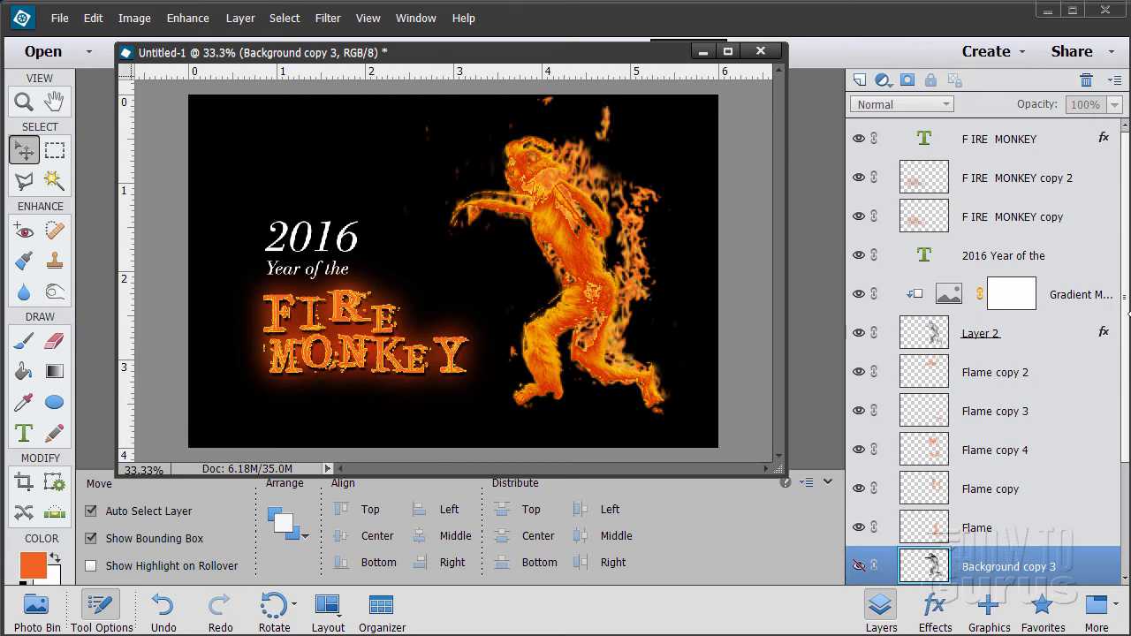
Select both text layers and the two blurred FIRE MONKEY copies, and move them together slightly down and left.
{"action": "left_click", "coordinate": [1006, 148]}
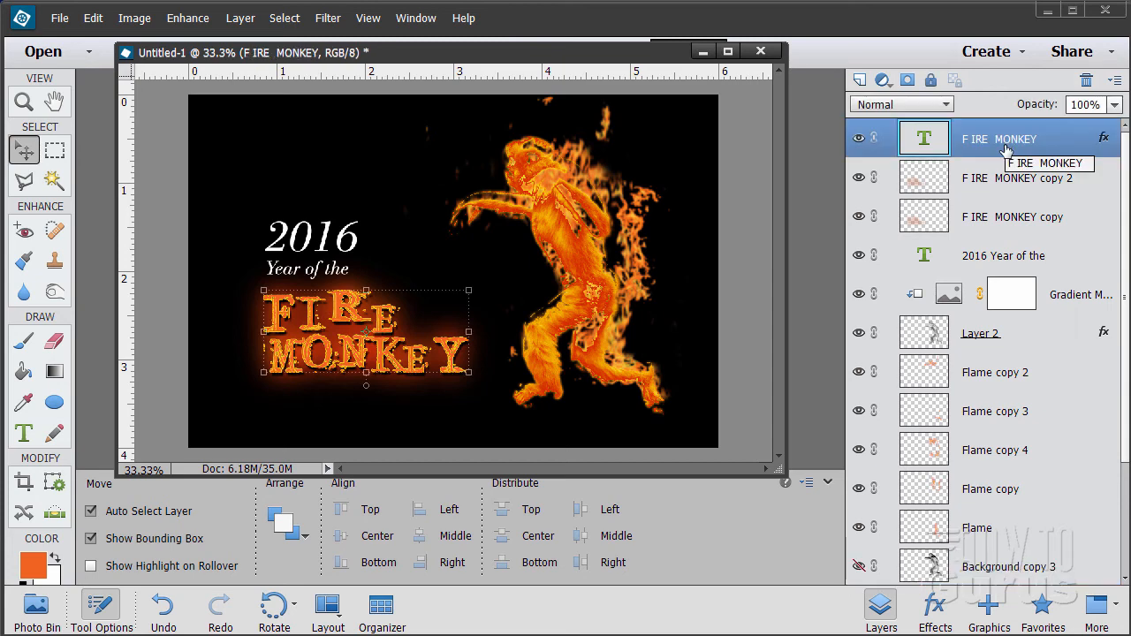
{"action": "left_click", "coordinate": [998, 222], "text": "shift"}
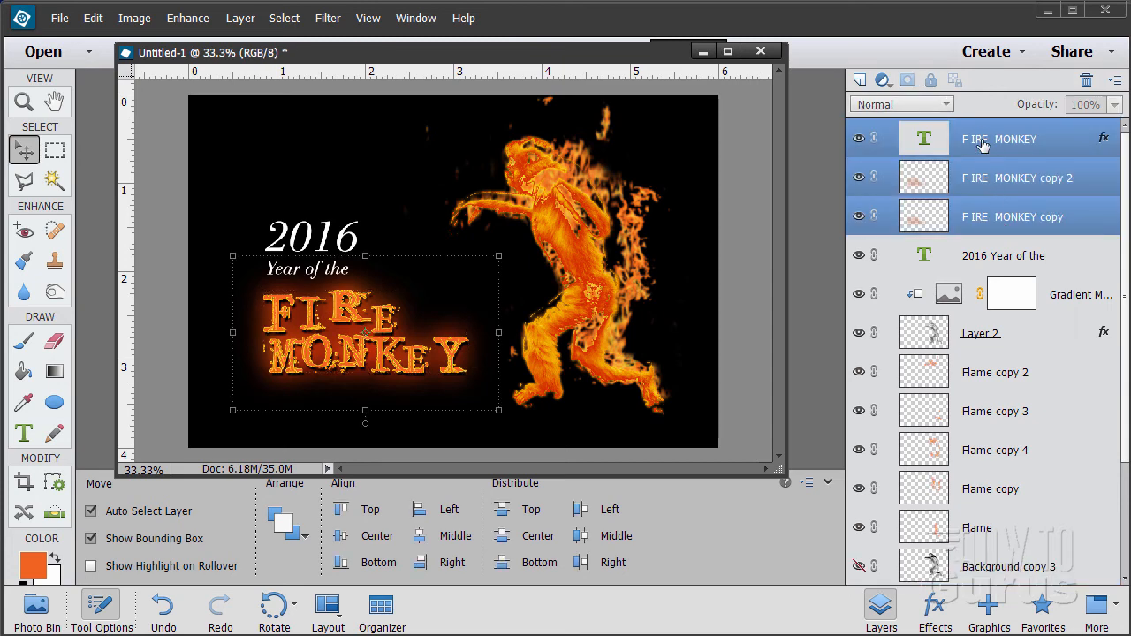
{"action": "left_click", "coordinate": [1012, 264], "text": "shift"}
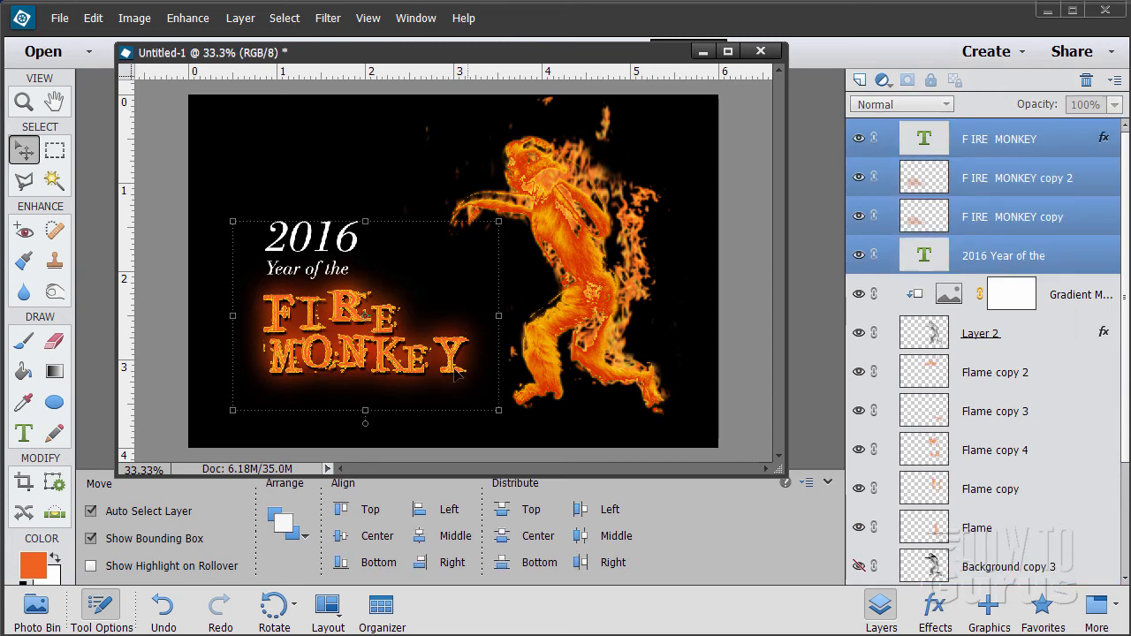
{"action": "left_click_drag", "start_coordinate": [395, 371], "coordinate": [382, 374]}
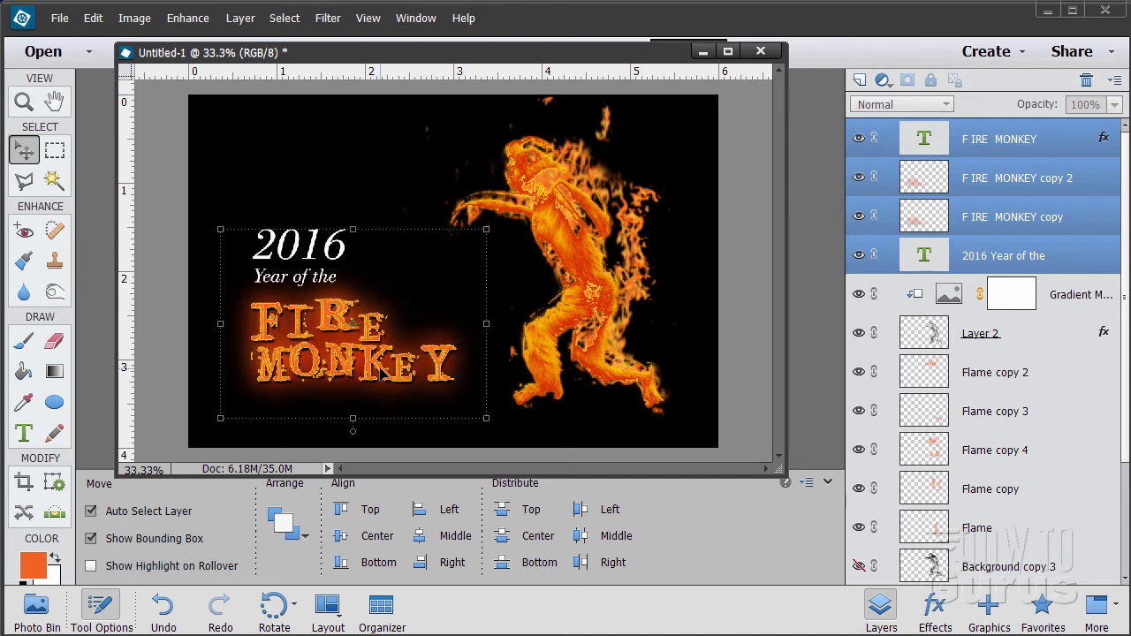
Select the Gradient Map, Layer 2 and all five Flame layers, and move the burning monkey slightly lower on the canvas.
{"action": "left_click", "coordinate": [1120, 335]}
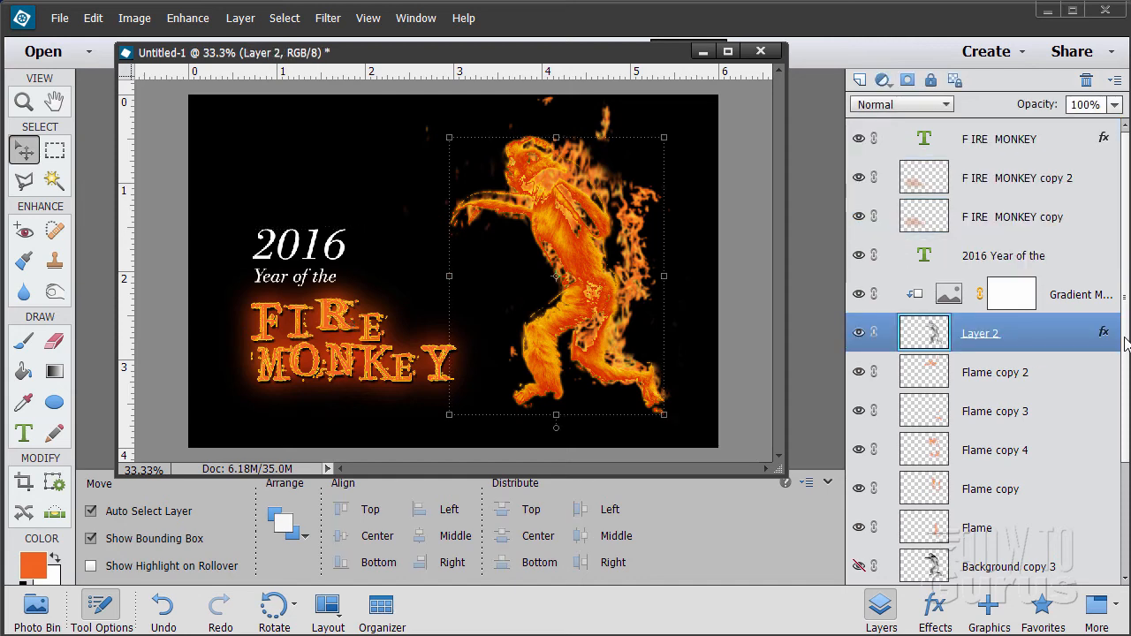
{"action": "left_click", "coordinate": [1064, 293]}
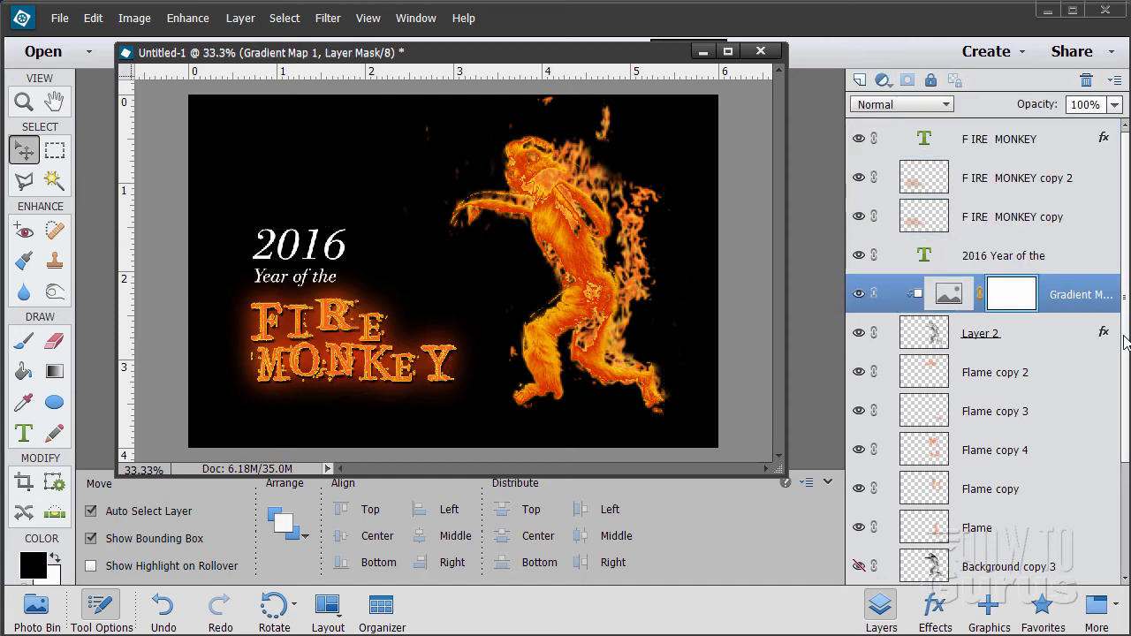
{"action": "left_click", "coordinate": [1035, 343], "text": "ctrl"}
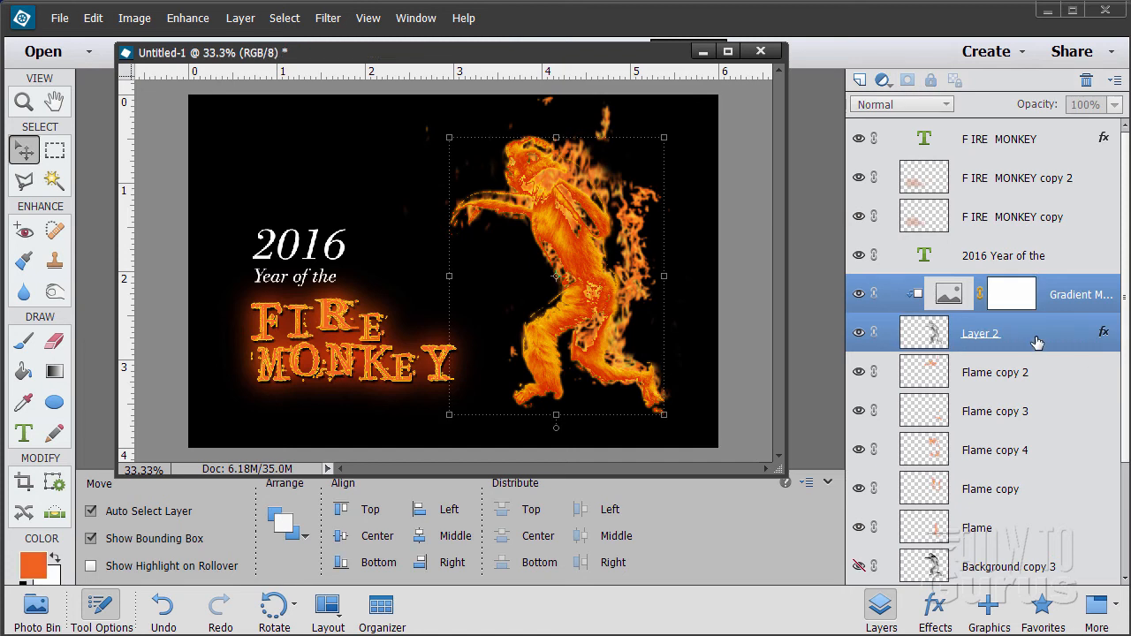
{"action": "left_click", "coordinate": [1043, 389], "text": "ctrl"}
{"action": "left_click", "coordinate": [1044, 413], "text": "ctrl"}
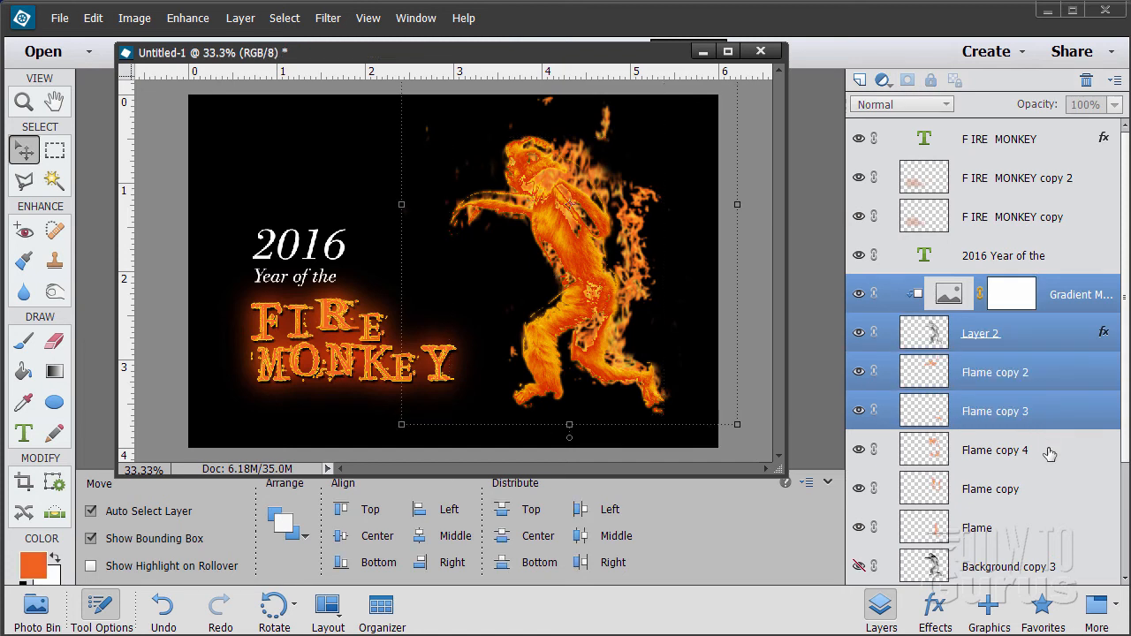
{"action": "left_click", "coordinate": [1049, 453], "text": "ctrl"}
{"action": "left_click", "coordinate": [1049, 488], "text": "ctrl"}
{"action": "left_click", "coordinate": [1036, 521], "text": "ctrl"}
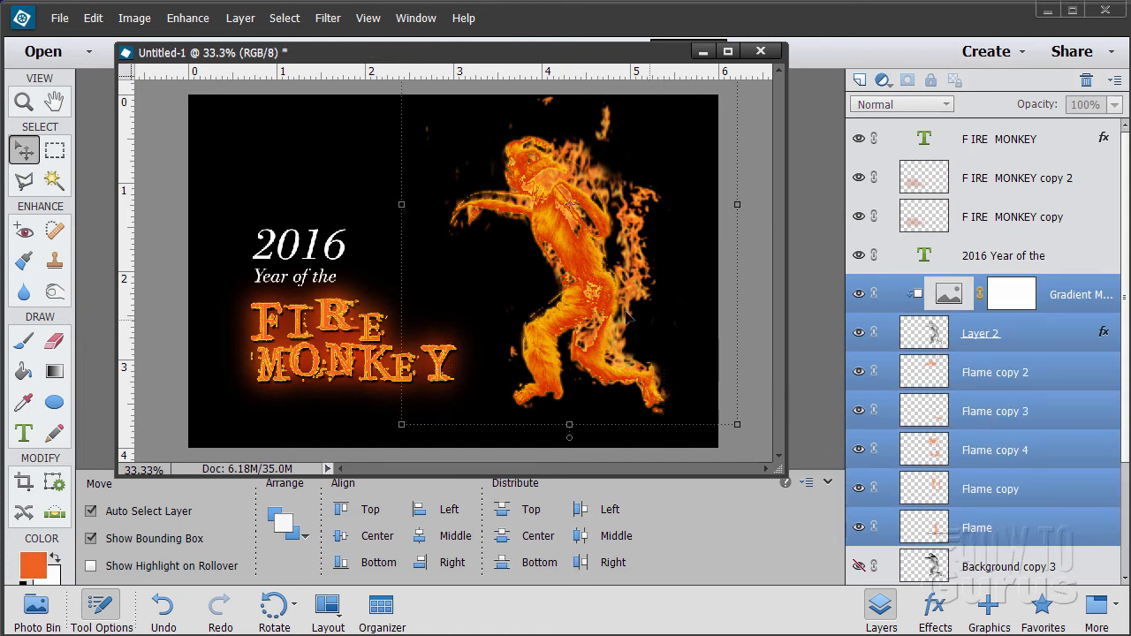
{"action": "left_click_drag", "start_coordinate": [606, 300], "coordinate": [607, 313]}
{"action": "left_click_drag", "start_coordinate": [602, 308], "coordinate": [581, 331]}
{"action": "left_click", "coordinate": [964, 389], "text": "ctrl"}
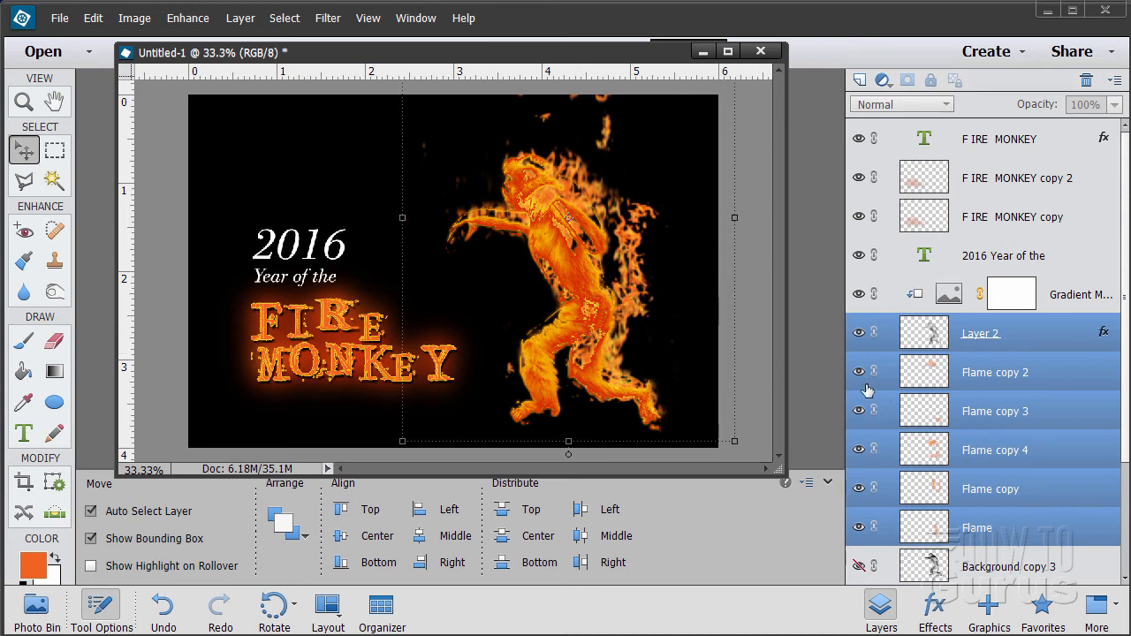
{"action": "left_click", "coordinate": [1078, 566]}
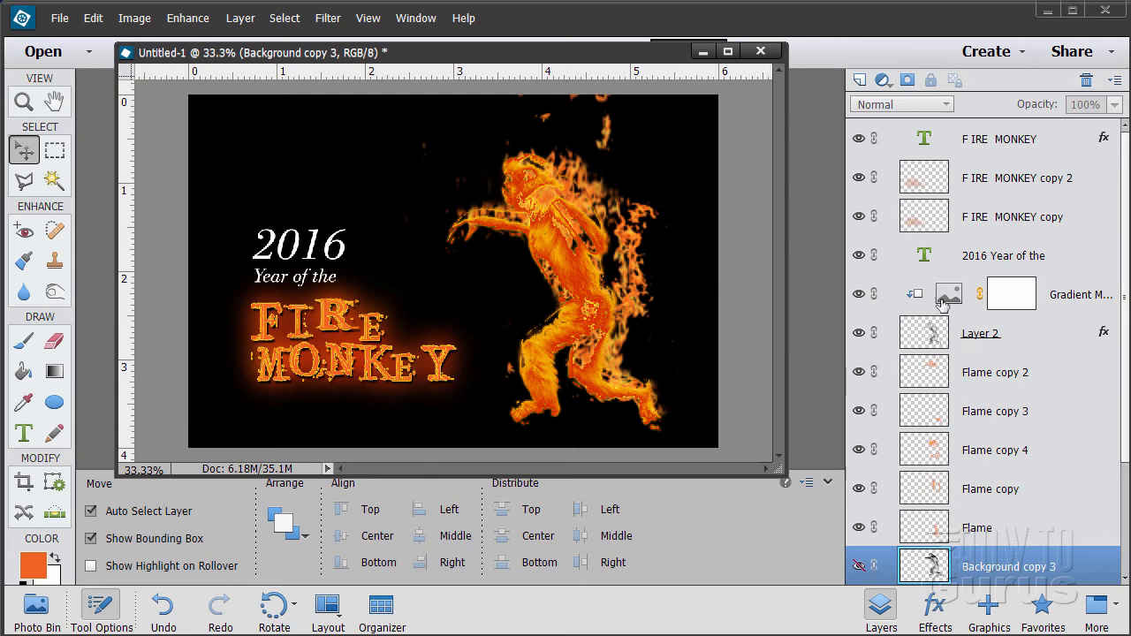
Add a Levels adjustment layer above Layer 2, clipped to it, with Normal mode and 100% opacity.
{"action": "left_click", "coordinate": [1046, 334]}
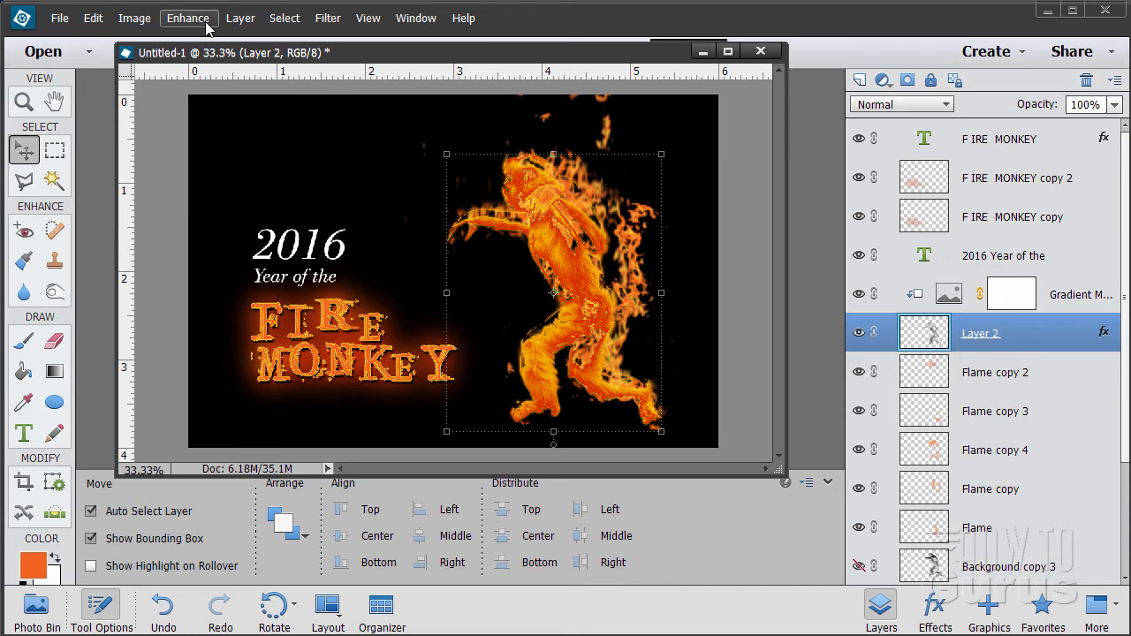
{"action": "left_click", "coordinate": [240, 17]}
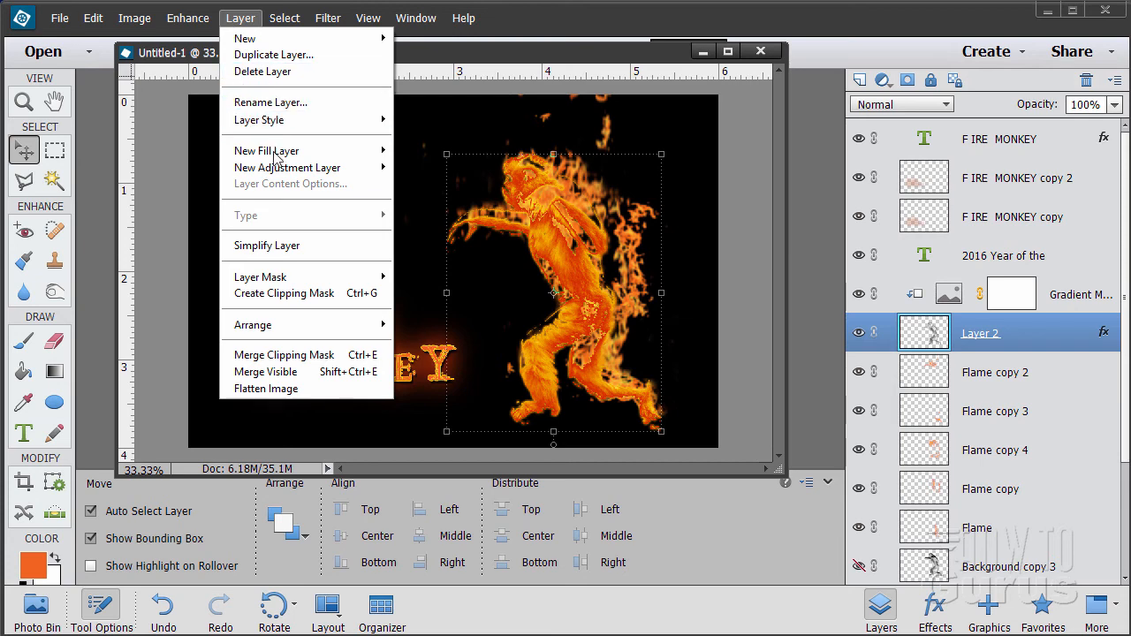
{"action": "mouse_move", "coordinate": [283, 172]}
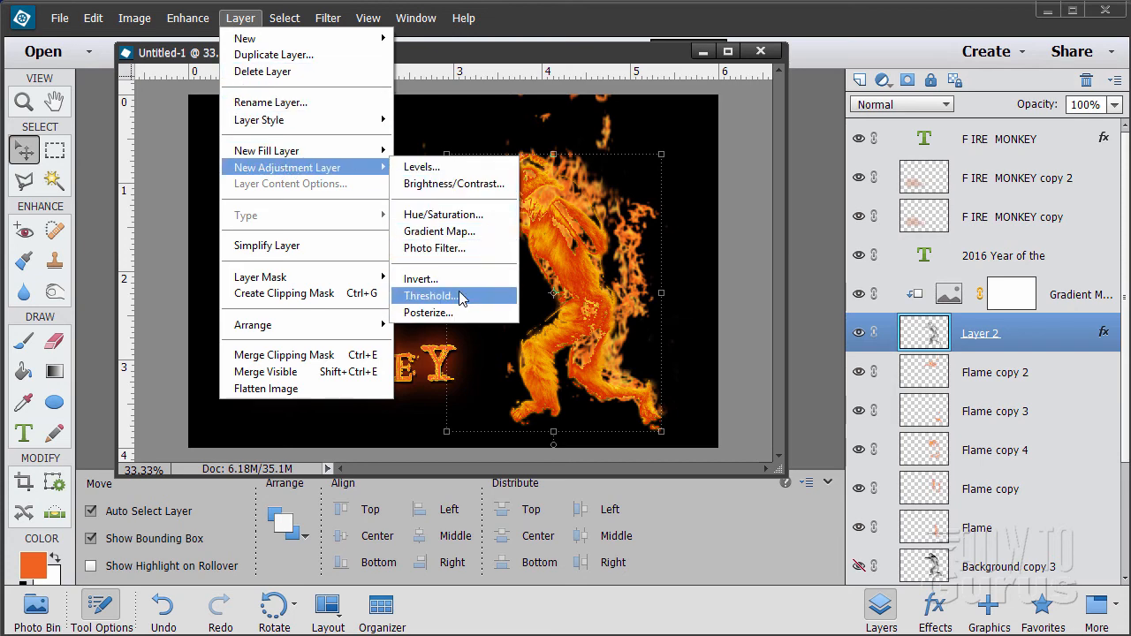
{"action": "left_click", "coordinate": [434, 170]}
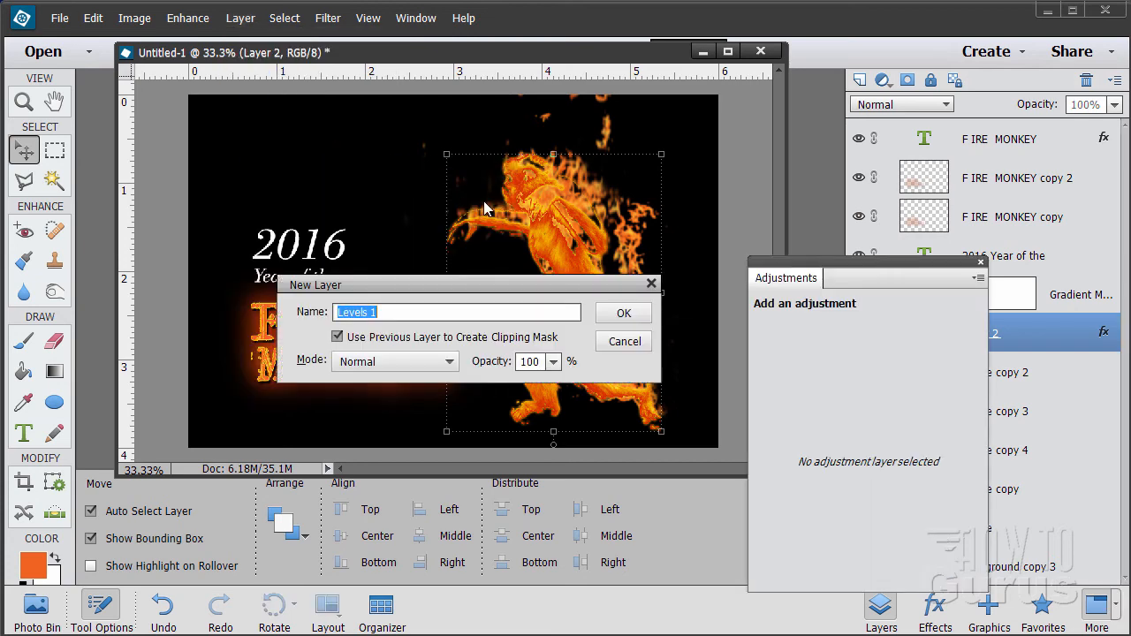
{"action": "left_click", "coordinate": [621, 316]}
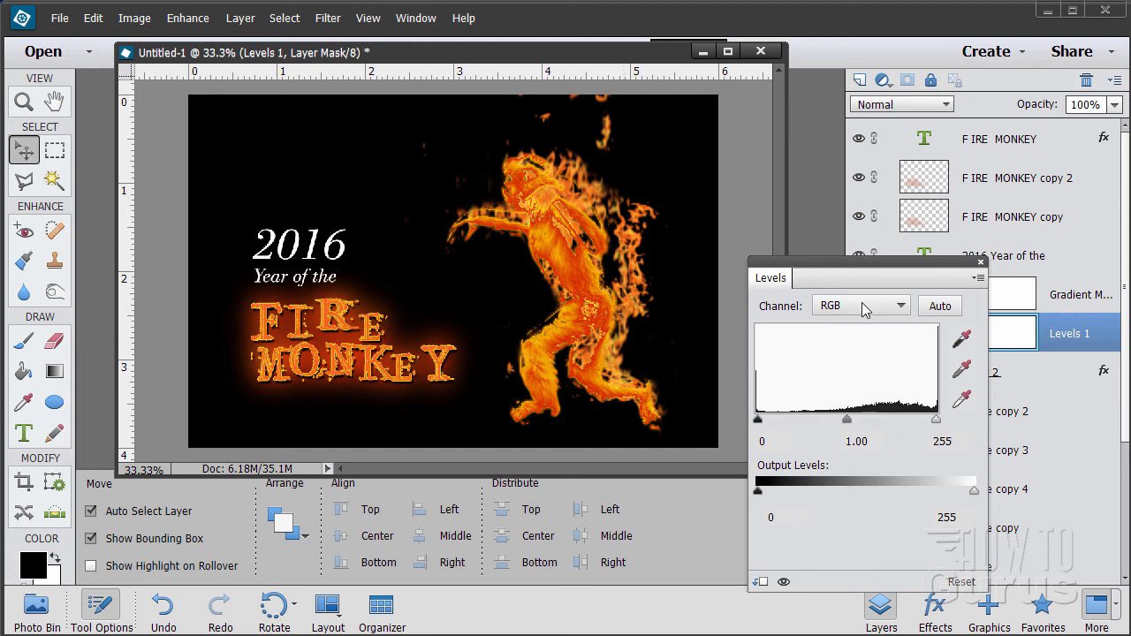
Set the Levels 1 adjustment's input black point to 44 and white point to 221, keeping the midtones at 1.00.
{"action": "left_click_drag", "start_coordinate": [848, 275], "coordinate": [902, 433]}
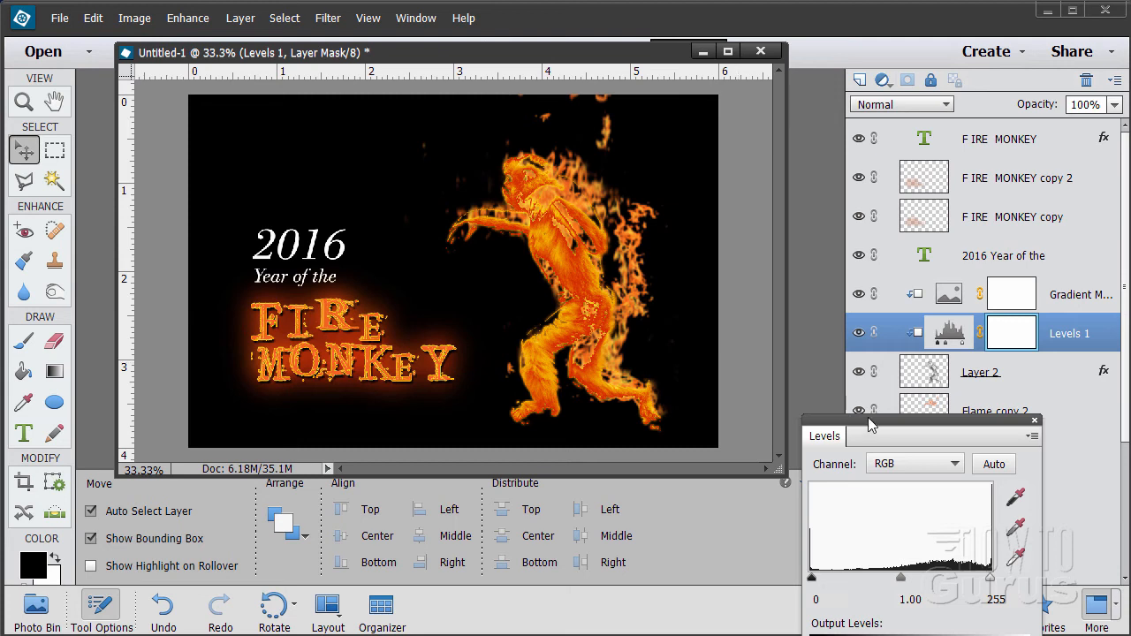
{"action": "left_click_drag", "start_coordinate": [869, 427], "coordinate": [848, 265]}
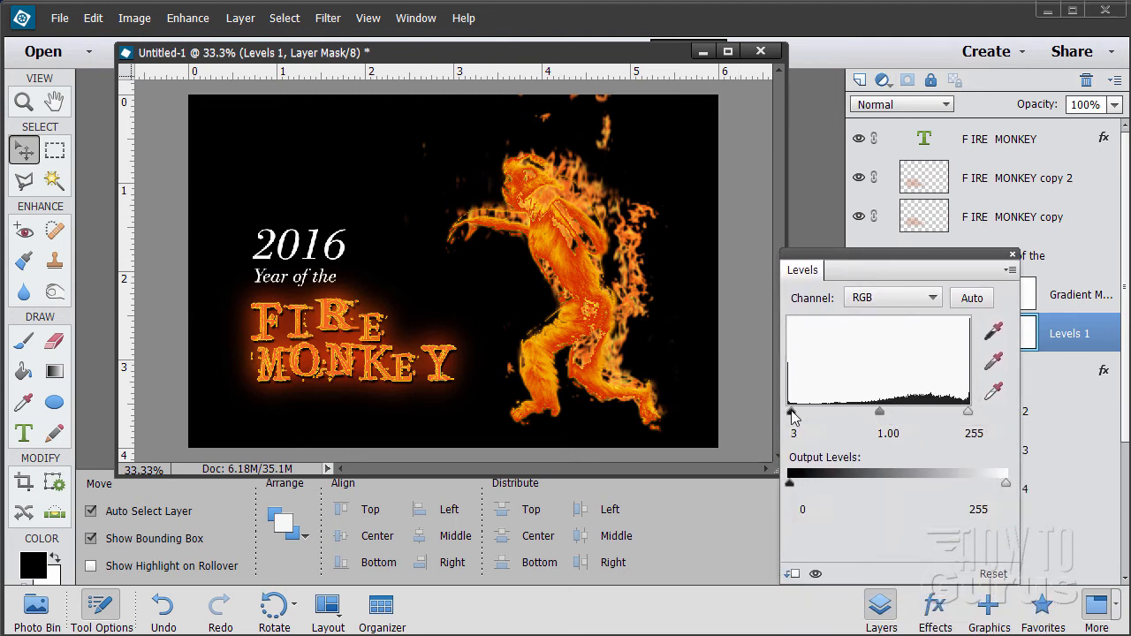
{"action": "left_click_drag", "start_coordinate": [792, 417], "coordinate": [820, 415]}
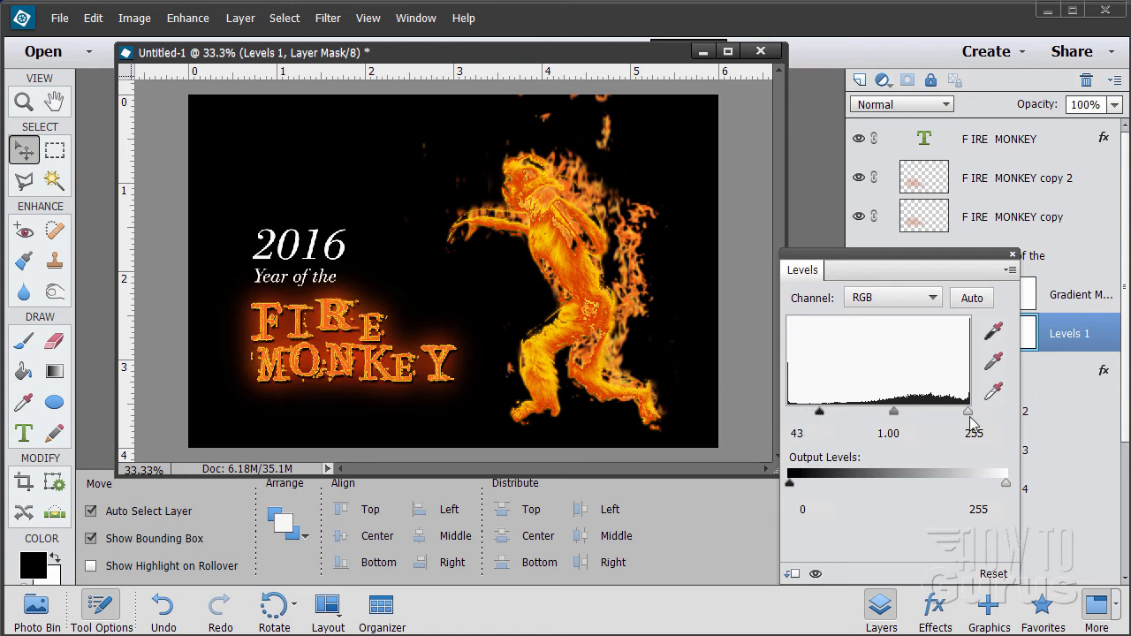
{"action": "left_click_drag", "start_coordinate": [969, 414], "coordinate": [886, 415]}
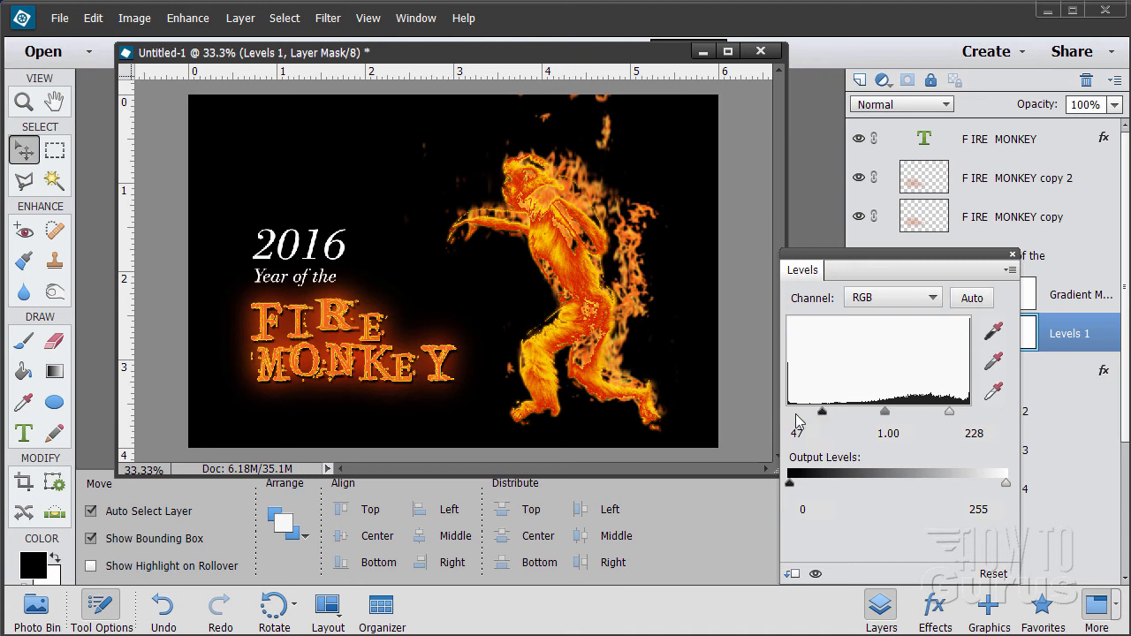
{"action": "mouse_move", "coordinate": [825, 417]}
{"action": "left_mouse_down"}
{"action": "mouse_move", "coordinate": [806, 414]}
{"action": "mouse_move", "coordinate": [824, 415]}
{"action": "left_mouse_up"}
{"action": "mouse_move", "coordinate": [953, 412]}
{"action": "left_mouse_down"}
{"action": "mouse_move", "coordinate": [942, 416]}
{"action": "mouse_move", "coordinate": [970, 416]}
{"action": "mouse_move", "coordinate": [937, 418]}
{"action": "mouse_move", "coordinate": [946, 420]}
{"action": "left_mouse_up"}
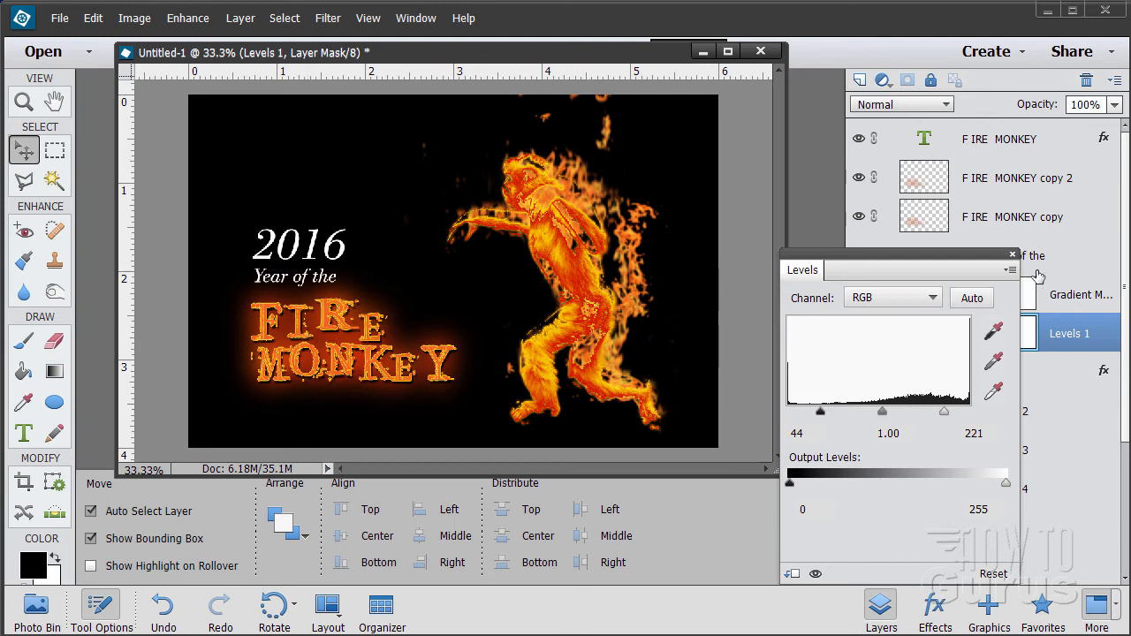
{"action": "left_click", "coordinate": [1012, 256]}
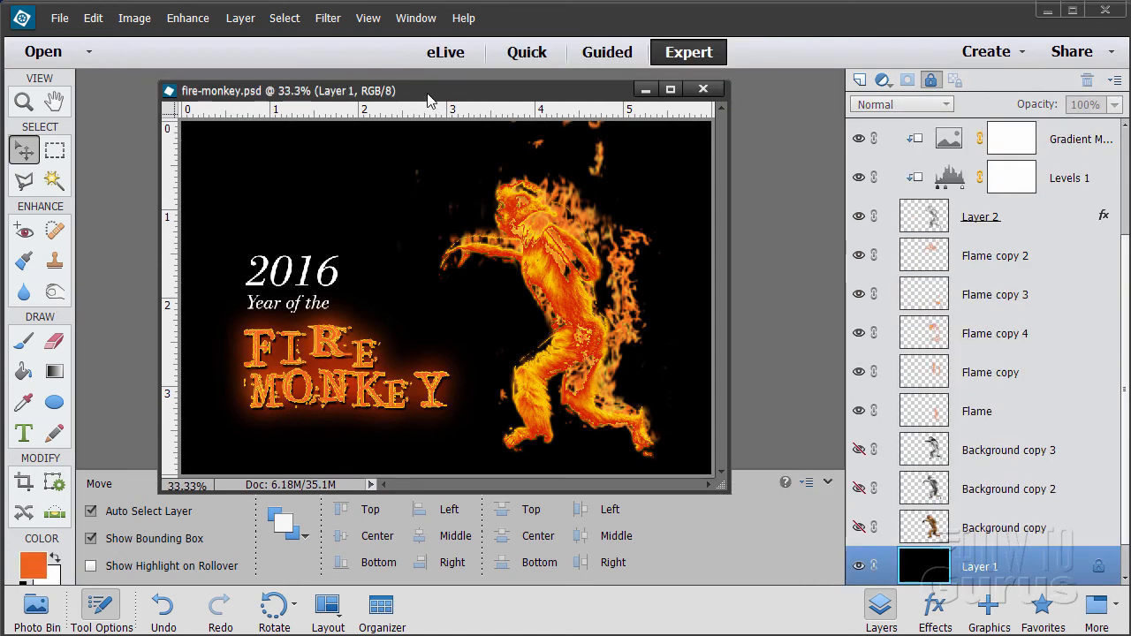
Examine the full fire-monkey.psd composition at 50% and 33.3% zoom.
{"action": "left_click_drag", "start_coordinate": [422, 91], "coordinate": [464, 97]}
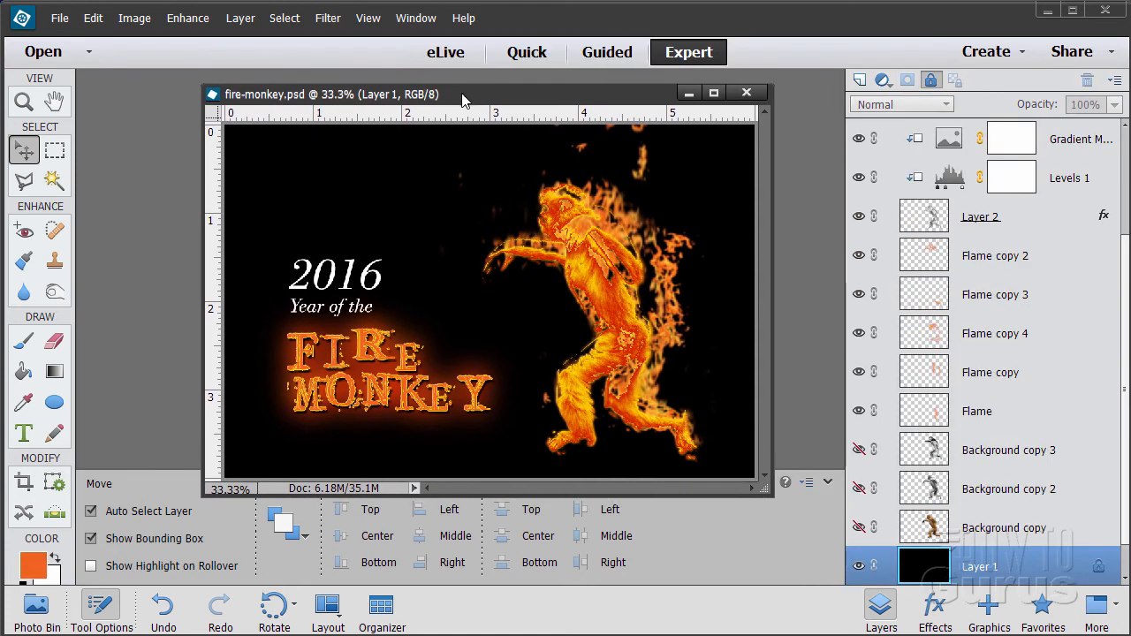
{"action": "key", "text": "z"}
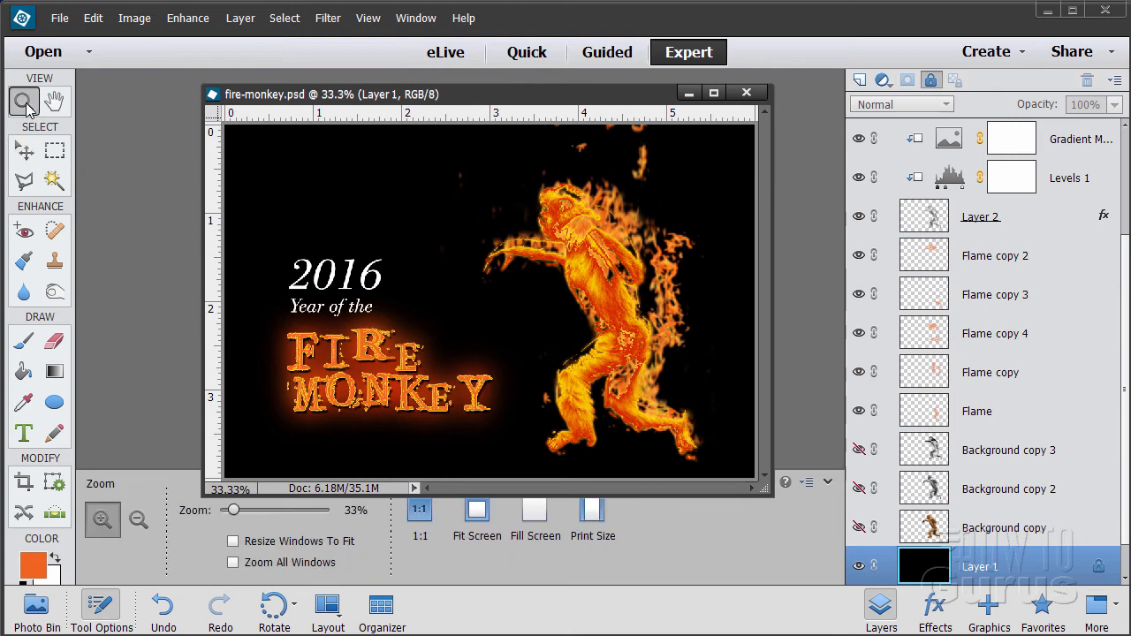
{"action": "left_click", "coordinate": [496, 298]}
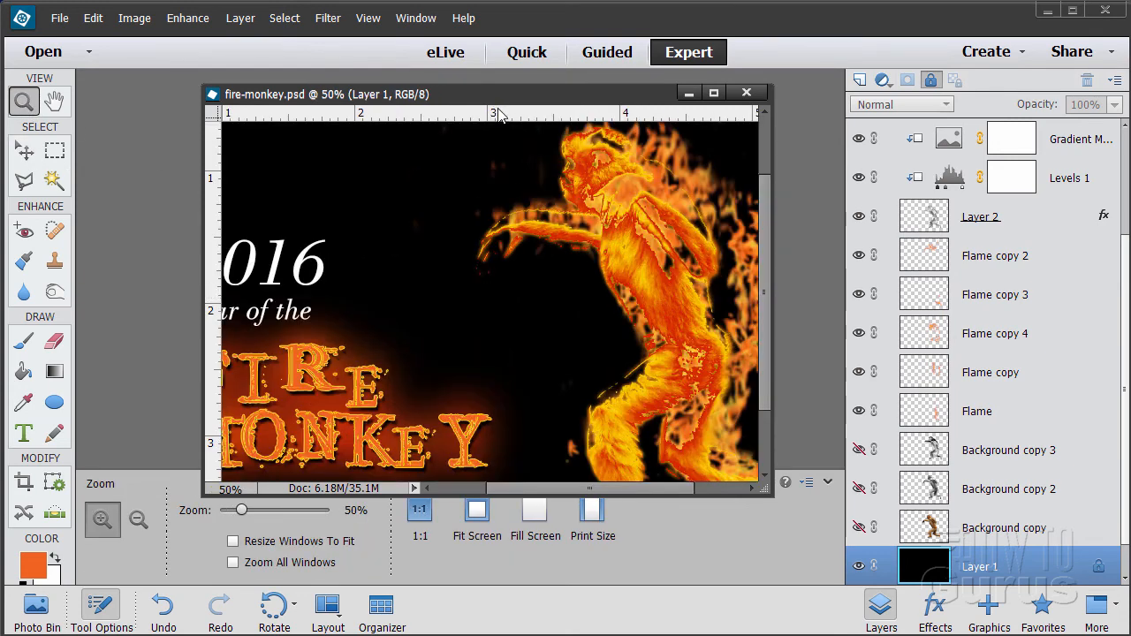
{"action": "left_click_drag", "start_coordinate": [472, 92], "coordinate": [365, 32]}
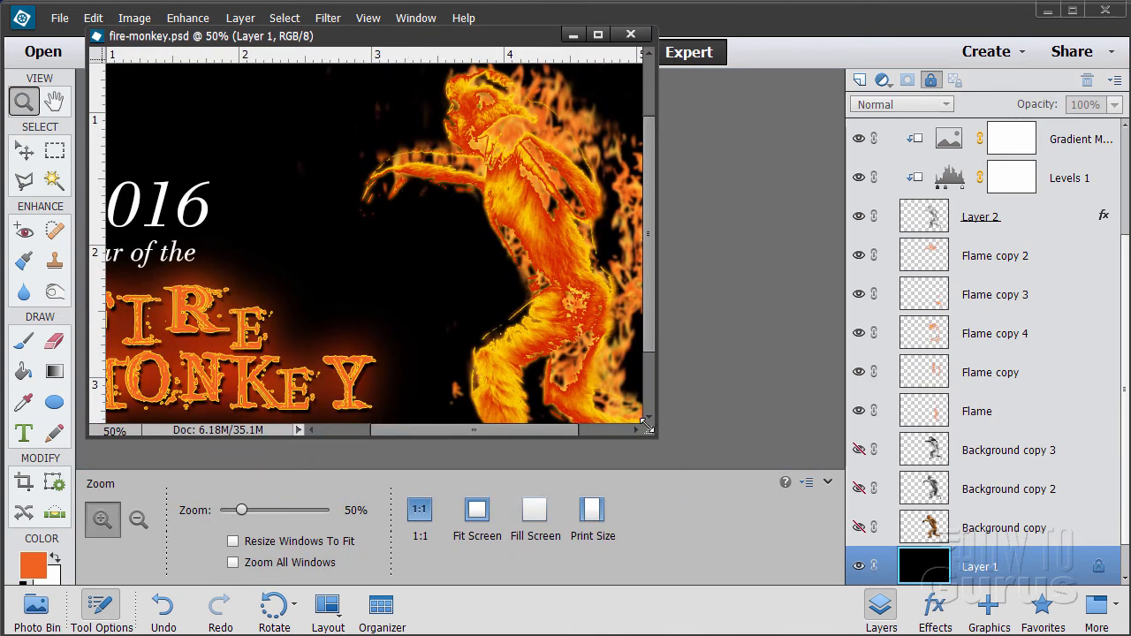
{"action": "left_click_drag", "start_coordinate": [686, 451], "coordinate": [997, 624]}
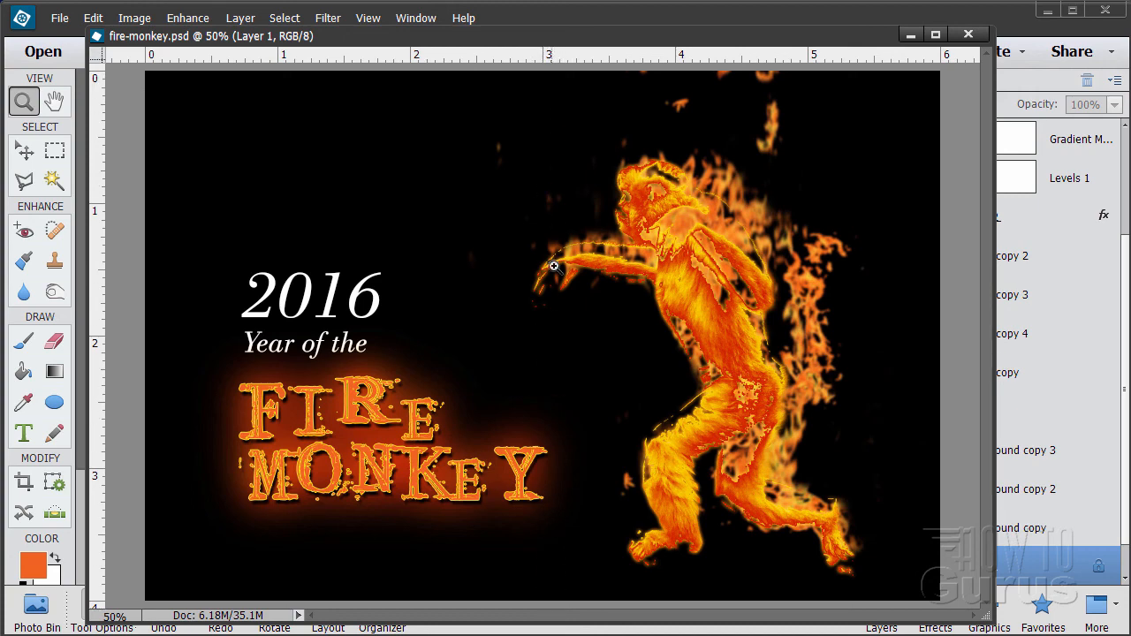
{"action": "left_click", "coordinate": [567, 419], "text": "alt"}
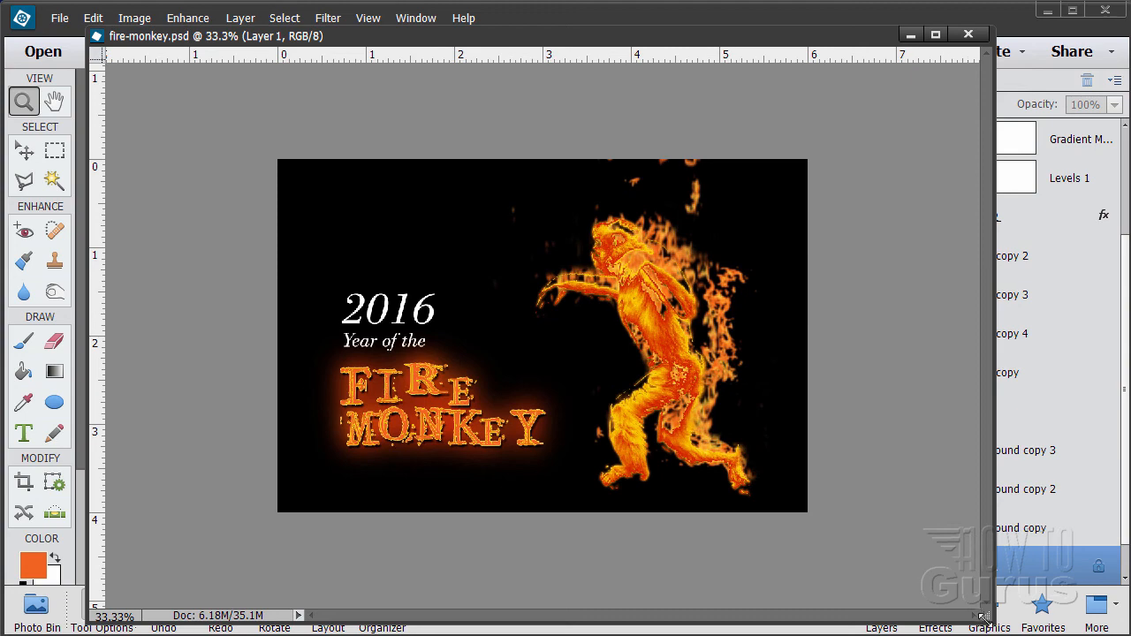
{"action": "left_click_drag", "start_coordinate": [989, 620], "coordinate": [690, 455]}
{"action": "left_click_drag", "start_coordinate": [457, 41], "coordinate": [536, 76]}
{"action": "left_click_drag", "start_coordinate": [285, 79], "coordinate": [418, 101]}
{"action": "left_click", "coordinate": [24, 151]}
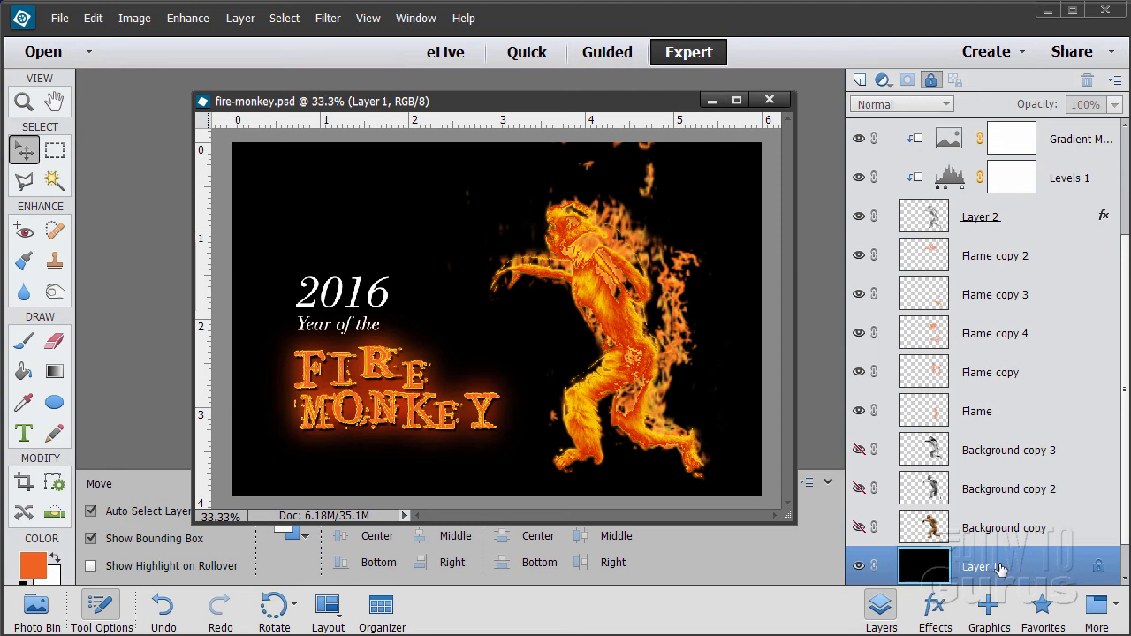
Create an empty layer directly above Layer 1 and set the foreground color to black (000000).
{"action": "left_click", "coordinate": [859, 81]}
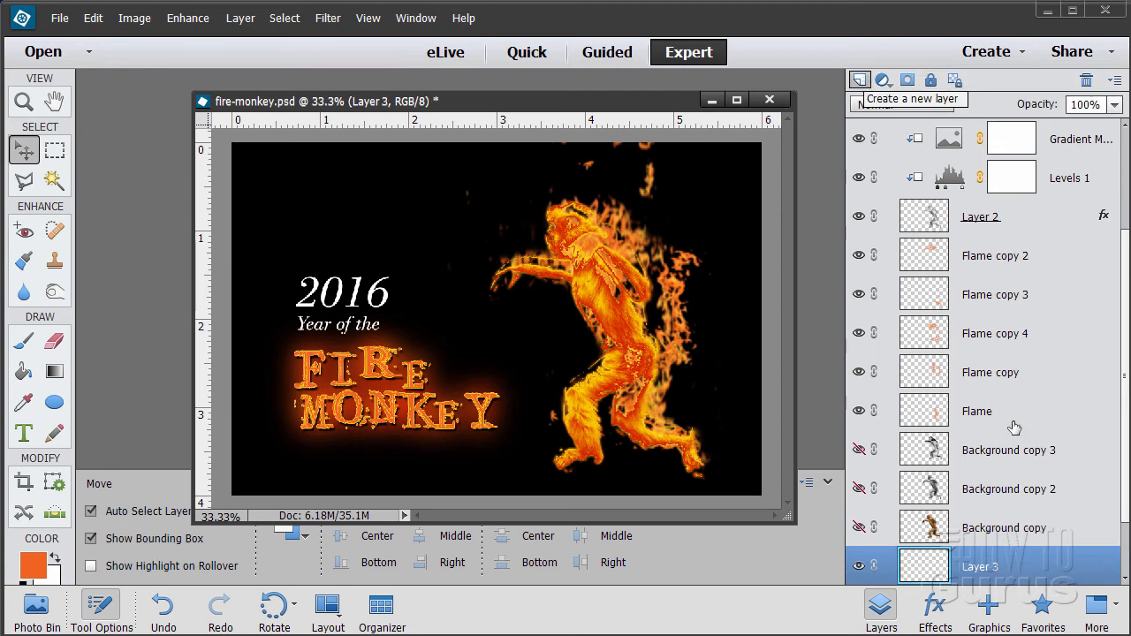
{"action": "left_click", "coordinate": [1125, 579]}
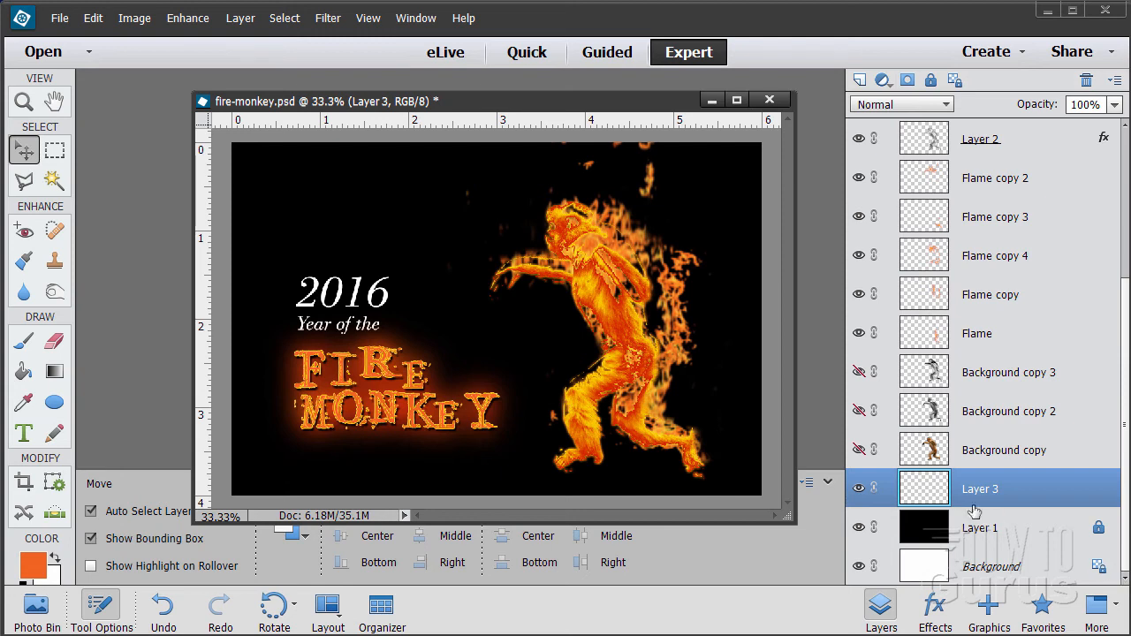
{"action": "left_click", "coordinate": [31, 566]}
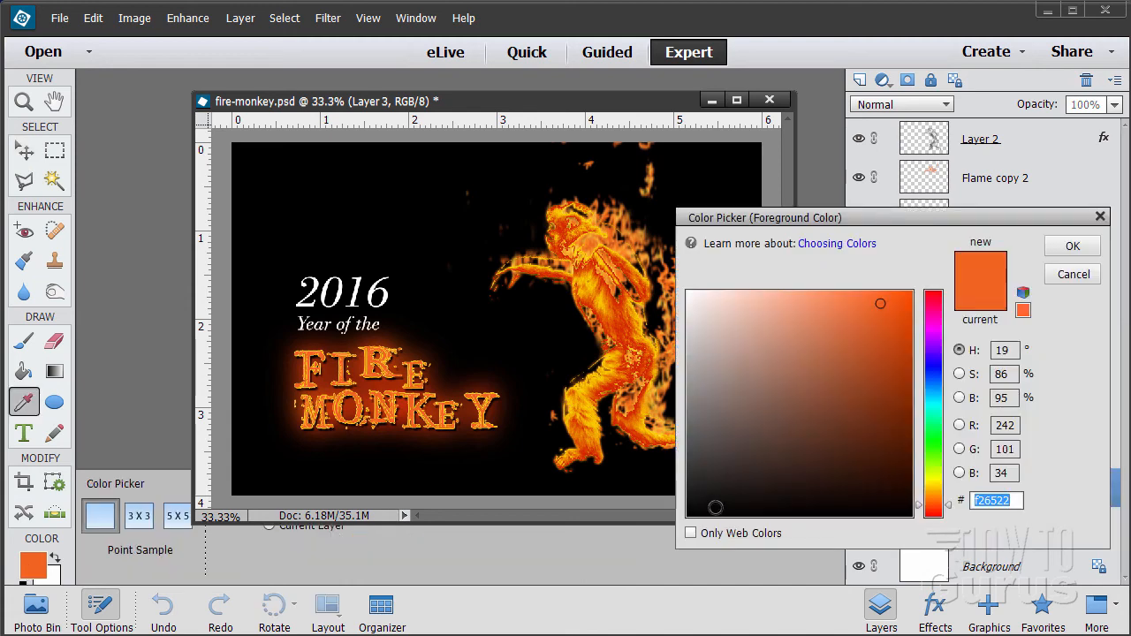
{"action": "type", "text": "000000"}
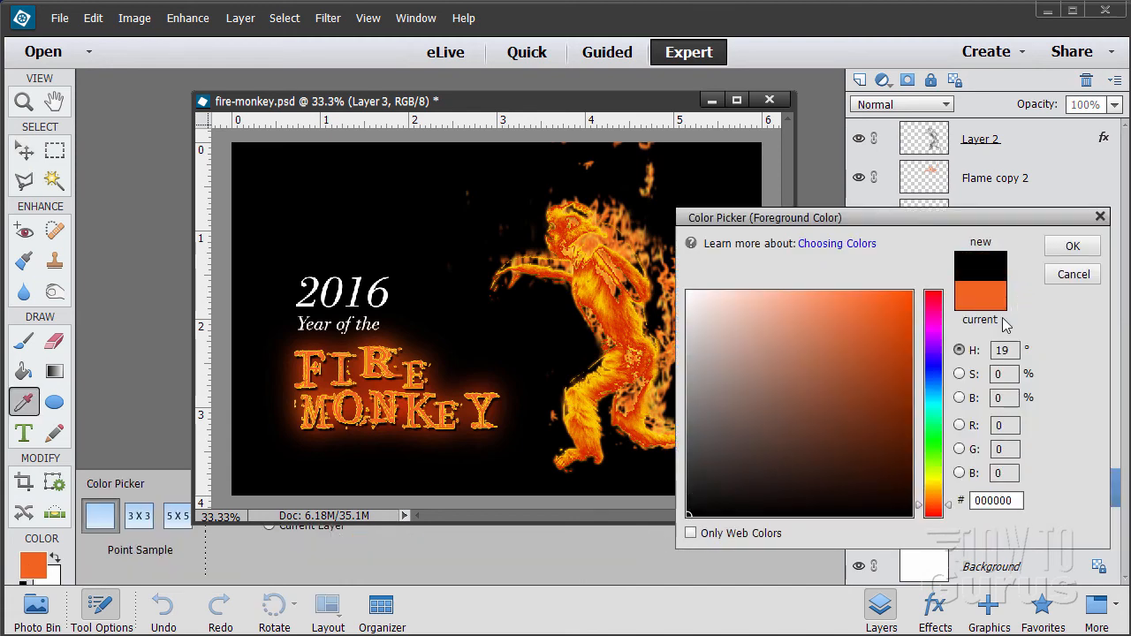
{"action": "left_click", "coordinate": [1069, 247]}
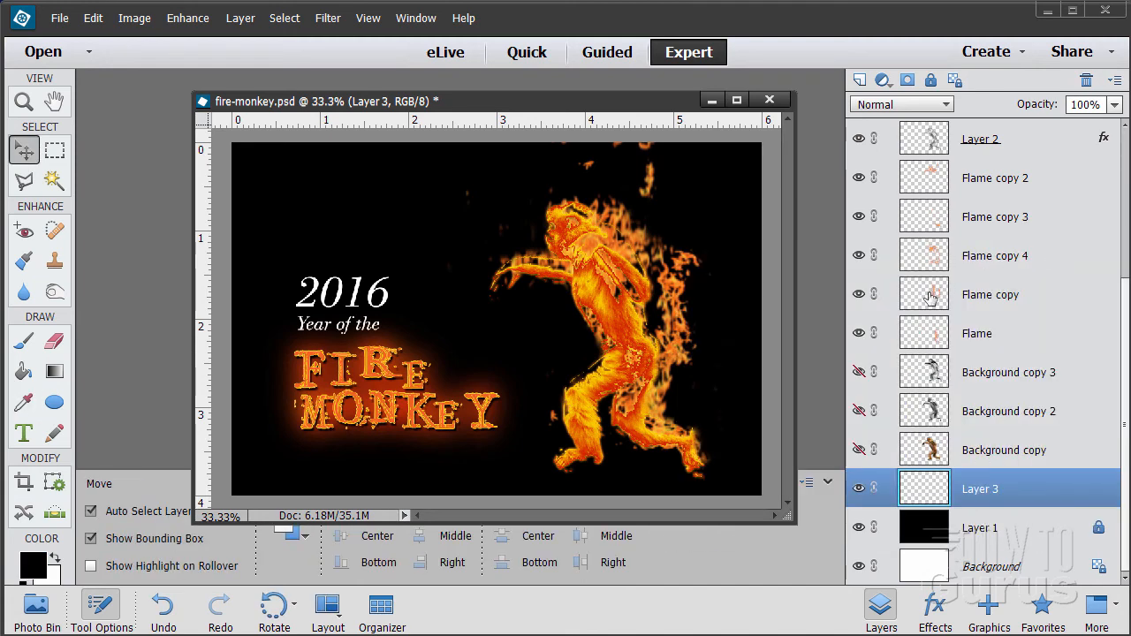
Set the background color to pure red (ff0000).
{"action": "left_click", "coordinate": [56, 581]}
{"action": "left_click_drag", "start_coordinate": [710, 492], "coordinate": [923, 279]}
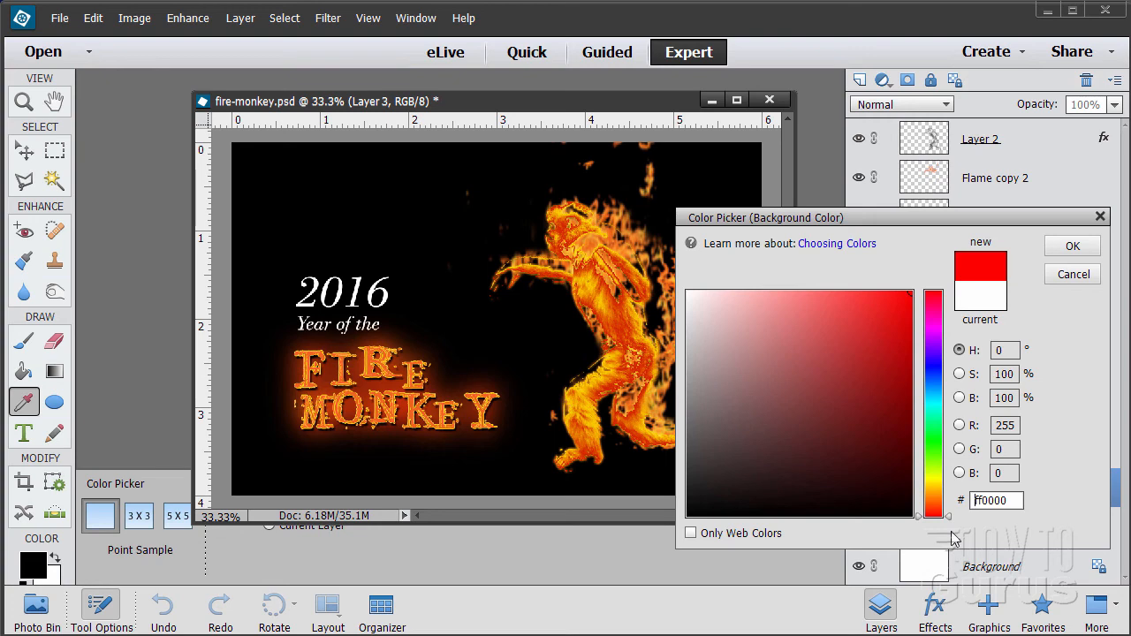
{"action": "left_click", "coordinate": [1072, 246]}
{"action": "key", "text": "v"}
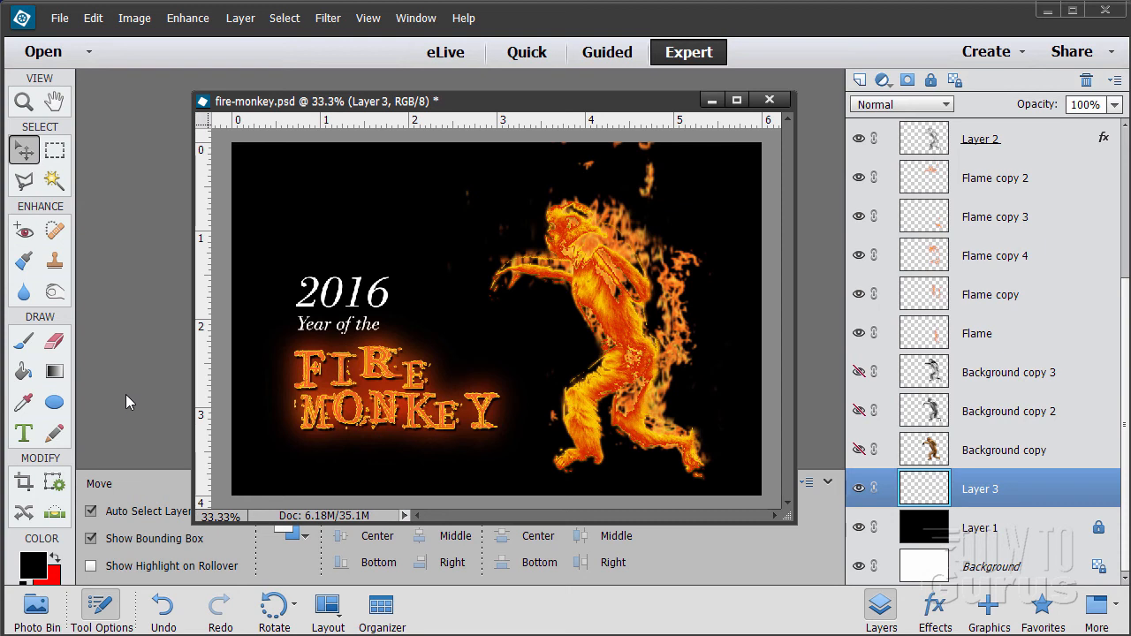
Fill Layer 3 with an unreversed linear gradient from black in the upper part of the canvas to red at its bottom edge.
{"action": "left_click", "coordinate": [55, 374]}
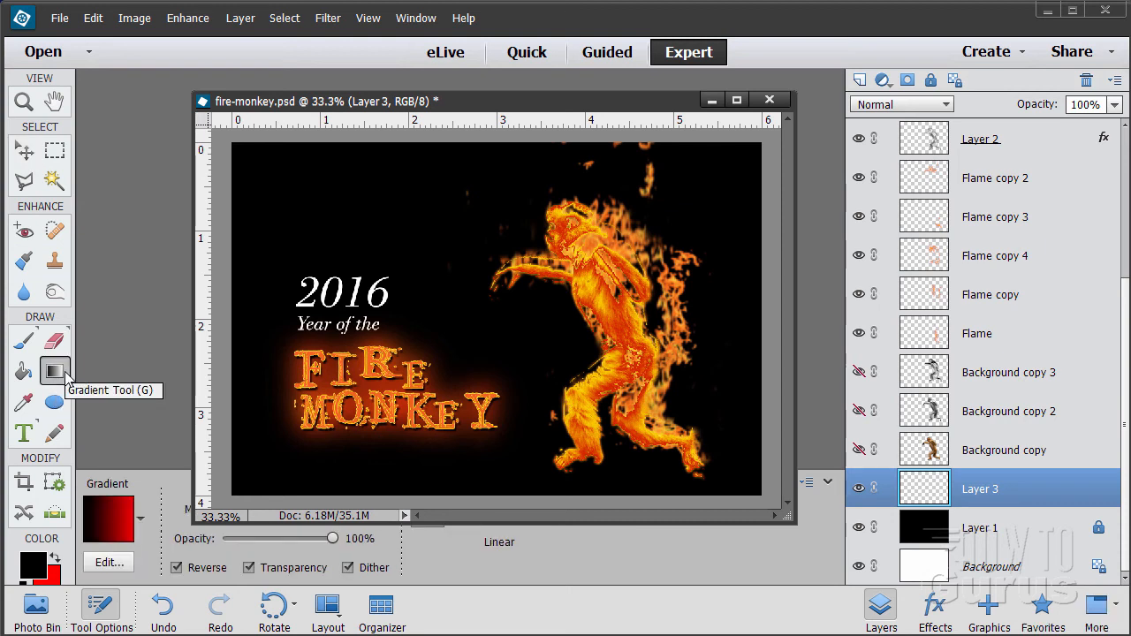
{"action": "left_click", "coordinate": [177, 567]}
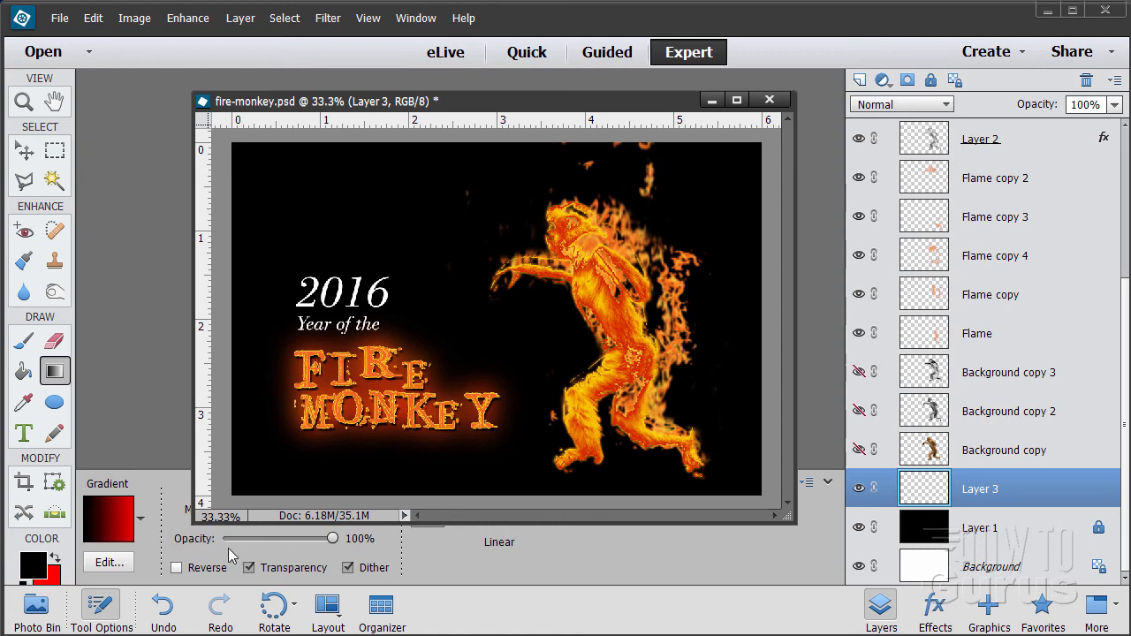
{"action": "left_click_drag", "start_coordinate": [481, 105], "coordinate": [791, 31]}
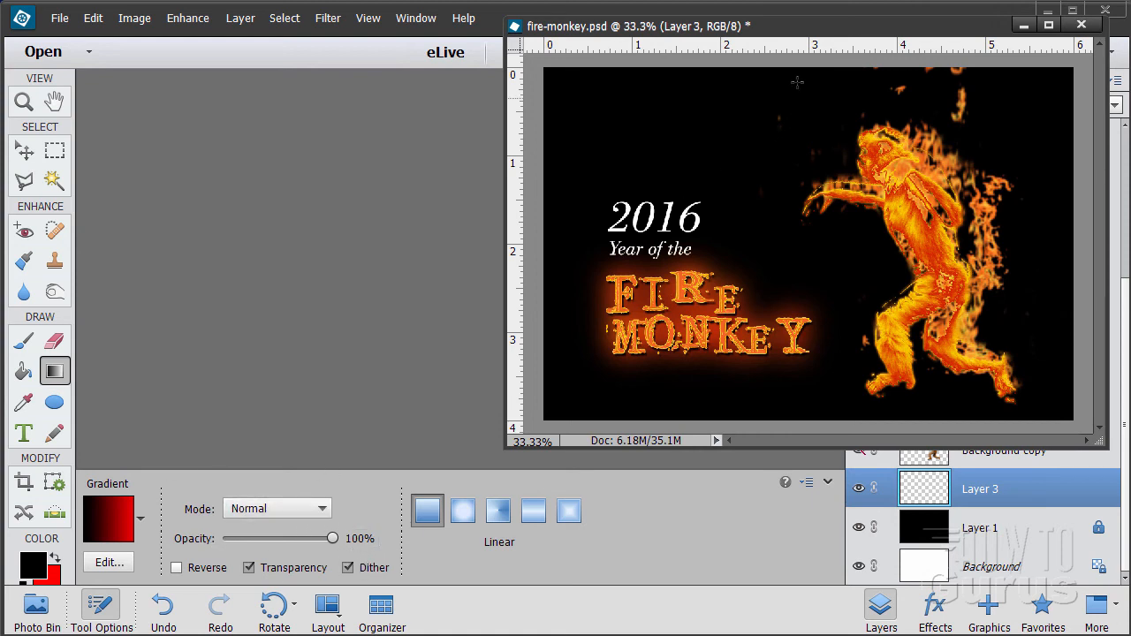
{"action": "left_click_drag", "start_coordinate": [793, 35], "coordinate": [461, 64]}
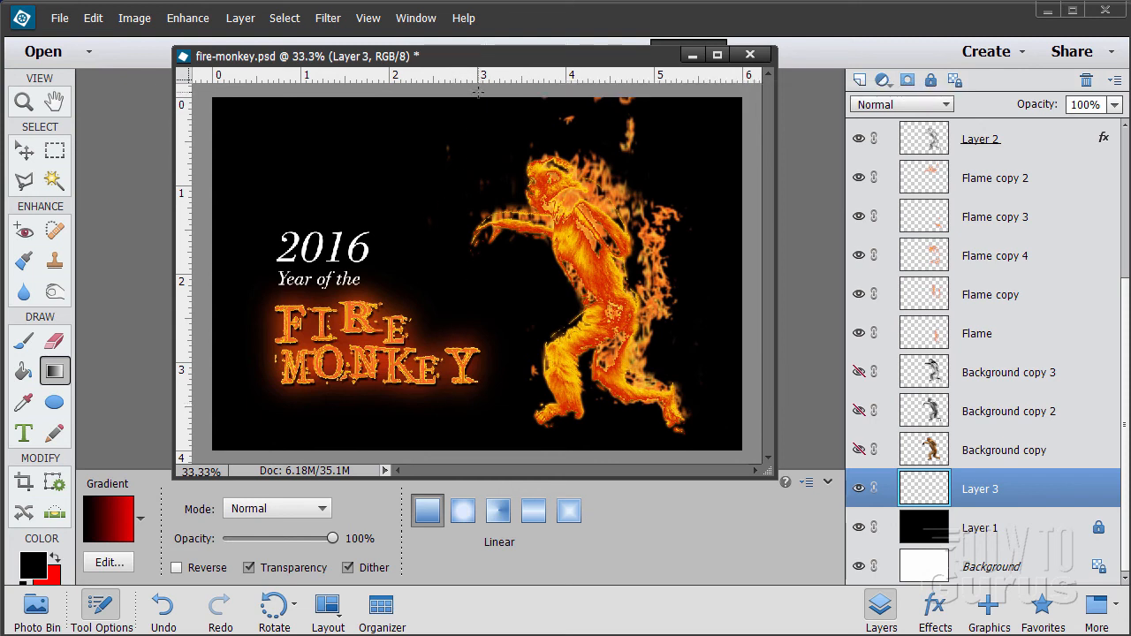
{"action": "left_click_drag", "start_coordinate": [476, 146], "coordinate": [477, 454]}
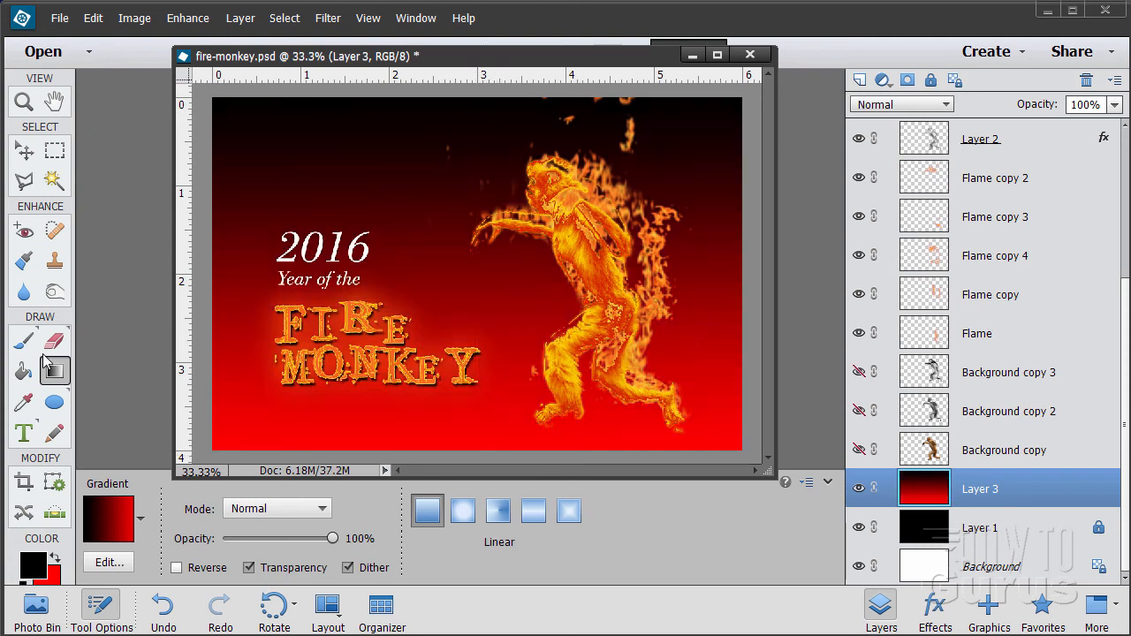
{"action": "left_click", "coordinate": [24, 151]}
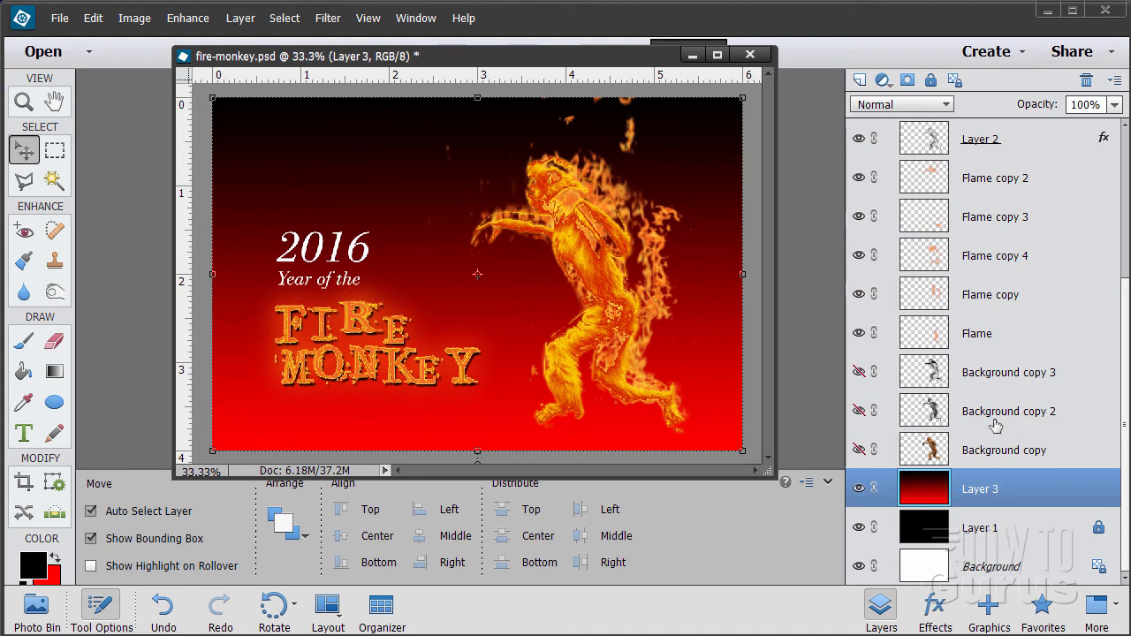
Set the opacity of the black-to-red gradient on Layer 3 to 40%.
{"action": "left_click", "coordinate": [1041, 105]}
{"action": "type", "text": "40"}
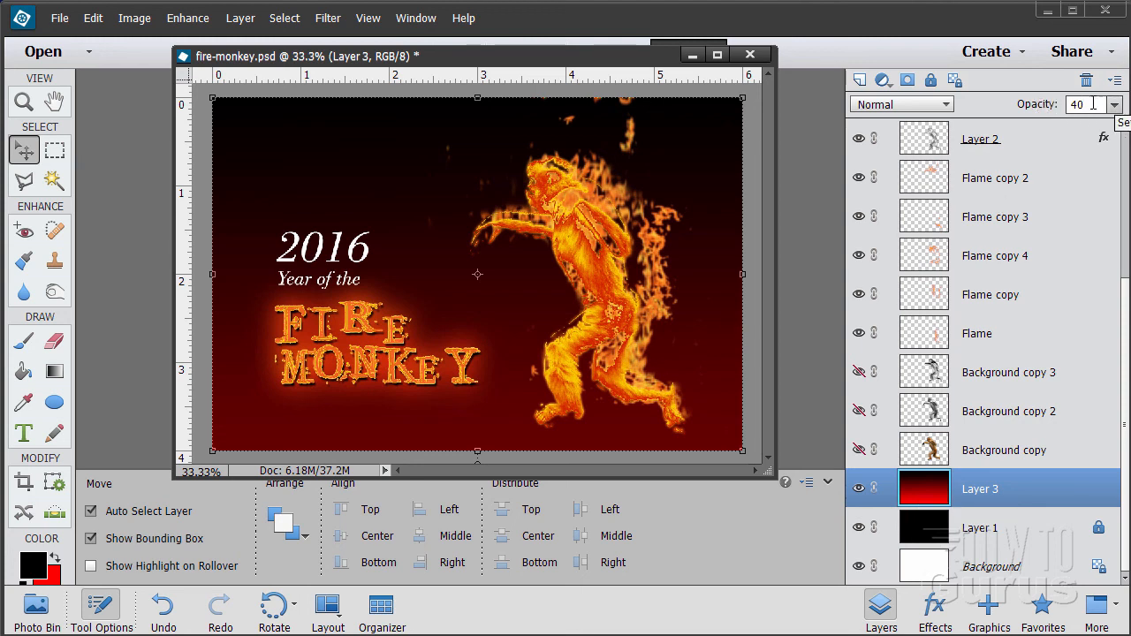
{"action": "left_click_drag", "start_coordinate": [1049, 109], "coordinate": [1108, 117]}
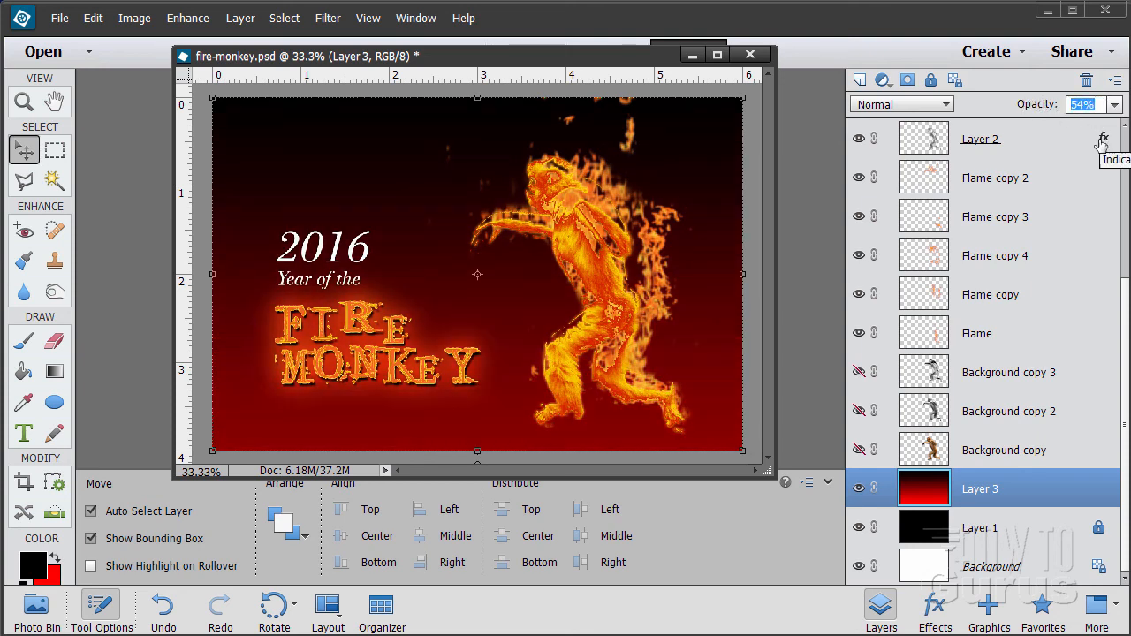
{"action": "type", "text": "40"}
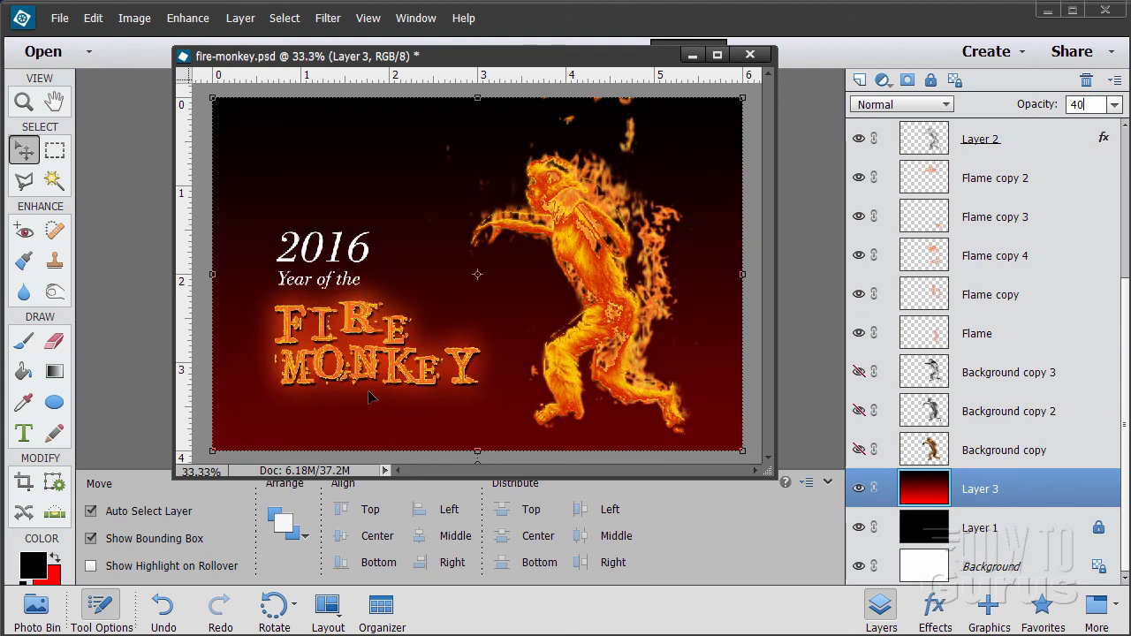
{"action": "left_click", "coordinate": [1039, 499]}
Set the blend mode of the monkey's Layer 2 to Screen.
{"action": "left_click", "coordinate": [1014, 145]}
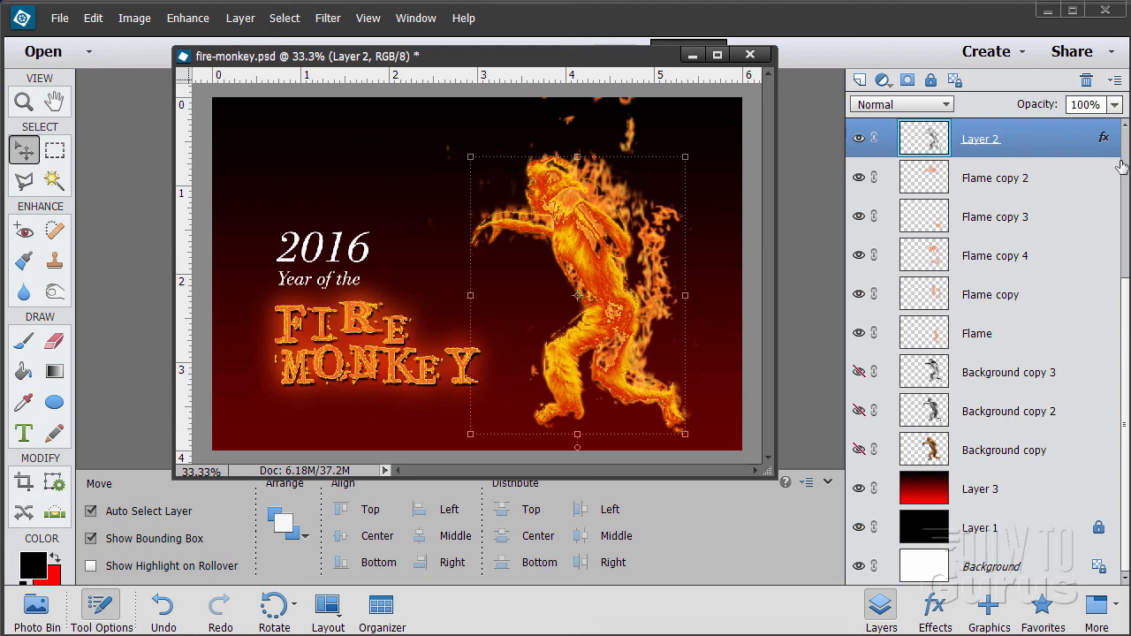
{"action": "scroll", "coordinate": [1125, 164], "scroll_direction": "up", "scroll_amount": 2}
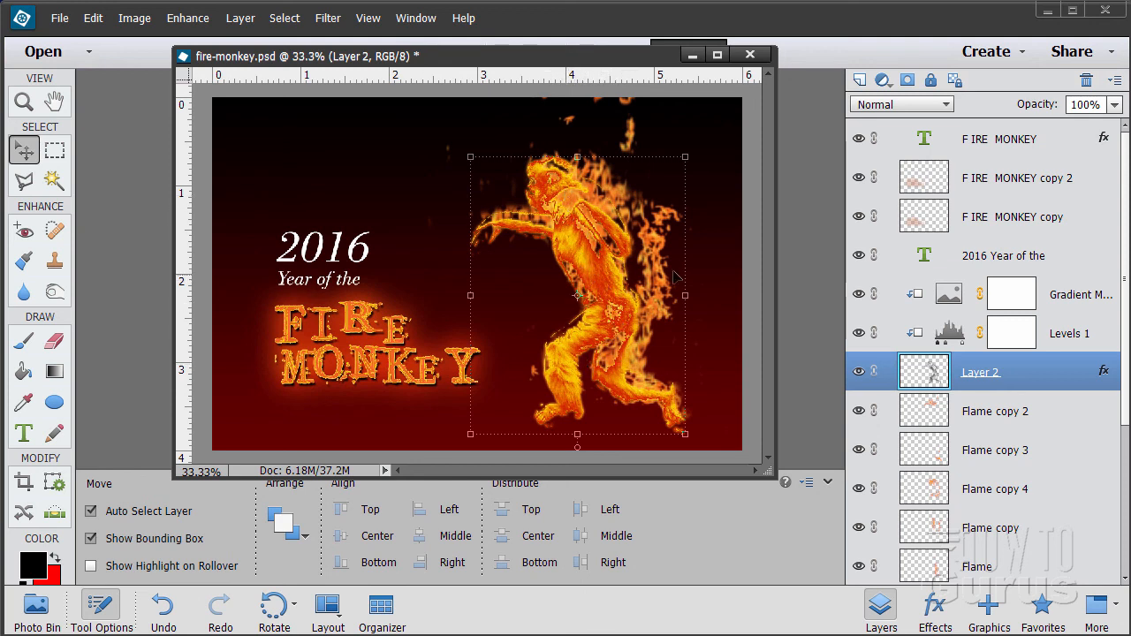
{"action": "left_click", "coordinate": [899, 105]}
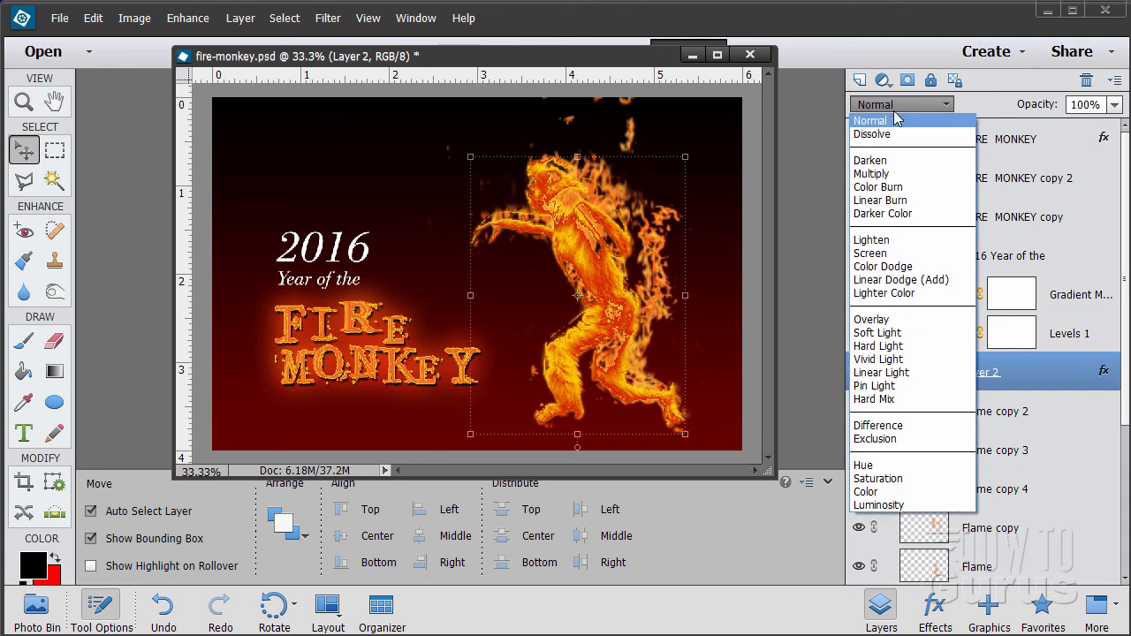
{"action": "left_click", "coordinate": [872, 253]}
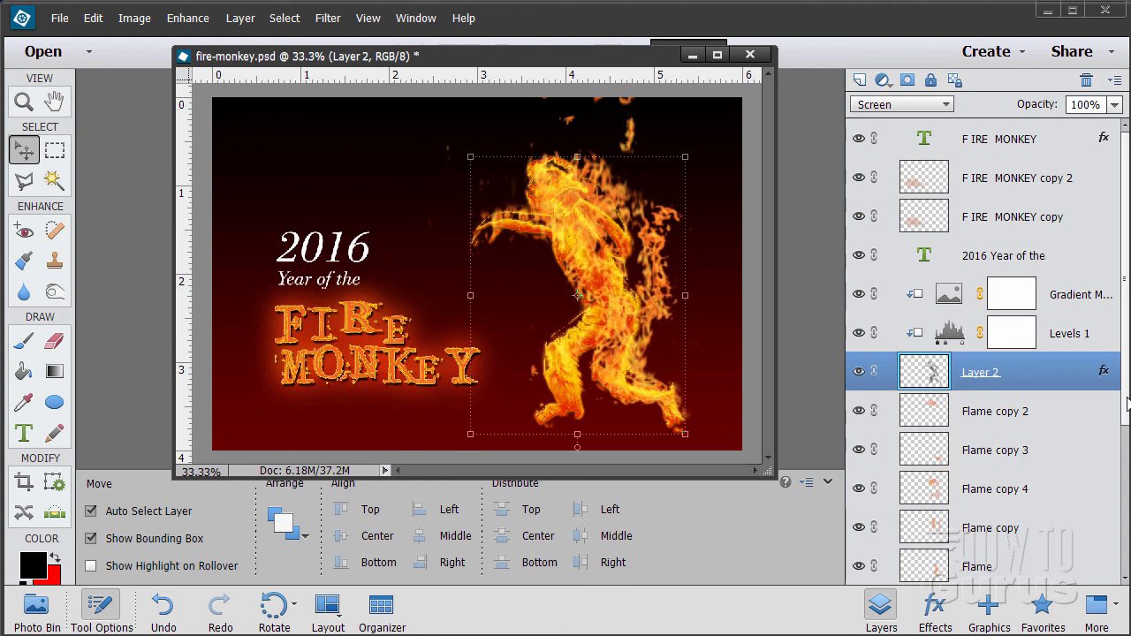
{"action": "left_click_drag", "start_coordinate": [1128, 404], "coordinate": [1004, 485]}
{"action": "left_click", "coordinate": [998, 548]}
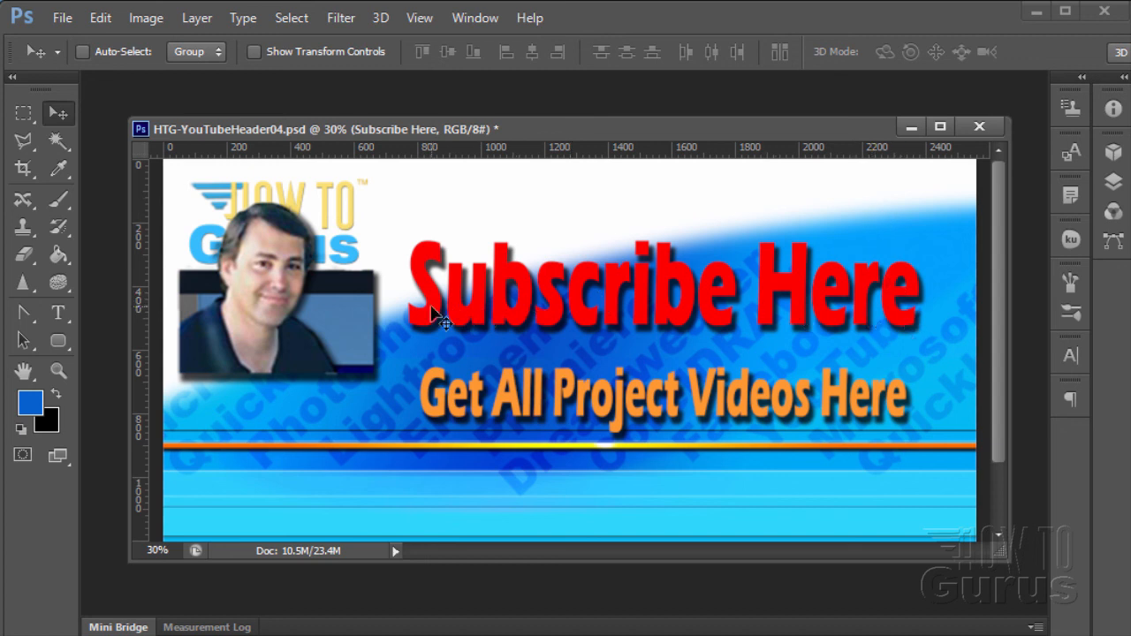
{"action": "key", "text": "alt+Tab"}
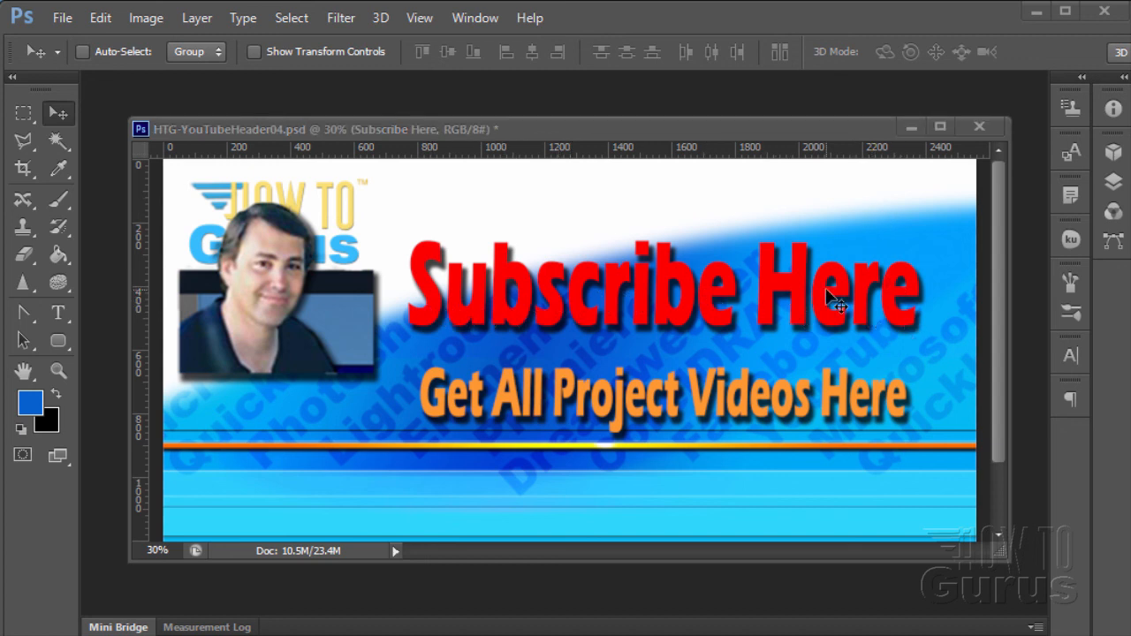